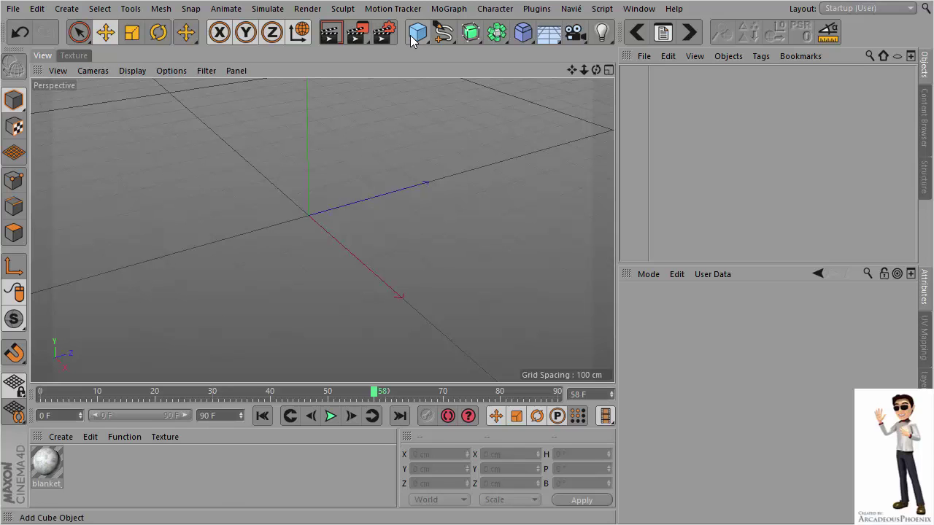
Add a Cube primitive and switch the viewport to Gouraud Shading (Lines)
click(410, 42)
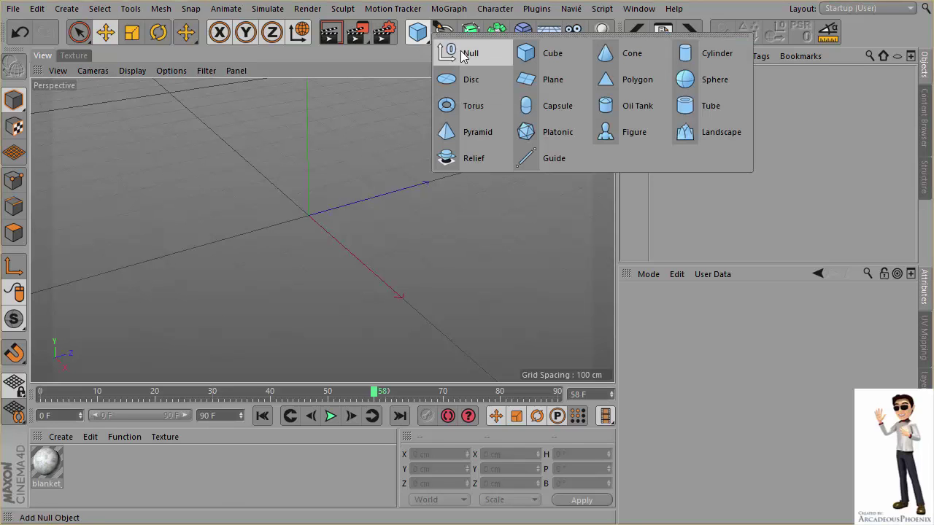
click(550, 63)
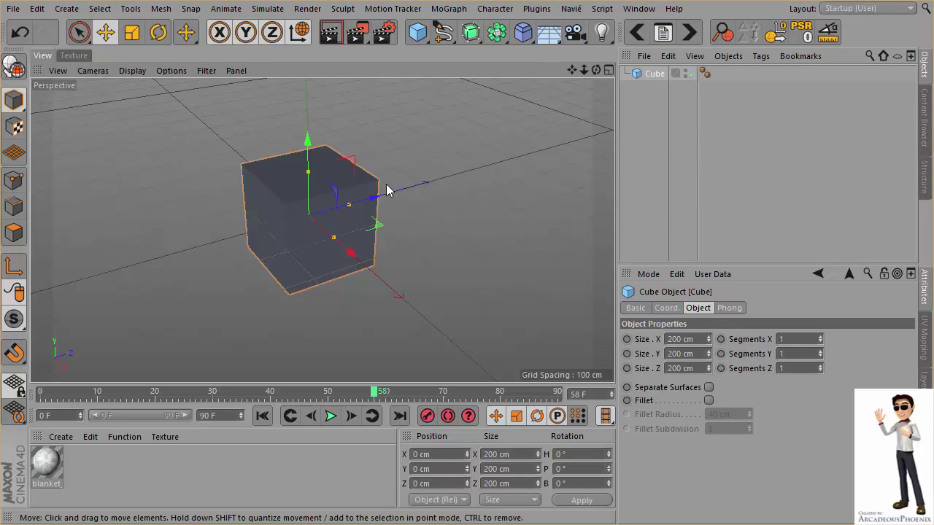
mouse_move(309, 194)
alt+mouse_down()
mouse_move(374, 233)
mouse_move(195, 122)
alt+mouse_up()
click(132, 70)
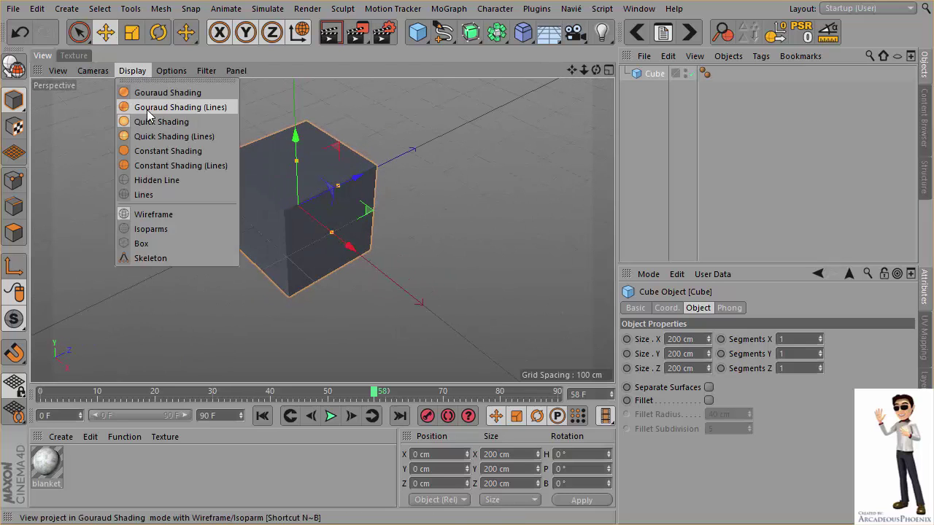
click(146, 110)
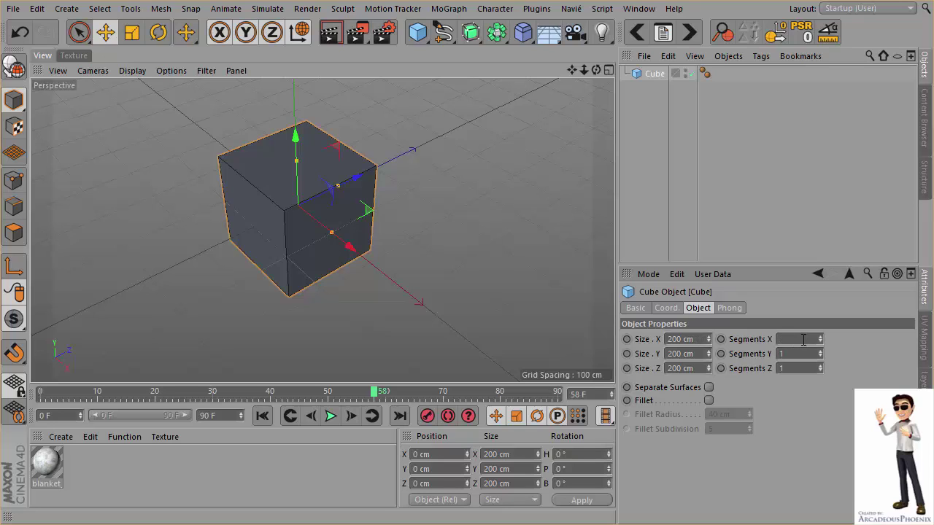
click(792, 342)
text(20)
Give the cube 20 segments along X and along Z
key(Tab)
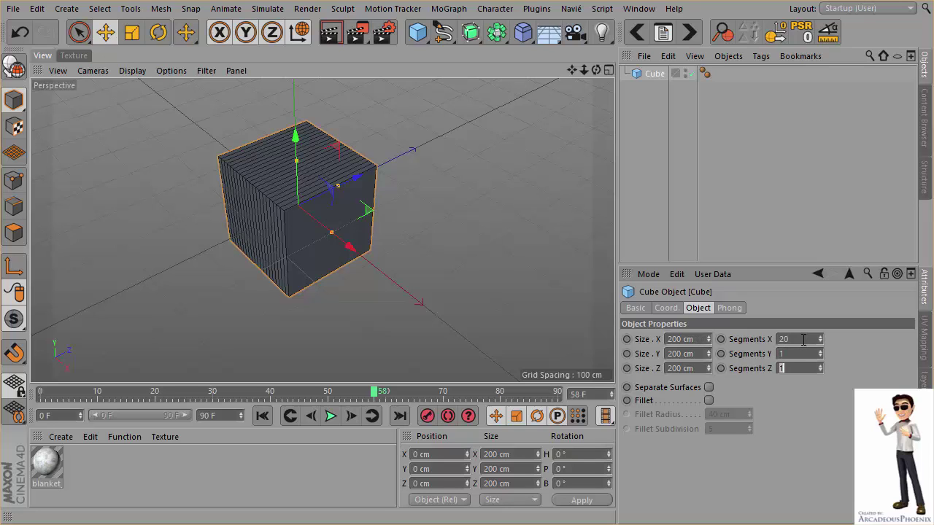
text(0)
key(Return)
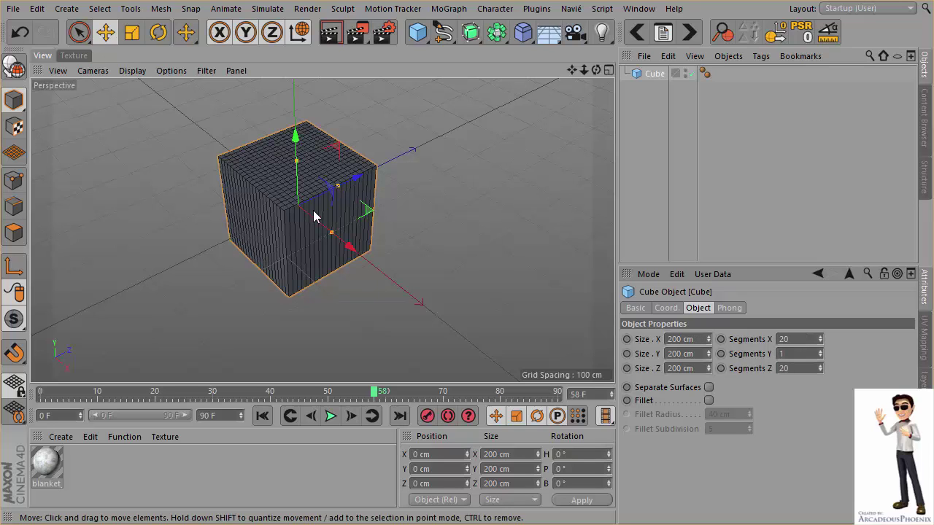
mouse_move(316, 214)
alt+mouse_down()
mouse_move(223, 229)
mouse_move(354, 188)
mouse_move(280, 188)
mouse_move(291, 192)
alt+mouse_up()
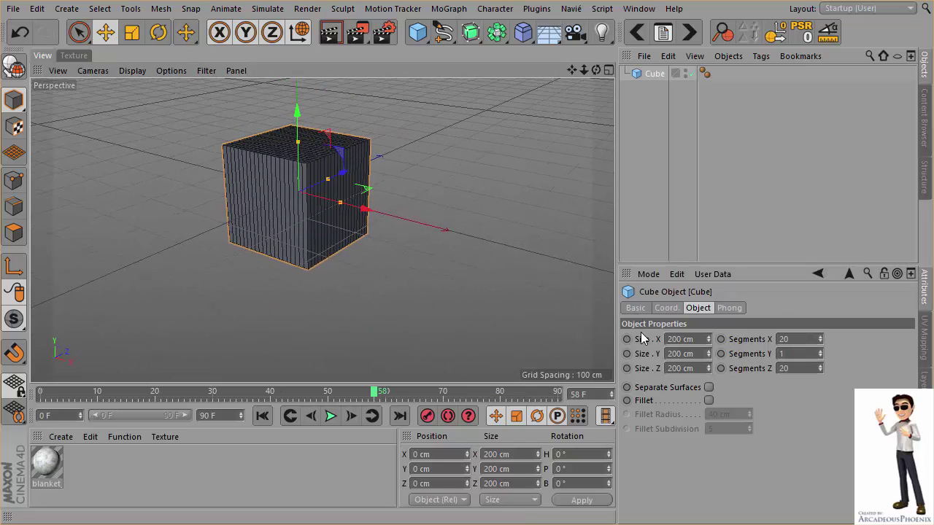
Flatten the cube to a Size Y of 75 cm
click(700, 353)
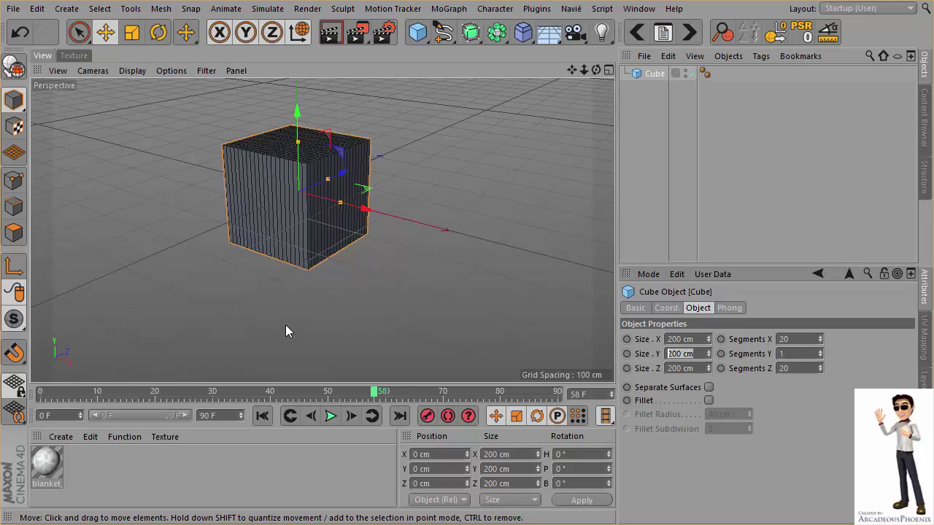
text(75)
key(Return)
mouse_move(339, 234)
alt+mouse_down()
mouse_move(251, 233)
mouse_move(362, 275)
mouse_move(284, 291)
mouse_move(340, 198)
mouse_move(298, 272)
mouse_move(350, 273)
mouse_move(335, 221)
alt+mouse_up()
scroll(358, 213, up, 3)
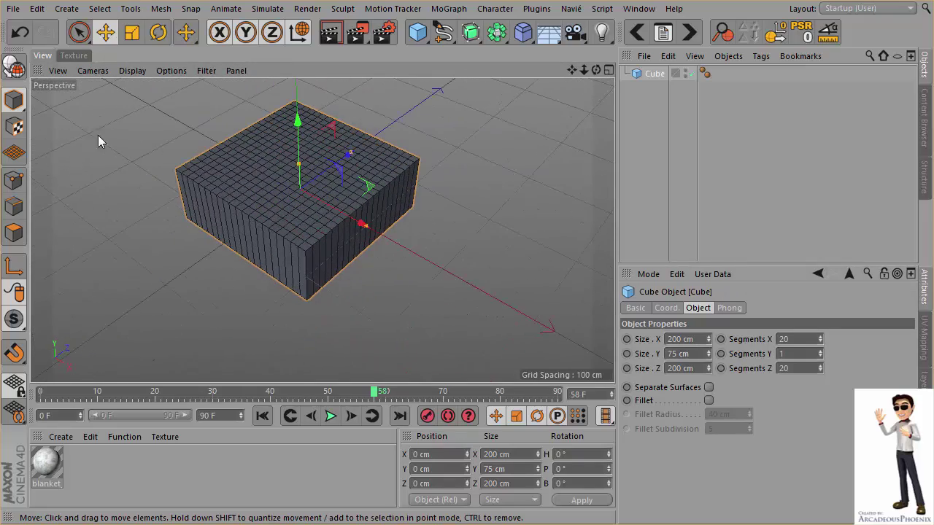
Make the cube editable and switch to Polygons mode
click(15, 67)
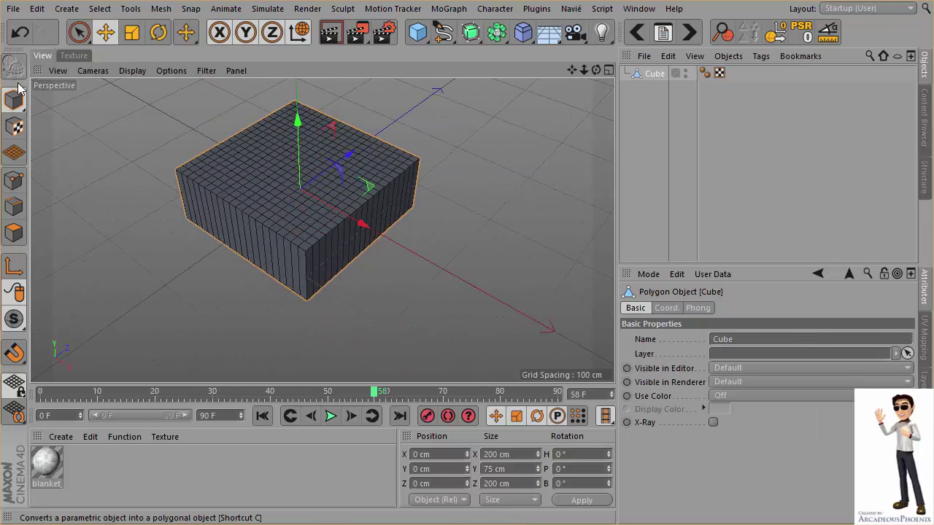
alt+drag(313, 233, 259, 255)
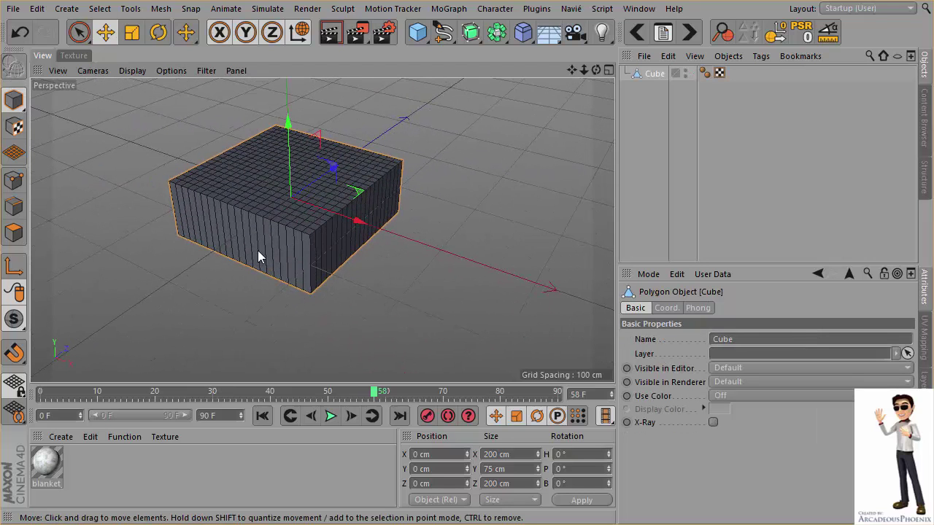
click(14, 233)
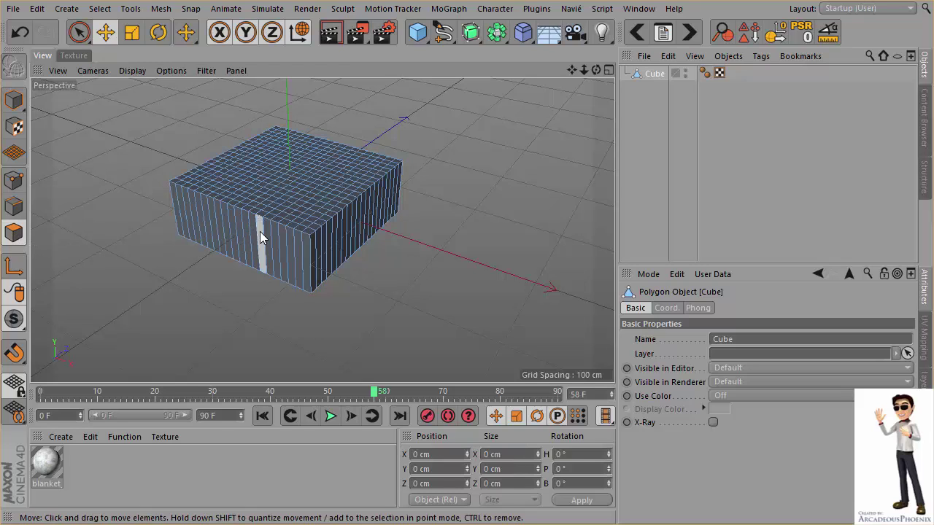
Loop-select the ring of polygons around the cube's sides, then return to Live Selection
key(u)
key(l)
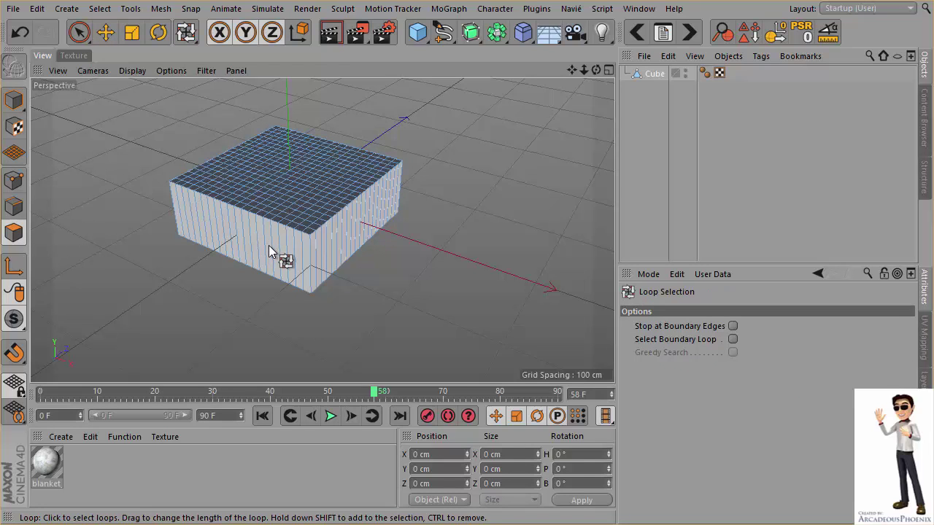
key(u)
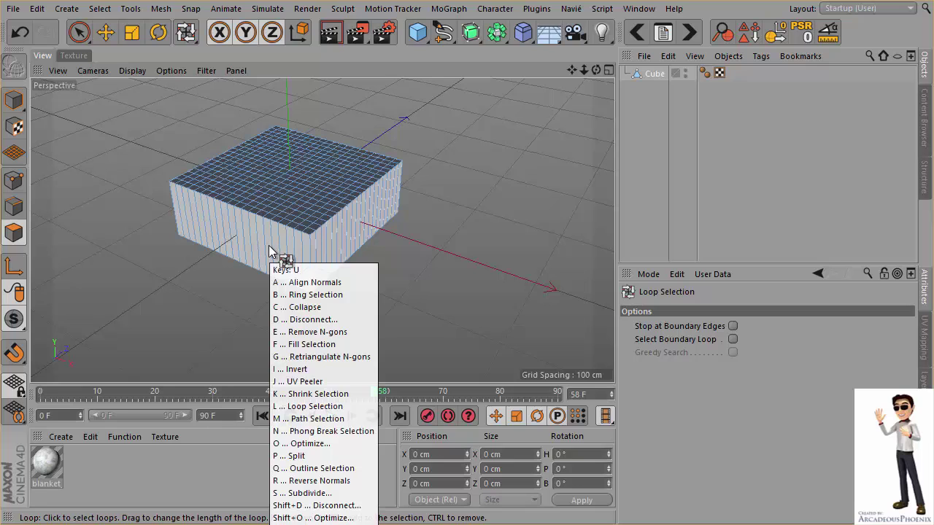
key(l)
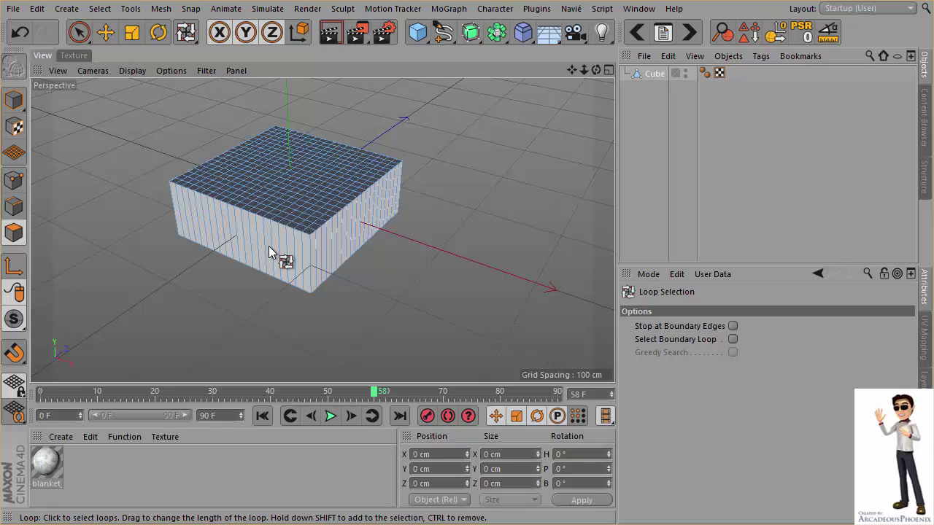
click(268, 246)
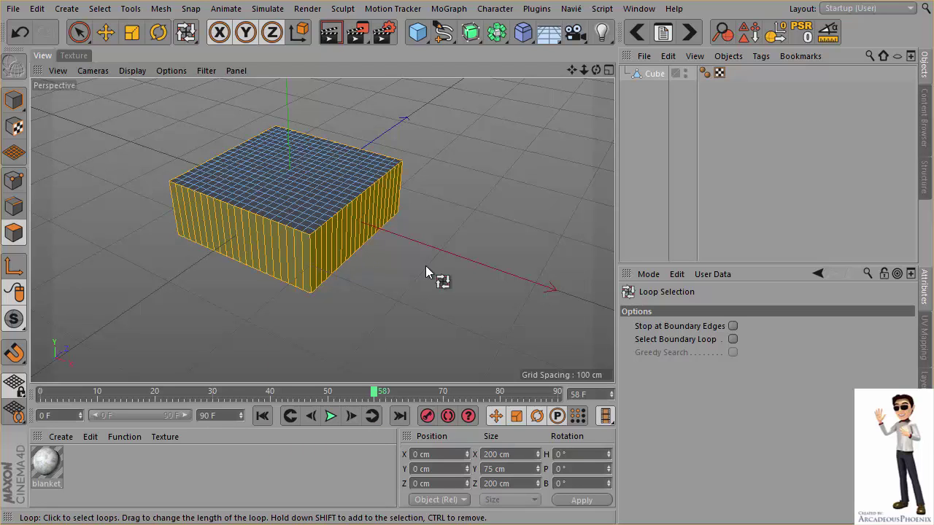
key(space)
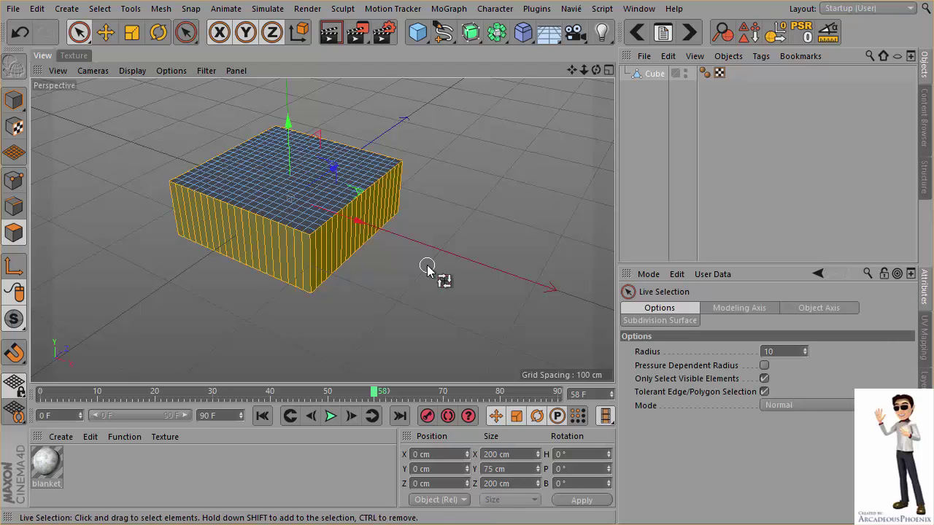
Add a Cloth tag to the Cube from its Simulation Tags menu
right_click(654, 73)
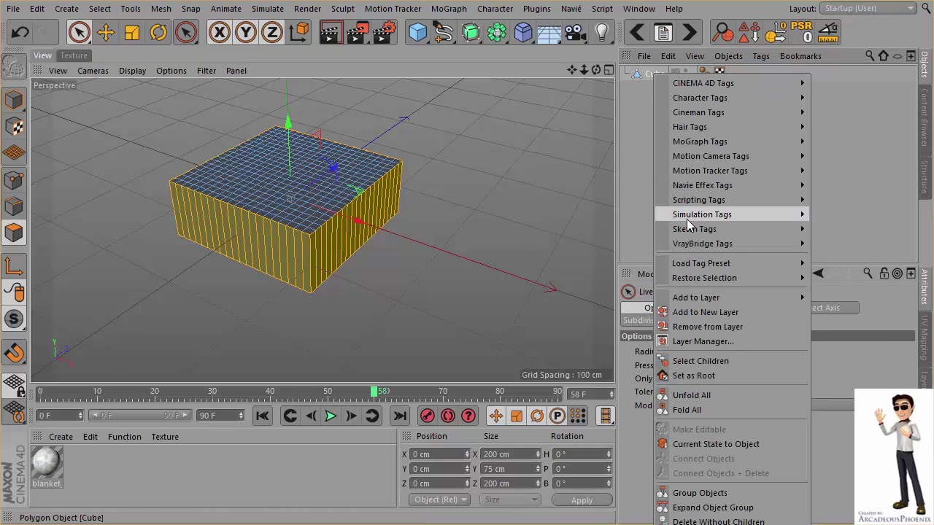
mouse_move(702, 214)
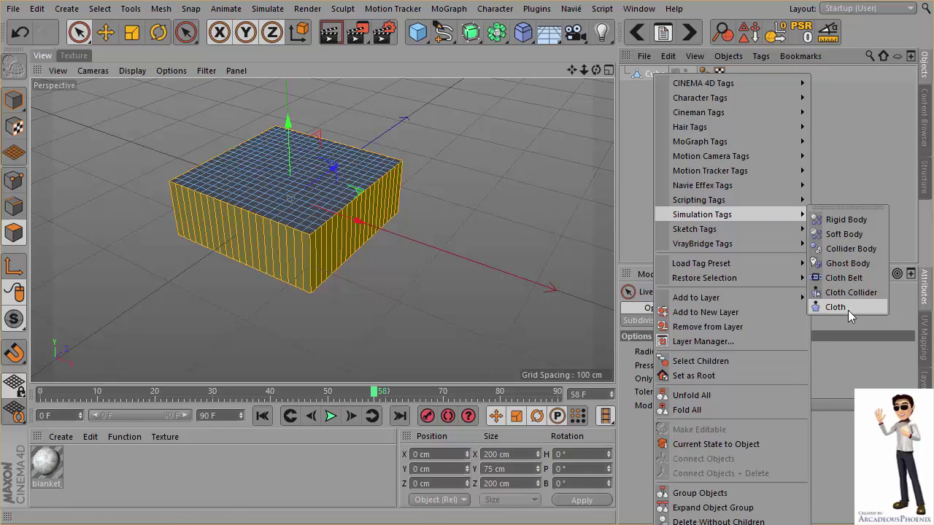
click(848, 310)
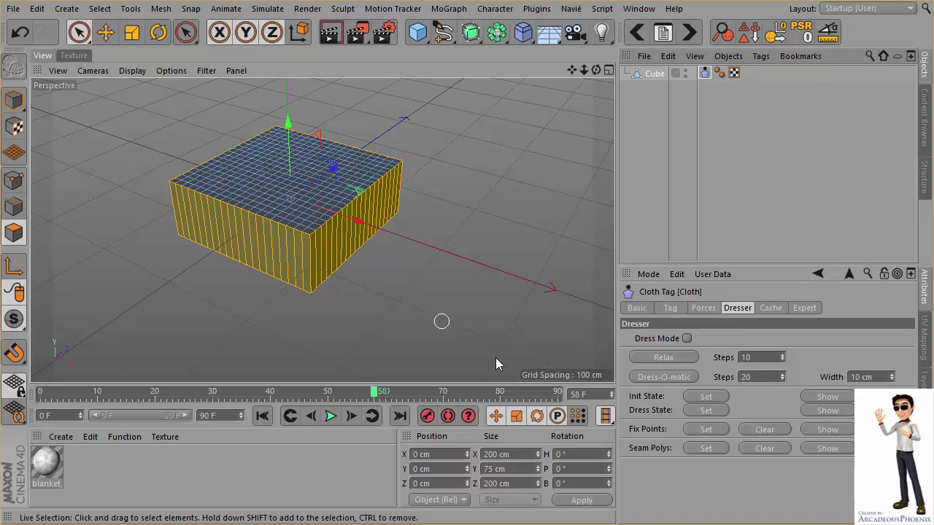
Turn on Dress Mode and set the dresser Width to 0 cm
click(708, 449)
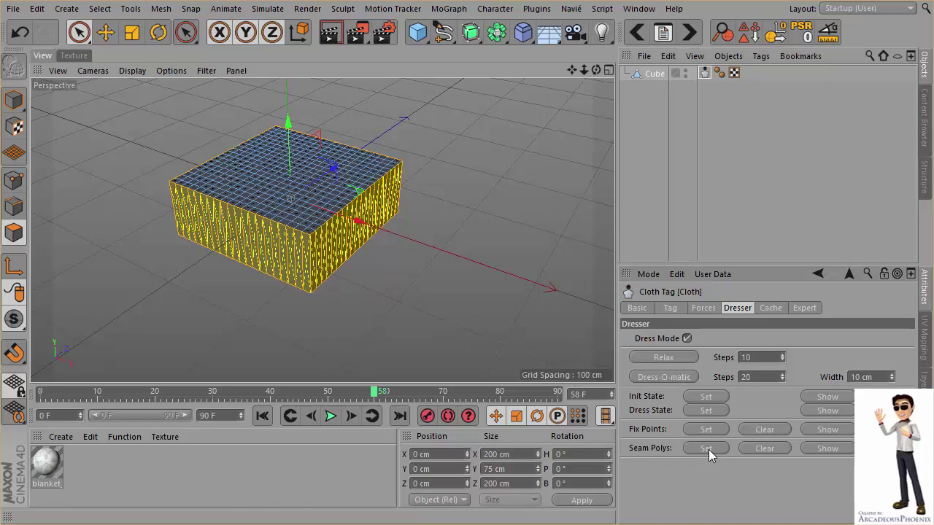
key(Return)
scroll(295, 213, up, 3)
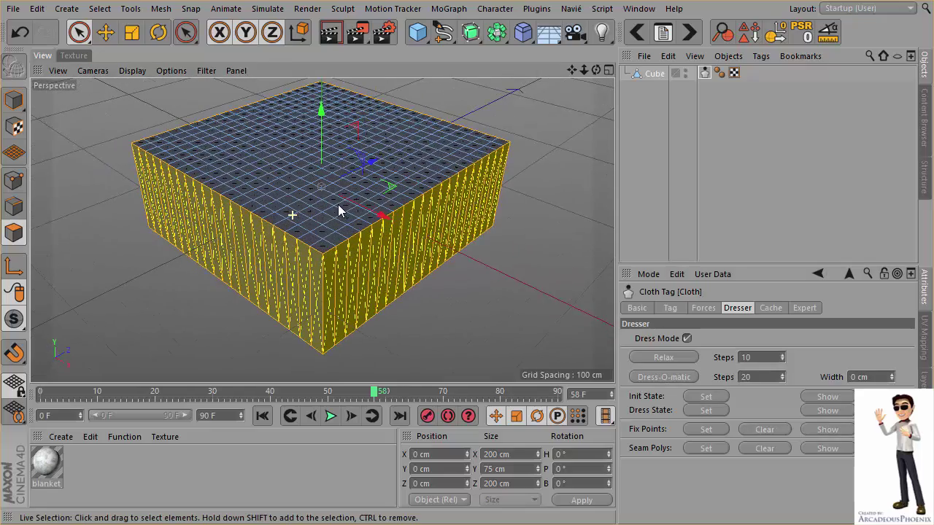
scroll(350, 229, up, 2)
mouse_move(350, 229)
alt+mouse_down()
mouse_move(384, 243)
mouse_move(353, 247)
mouse_move(364, 252)
alt+mouse_up()
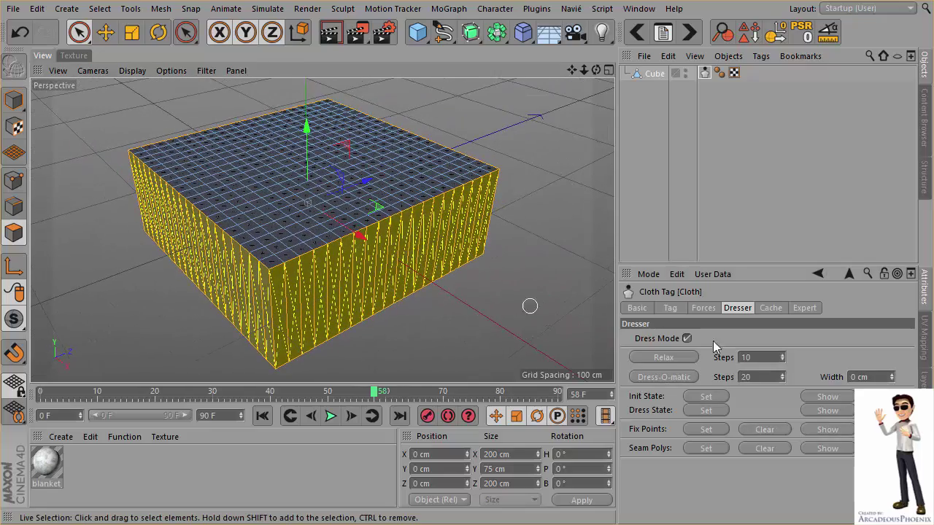
Set Dress-O-matic Steps to 200 and run Dress-O-matic to puff the cube into a pillow
double_click(741, 377)
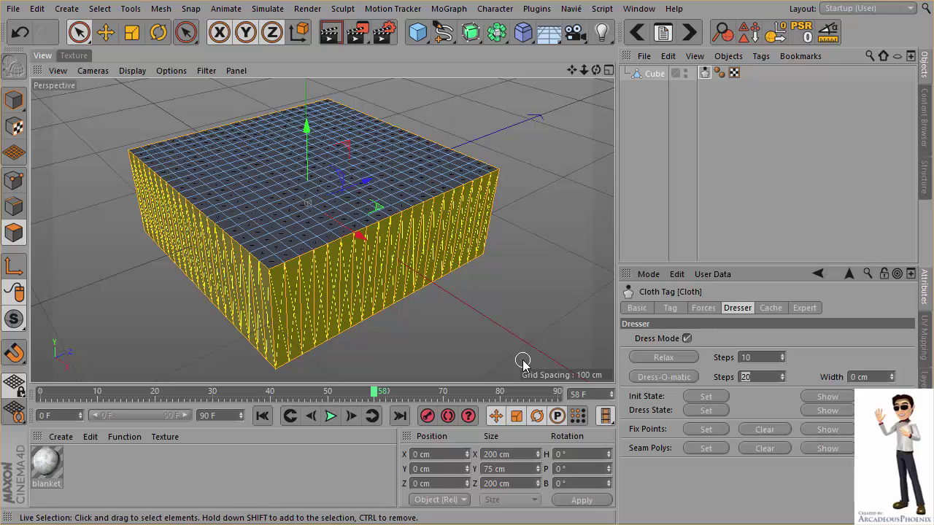
click(647, 379)
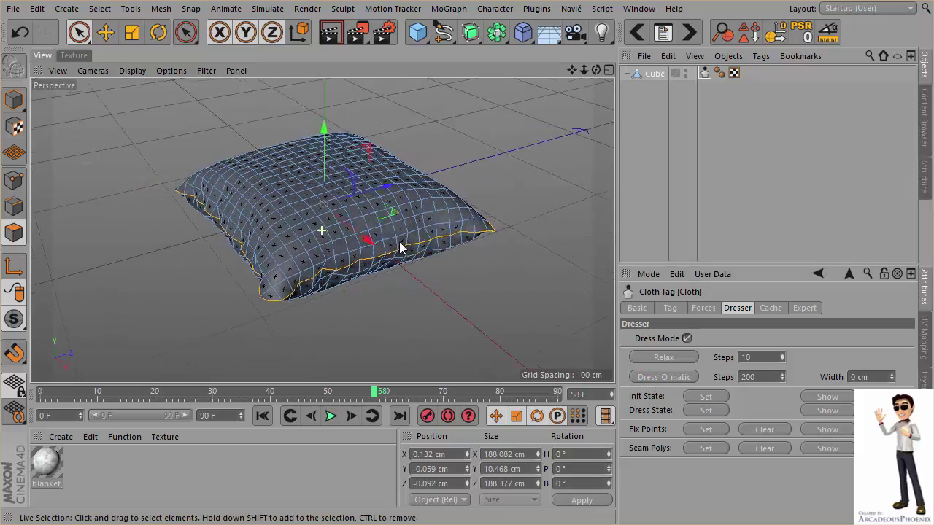
alt+drag(372, 261, 246, 229)
alt+right_drag(246, 229, 271, 249)
alt+drag(271, 249, 483, 247)
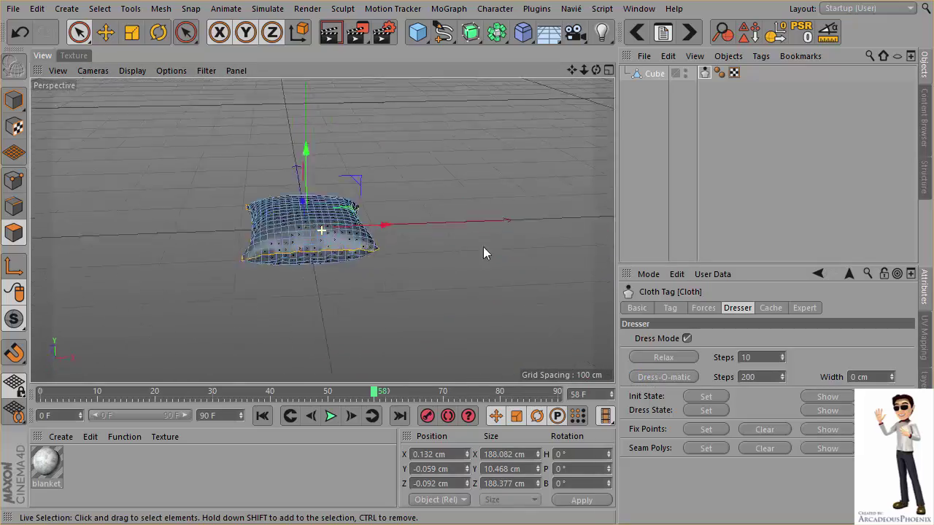
alt+right_drag(302, 246, 471, 270)
mouse_move(472, 269)
alt+mouse_down()
mouse_move(503, 259)
mouse_move(221, 245)
mouse_move(334, 275)
mouse_move(251, 252)
mouse_move(236, 265)
mouse_move(298, 207)
mouse_move(267, 270)
mouse_move(307, 248)
alt+mouse_up()
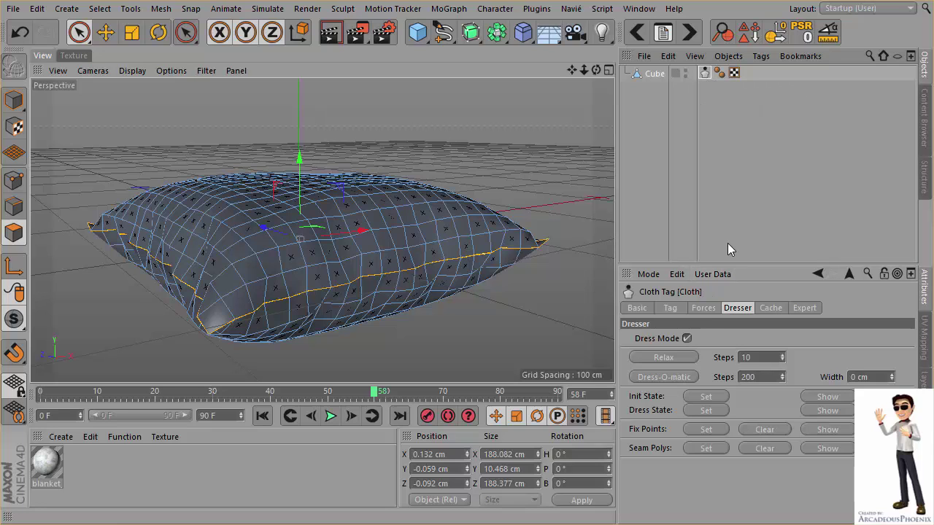
Remove the Cloth tag and clear the pillow's polygon selection
key(Delete)
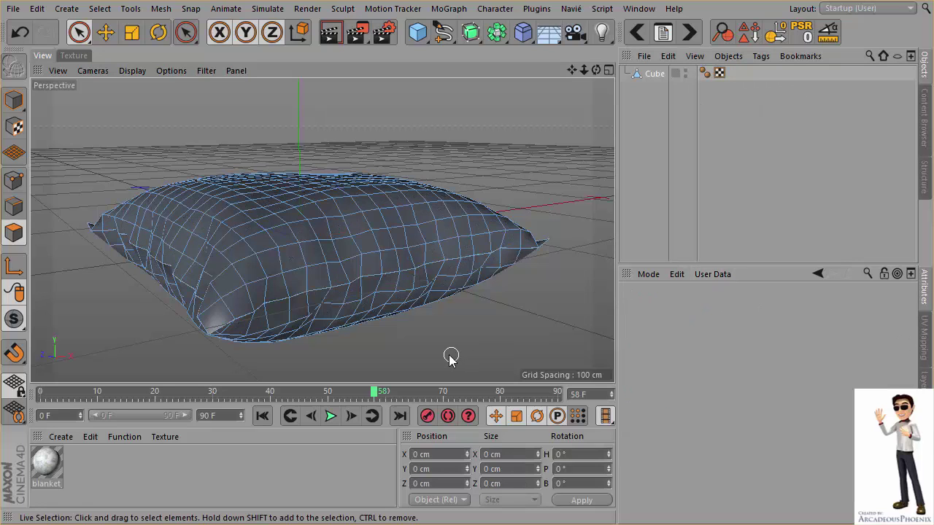
click(315, 253)
click(368, 357)
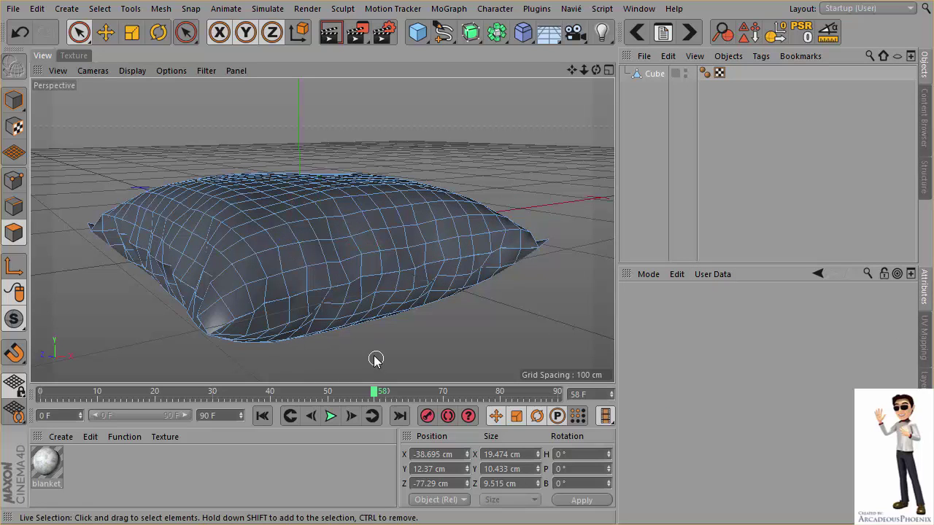
scroll(313, 262, up, 4)
scroll(335, 292, up, 2)
alt+drag(331, 310, 411, 278)
click(314, 291)
scroll(388, 284, up, 3)
scroll(388, 283, down, 3)
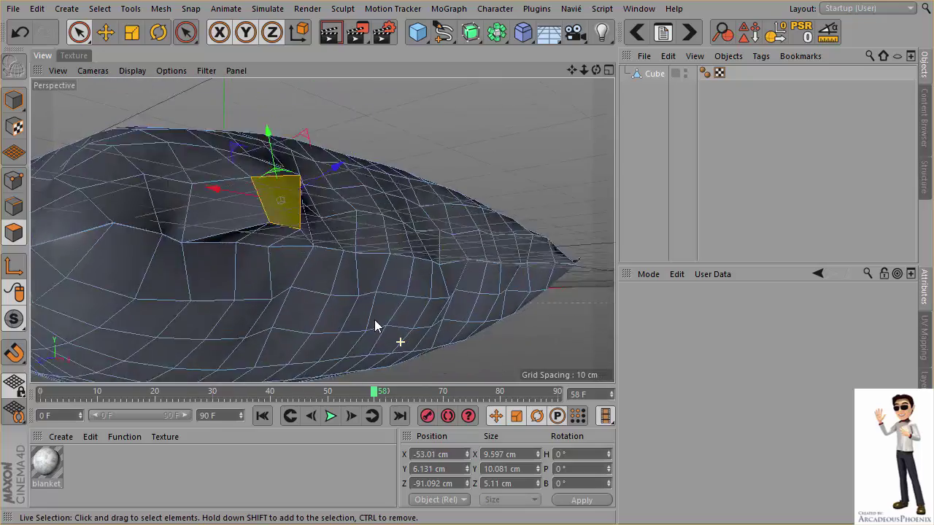
mouse_move(375, 327)
alt+mouse_down()
mouse_move(229, 281)
mouse_move(197, 298)
mouse_move(164, 295)
alt+mouse_up()
scroll(164, 296, up, 5)
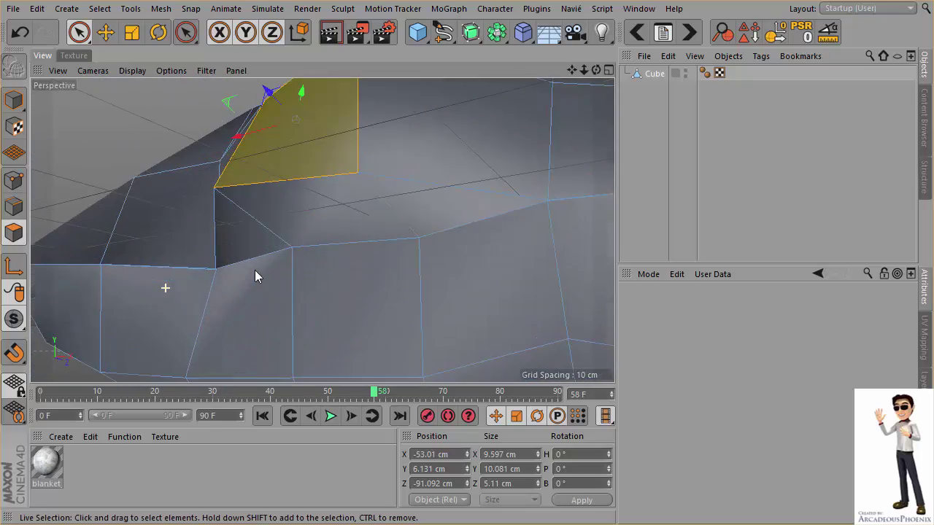
scroll(283, 326, down, 1)
mouse_move(284, 326)
alt+mouse_down()
mouse_move(417, 327)
mouse_move(486, 223)
alt+mouse_up()
scroll(385, 252, down, 5)
mouse_move(385, 252)
alt+mouse_down()
mouse_move(498, 289)
mouse_move(443, 310)
mouse_move(398, 291)
mouse_move(379, 311)
alt+mouse_up()
click(442, 310)
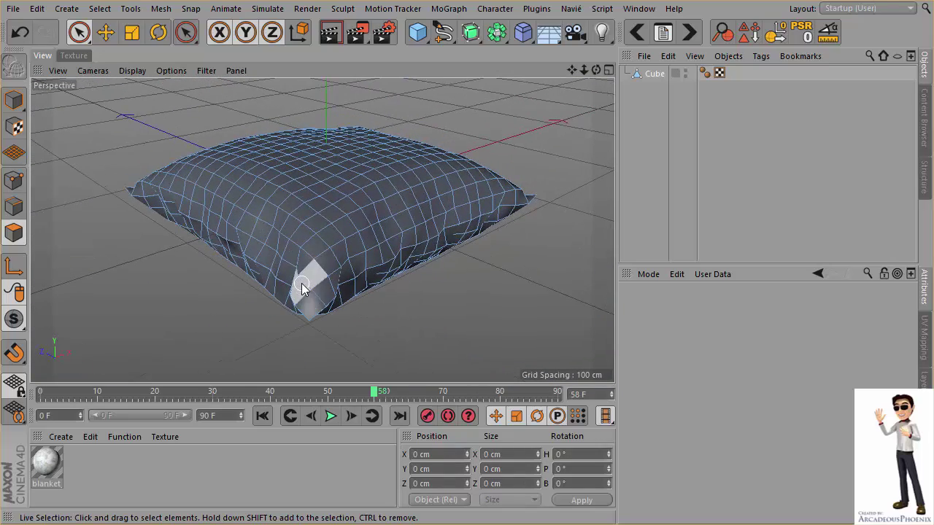
In Model mode with the Move tool, raise the pillow to Y 96.493 cm
click(105, 32)
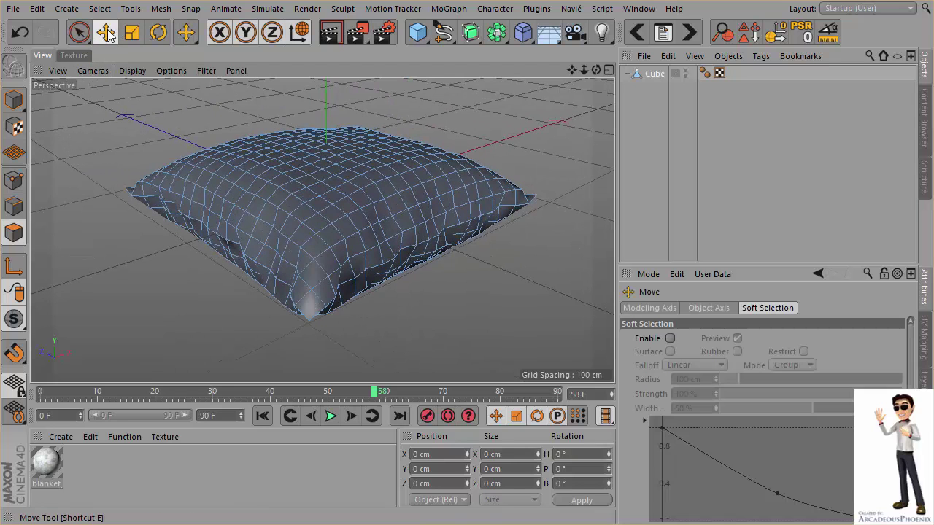
click(14, 100)
mouse_move(397, 184)
alt+mouse_down()
mouse_move(402, 214)
mouse_move(358, 182)
mouse_move(353, 66)
alt+mouse_up()
mouse_move(365, 222)
alt+mouse_down()
mouse_move(391, 310)
mouse_move(362, 323)
mouse_move(248, 306)
mouse_move(375, 326)
mouse_move(328, 309)
mouse_move(350, 321)
mouse_move(426, 233)
alt+mouse_up()
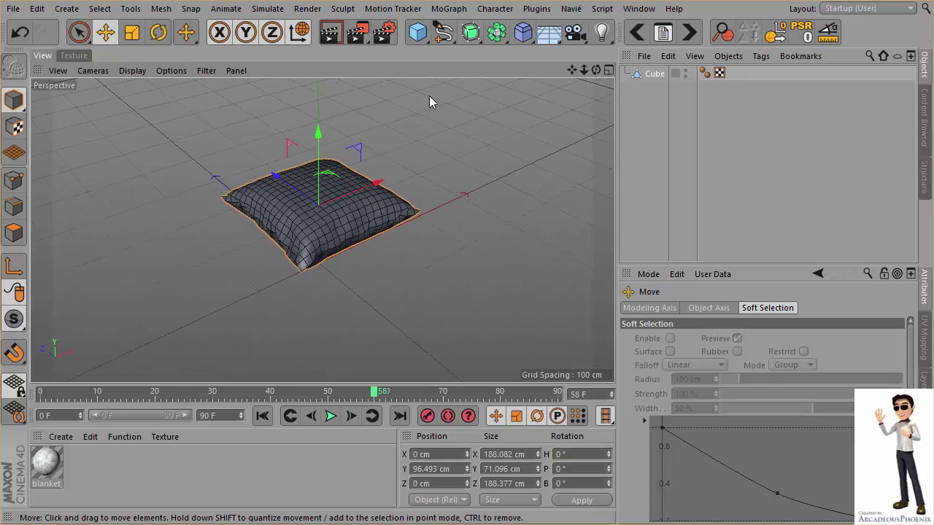
Add a Plane primitive beneath the pillow
click(420, 40)
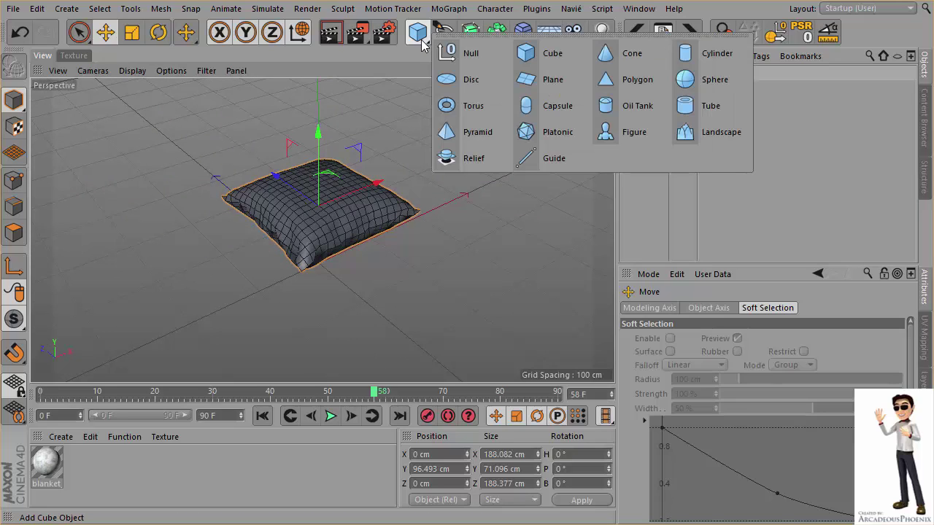
click(552, 79)
mouse_move(457, 218)
alt+mouse_down()
mouse_move(299, 217)
mouse_move(310, 299)
mouse_move(380, 323)
mouse_move(379, 296)
mouse_move(306, 294)
mouse_move(454, 202)
alt+mouse_up()
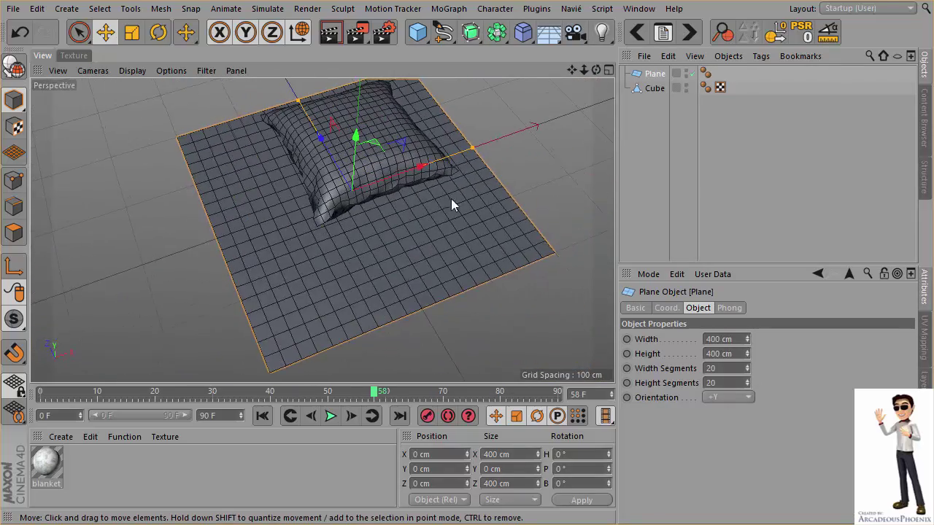
Stretch the plane to about 519 cm in X and 582 cm in Z
drag(475, 151, 505, 136)
alt+drag(299, 212, 280, 155)
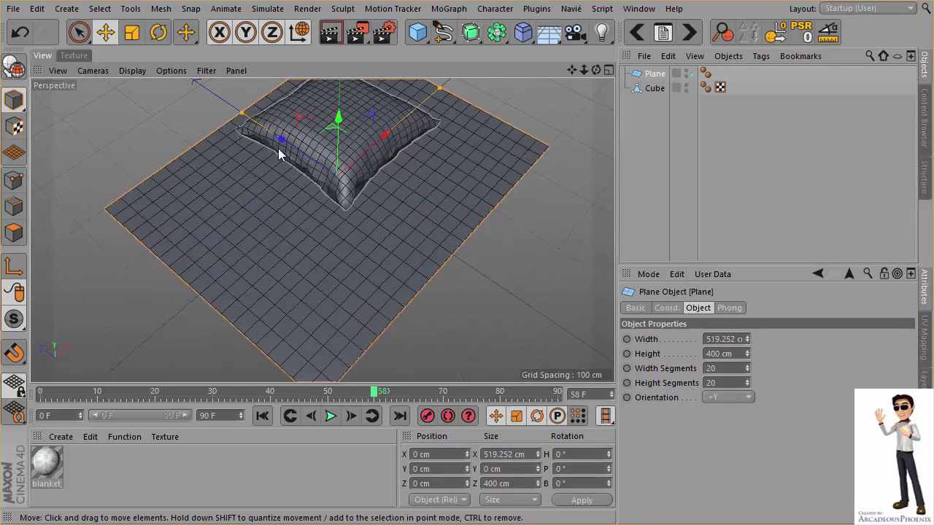
mouse_move(240, 108)
mouse_down()
mouse_move(199, 95)
mouse_move(205, 86)
mouse_up()
alt+drag(337, 243, 362, 178)
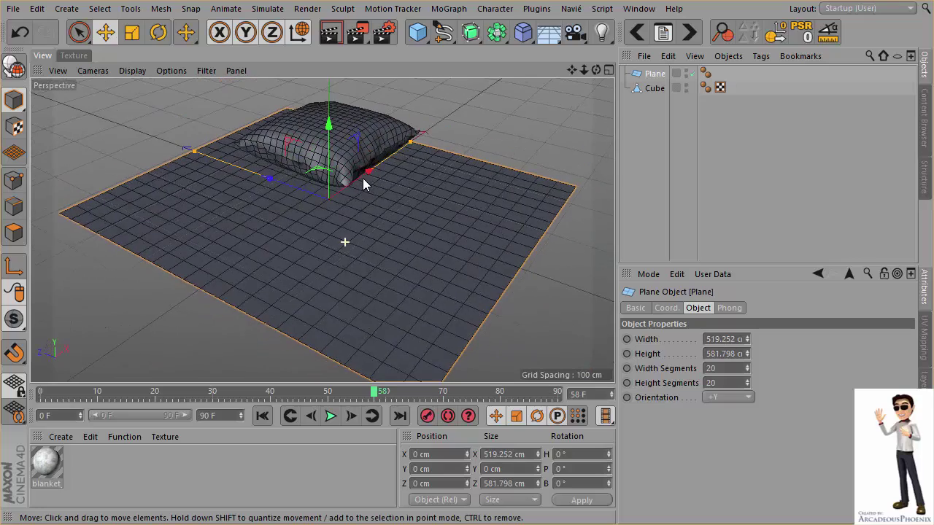
mouse_move(415, 214)
alt+mouse_down()
mouse_move(365, 267)
mouse_move(407, 194)
alt+mouse_up()
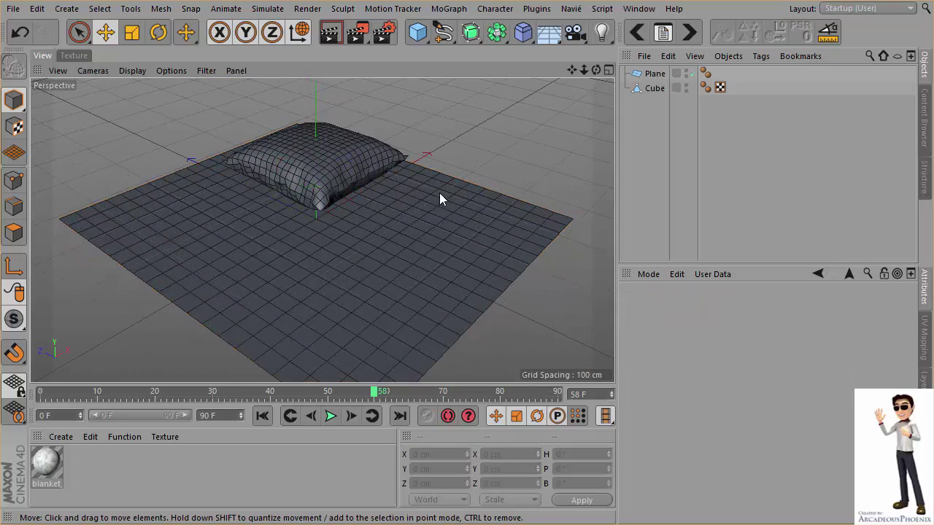
click(326, 158)
Tag the Cube as a Soft Body and the Plane as a Collider Body
right_click(652, 89)
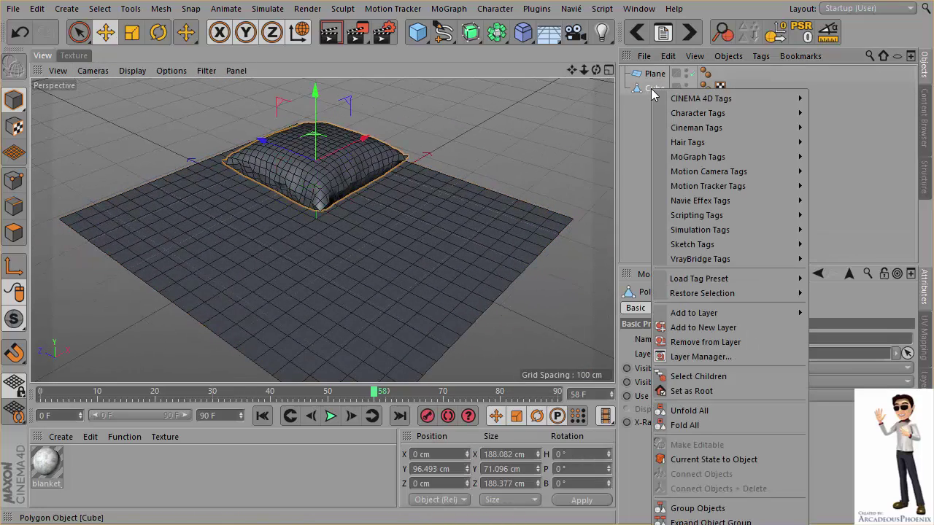
mouse_move(700, 230)
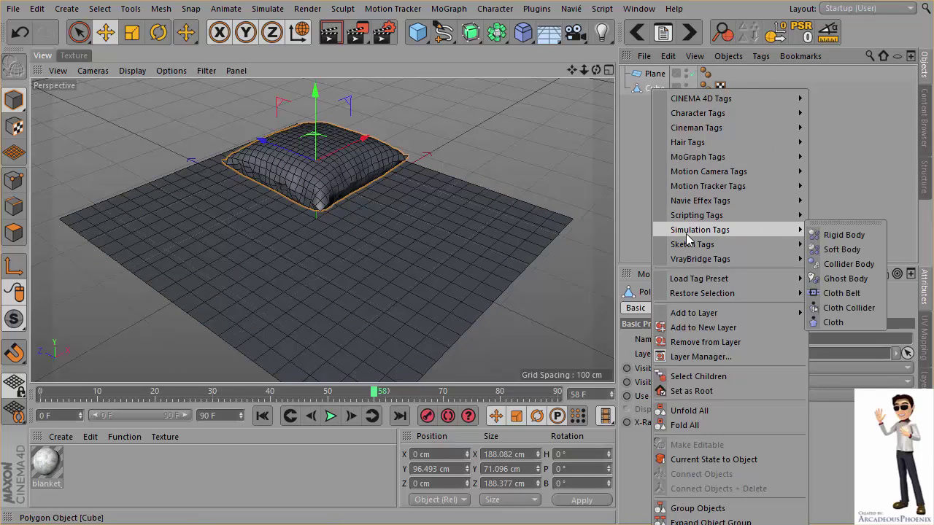
click(846, 250)
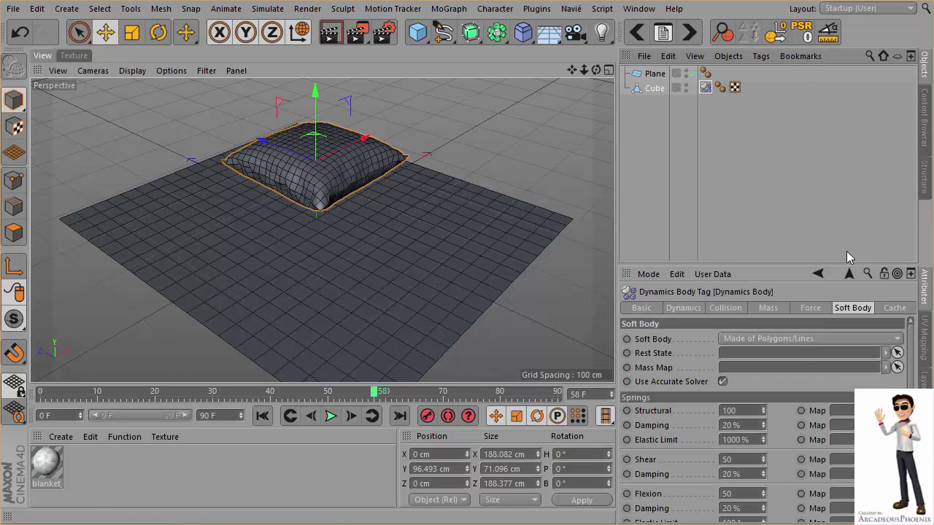
click(652, 74)
right_click(654, 75)
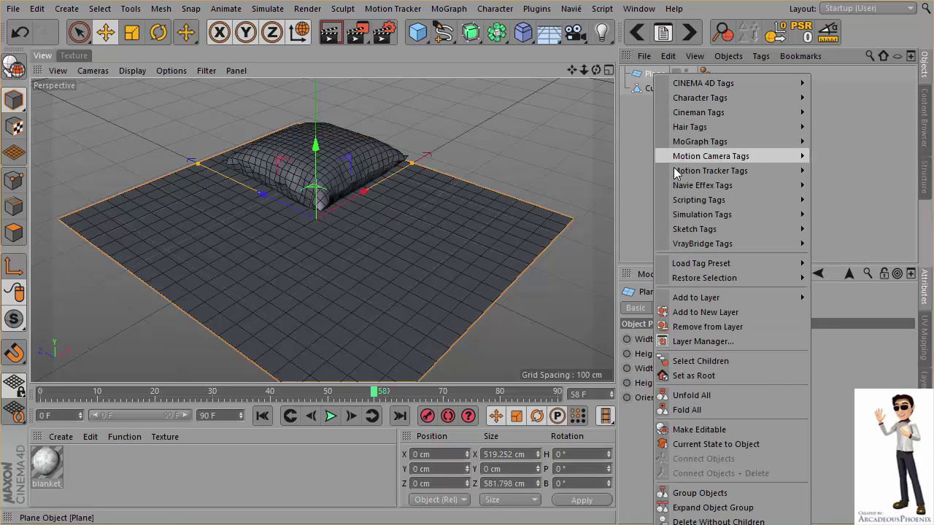
mouse_move(702, 215)
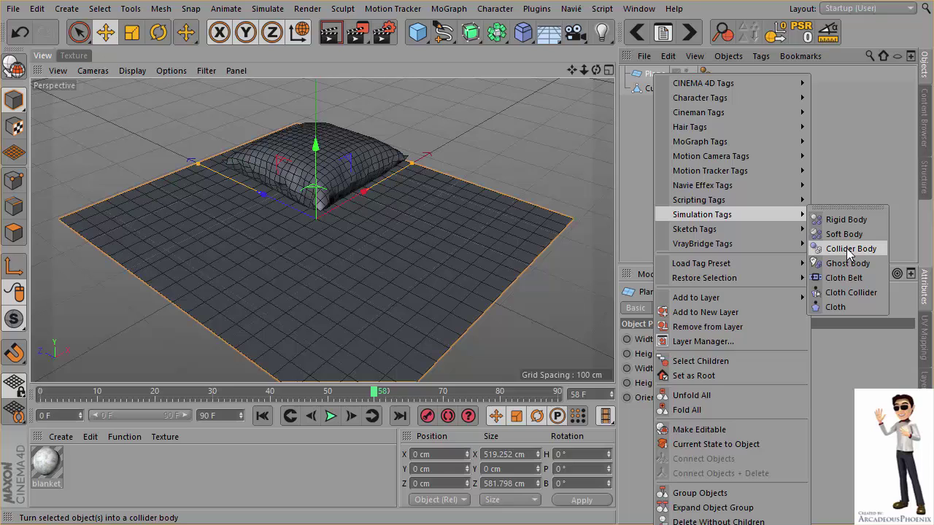
click(848, 249)
click(698, 202)
mouse_move(432, 231)
alt+mouse_down()
mouse_move(367, 233)
mouse_move(377, 231)
alt+mouse_up()
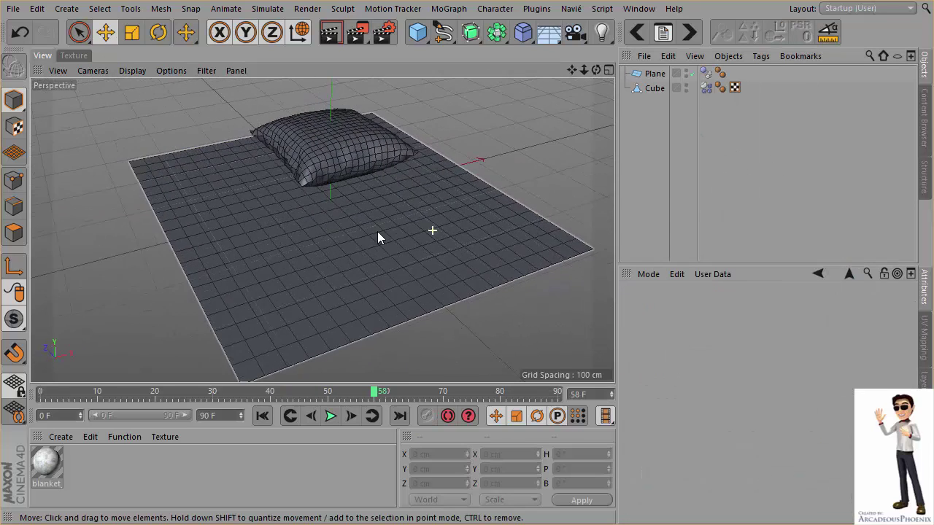
click(706, 89)
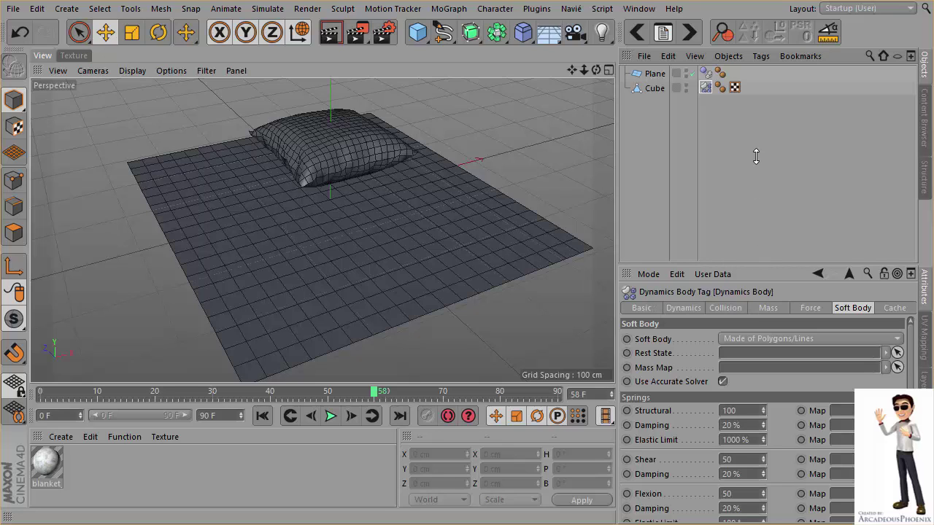
Enter Stiffness 5, Volume Conservation 3 and Pressure 3 in the Soft Body settings
drag(912, 337, 912, 408)
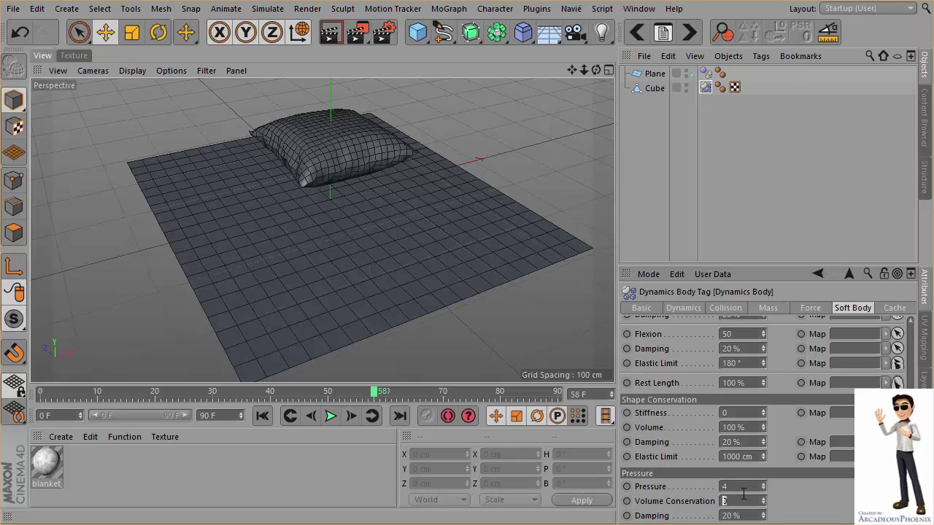
click(744, 485)
text(3)
key(Return)
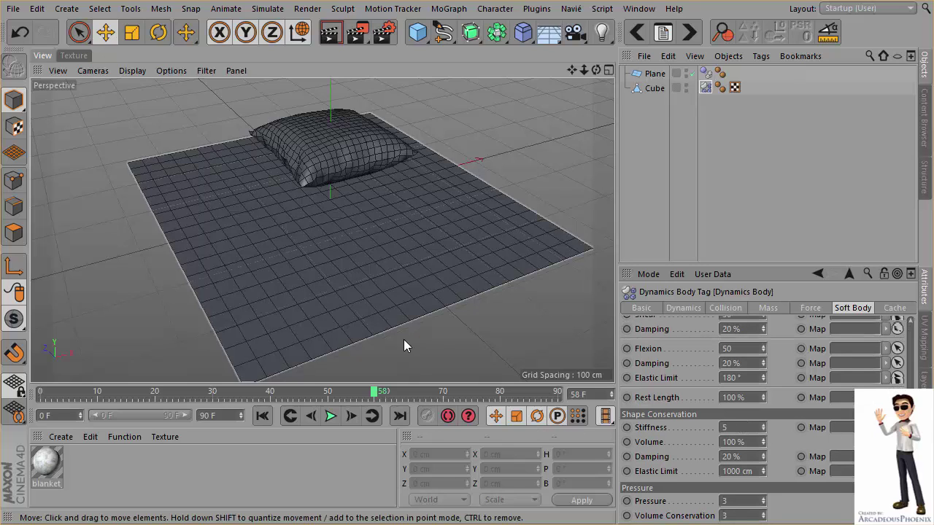
Play and replay the simulation to watch the pillow drop and settle on the plane
click(326, 420)
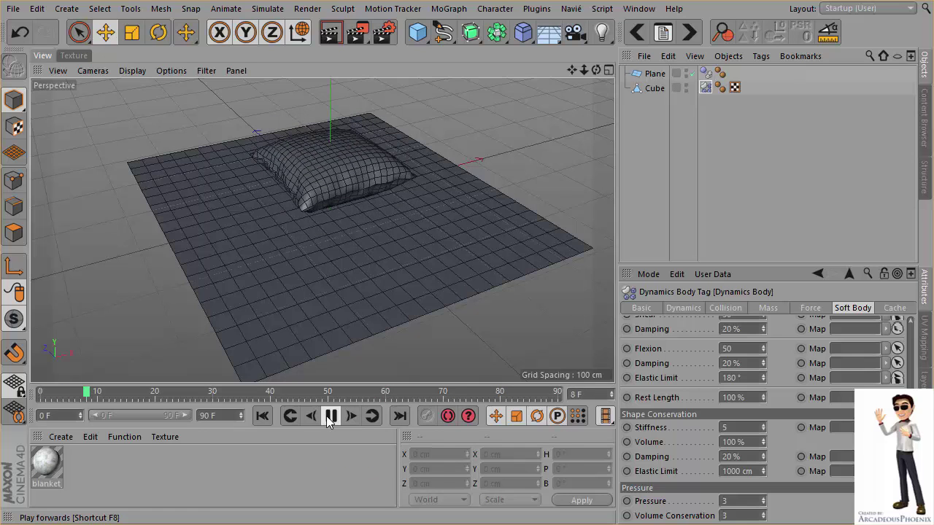
click(329, 417)
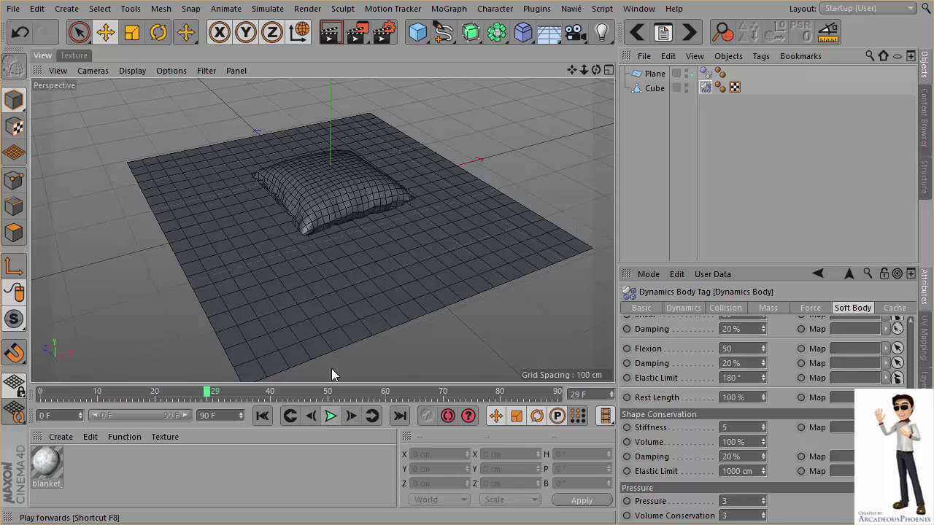
click(345, 278)
alt+drag(361, 292, 468, 298)
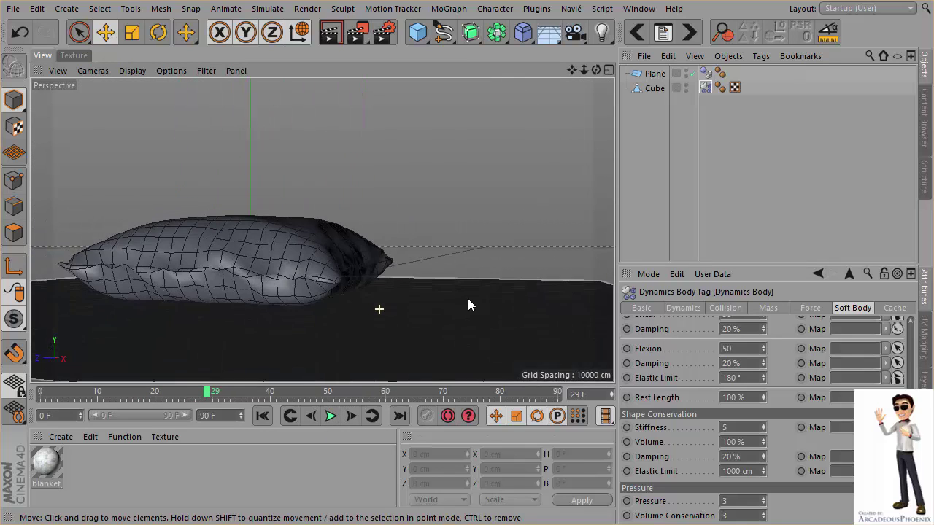
click(265, 415)
alt+drag(400, 285, 361, 329)
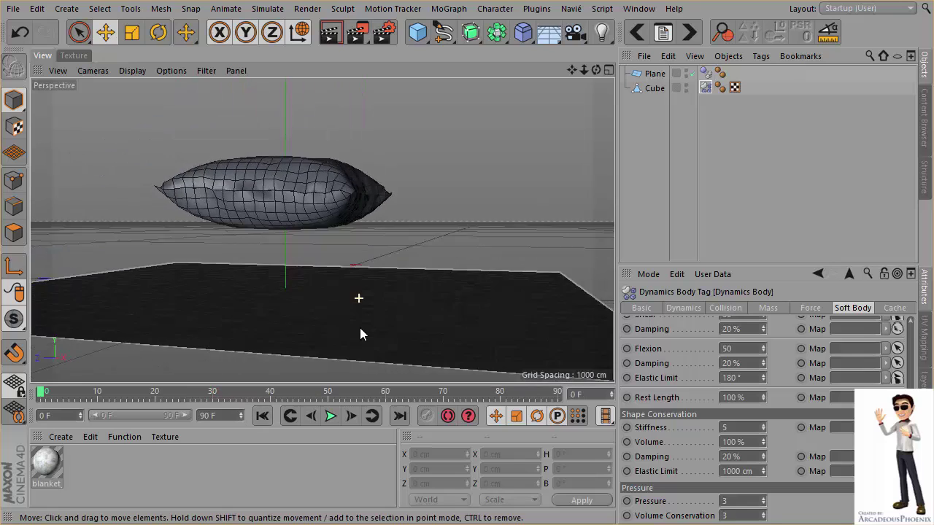
click(332, 415)
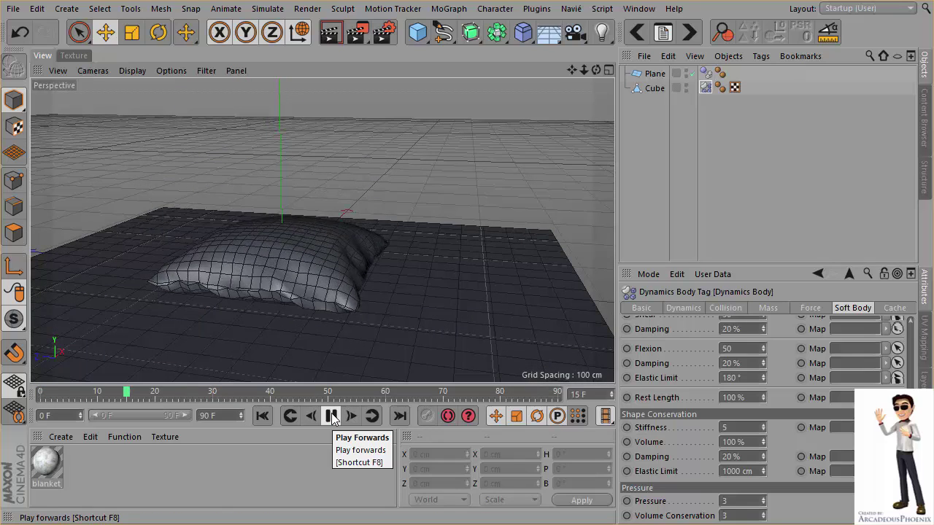
click(332, 417)
mouse_move(313, 353)
alt+mouse_down()
mouse_move(374, 255)
mouse_move(303, 284)
mouse_move(177, 276)
mouse_move(297, 293)
mouse_move(268, 301)
mouse_move(198, 271)
mouse_move(244, 306)
mouse_move(343, 255)
mouse_move(323, 294)
mouse_move(177, 308)
mouse_move(493, 269)
alt+mouse_up()
scroll(295, 280, up, 5)
scroll(305, 269, up, 3)
scroll(449, 273, down, 5)
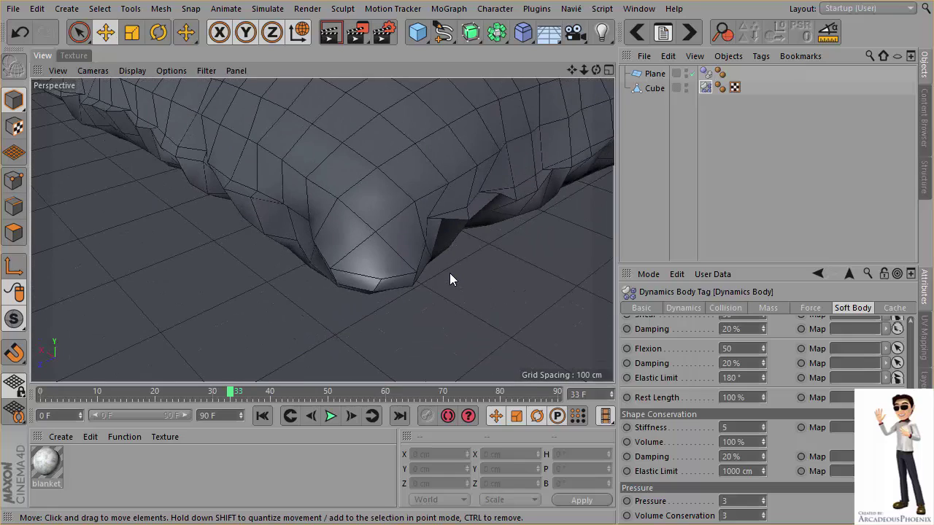
Rewind the simulation to frame 0 and bring the whole pillow back into view
click(270, 412)
mouse_move(279, 404)
alt+mouse_down()
mouse_move(397, 277)
mouse_move(431, 261)
alt+mouse_up()
scroll(363, 289, up, 2)
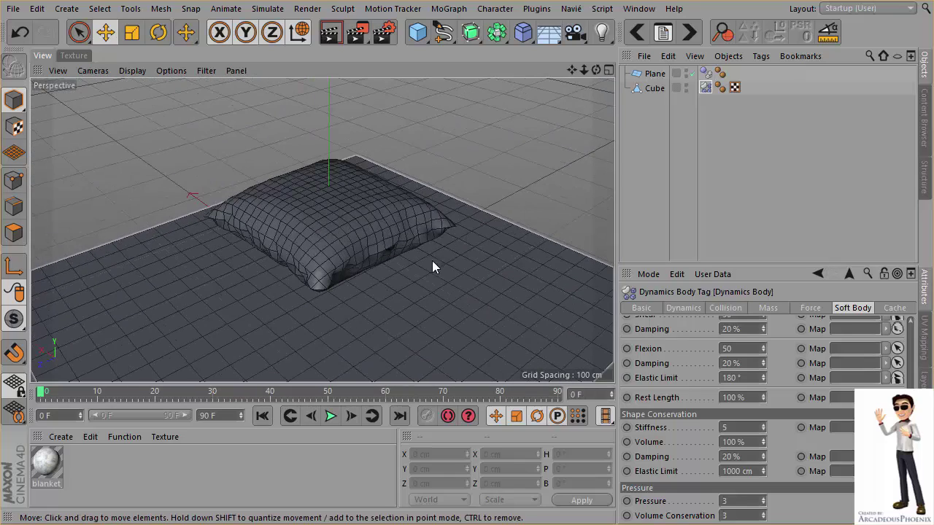
Delete the pillow's soft body tag and zoom in close over the pillow surface
key(Delete)
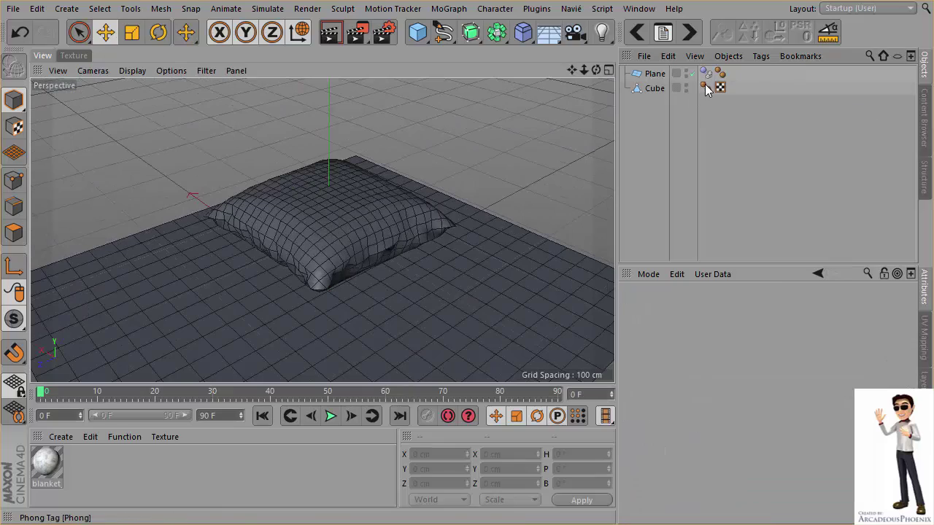
alt+drag(317, 286, 308, 238)
scroll(348, 265, up, 2)
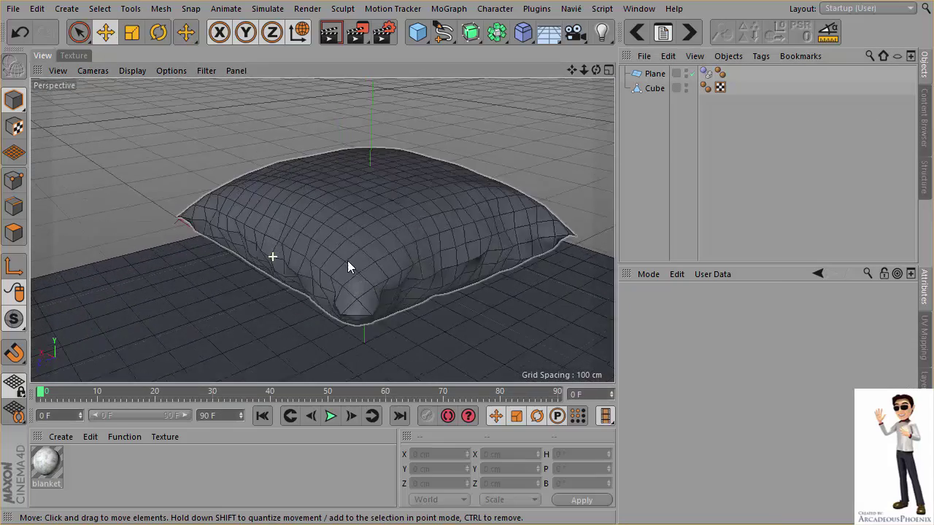
scroll(398, 325, up, 3)
scroll(420, 304, up, 2)
alt+drag(420, 305, 369, 259)
scroll(433, 254, up, 2)
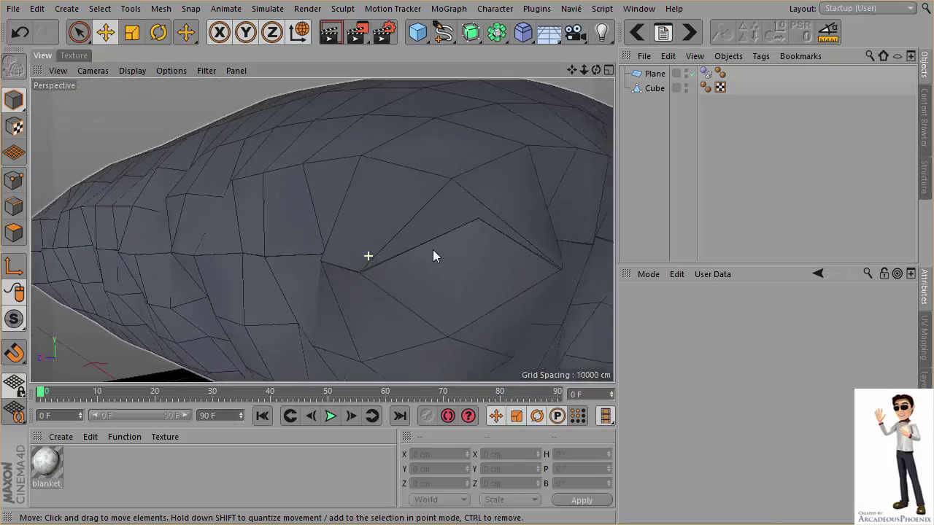
scroll(465, 253, up, 2)
scroll(465, 253, up, 2)
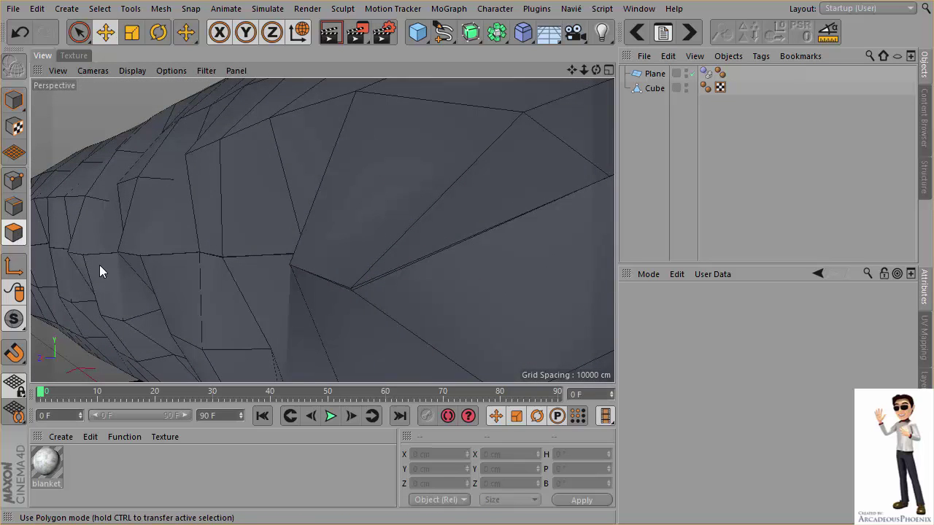
scroll(342, 285, up, 3)
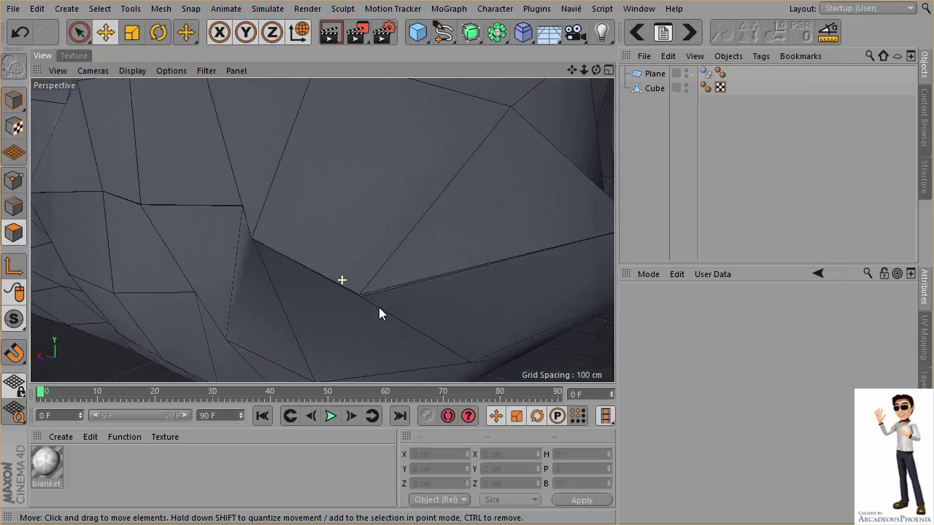
Select the pillow and pick an edge along its seam with Live Selection
click(654, 88)
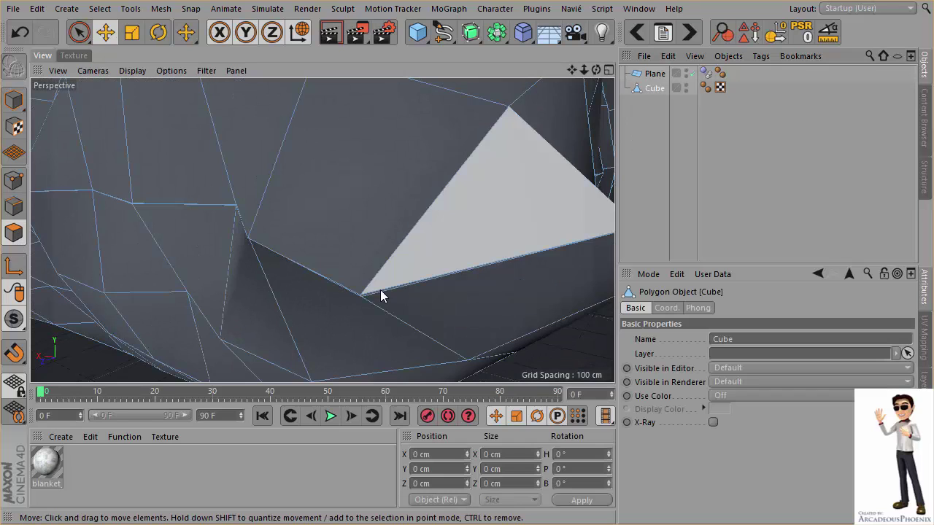
key(u)
key(l)
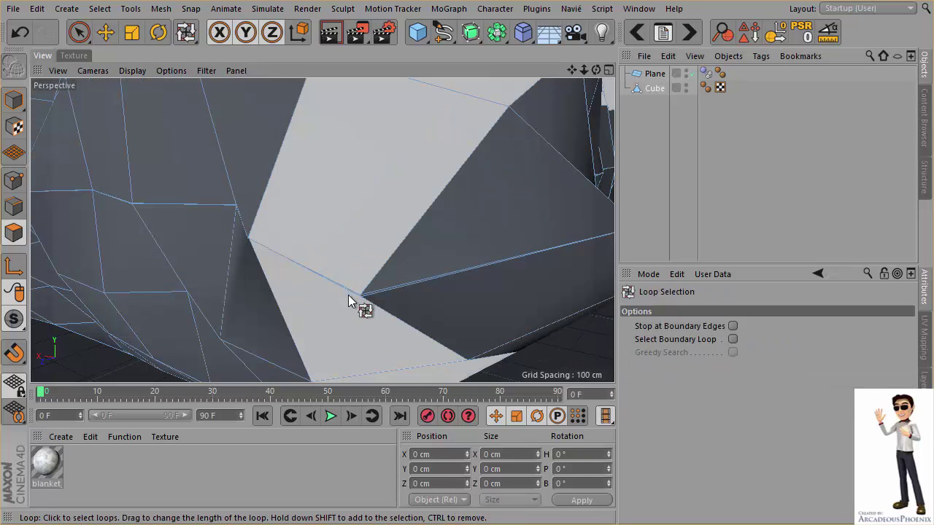
alt+drag(348, 295, 385, 295)
key(9)
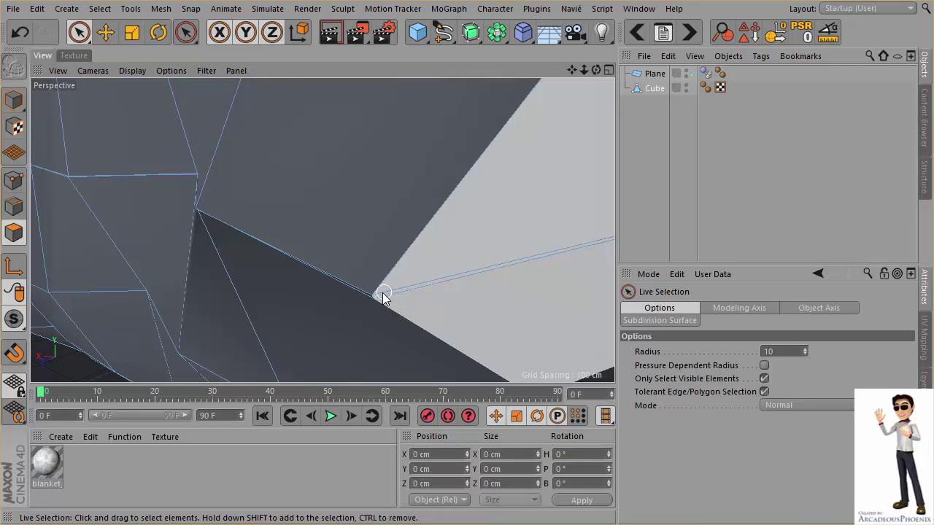
click(382, 292)
key(e)
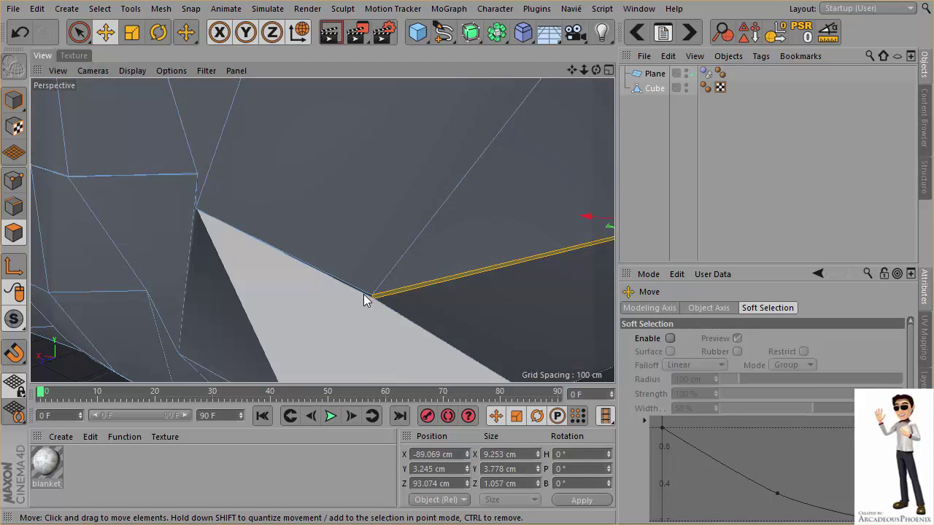
click(363, 292)
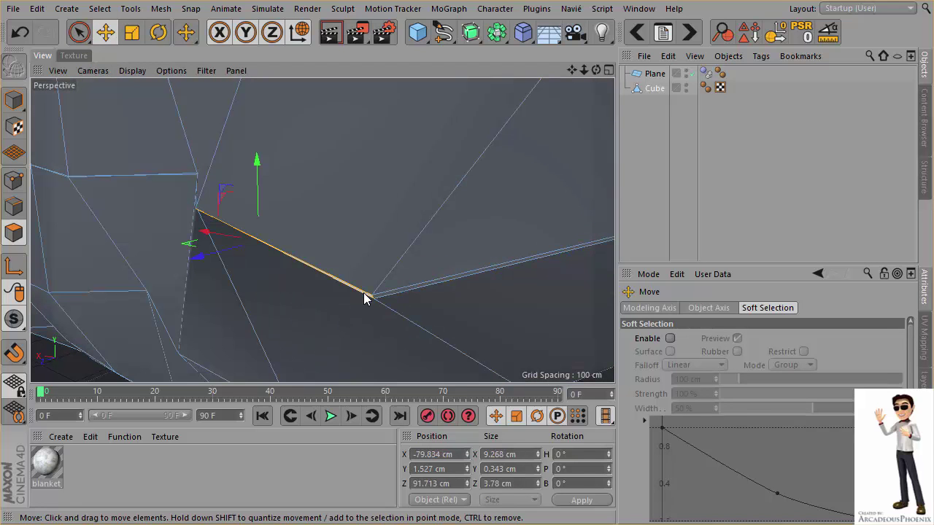
Zoom in on the pillow's corner and switch to Points mode
mouse_move(363, 293)
alt+mouse_down()
mouse_move(420, 292)
mouse_move(444, 264)
mouse_move(421, 293)
mouse_move(202, 277)
mouse_move(260, 340)
alt+mouse_up()
alt+drag(428, 309, 287, 257)
alt+right_drag(287, 256, 138, 256)
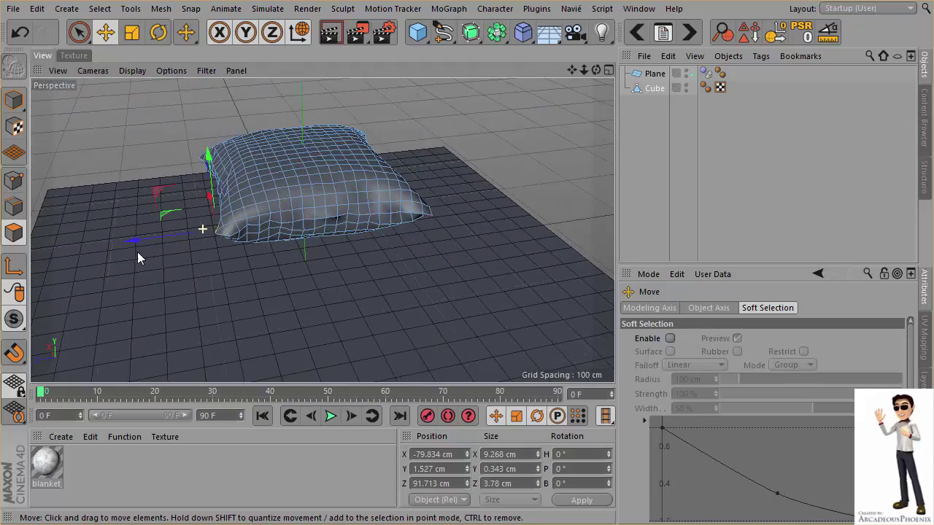
mouse_move(216, 256)
alt+mouse_down()
mouse_move(271, 246)
mouse_move(221, 238)
alt+mouse_up()
mouse_move(221, 238)
alt+right_down()
mouse_move(292, 233)
mouse_move(165, 262)
alt+right_up()
click(13, 179)
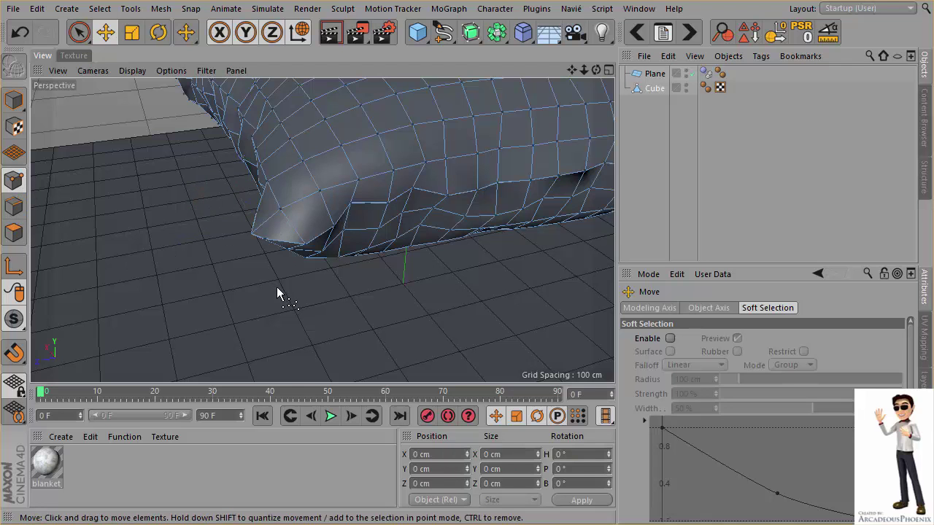
mouse_move(248, 239)
alt+right_down()
mouse_move(287, 226)
mouse_move(273, 225)
alt+right_up()
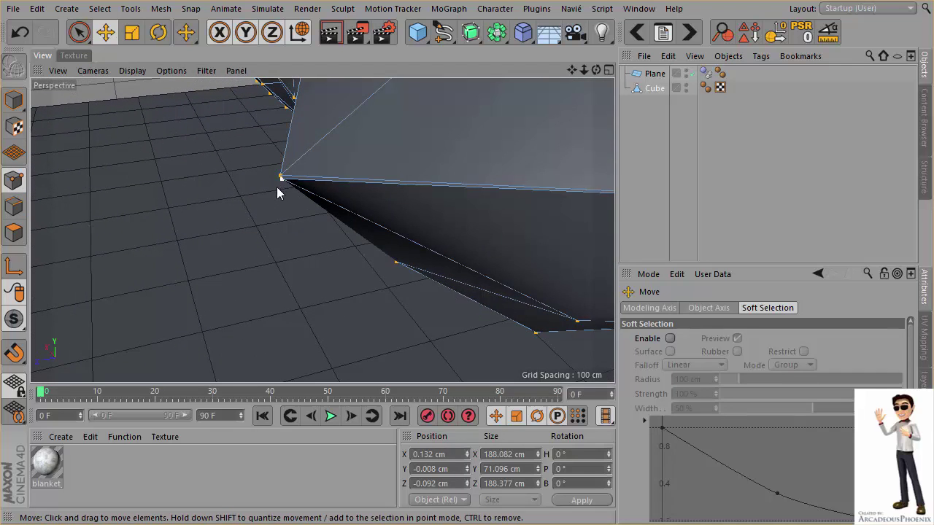
Run Optimize on the pillow mesh with a 5 cm tolerance
right_click(270, 228)
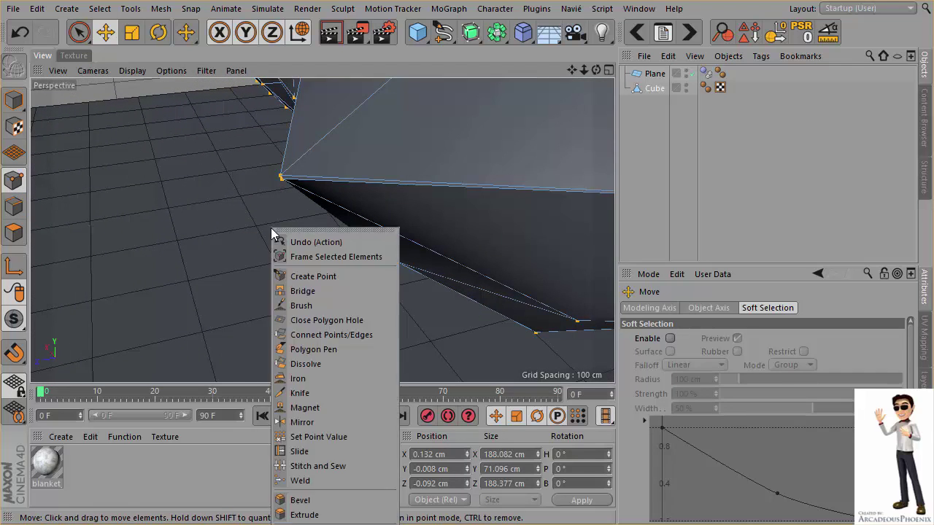
click(304, 97)
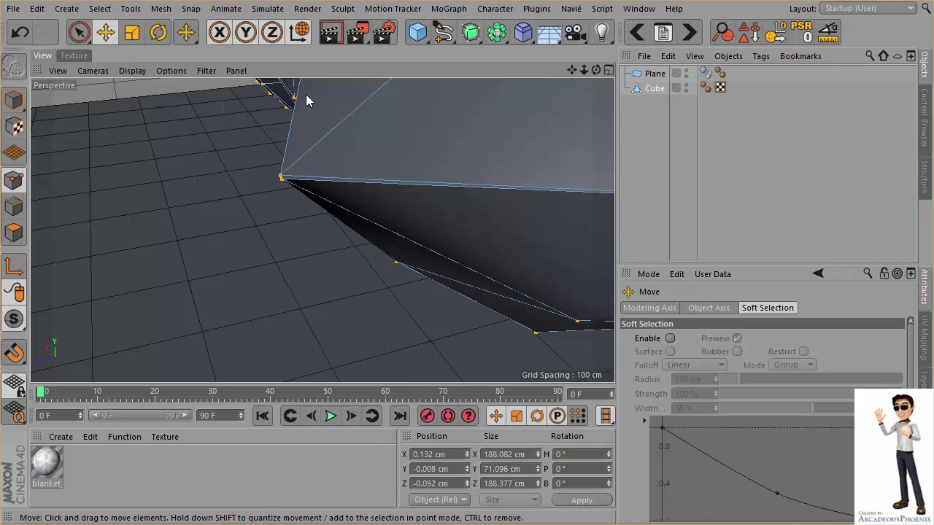
right_click(307, 89)
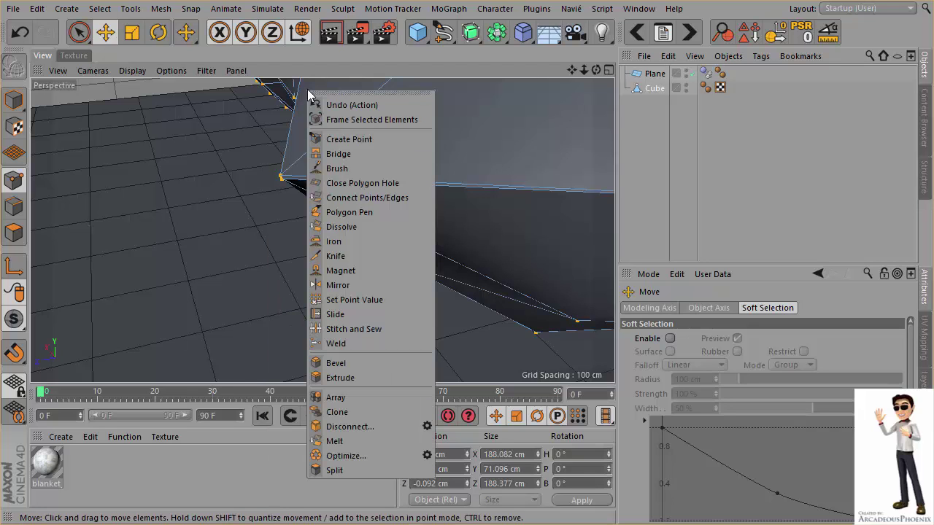
click(426, 455)
drag(421, 415, 442, 295)
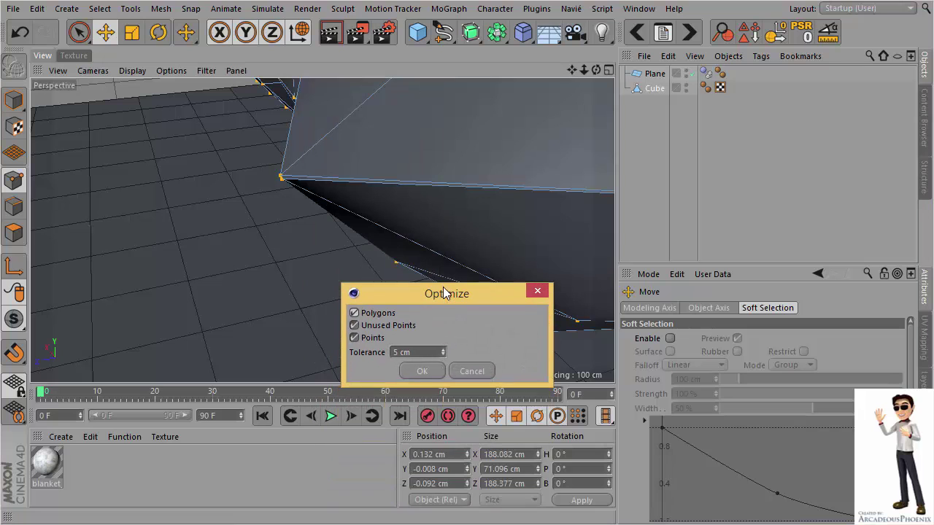
click(422, 371)
Return to Model mode and view the whole pillow on the plane, deselected
alt+drag(384, 344, 76, 150)
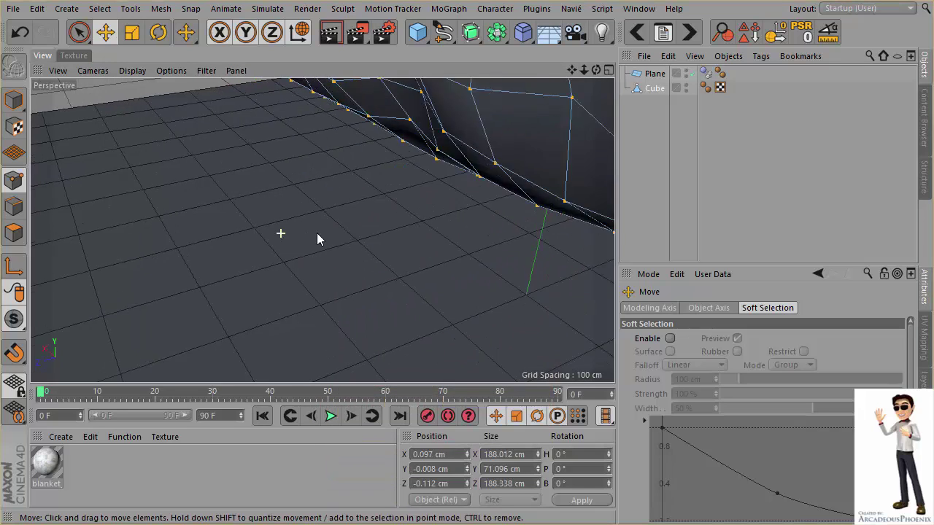
click(14, 100)
scroll(157, 176, down, 3)
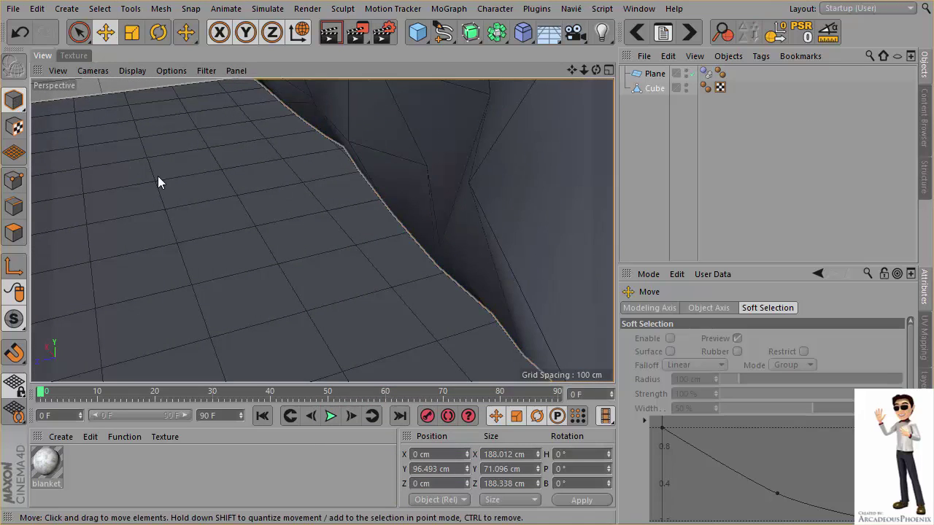
mouse_move(388, 197)
alt+mouse_down()
mouse_move(222, 212)
mouse_move(300, 279)
mouse_move(348, 121)
alt+mouse_up()
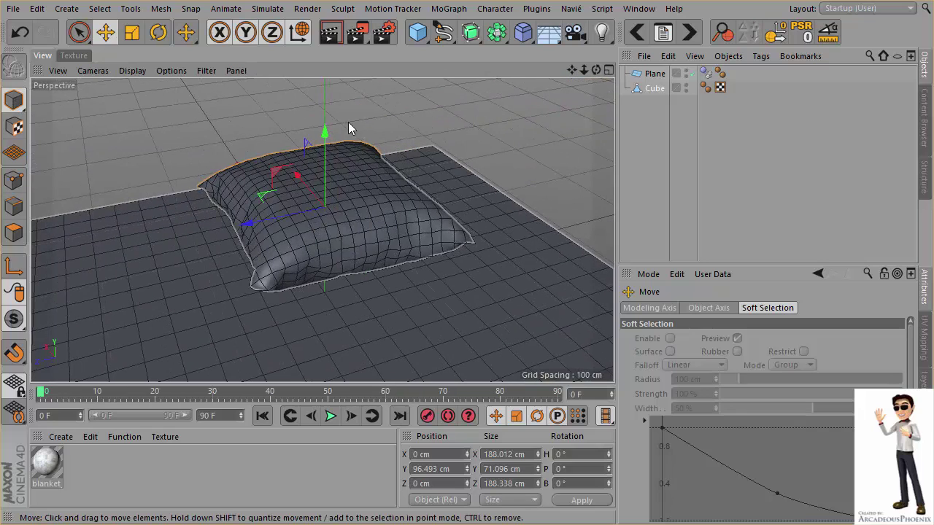
click(244, 154)
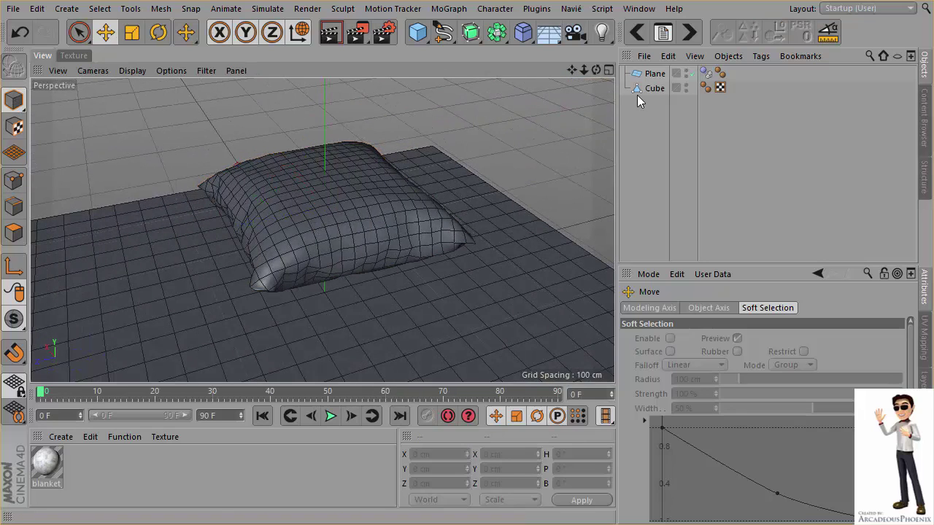
Add a Soft Body tag to the pillow with stiffness 5, pressure 3, volume conservation 3
right_click(662, 87)
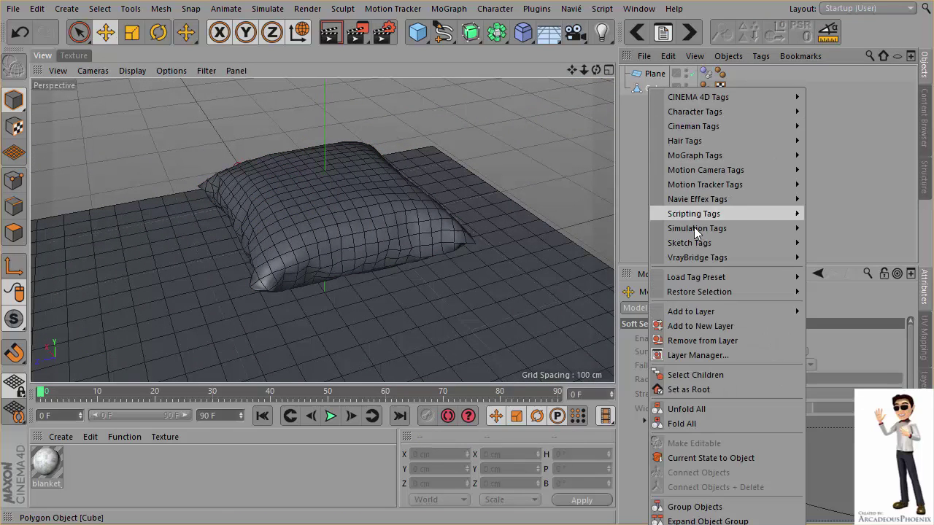
mouse_move(697, 229)
click(839, 248)
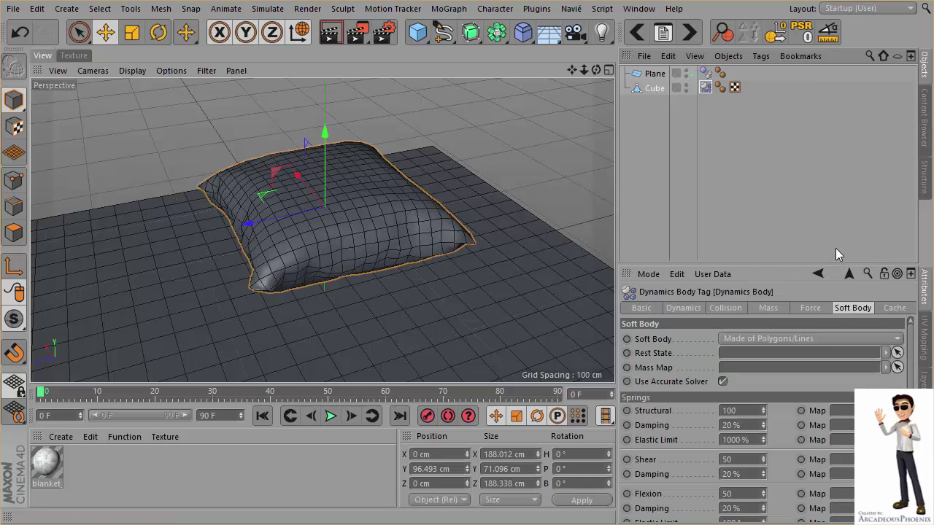
scroll(773, 494, down, 3)
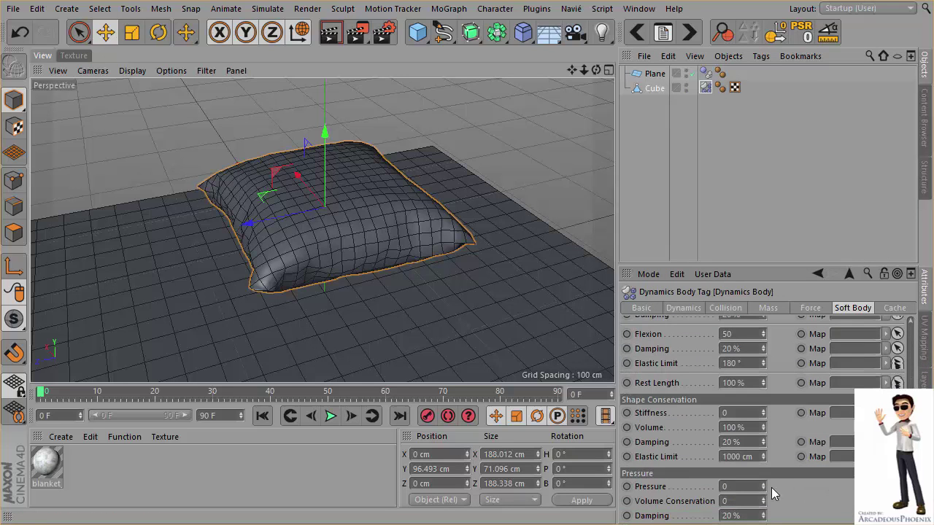
key(Return)
text(3)
Test the pillow's drop, rewind, and Ctrl-drag a copy above the original
click(330, 415)
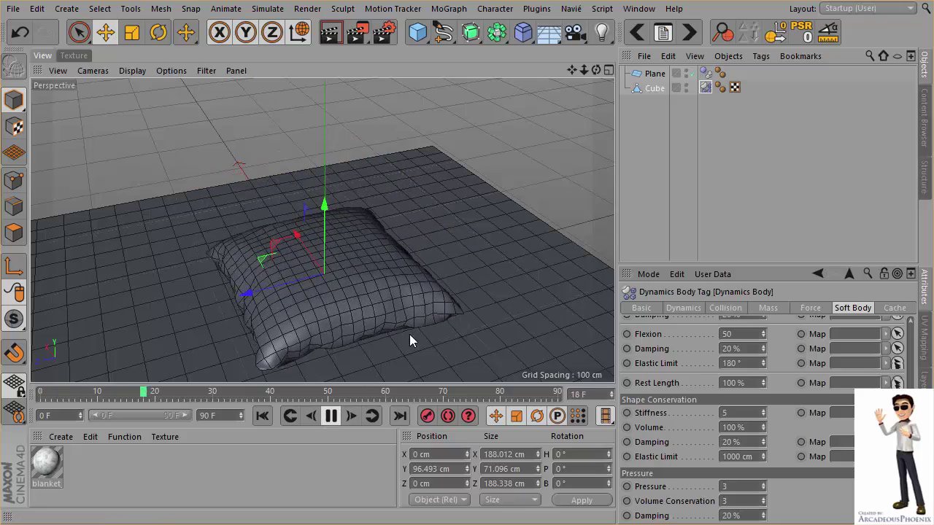
mouse_move(293, 338)
alt+mouse_down()
mouse_move(246, 271)
mouse_move(360, 208)
mouse_move(360, 277)
mouse_move(403, 228)
mouse_move(486, 202)
mouse_move(415, 218)
mouse_move(408, 257)
mouse_move(447, 319)
alt+mouse_up()
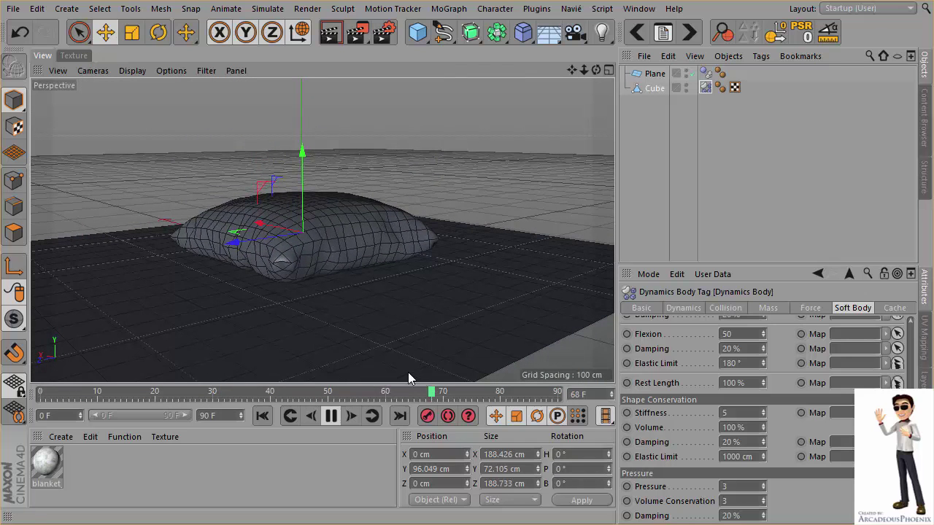
click(329, 426)
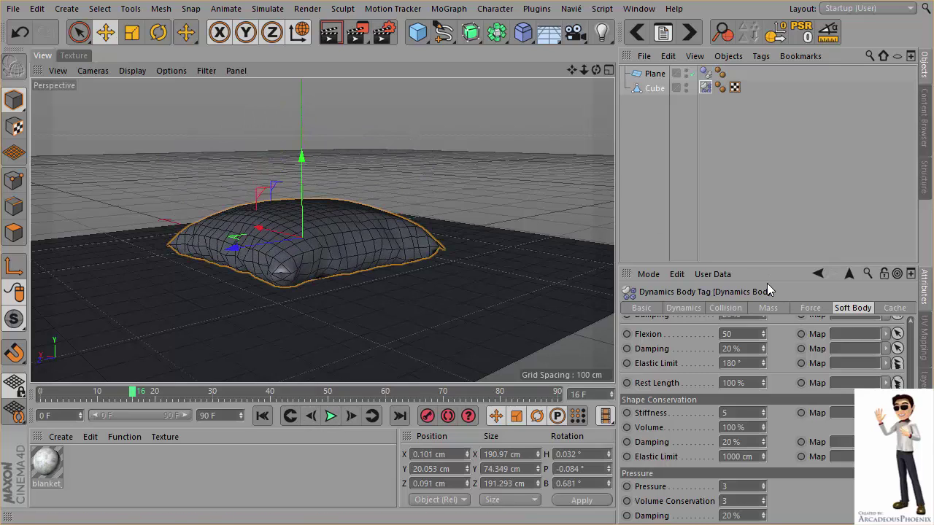
click(725, 307)
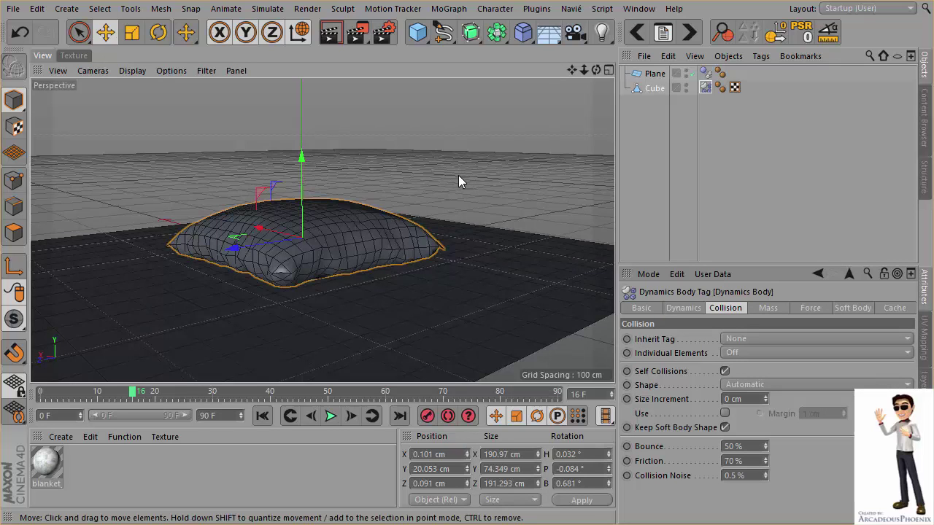
click(263, 418)
mouse_move(426, 205)
alt+mouse_down()
mouse_move(370, 229)
mouse_move(354, 288)
mouse_move(324, 318)
alt+mouse_up()
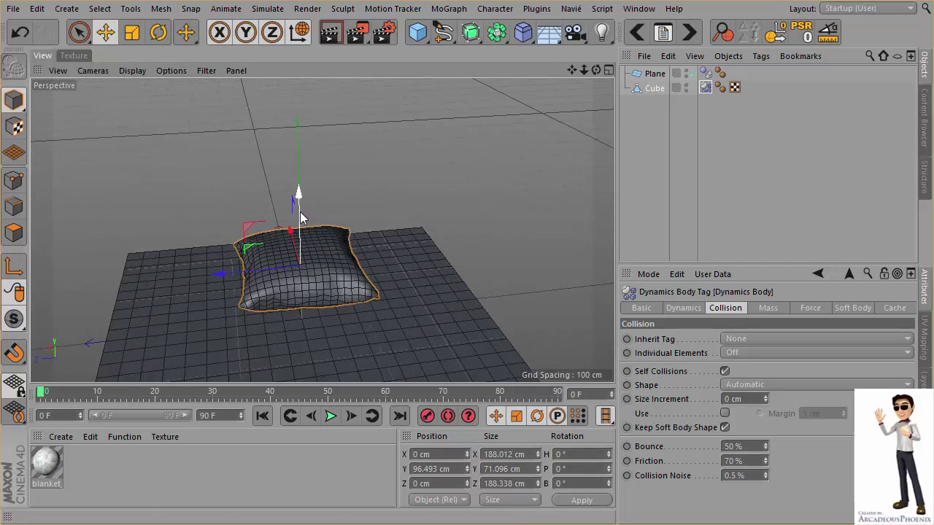
mouse_move(302, 217)
ctrl+mouse_down()
mouse_move(313, 161)
mouse_move(367, 269)
mouse_move(368, 205)
mouse_move(406, 208)
mouse_move(403, 231)
mouse_move(415, 228)
ctrl+mouse_up()
Rotate the top pillow about 34° and shift it sideways over the first
key(r)
mouse_move(350, 225)
mouse_down()
mouse_move(375, 233)
mouse_move(323, 202)
mouse_up()
key(e)
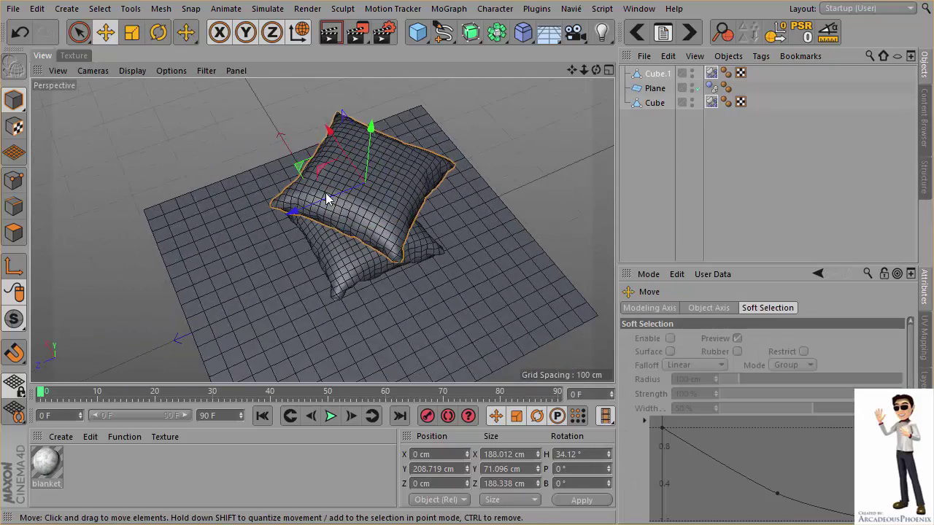
drag(291, 169, 273, 163)
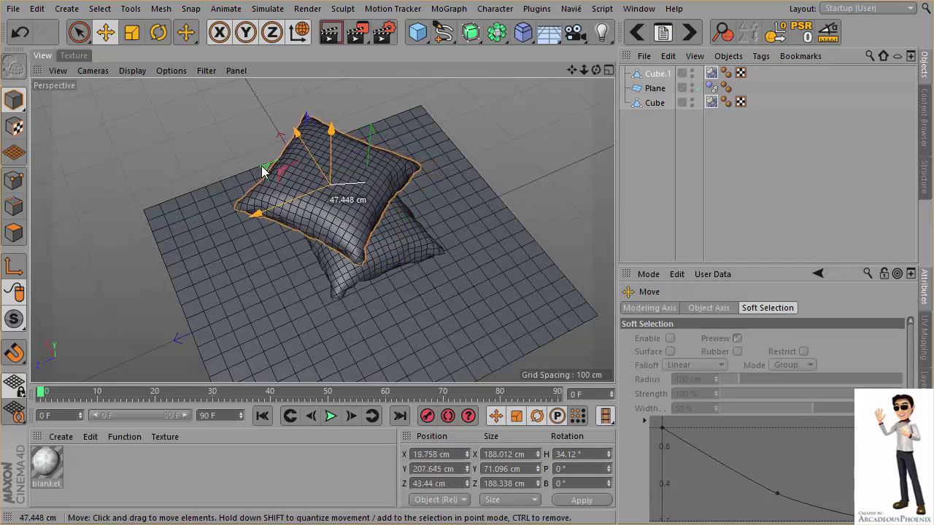
alt+drag(391, 267, 428, 162)
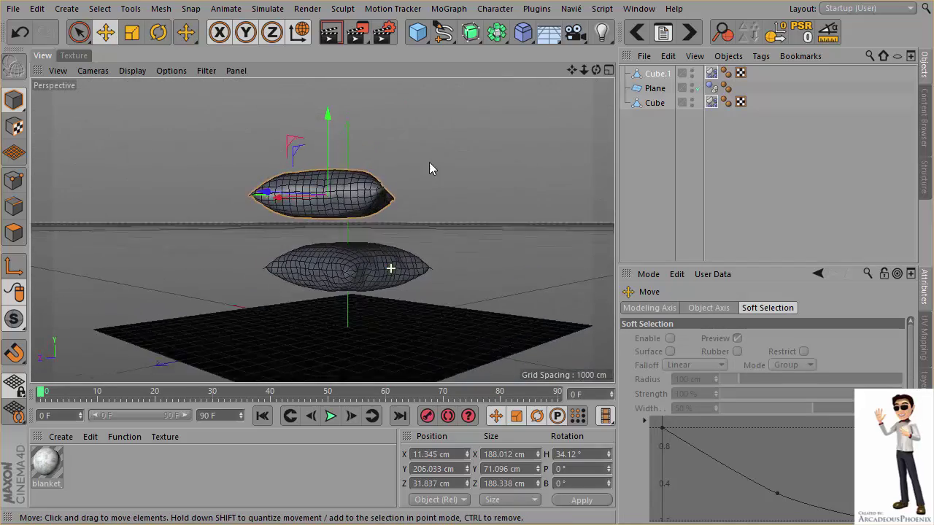
mouse_move(330, 102)
mouse_down()
mouse_move(351, 165)
mouse_move(336, 91)
mouse_move(360, 132)
mouse_move(372, 194)
mouse_move(267, 128)
mouse_move(312, 132)
mouse_up()
Add a third pillow rotated about 9° and raise it slightly
mouse_move(312, 133)
alt+mouse_down()
mouse_move(340, 228)
mouse_move(444, 180)
mouse_move(398, 284)
alt+mouse_up()
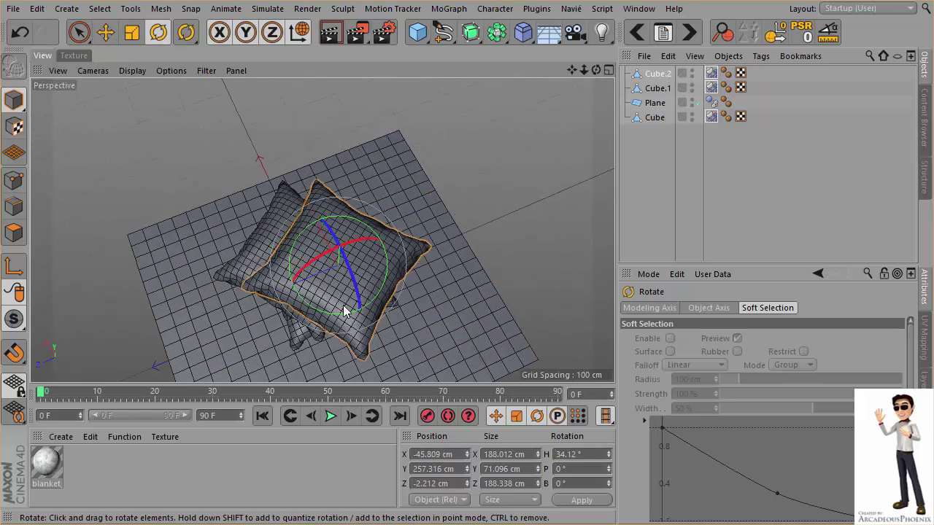
mouse_move(333, 316)
mouse_down()
mouse_move(306, 315)
mouse_move(313, 326)
mouse_move(378, 215)
mouse_move(352, 188)
mouse_move(305, 208)
mouse_move(333, 208)
mouse_up()
key(e)
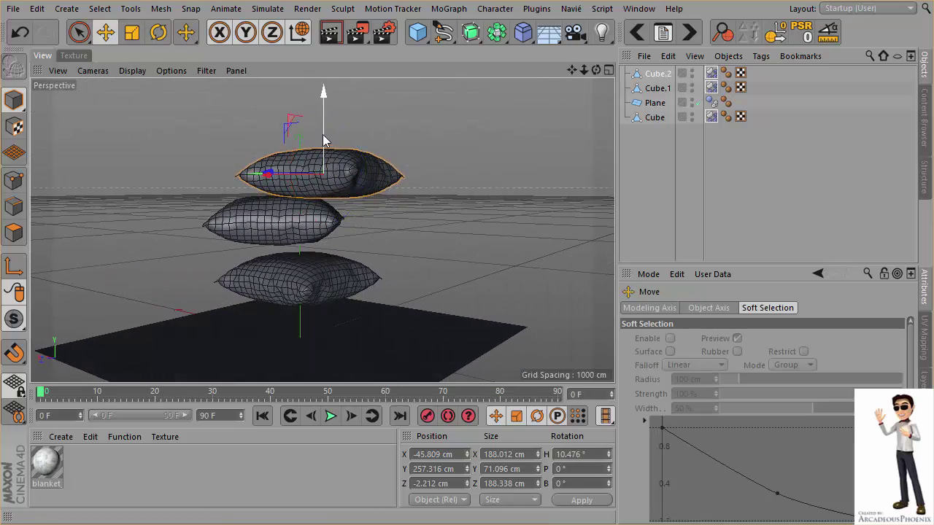
drag(323, 139, 325, 195)
Select all three pillows and lower them together toward the plane
shift+click(288, 228)
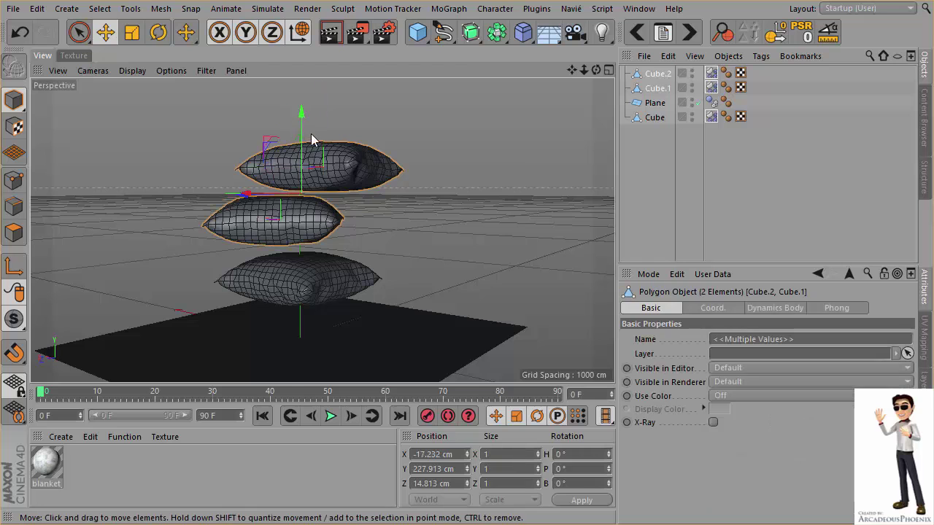
mouse_move(308, 156)
alt+mouse_down()
mouse_move(343, 269)
mouse_move(338, 288)
alt+mouse_up()
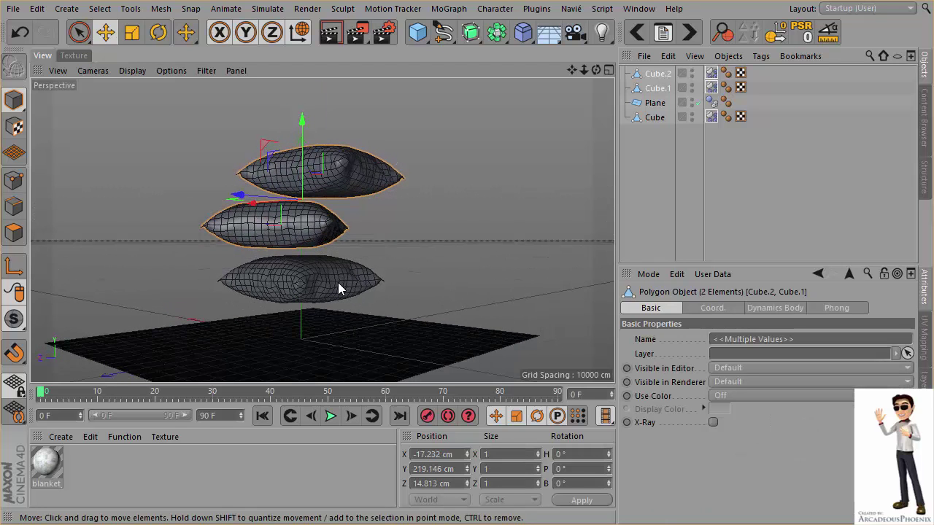
shift+click(319, 257)
mouse_move(302, 151)
mouse_down()
mouse_move(303, 202)
mouse_move(328, 265)
mouse_move(309, 299)
mouse_move(318, 331)
mouse_move(367, 264)
mouse_move(277, 319)
mouse_move(287, 311)
mouse_move(249, 353)
mouse_move(326, 367)
mouse_move(399, 338)
mouse_move(318, 335)
mouse_move(346, 305)
mouse_up()
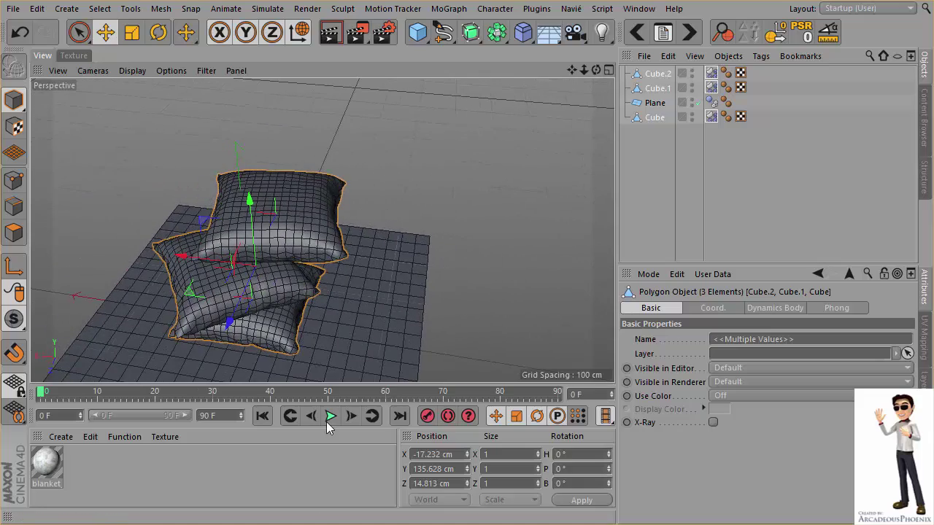
Play the simulation until the pillows land on the plane, then stop
scroll(497, 265, down, 3)
mouse_move(498, 265)
alt+mouse_down()
mouse_move(381, 267)
mouse_move(352, 257)
mouse_move(332, 285)
alt+mouse_up()
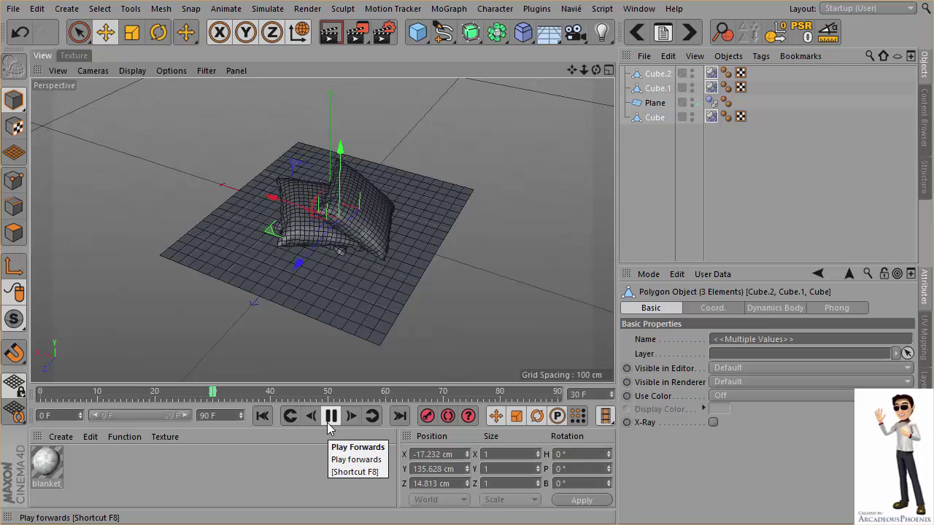
click(328, 422)
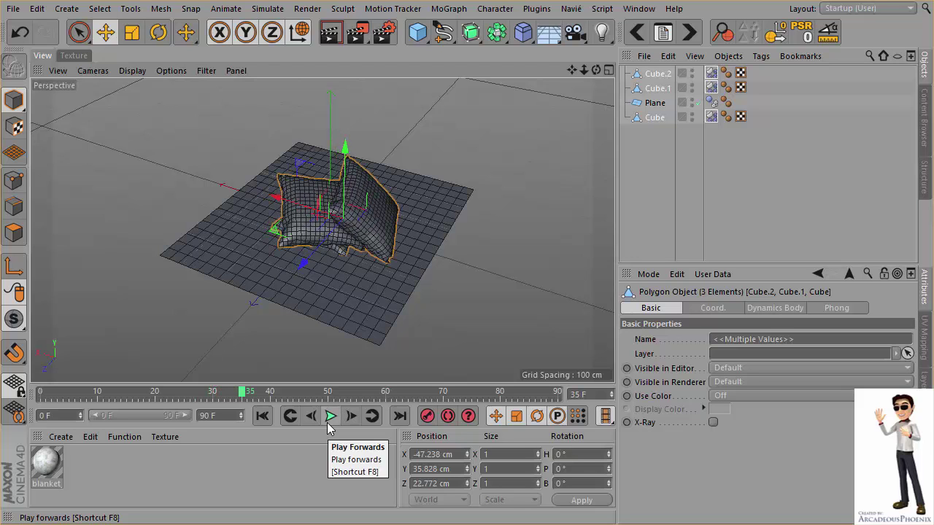
click(327, 423)
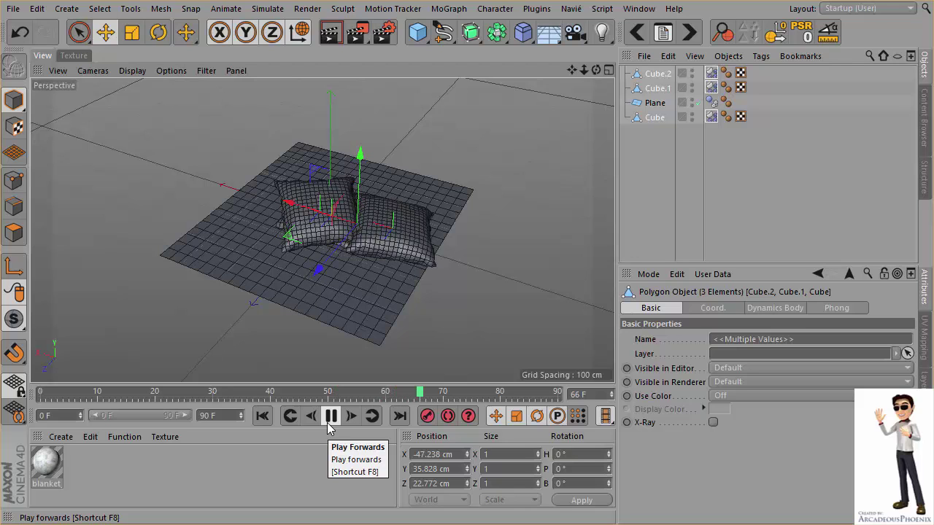
click(328, 425)
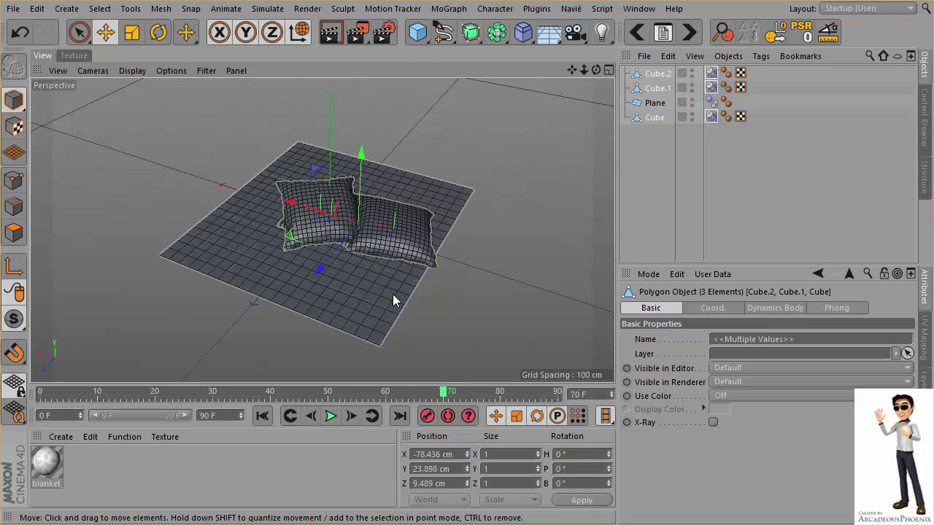
mouse_move(394, 301)
alt+mouse_down()
mouse_move(440, 186)
mouse_move(409, 230)
mouse_move(268, 326)
mouse_move(288, 356)
mouse_move(275, 436)
alt+mouse_up()
Rewind to frame 0 and open the Plane's Dynamics Body collision settings
click(262, 416)
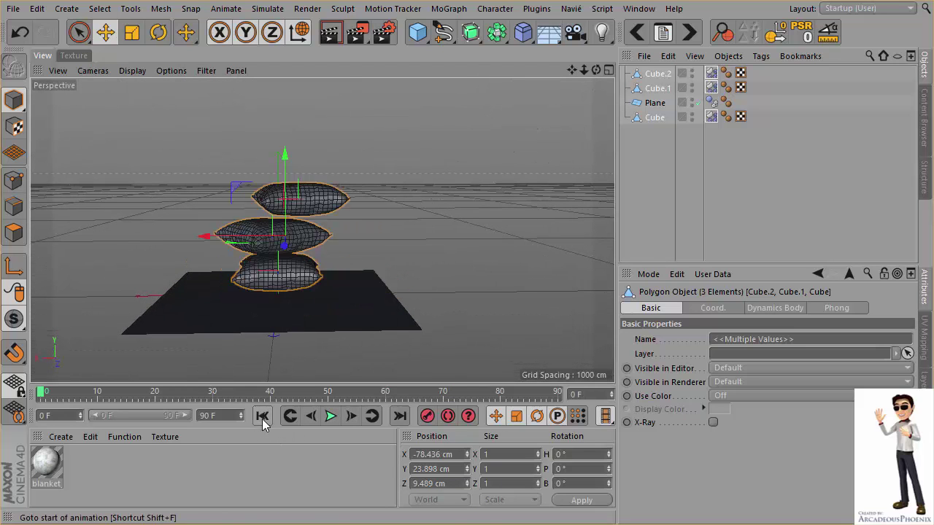
alt+drag(487, 280, 384, 300)
click(374, 293)
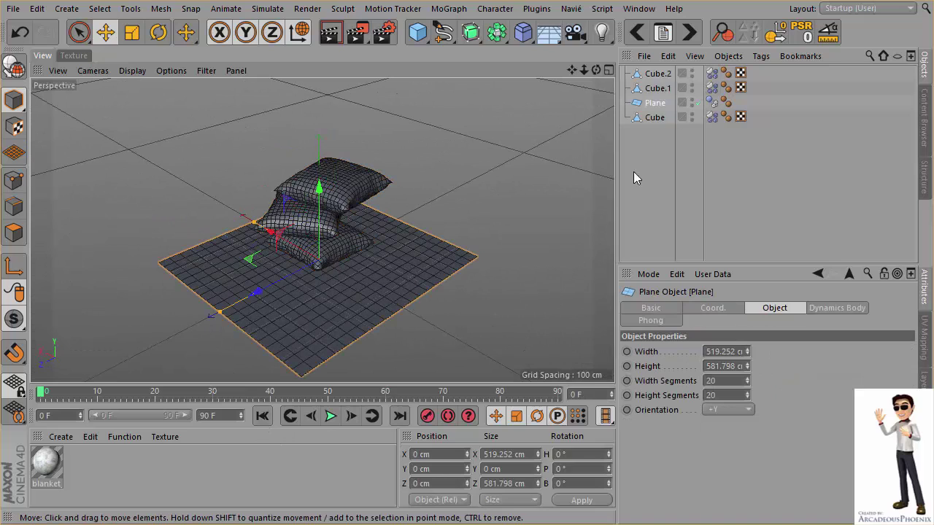
click(712, 102)
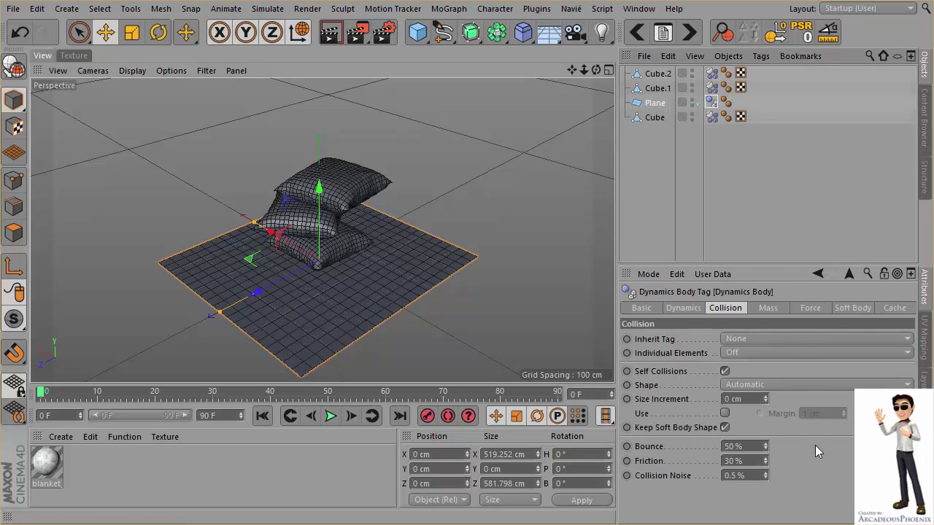
Set the plane's Size Increment to 1 cm, nudge Cube.1, and replay the simulation
click(758, 310)
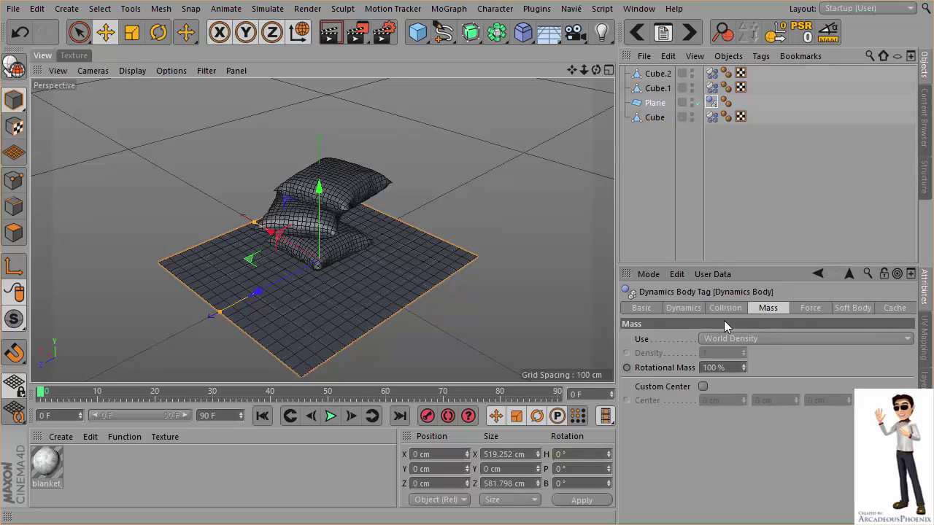
click(727, 310)
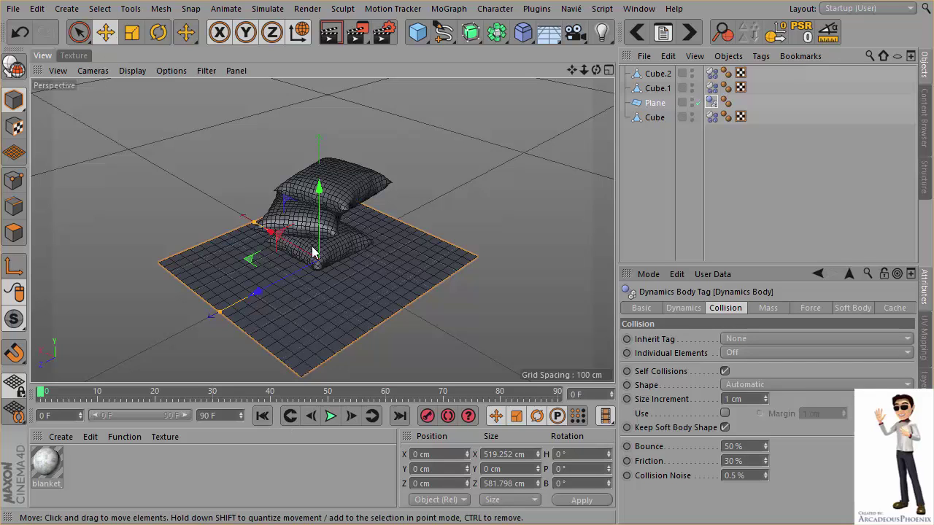
click(295, 225)
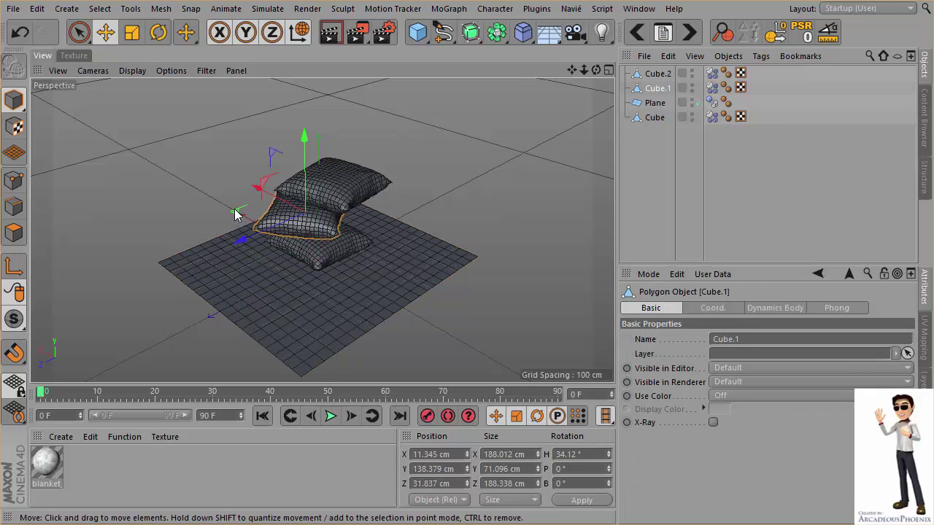
drag(241, 215, 224, 216)
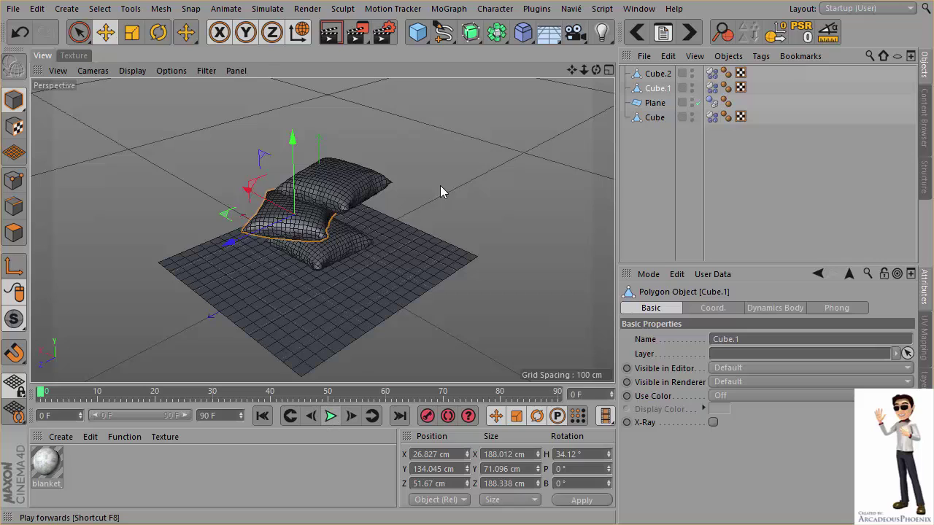
click(440, 185)
click(329, 416)
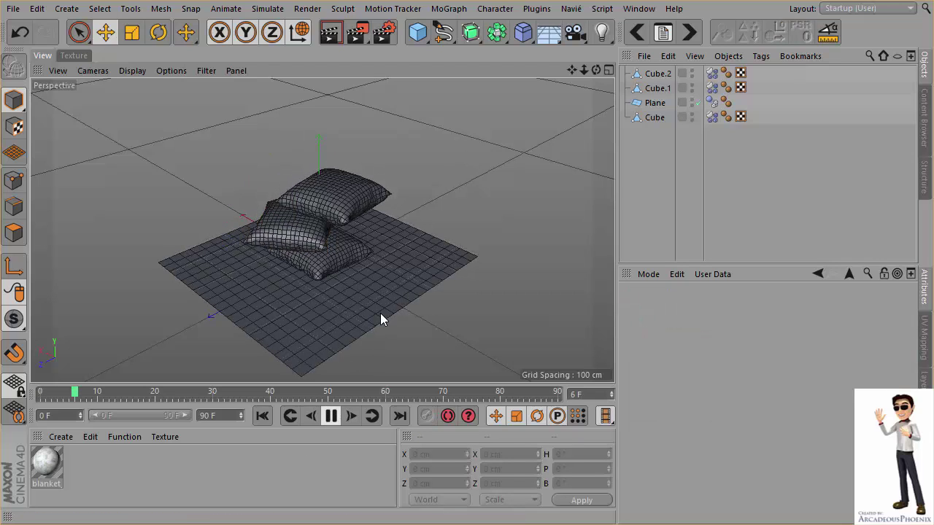
Stop playback around frame 76 and orbit around the settled pillows to inspect them
click(385, 268)
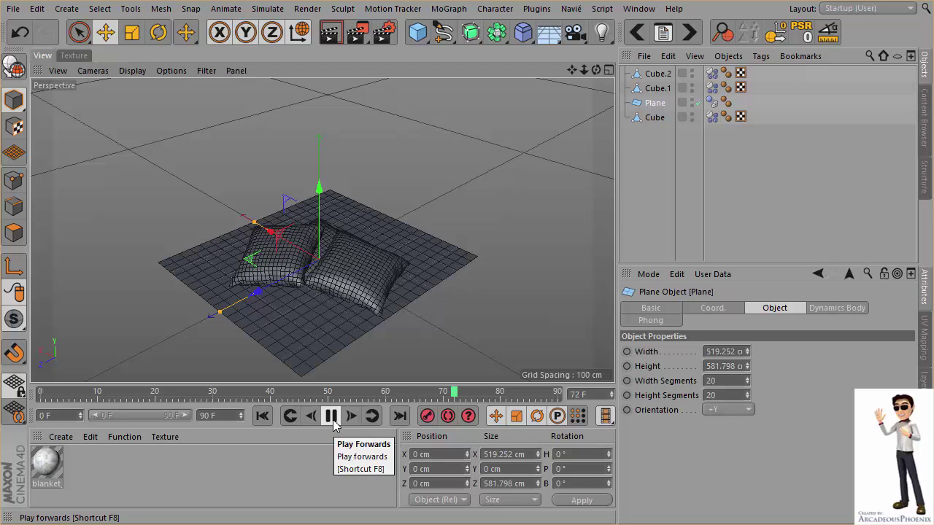
click(330, 415)
mouse_move(453, 325)
alt+mouse_down()
mouse_move(361, 263)
mouse_move(358, 283)
mouse_move(516, 294)
mouse_move(307, 323)
mouse_move(153, 326)
mouse_move(175, 267)
mouse_move(356, 307)
mouse_move(259, 318)
mouse_move(255, 291)
mouse_move(216, 325)
mouse_move(232, 321)
mouse_move(170, 318)
mouse_move(277, 305)
mouse_move(142, 295)
mouse_move(264, 299)
mouse_move(263, 318)
mouse_move(352, 288)
mouse_move(236, 301)
mouse_move(413, 301)
mouse_move(254, 285)
mouse_move(264, 299)
mouse_move(292, 293)
mouse_move(436, 330)
mouse_move(211, 267)
mouse_move(250, 290)
mouse_move(229, 315)
mouse_move(252, 306)
mouse_move(321, 327)
mouse_move(263, 298)
mouse_move(210, 311)
mouse_move(260, 278)
mouse_move(276, 285)
mouse_move(270, 293)
alt+mouse_up()
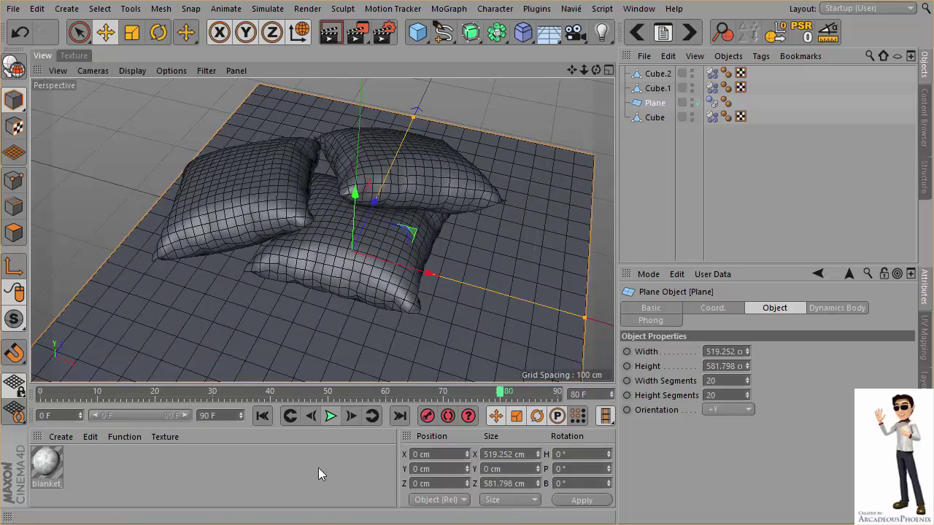
mouse_move(356, 253)
alt+mouse_down()
mouse_move(345, 196)
mouse_move(327, 246)
mouse_move(359, 248)
mouse_move(442, 223)
mouse_move(426, 212)
mouse_move(394, 233)
alt+mouse_up()
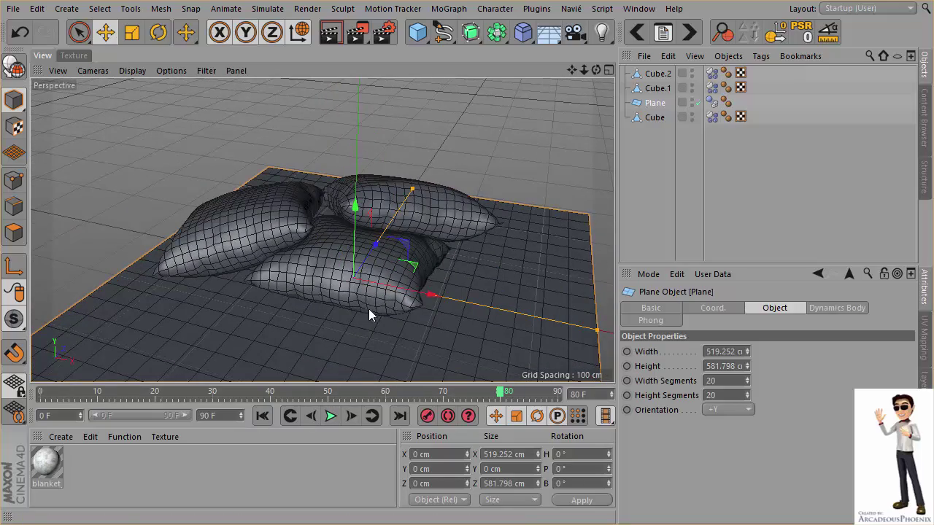
mouse_move(231, 239)
alt+mouse_down()
mouse_move(343, 259)
mouse_move(136, 317)
mouse_move(311, 289)
mouse_move(172, 331)
mouse_move(304, 239)
mouse_move(307, 223)
mouse_move(292, 210)
mouse_move(159, 266)
mouse_move(68, 265)
mouse_move(272, 277)
mouse_move(231, 290)
mouse_move(268, 272)
mouse_move(173, 280)
mouse_move(294, 278)
mouse_move(276, 263)
mouse_move(305, 297)
mouse_move(302, 277)
mouse_move(280, 281)
alt+mouse_up()
Delete the Dynamics Body tags from Cube, Plane and Cube.1
click(659, 182)
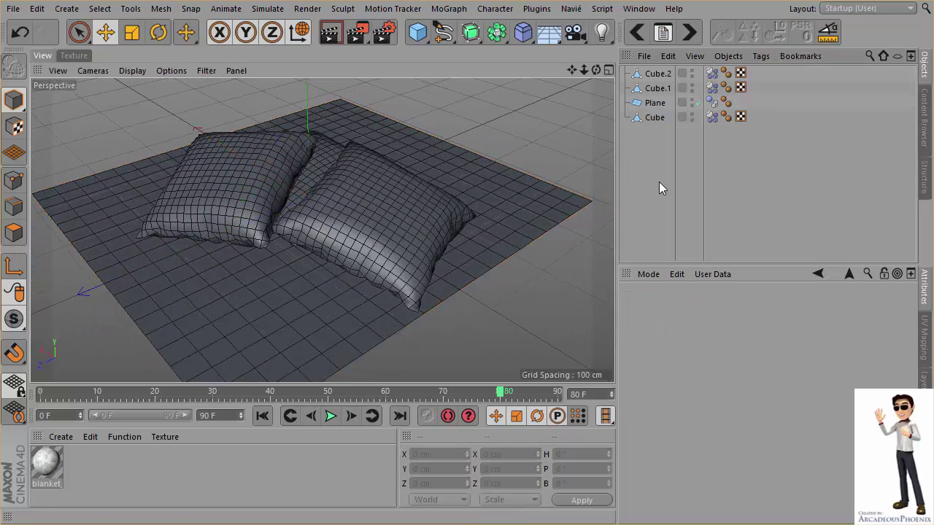
click(712, 117)
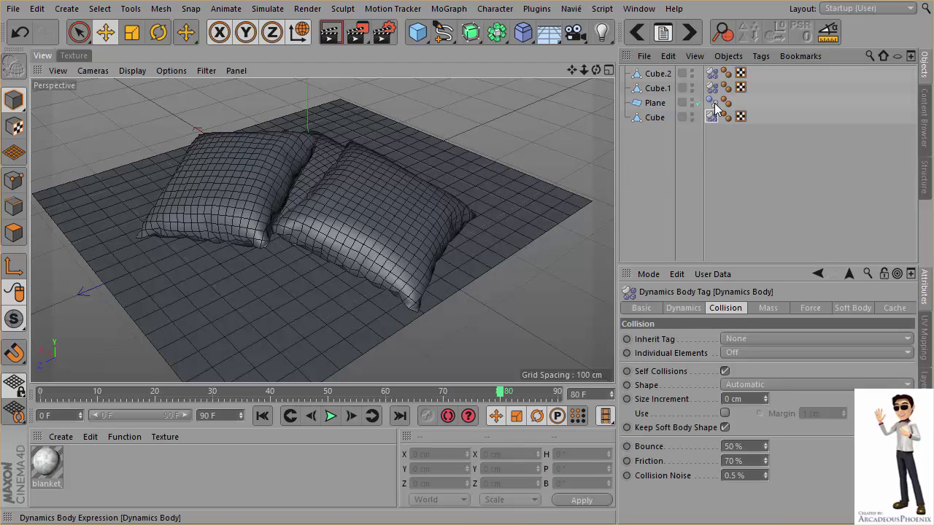
ctrl+click(713, 104)
ctrl+click(712, 87)
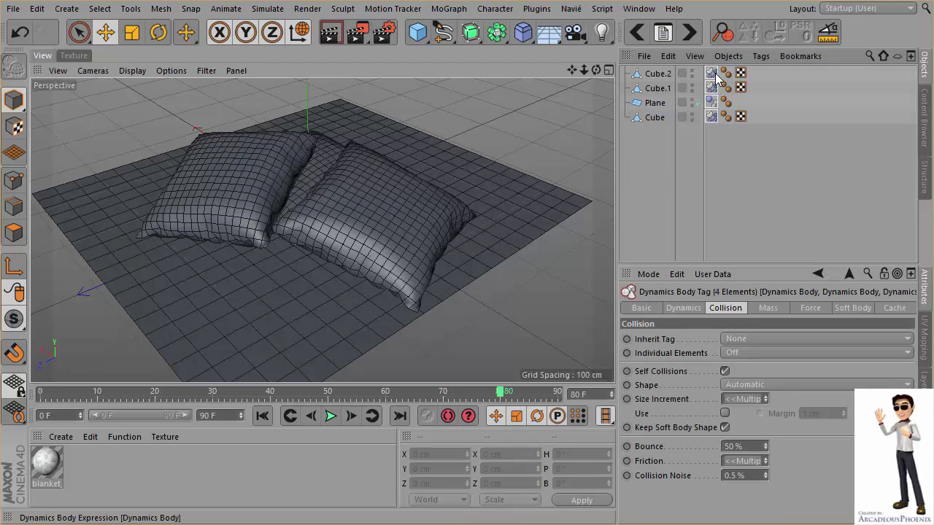
key(Delete)
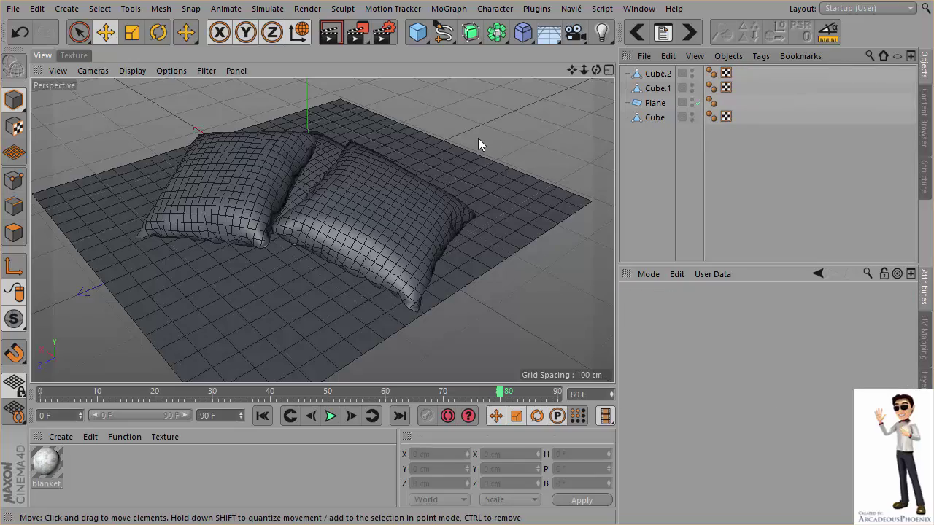
mouse_move(443, 188)
alt+mouse_down()
mouse_move(178, 208)
mouse_move(213, 283)
mouse_move(437, 213)
mouse_move(334, 223)
mouse_move(320, 251)
mouse_move(323, 216)
mouse_move(292, 247)
alt+mouse_up()
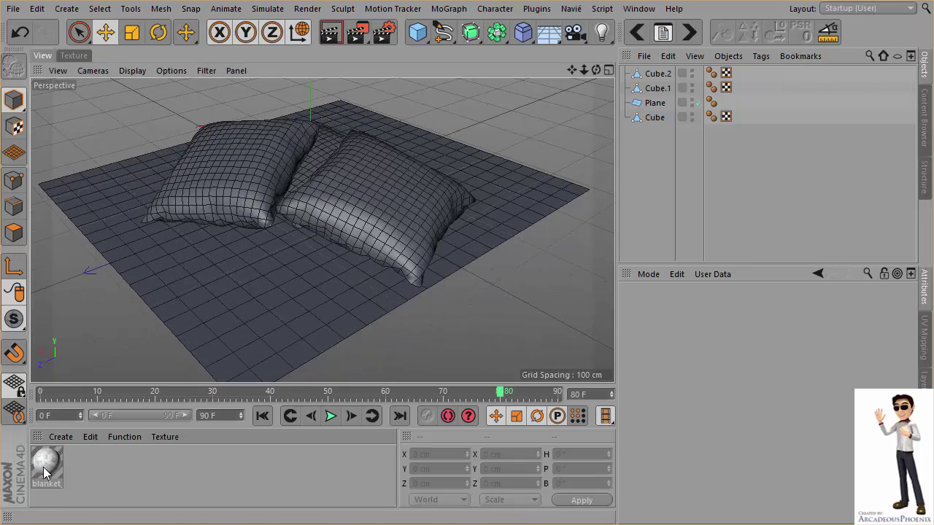
Apply the blanket material to all three pillows and move Plane below Cube
mouse_move(43, 467)
mouse_down()
mouse_move(261, 210)
mouse_move(241, 186)
mouse_up()
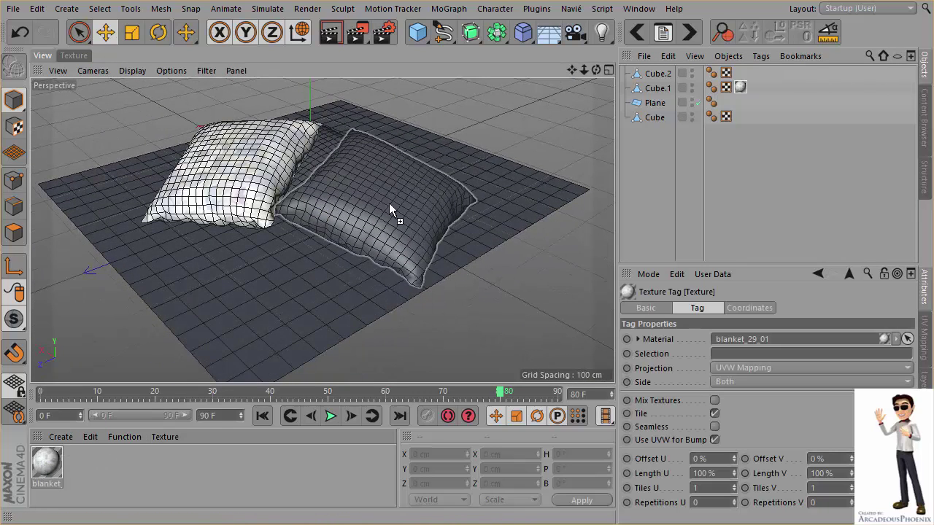
drag(49, 469, 388, 204)
drag(317, 157, 318, 157)
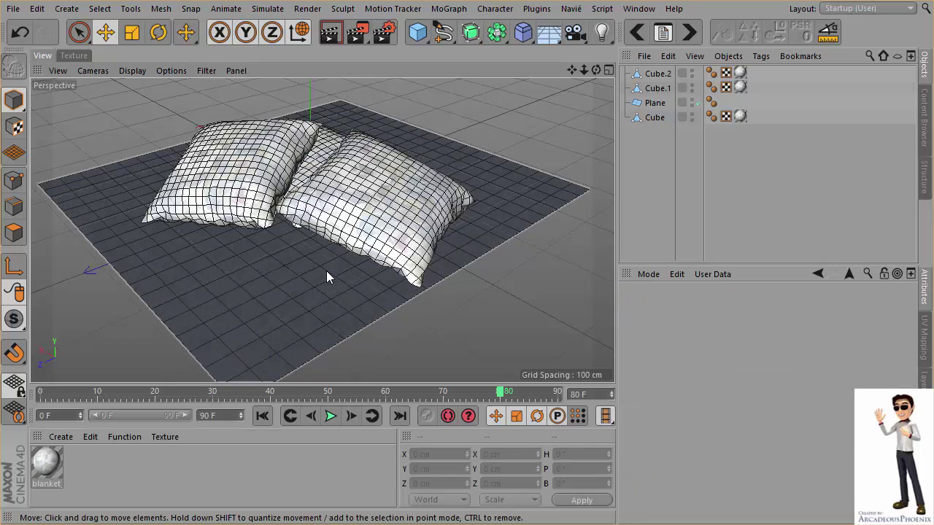
mouse_move(326, 270)
alt+mouse_down()
mouse_move(336, 241)
mouse_move(326, 226)
mouse_move(607, 185)
alt+mouse_up()
scroll(326, 221, up, 3)
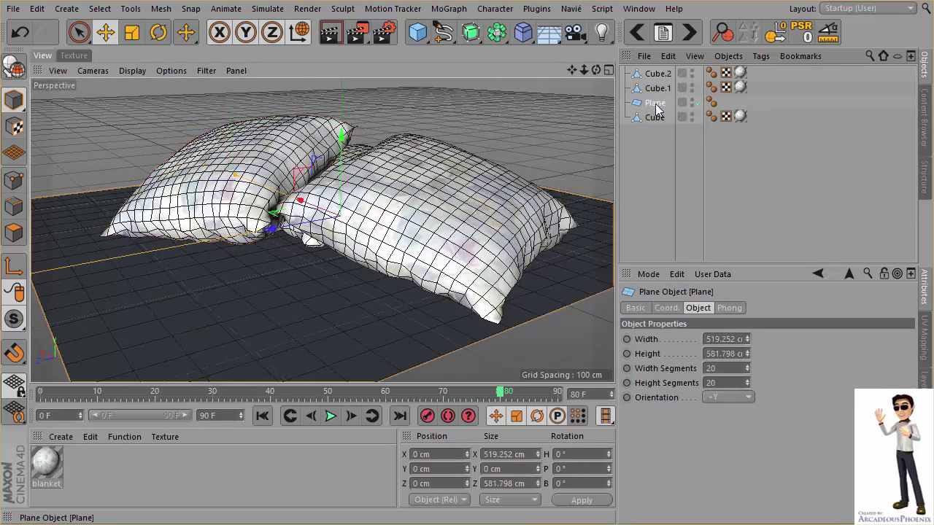
drag(654, 103, 653, 122)
click(642, 196)
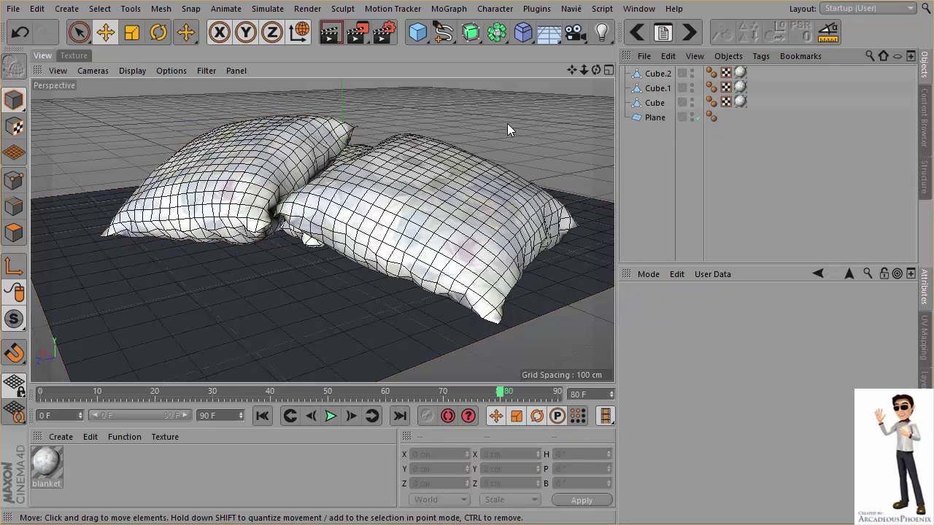
Add a Subdivision Surface with Cube.2 inside it and inspect the smoothed pillow
click(427, 45)
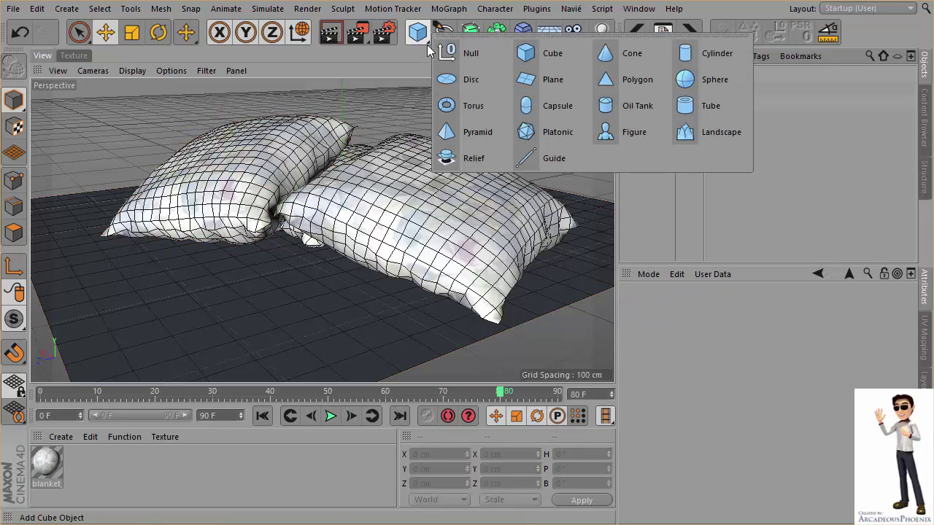
click(421, 40)
click(472, 43)
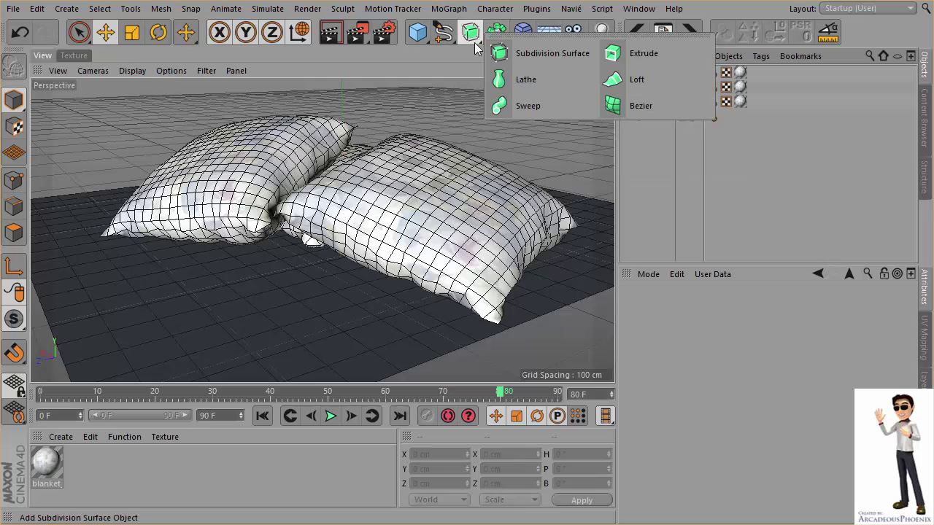
click(500, 53)
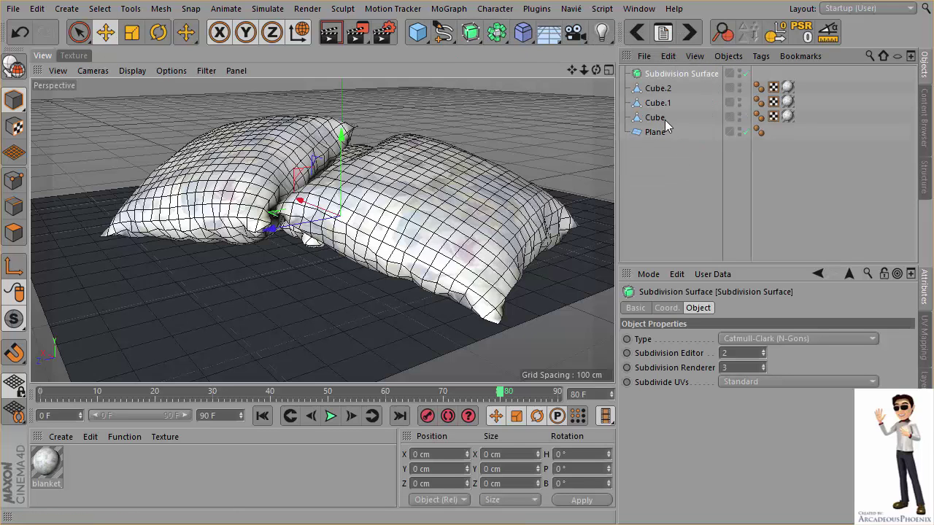
drag(658, 91, 671, 75)
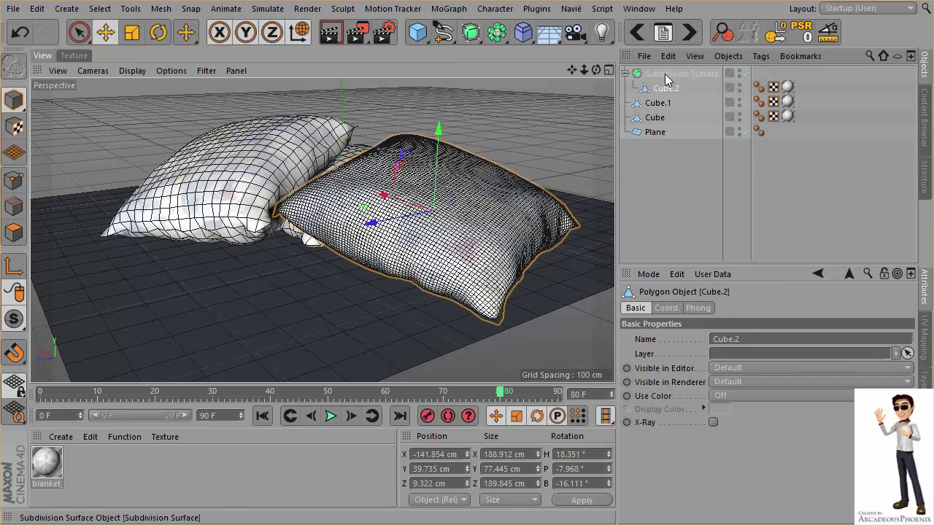
click(539, 135)
alt+drag(454, 234, 492, 239)
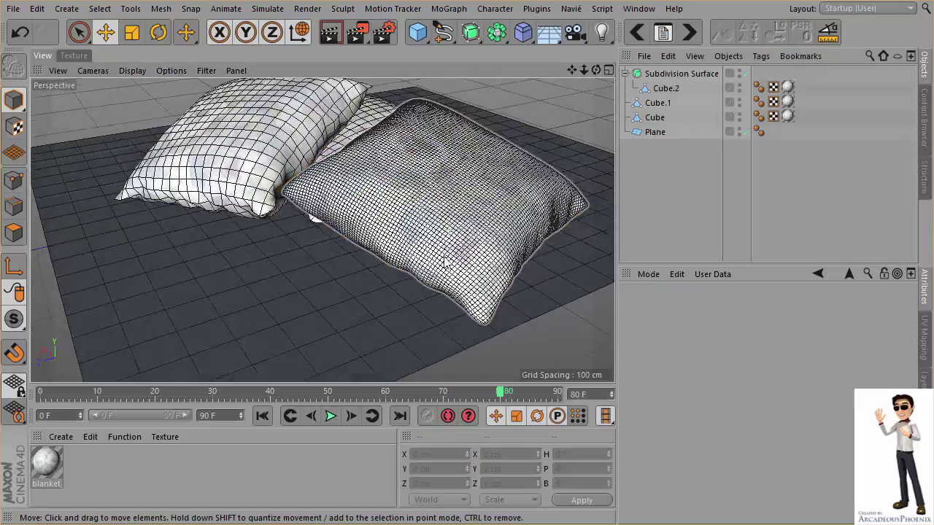
scroll(552, 223, up, 2)
scroll(552, 223, up, 2)
mouse_move(552, 223)
alt+mouse_down()
mouse_move(525, 244)
mouse_move(391, 274)
mouse_move(443, 267)
mouse_move(408, 271)
alt+mouse_up()
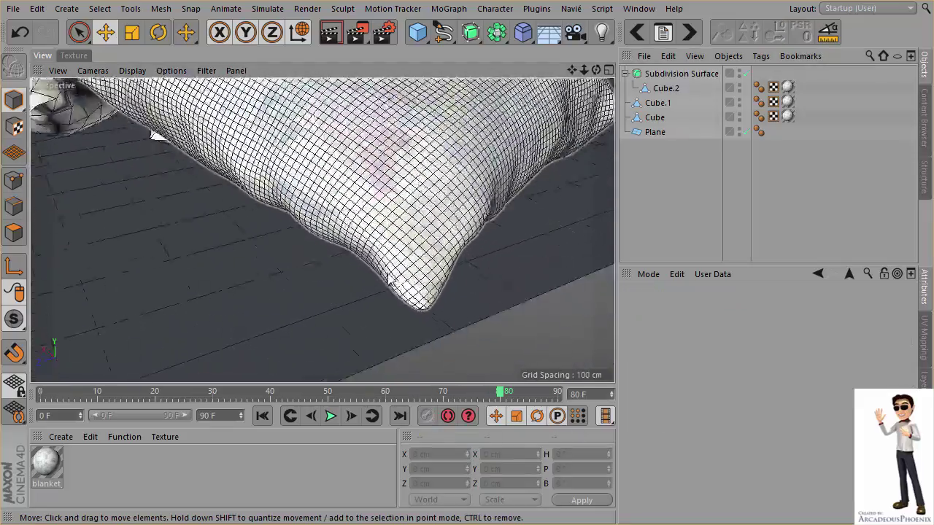
scroll(316, 271, down, 5)
alt+drag(316, 272, 372, 263)
Put Cube.1 and Cube in Subdivision Surface.1 and .2, then render to the Picture Viewer
click(655, 102)
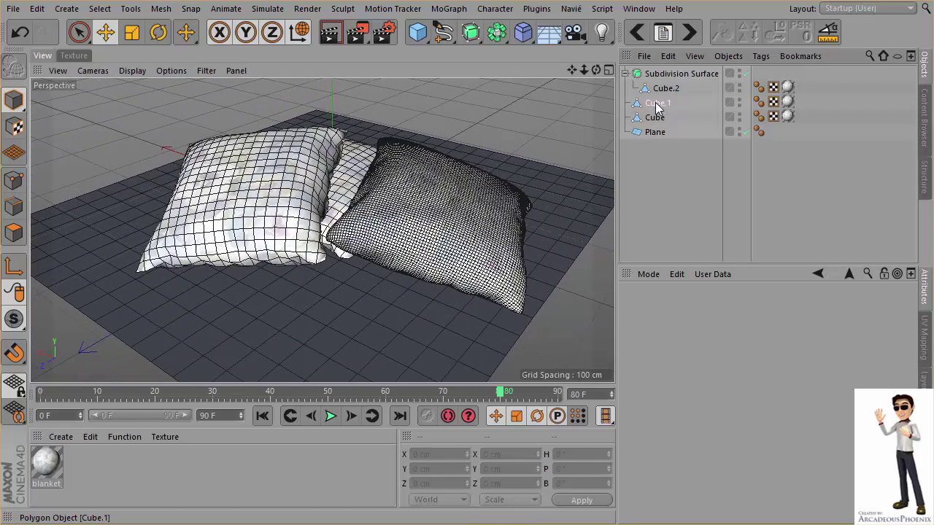
click(690, 182)
click(471, 32)
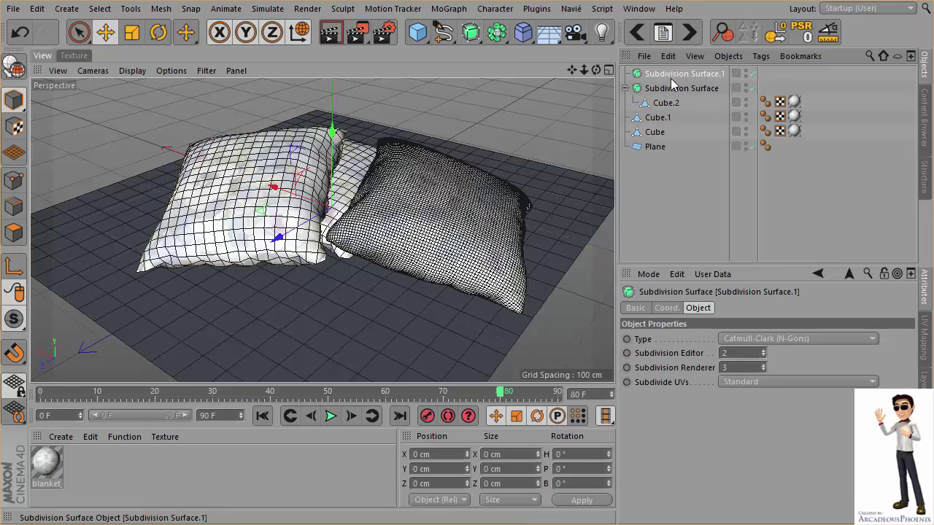
drag(656, 116, 677, 74)
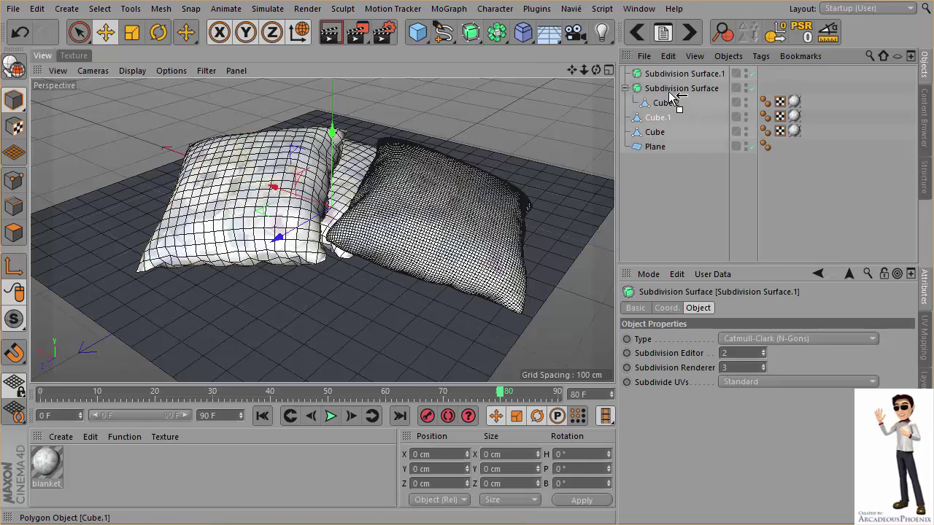
click(474, 38)
drag(651, 151, 675, 72)
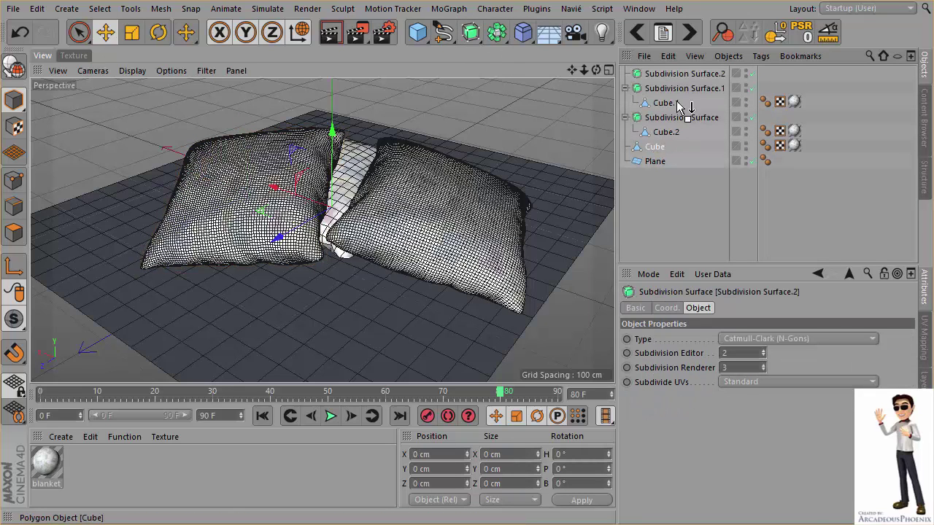
click(504, 131)
mouse_move(407, 218)
alt+mouse_down()
mouse_move(332, 234)
mouse_move(304, 252)
mouse_move(344, 233)
mouse_move(493, 110)
alt+mouse_up()
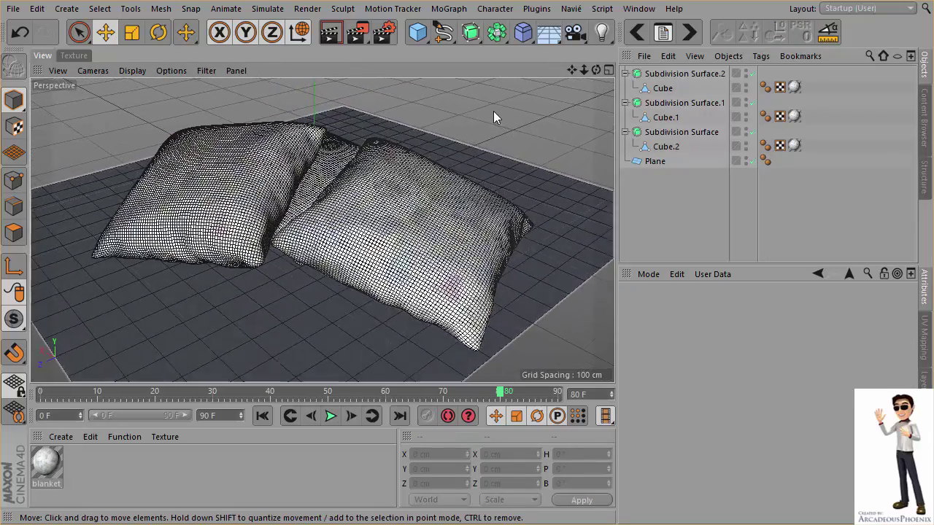
click(357, 32)
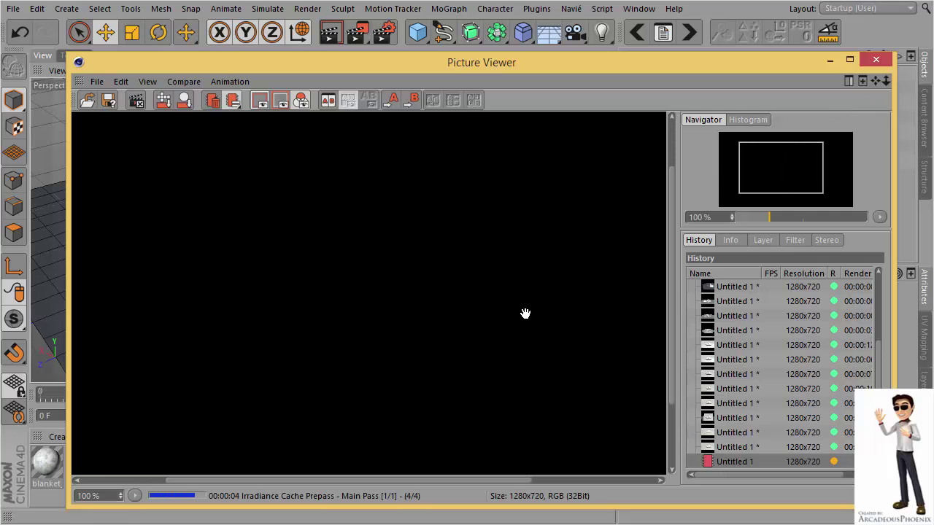
Switch to the Standard renderer and remove Global Illumination and Ambient Occlusion
click(877, 60)
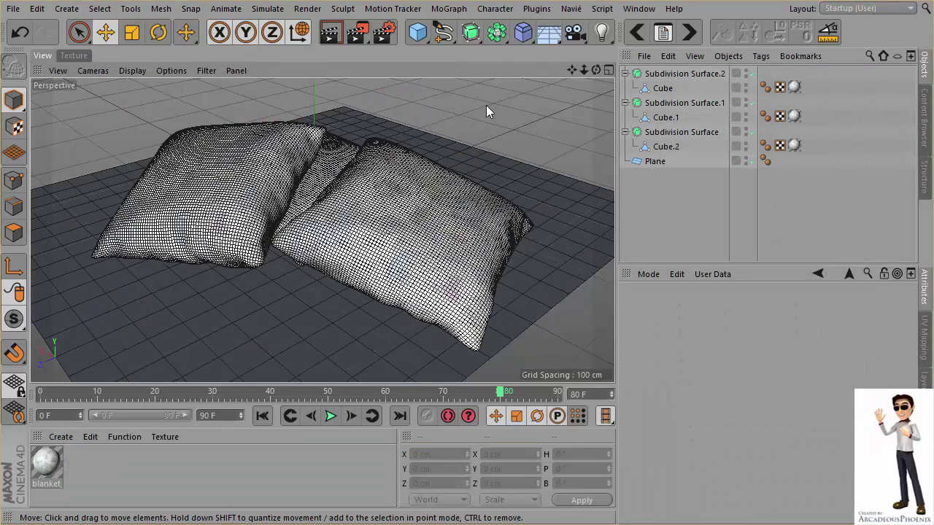
click(383, 33)
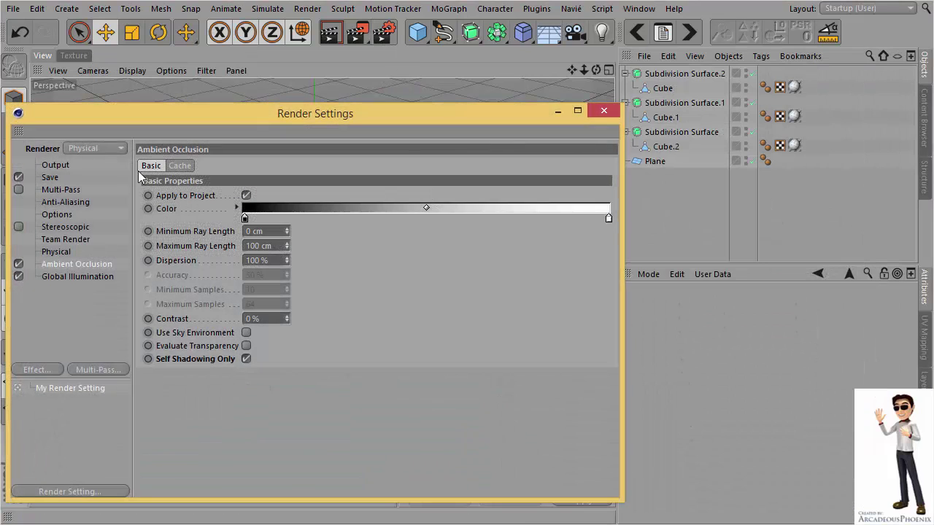
click(95, 148)
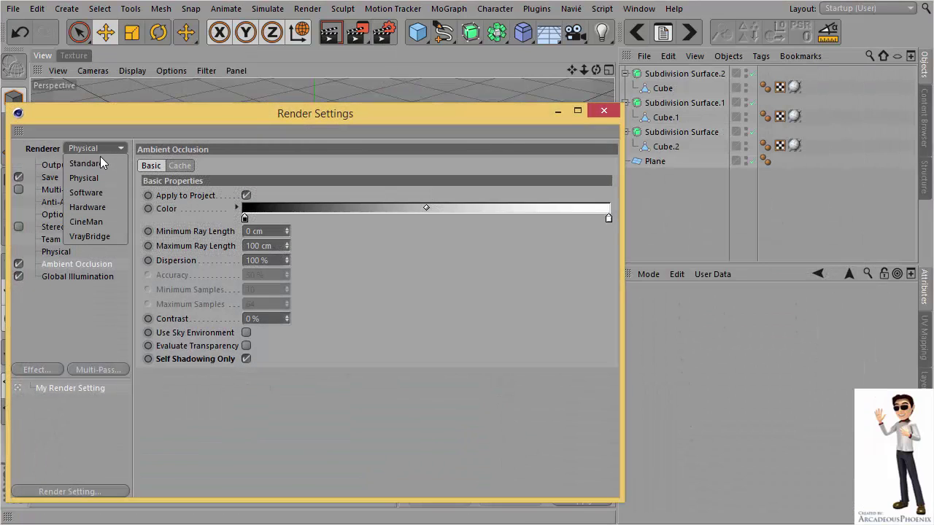
click(100, 158)
click(66, 264)
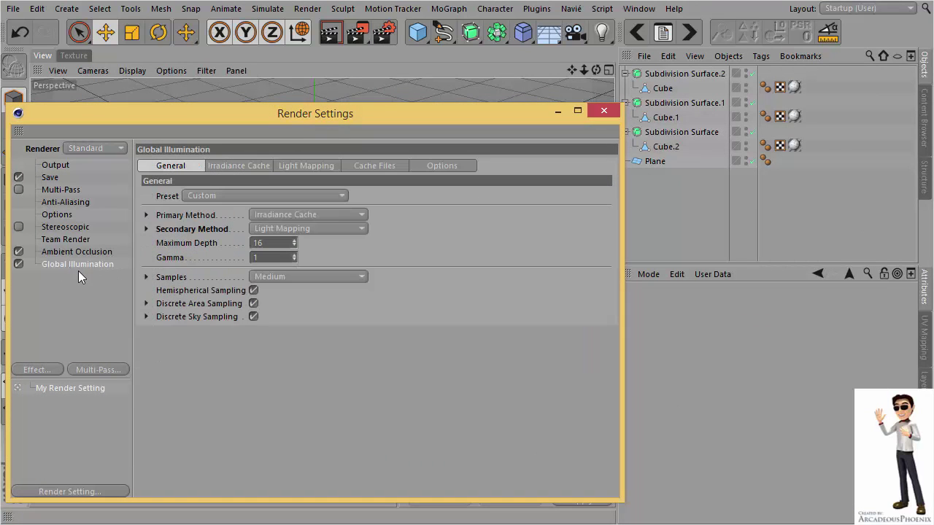
shift+click(87, 253)
key(Delete)
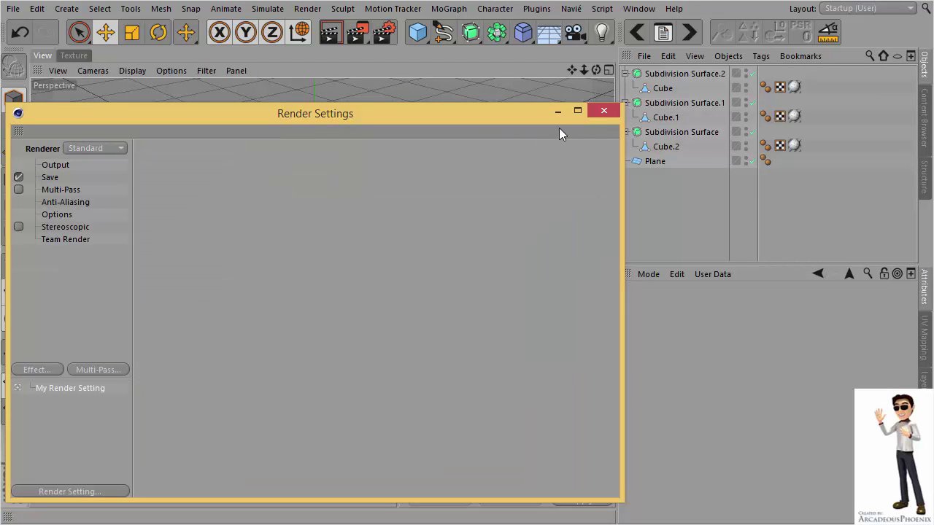
click(604, 111)
Re-render the scene and pan around the rendered pillows
click(356, 33)
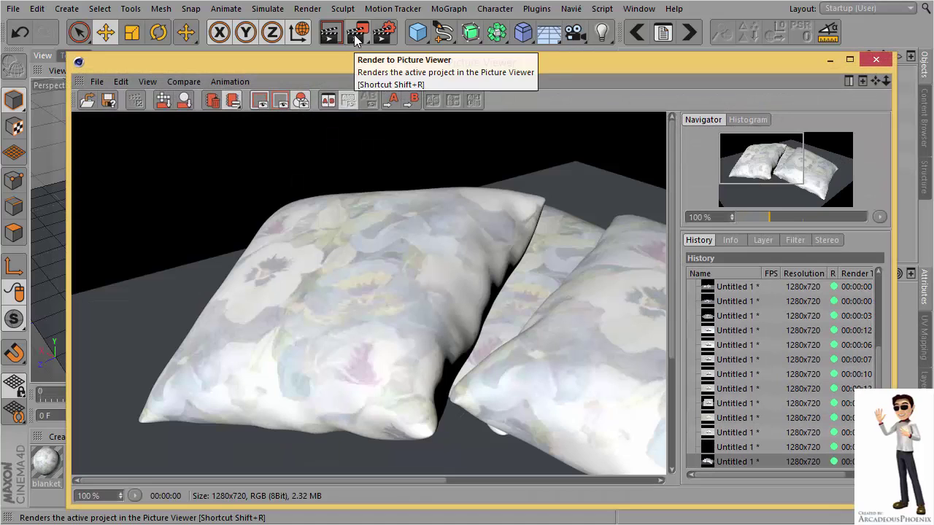
mouse_move(425, 235)
mouse_down()
mouse_move(386, 313)
mouse_move(406, 208)
mouse_up()
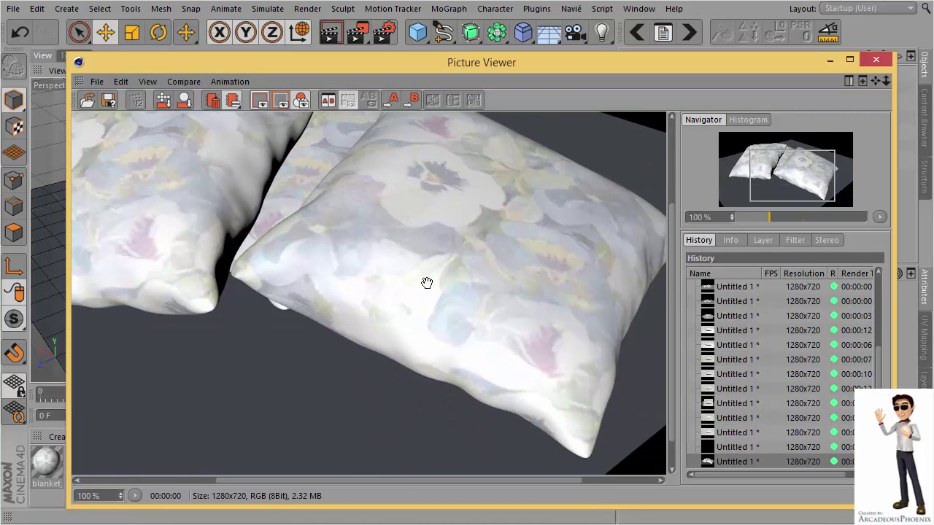
drag(427, 283, 423, 371)
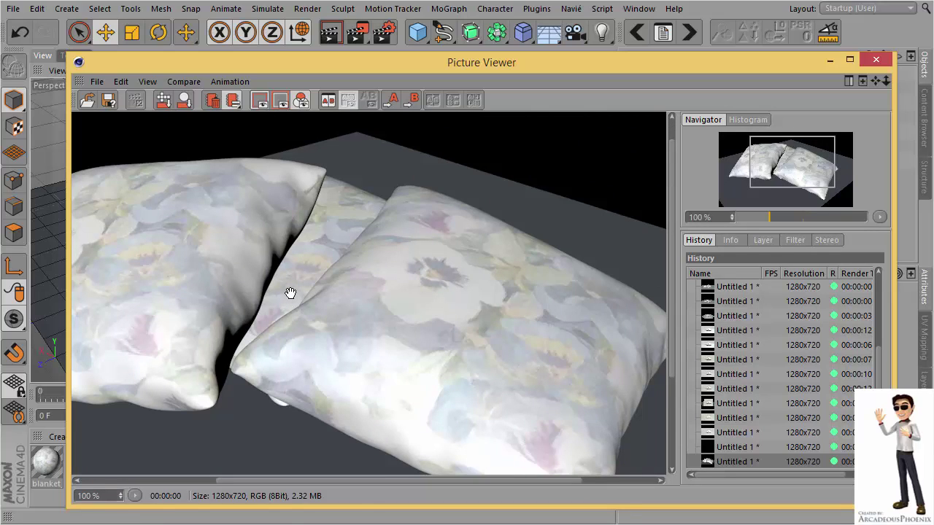
click(875, 59)
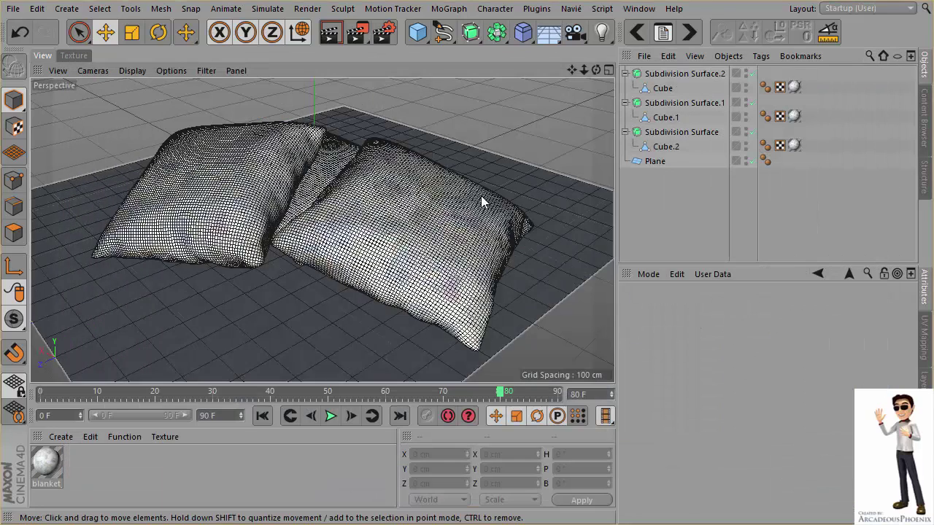
Set the output size to 800 x 450 with Lock Ratio on
click(382, 33)
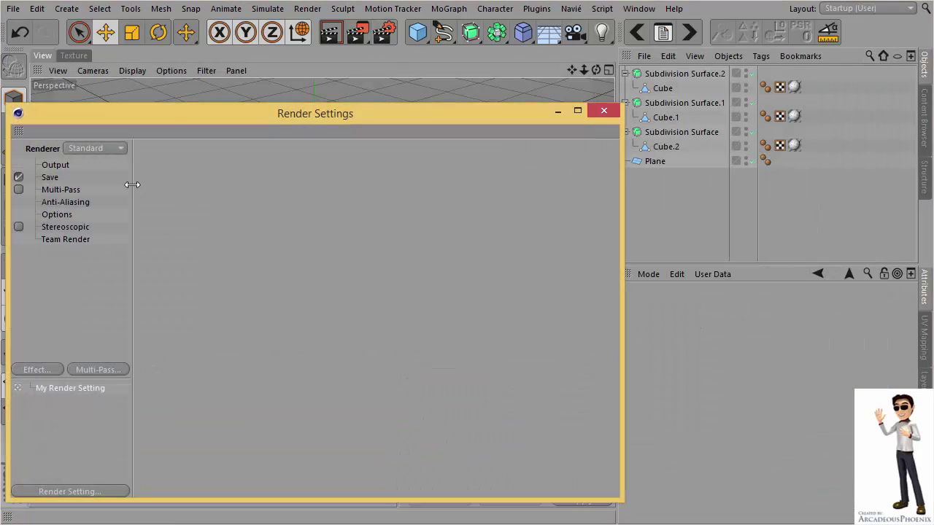
drag(238, 108, 351, 73)
click(173, 130)
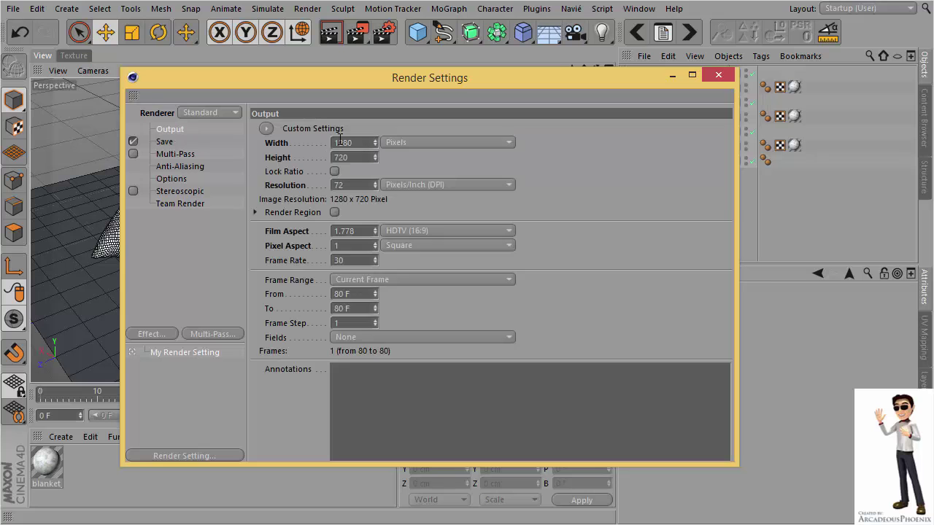
click(334, 171)
text(0)
key(Return)
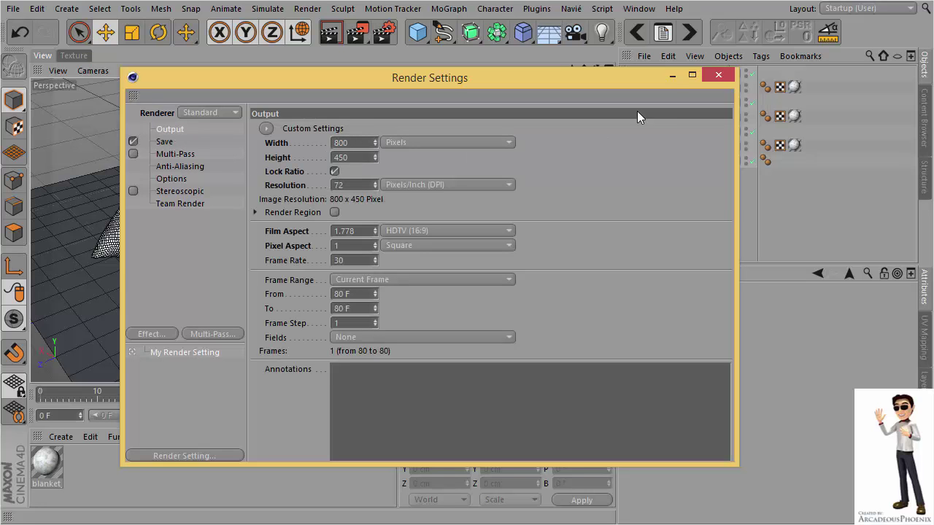
click(715, 75)
Add an area light to the scene and lift it above the pillows
scroll(463, 183, down, 1)
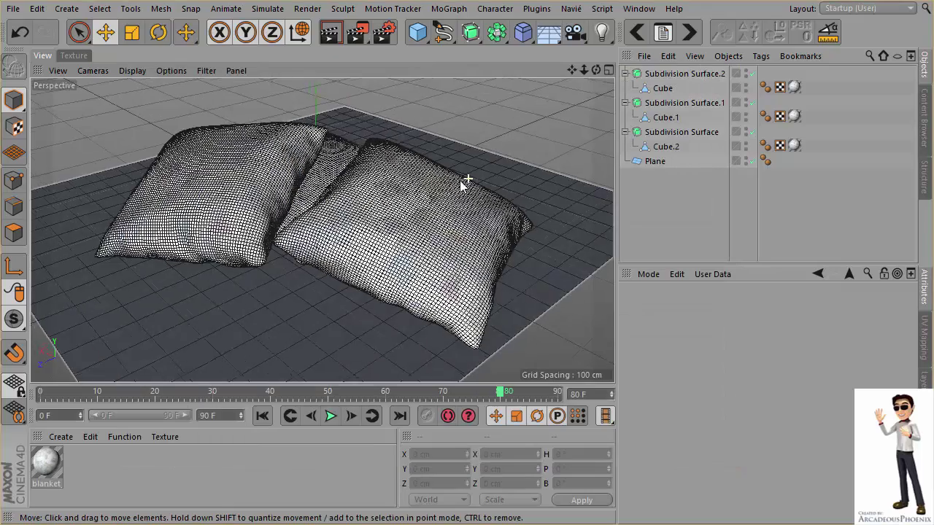
scroll(445, 200, down, 1)
scroll(431, 187, down, 1)
scroll(413, 189, down, 1)
alt+middle_drag(413, 189, 386, 191)
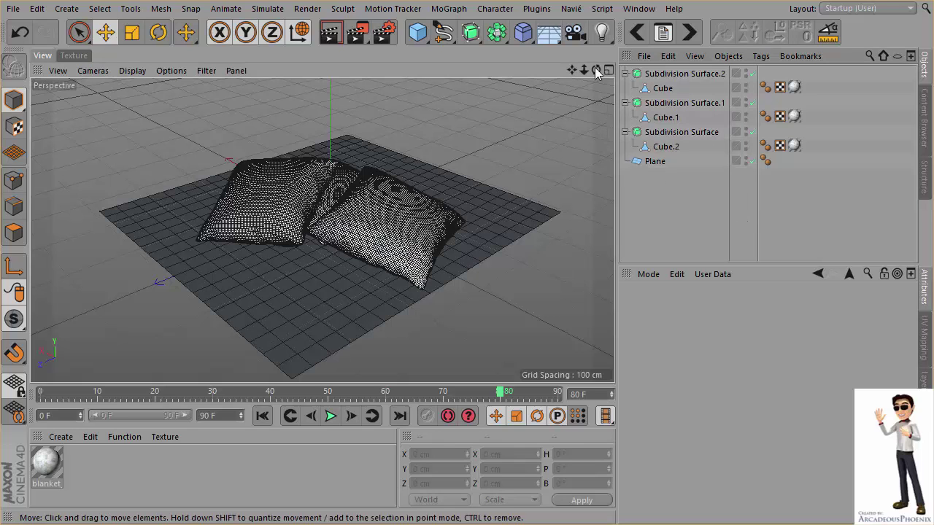
click(600, 33)
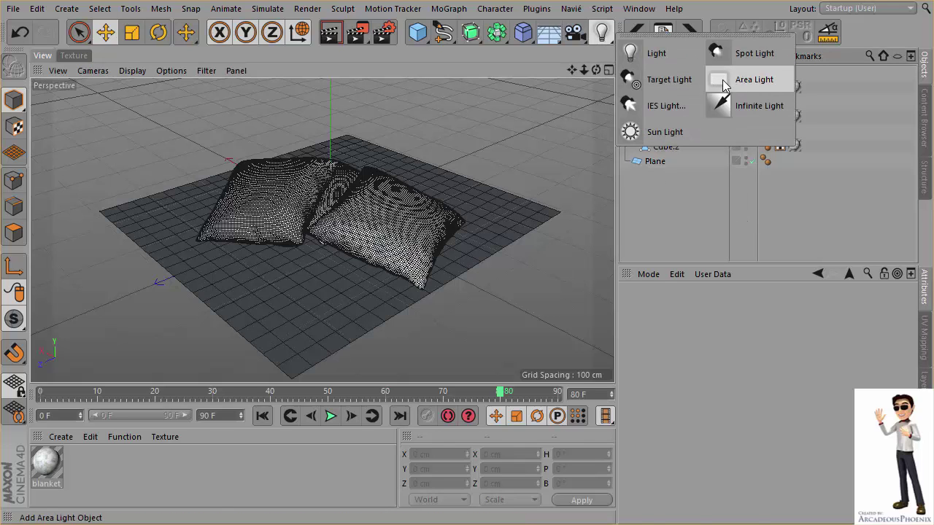
click(722, 80)
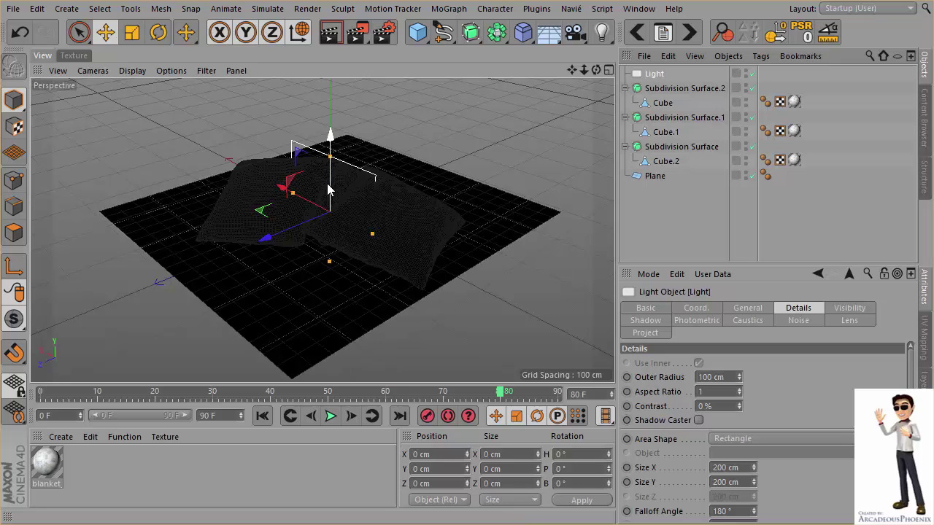
drag(328, 185, 330, 150)
scroll(353, 197, down, 3)
mouse_move(353, 196)
alt+mouse_down()
mouse_move(298, 219)
mouse_move(293, 183)
alt+mouse_up()
Tilt the area light 90° in pitch and raise it to about Y 390 cm
key(r)
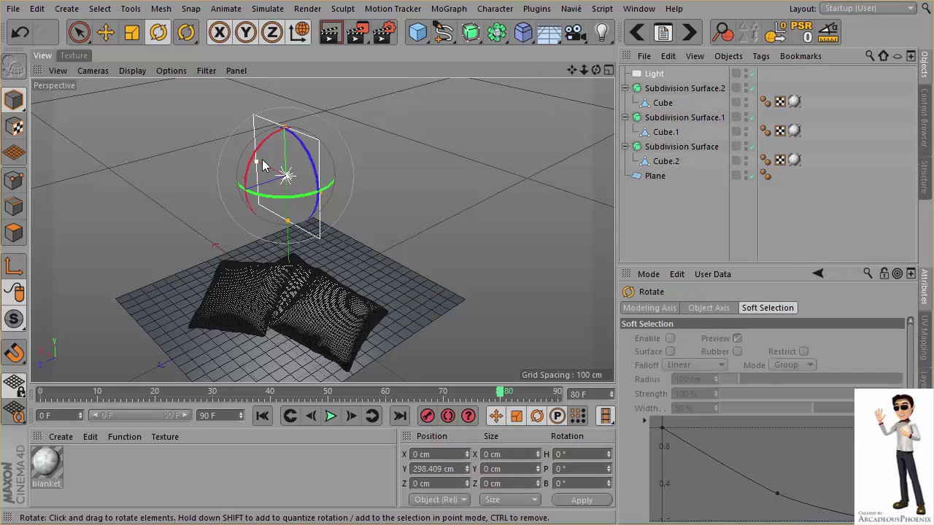
drag(254, 151, 331, 122)
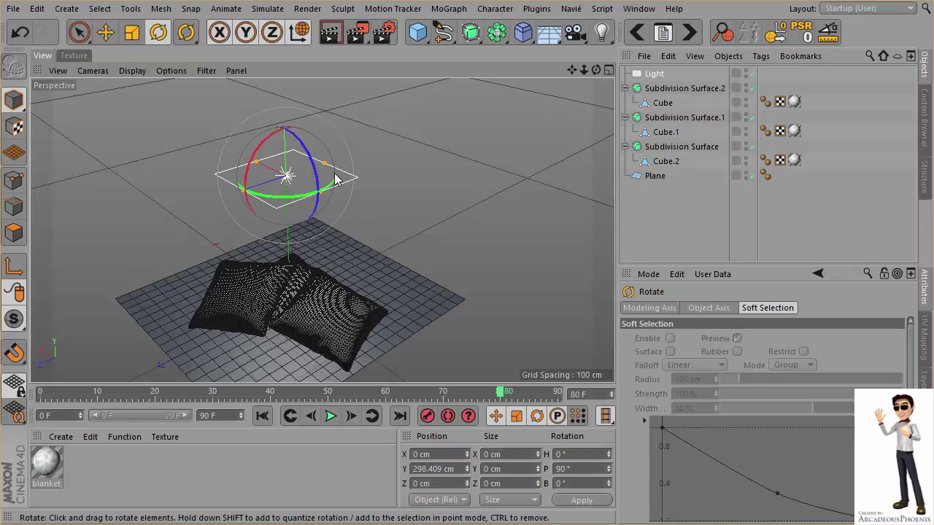
mouse_move(333, 177)
alt+mouse_down()
mouse_move(323, 277)
mouse_move(333, 188)
mouse_move(323, 229)
mouse_move(323, 192)
alt+mouse_up()
alt+right_drag(323, 192, 325, 255)
key(e)
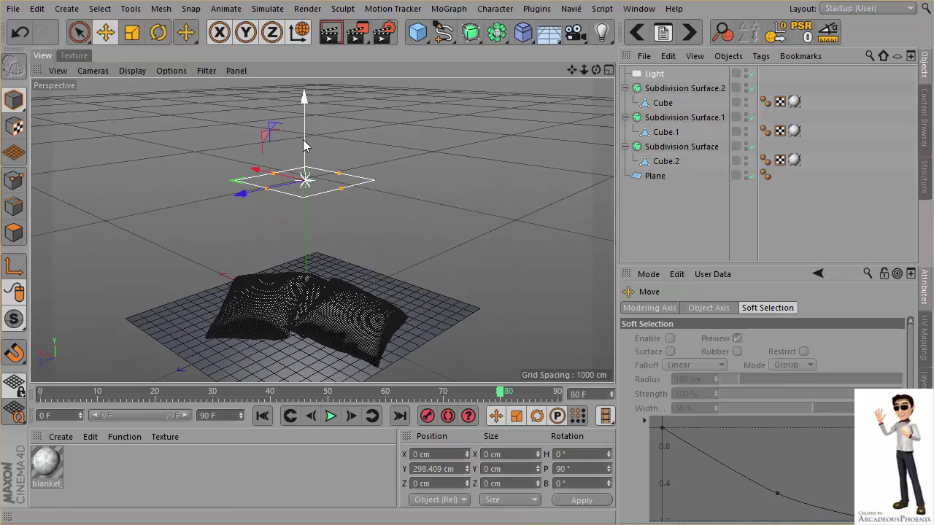
drag(304, 139, 305, 91)
mouse_move(317, 204)
alt+mouse_down()
mouse_move(331, 177)
mouse_move(316, 191)
alt+mouse_up()
Set the area light's shadow type to Area
click(661, 78)
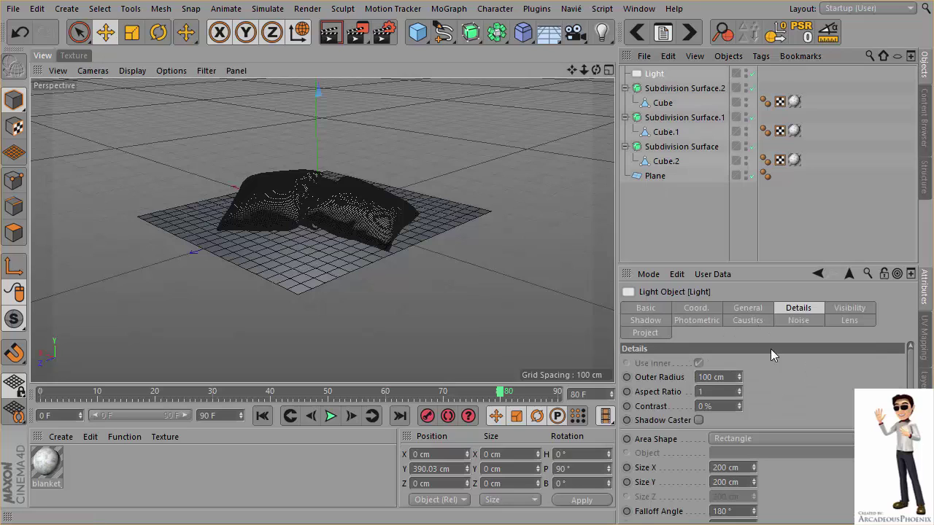
click(748, 308)
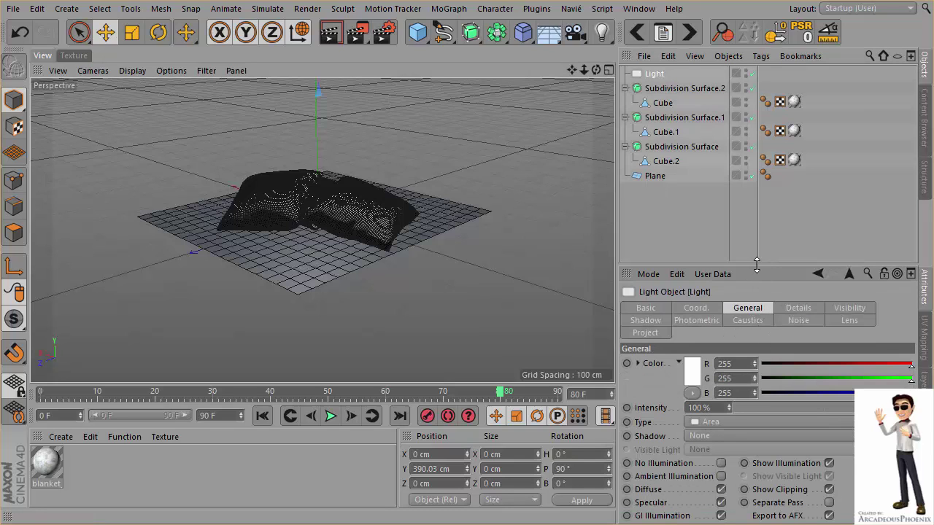
click(729, 436)
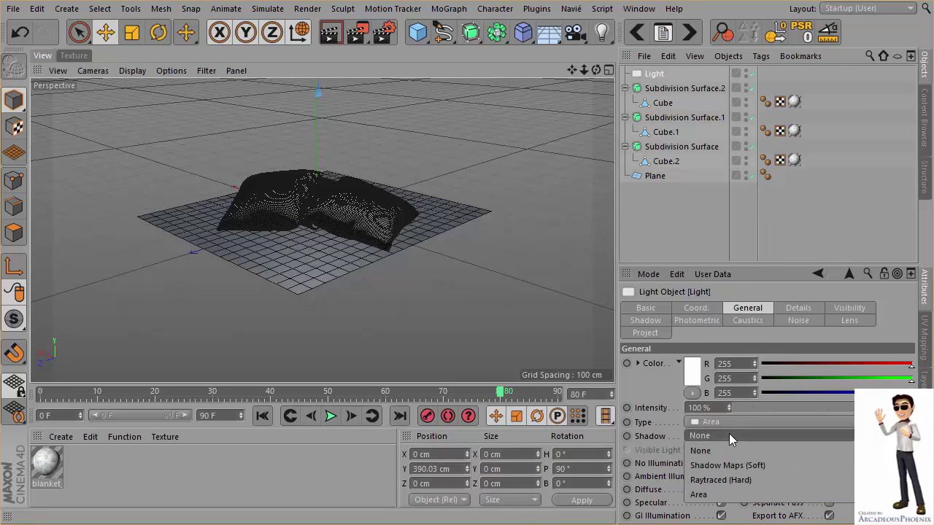
click(727, 496)
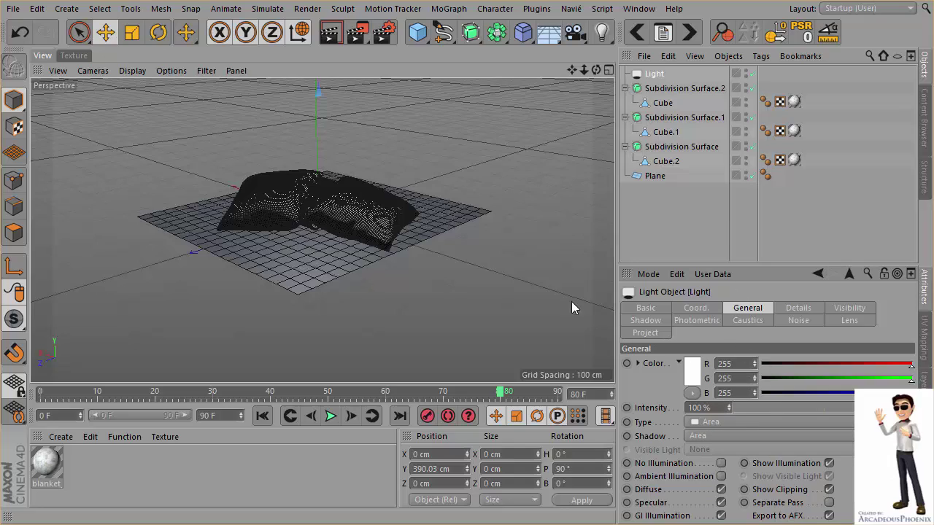
scroll(358, 204, up, 3)
mouse_move(313, 209)
alt+mouse_down()
mouse_move(372, 204)
mouse_move(354, 223)
alt+mouse_up()
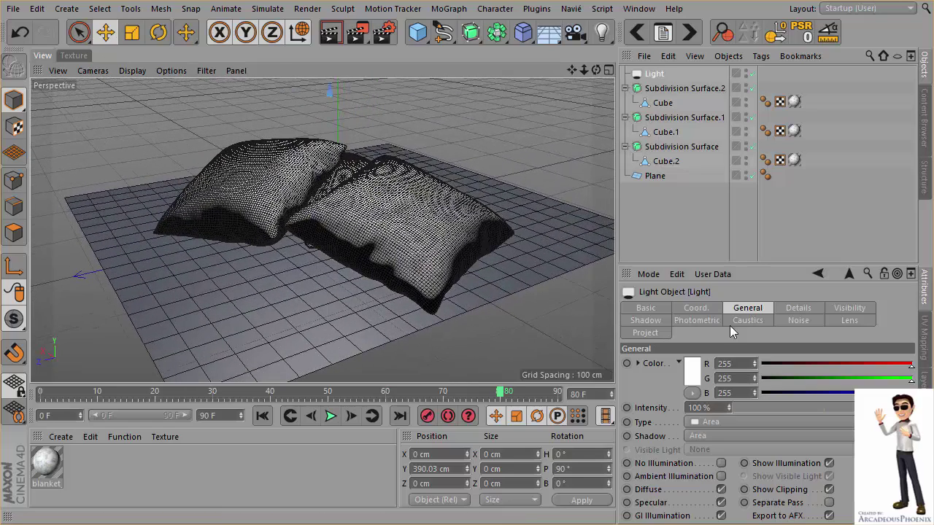
Give the light a 30 cm outer radius and check a test render
click(795, 308)
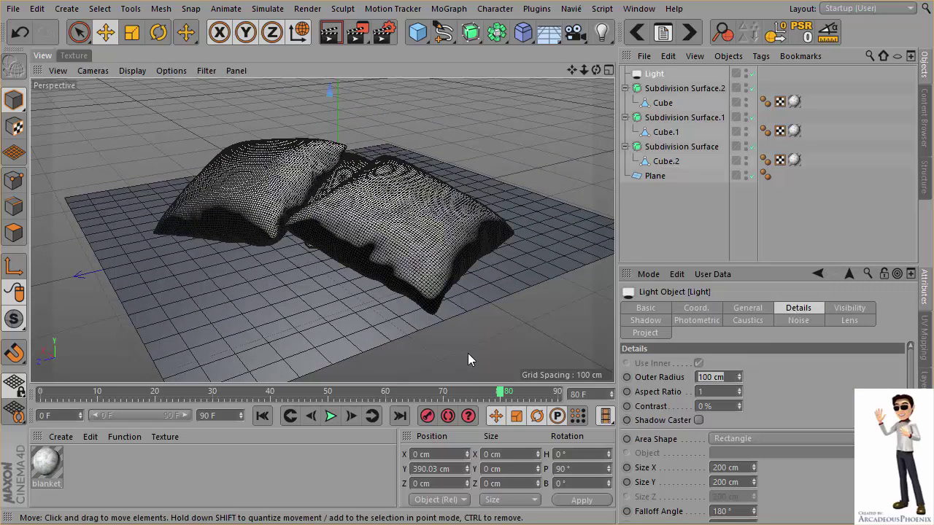
text(30)
key(Return)
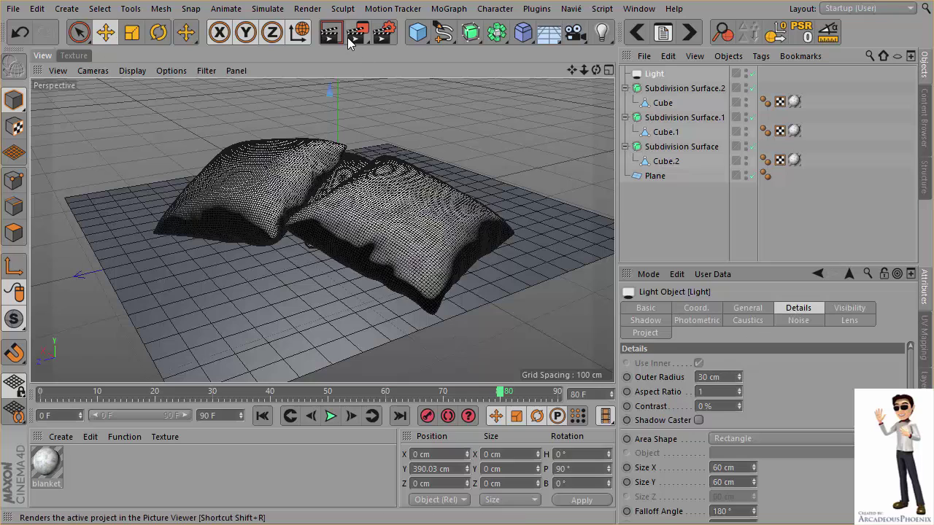
click(348, 37)
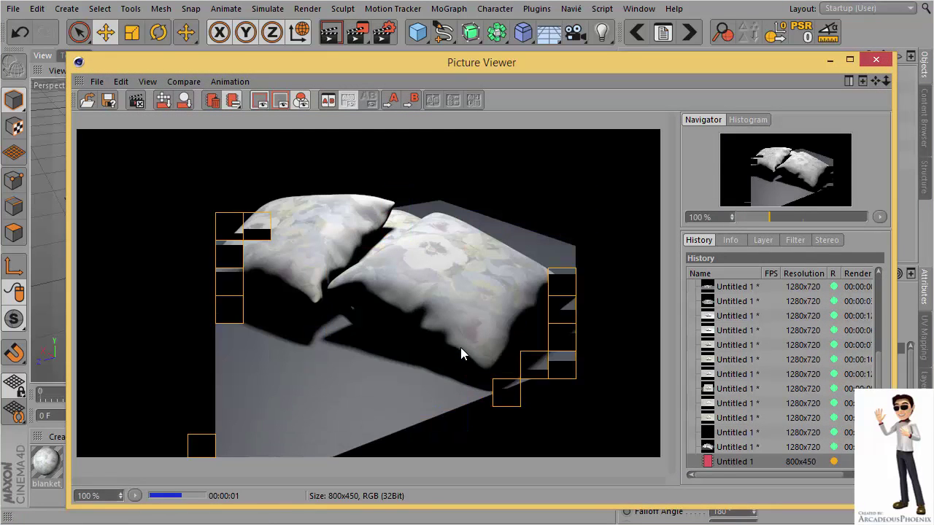
click(874, 60)
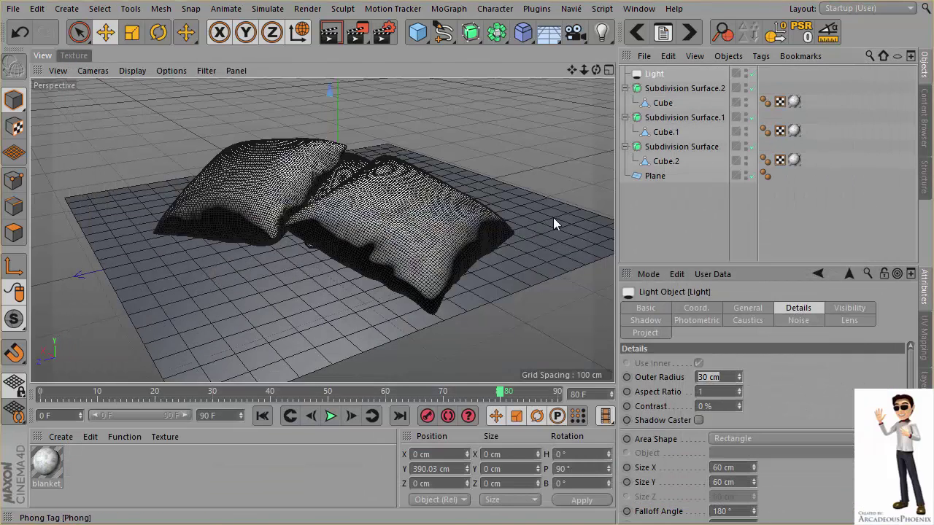
Undo an accidental move of the light and deselect it
drag(553, 218, 355, 246)
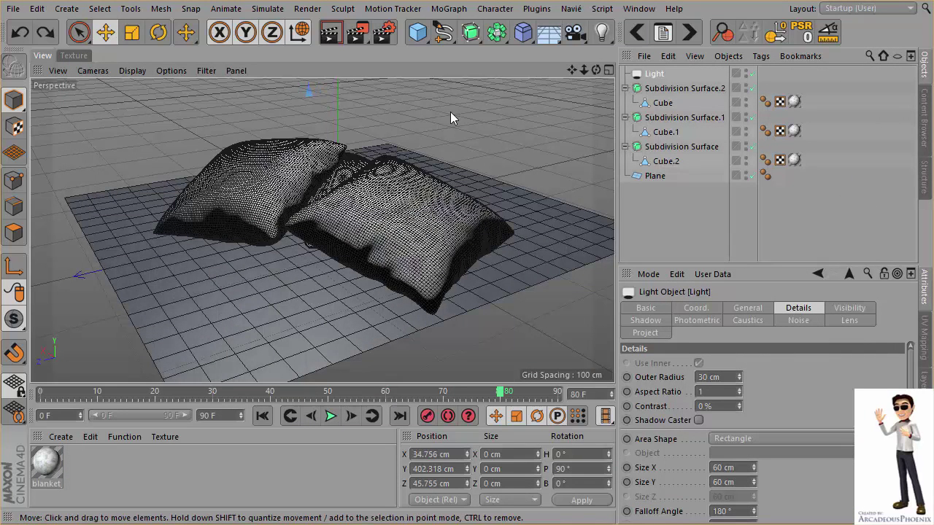
key(ctrl+z)
click(542, 126)
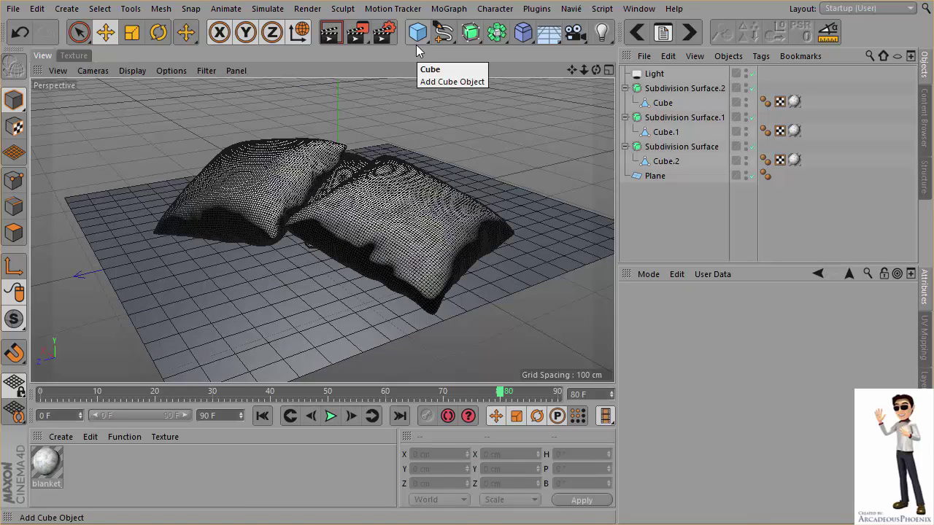
Create a new material Mat and lighten its colour to RGB 239 grey
double_click(84, 468)
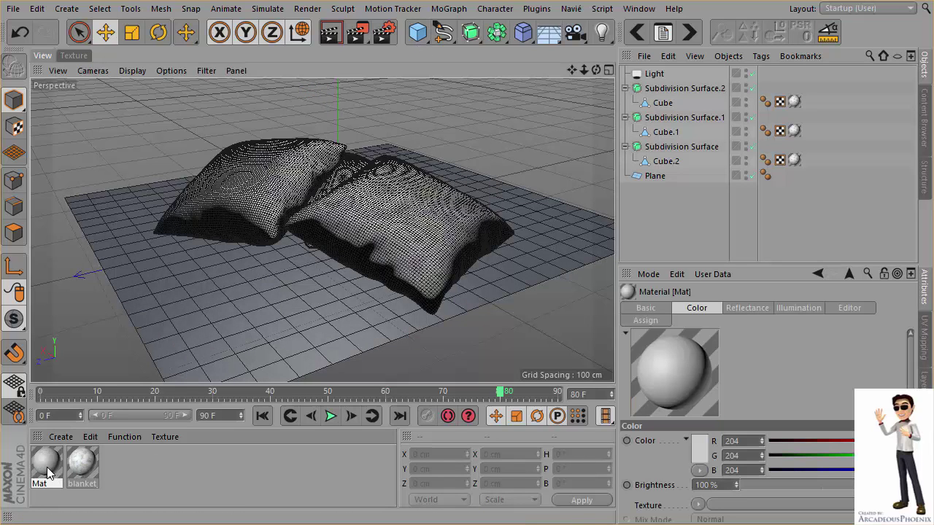
click(702, 450)
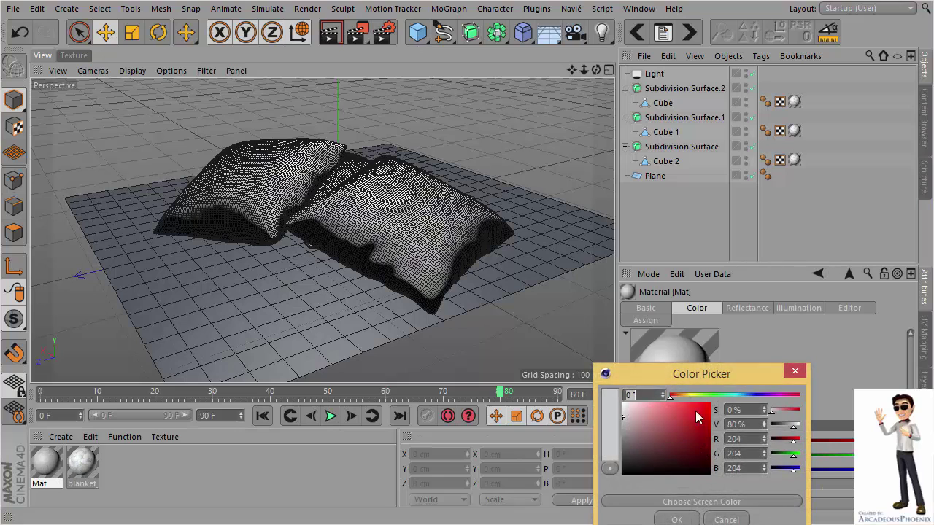
mouse_move(634, 370)
mouse_down()
mouse_move(631, 235)
mouse_move(536, 146)
mouse_move(518, 148)
mouse_up()
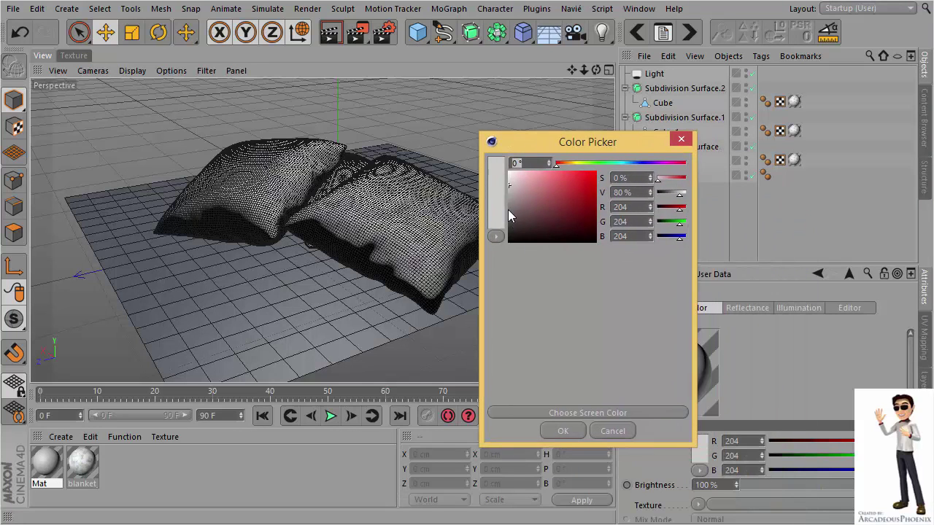
drag(511, 184, 487, 175)
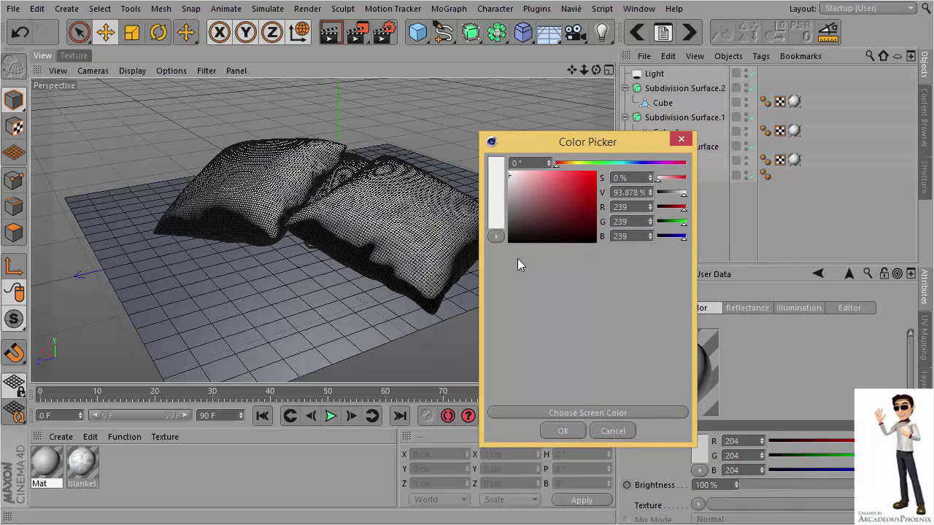
click(557, 431)
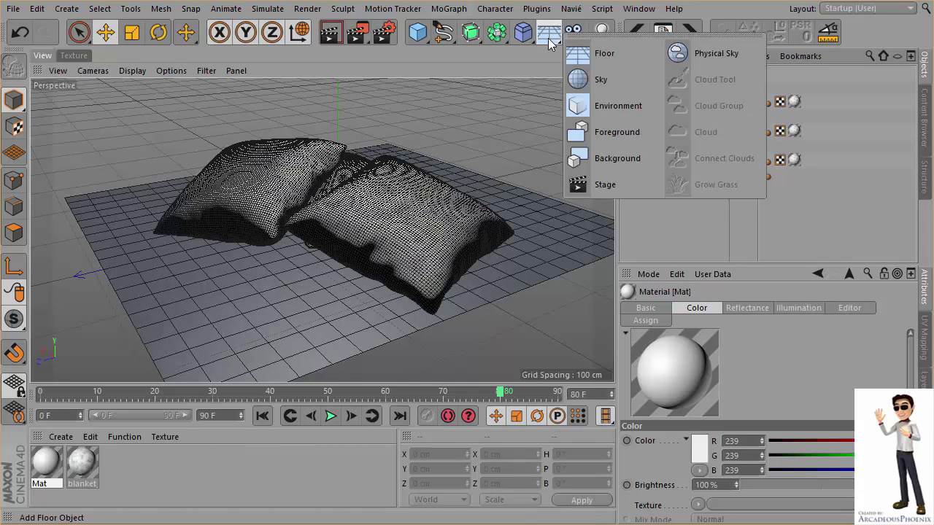
Add a Sky, apply Mat to both the sky and floor plane, and render a preview
drag(543, 38, 601, 69)
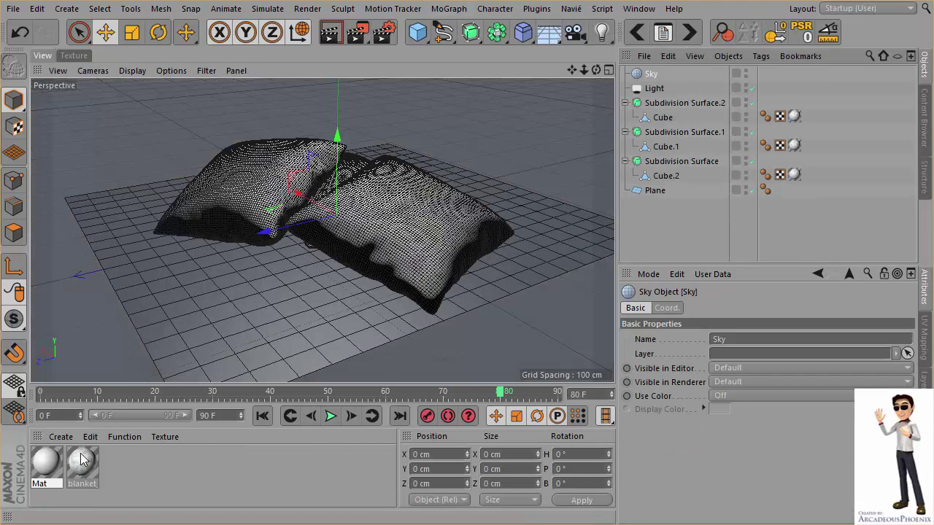
drag(683, 137, 645, 125)
drag(650, 74, 651, 74)
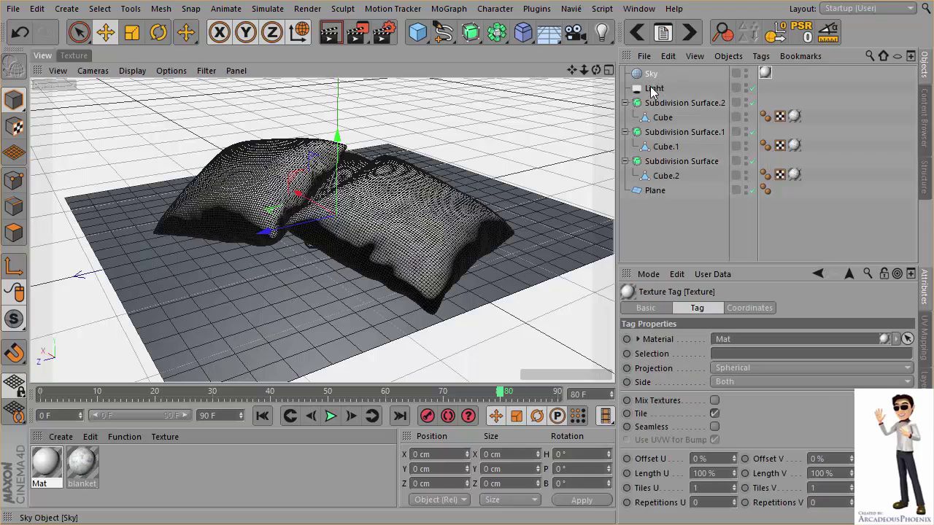
drag(143, 377, 221, 357)
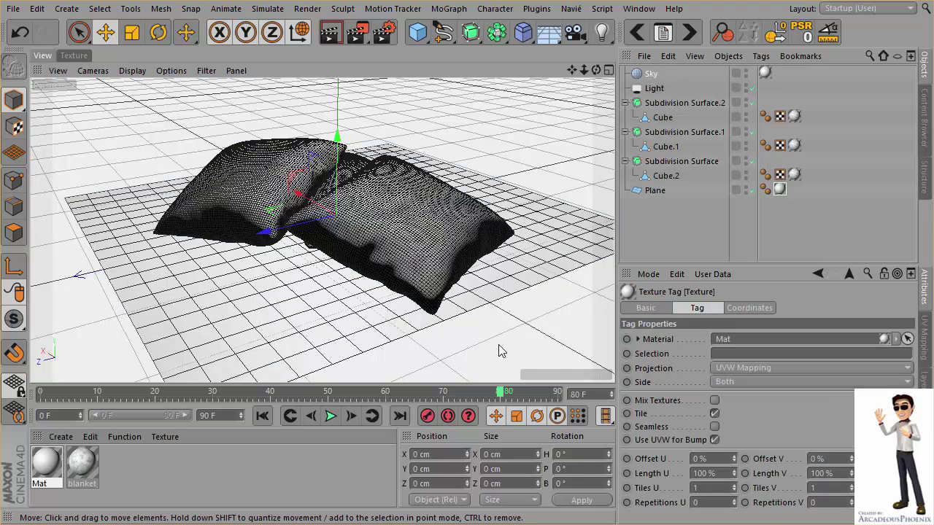
click(355, 36)
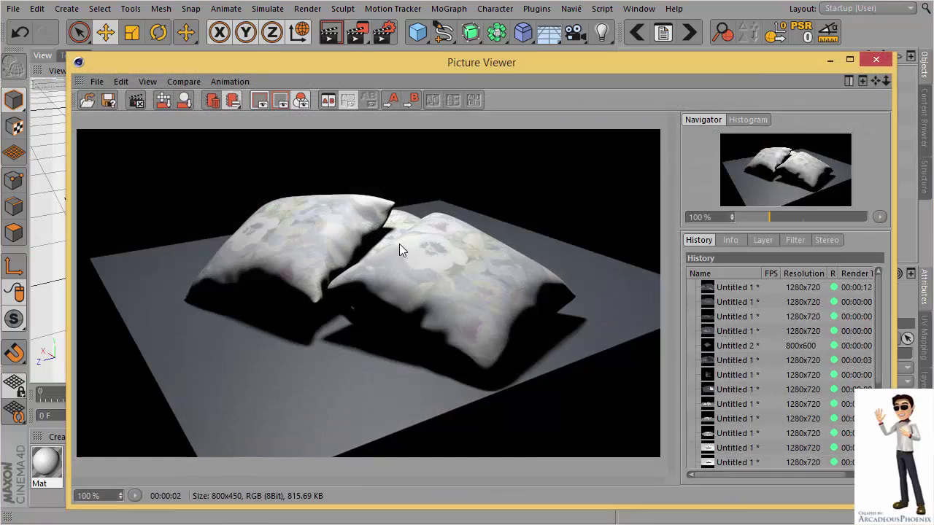
key(shift+r)
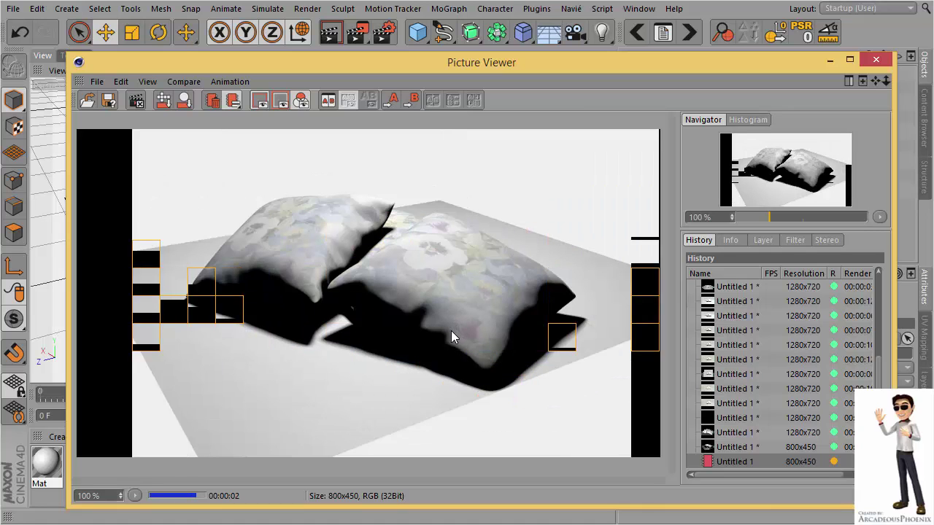
Add Ambient Occlusion and Global Illumination render effects, then render an 800x450 preview
click(873, 60)
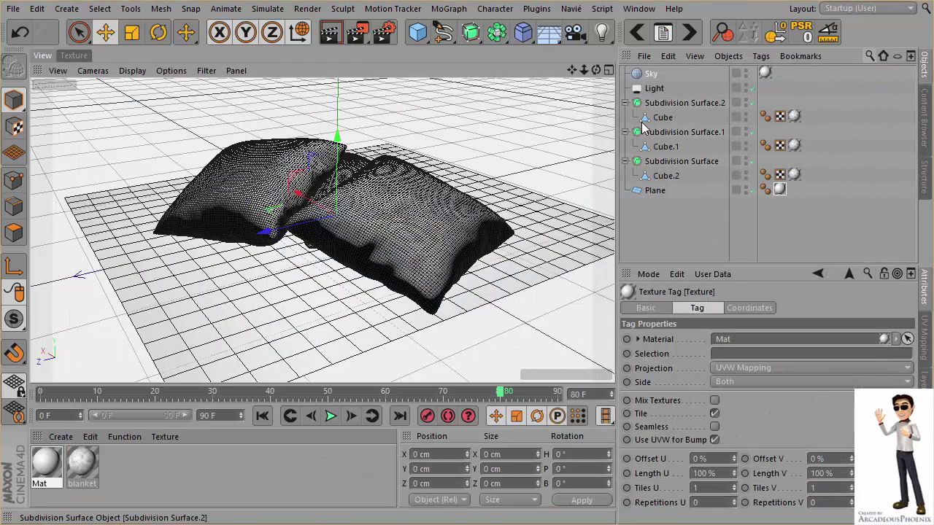
click(385, 37)
right_click(165, 219)
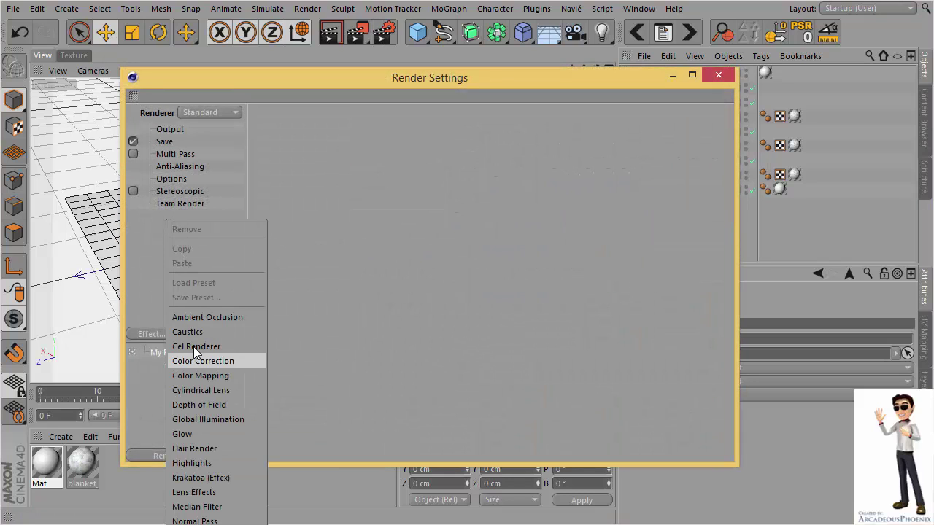
click(193, 321)
right_click(162, 261)
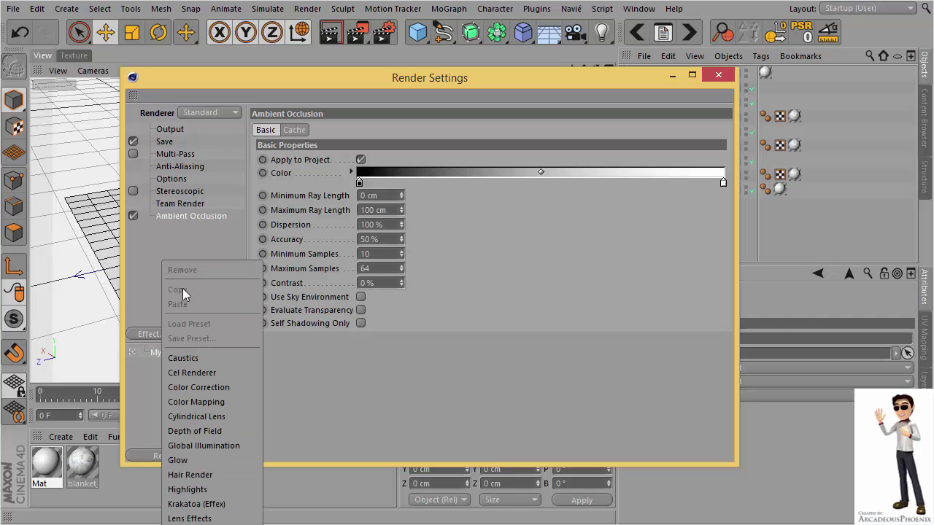
click(197, 446)
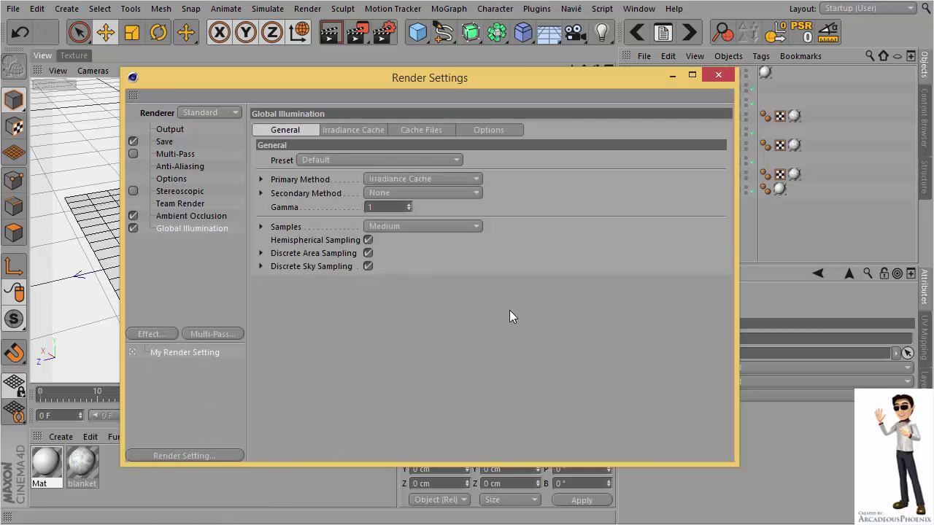
click(209, 292)
click(718, 75)
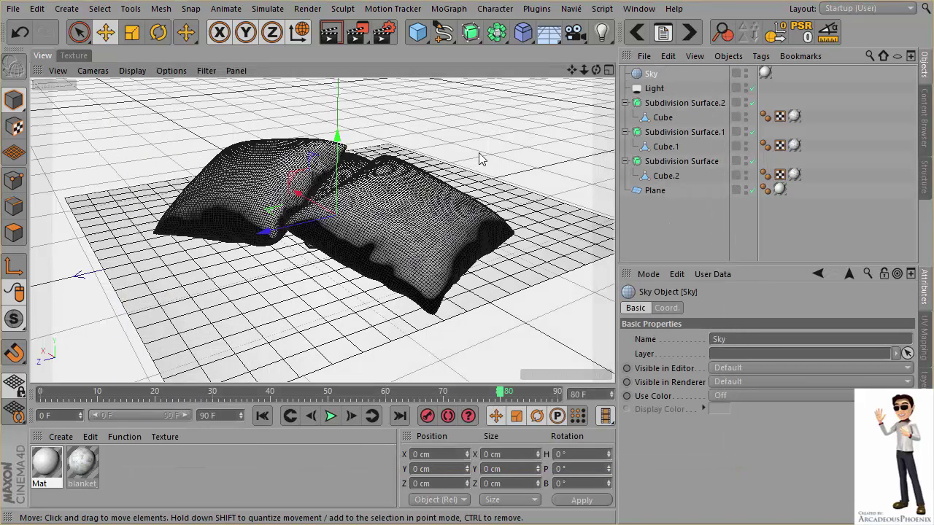
click(356, 37)
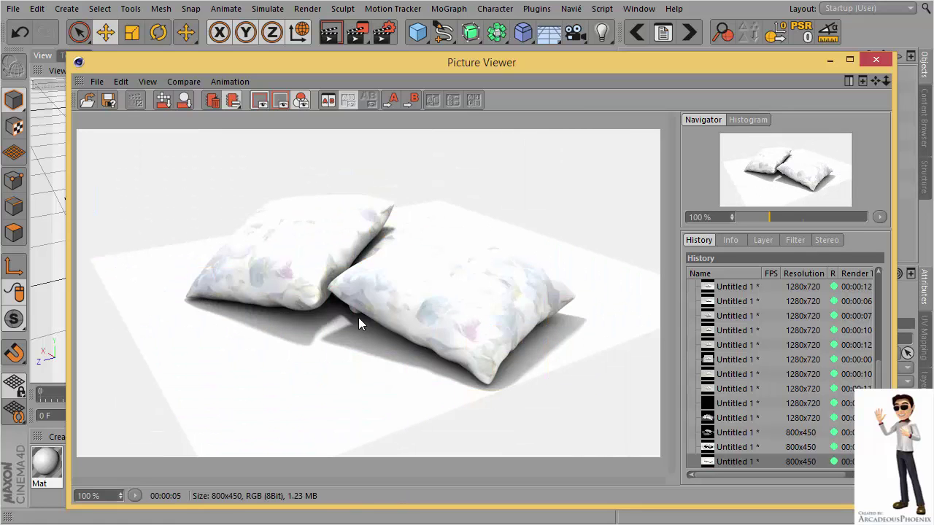
Set the light's intensity to 75% and render a fresh preview of the pillows
click(876, 60)
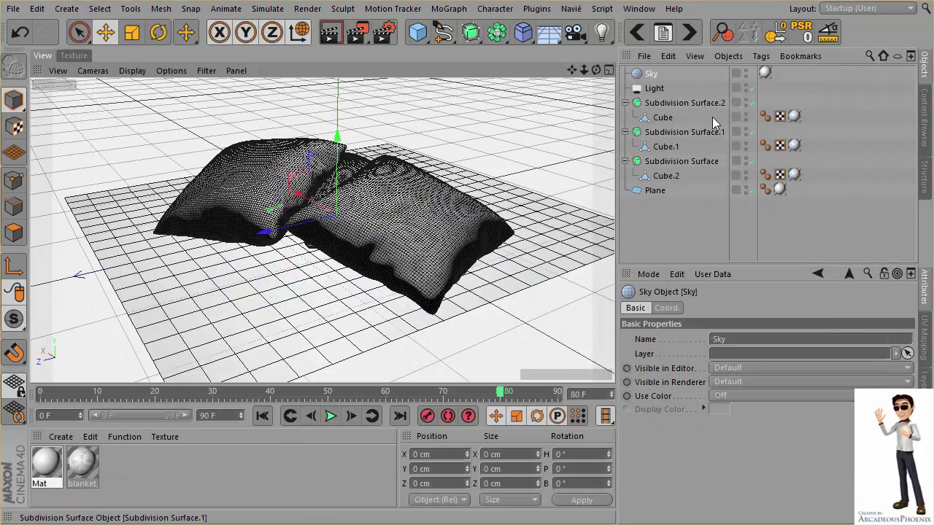
click(653, 89)
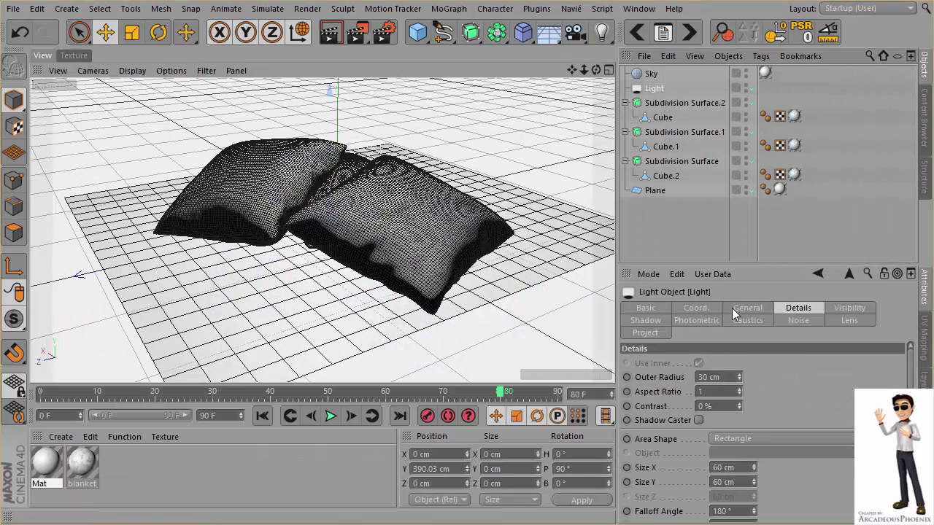
click(744, 308)
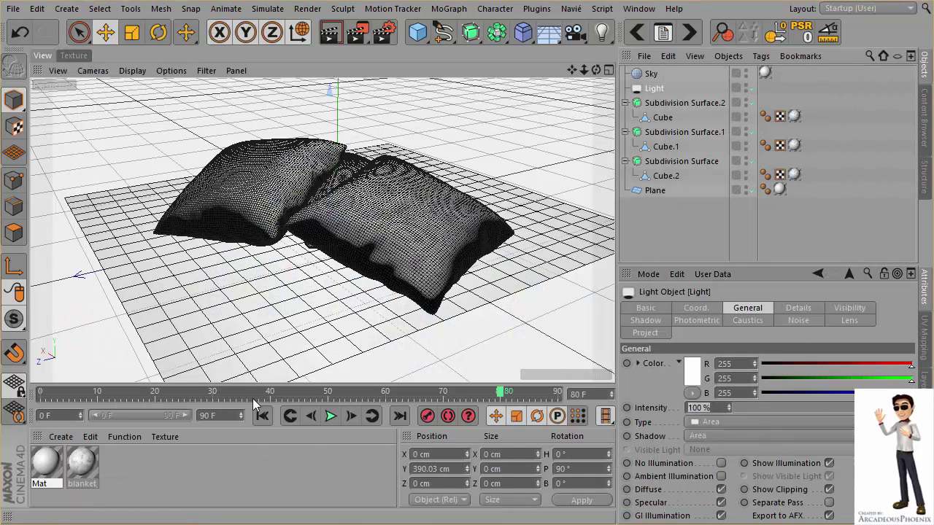
text(75)
key(Return)
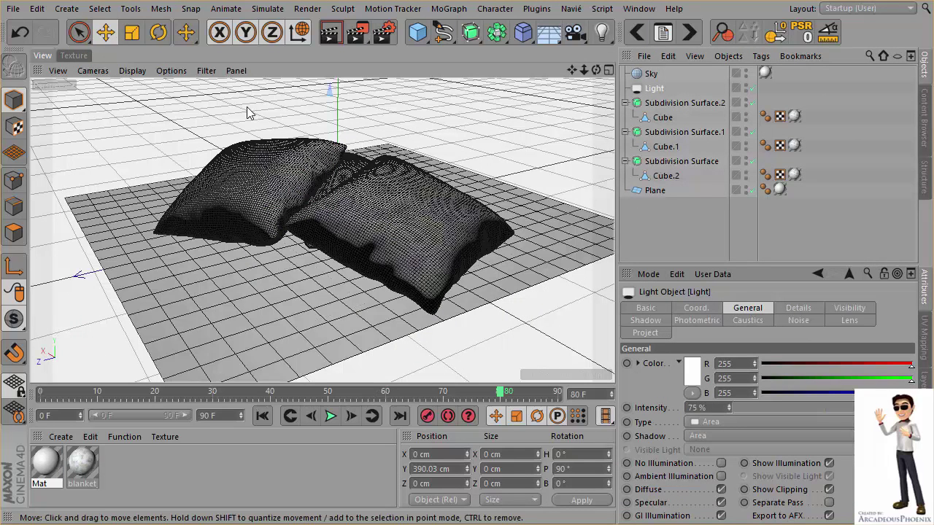
click(364, 38)
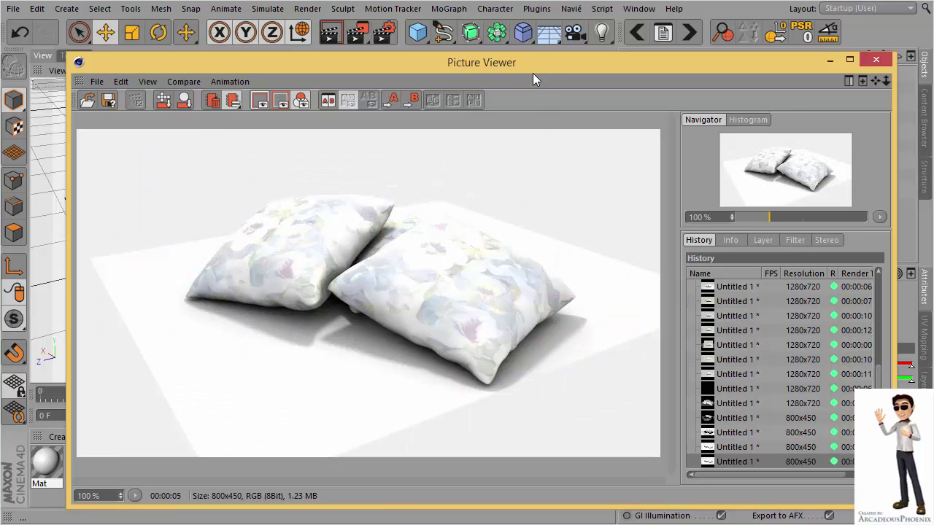
drag(533, 73, 497, 38)
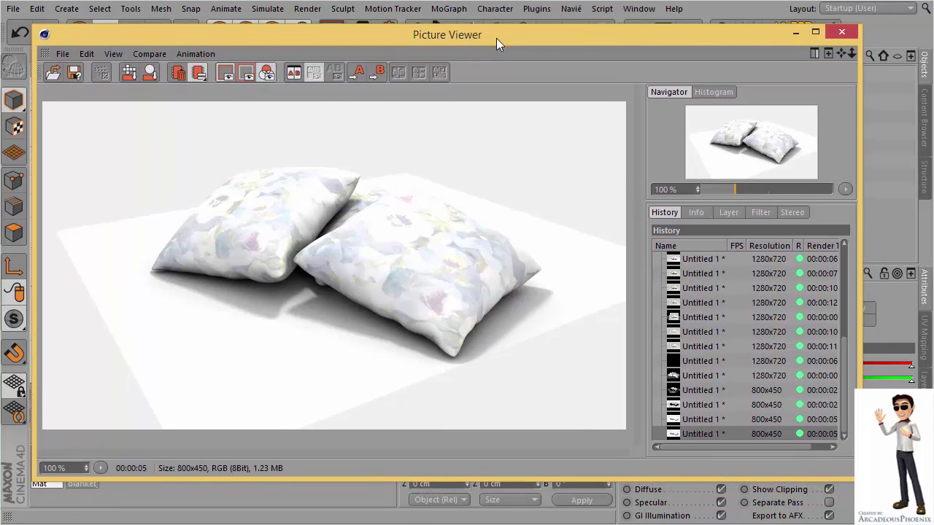
click(850, 32)
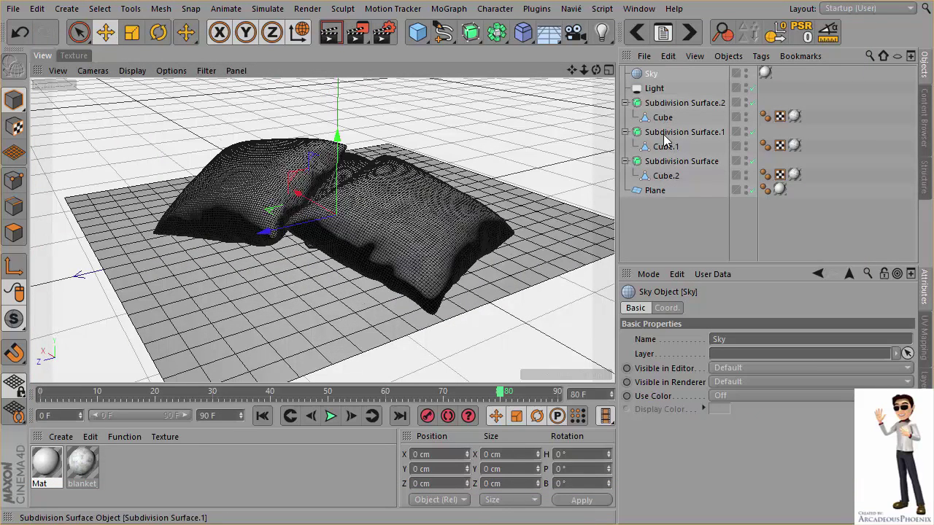
Switch the viewport display to Quick Shading (Lines)
click(668, 106)
click(393, 212)
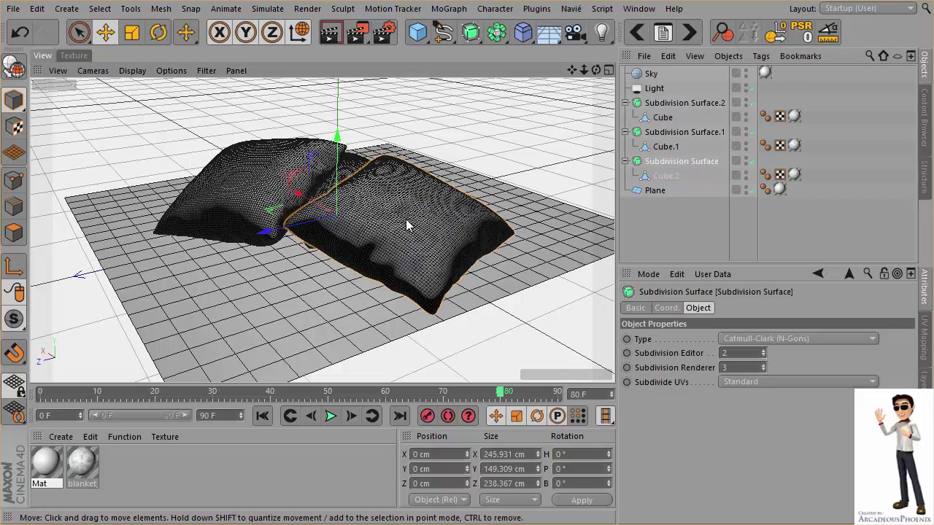
alt+drag(448, 271, 431, 267)
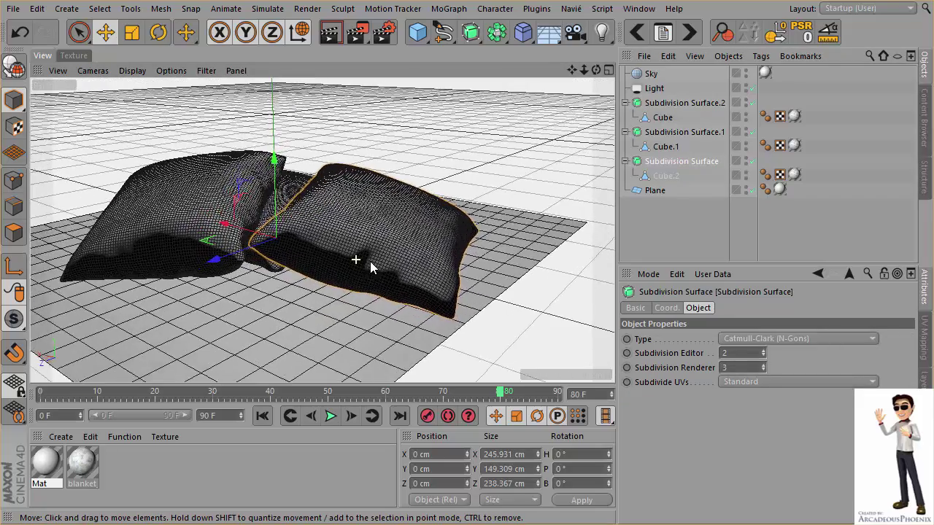
scroll(431, 267, up, 3)
scroll(431, 267, up, 1)
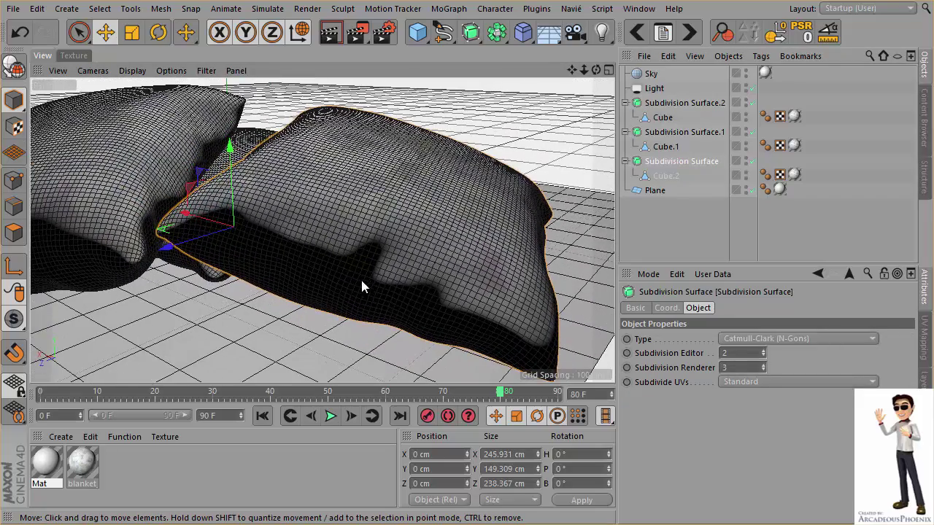
alt+drag(362, 280, 372, 260)
click(132, 71)
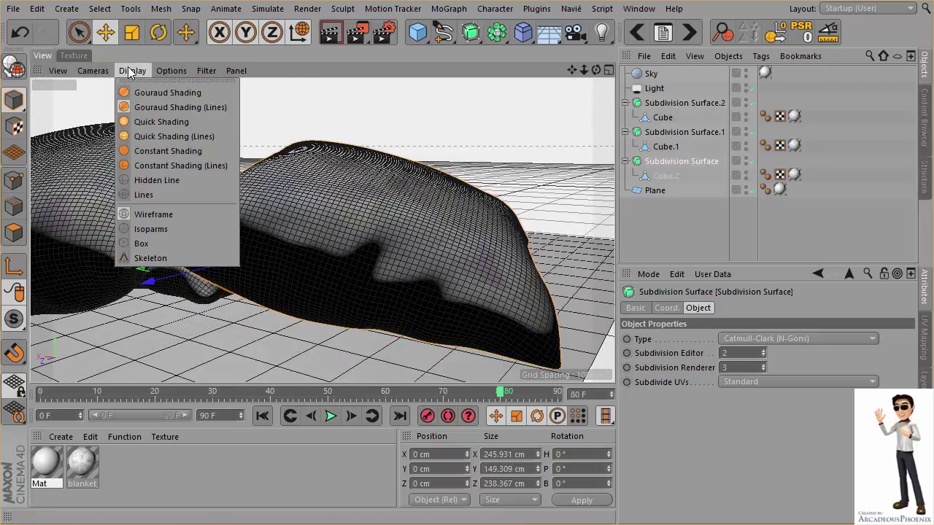
click(167, 136)
Zoom in and orbit low around the front pillow's edge
mouse_move(289, 259)
alt+mouse_down()
mouse_move(406, 282)
mouse_move(362, 312)
mouse_move(355, 302)
alt+mouse_up()
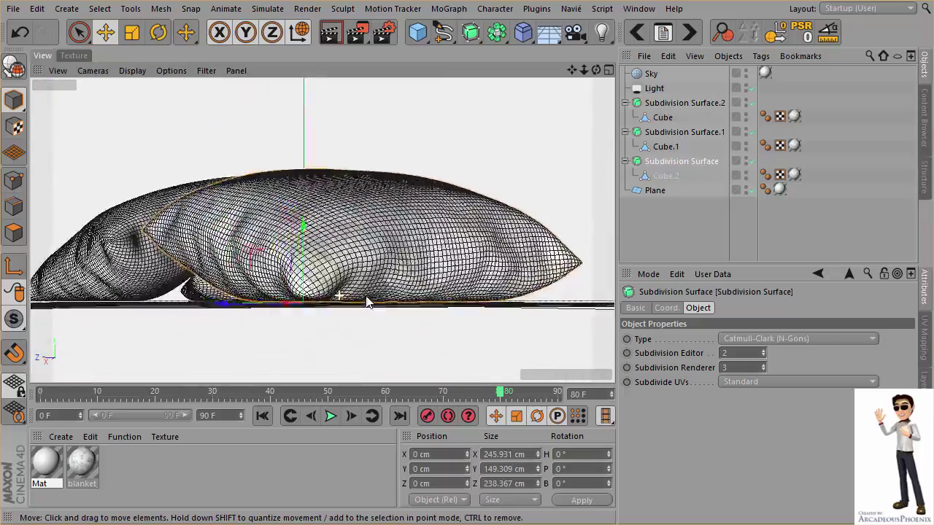
scroll(370, 306, up, 3)
scroll(252, 312, up, 3)
mouse_move(253, 312)
alt+mouse_down()
mouse_move(342, 323)
mouse_move(308, 309)
alt+mouse_up()
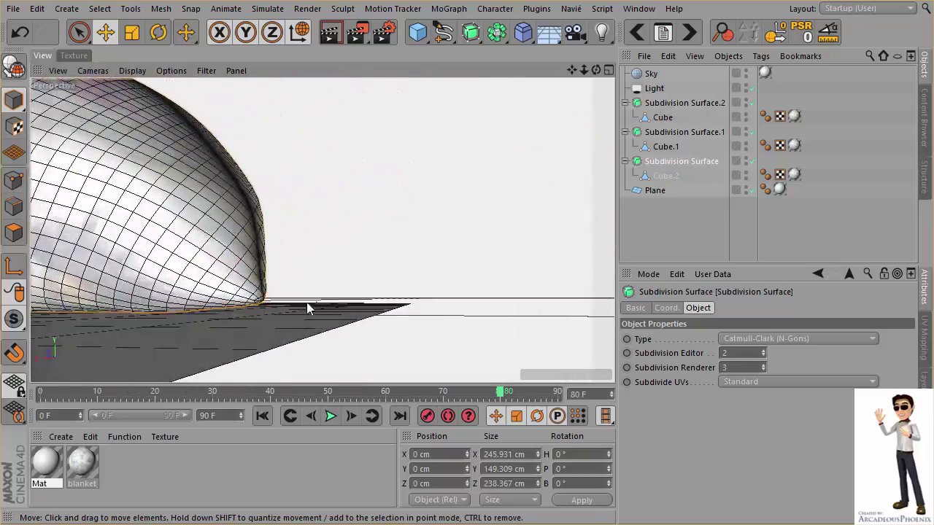
mouse_move(234, 312)
alt+mouse_down()
mouse_move(258, 313)
mouse_move(246, 316)
mouse_move(245, 288)
mouse_move(283, 286)
mouse_move(272, 292)
mouse_move(294, 304)
alt+mouse_up()
Bake the Subdivision Surface pillow with Current State to Object
click(670, 233)
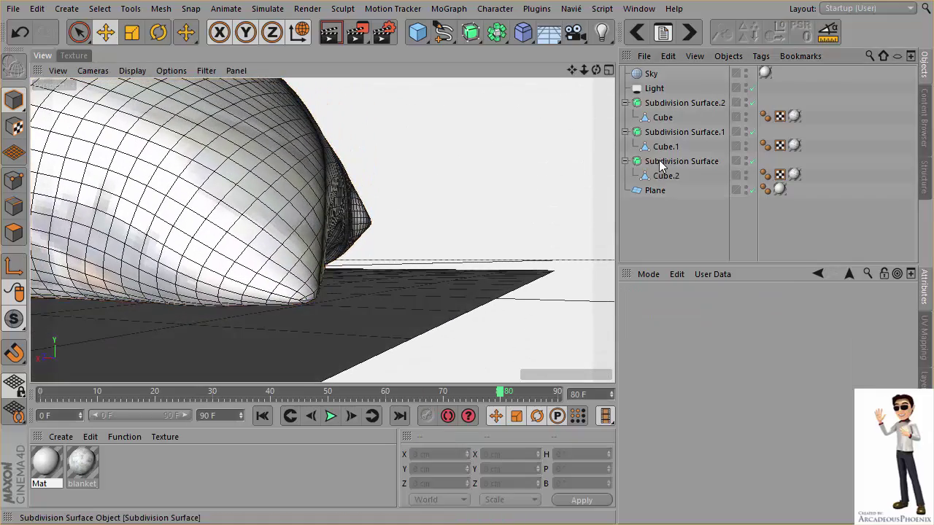
click(660, 161)
right_click(659, 161)
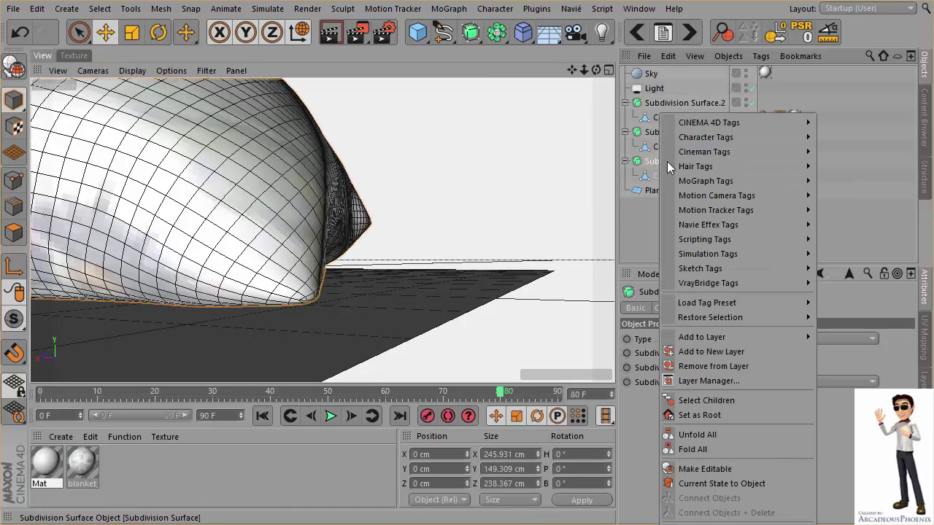
click(706, 484)
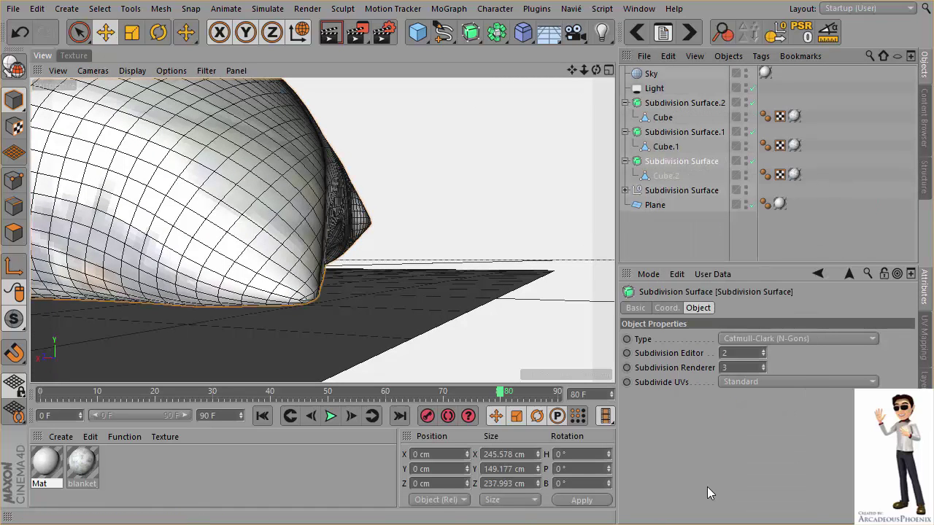
Collapse and hide the original pillow, then expand the baked null to reveal Cube.2
click(679, 237)
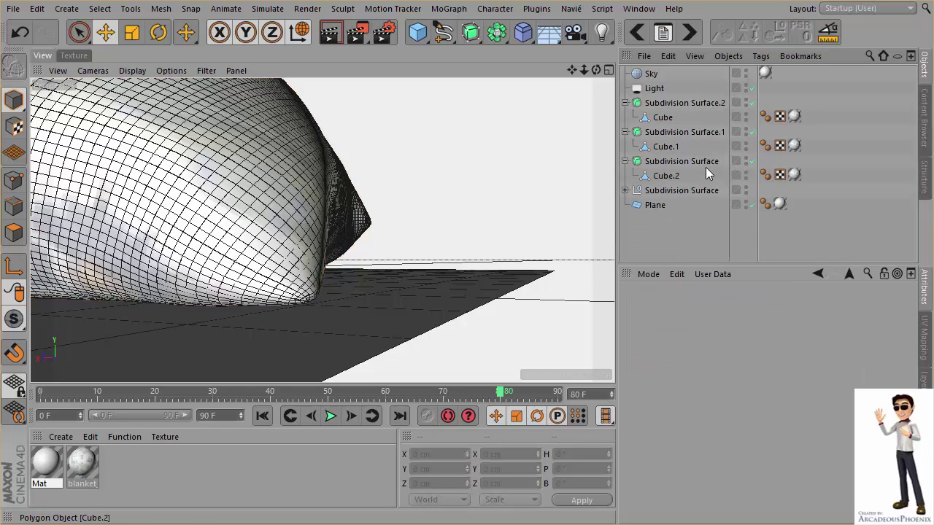
click(625, 162)
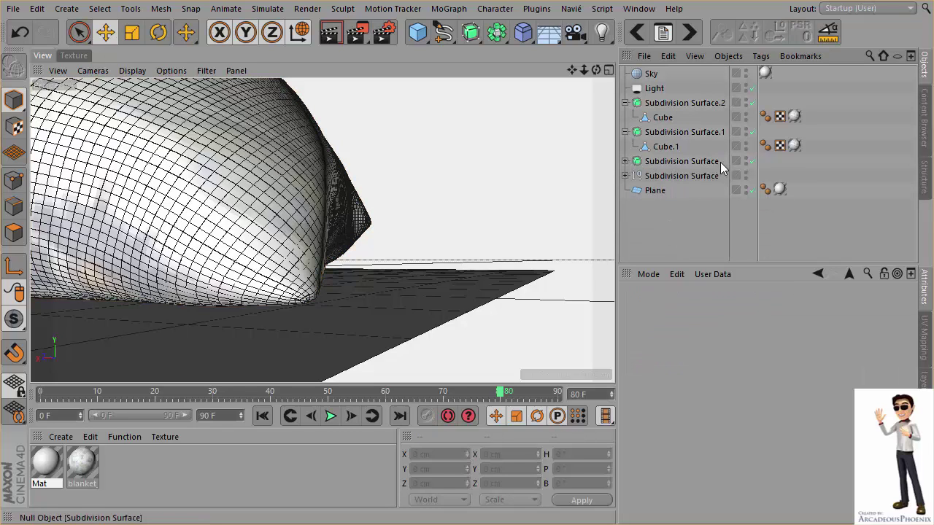
click(746, 159)
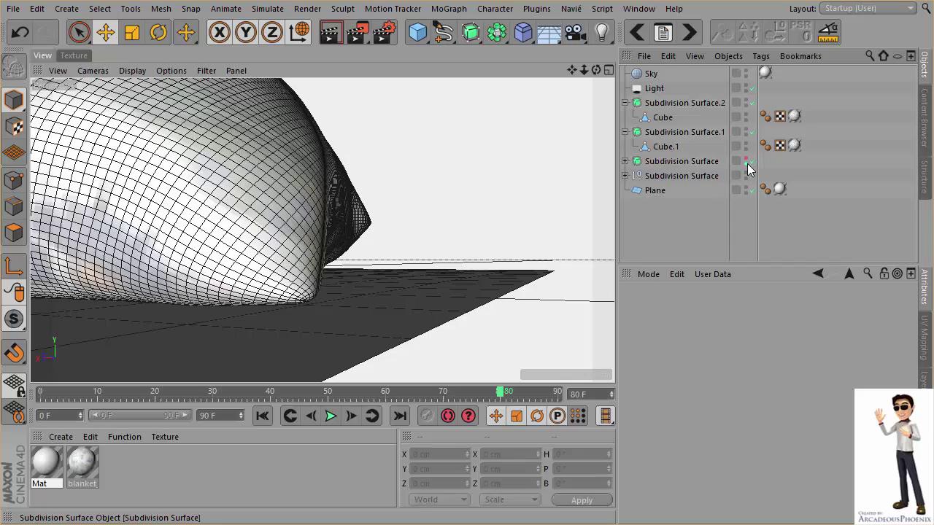
click(670, 179)
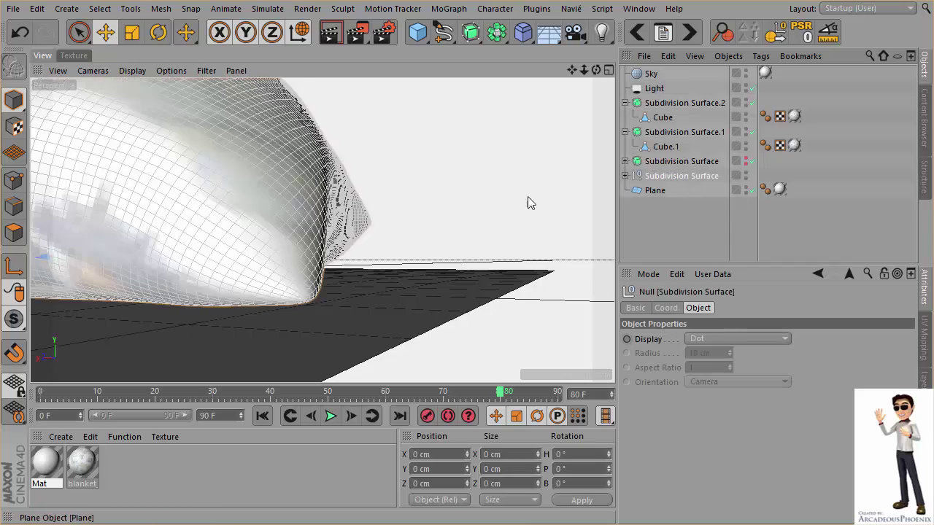
alt+drag(527, 202, 395, 226)
click(624, 175)
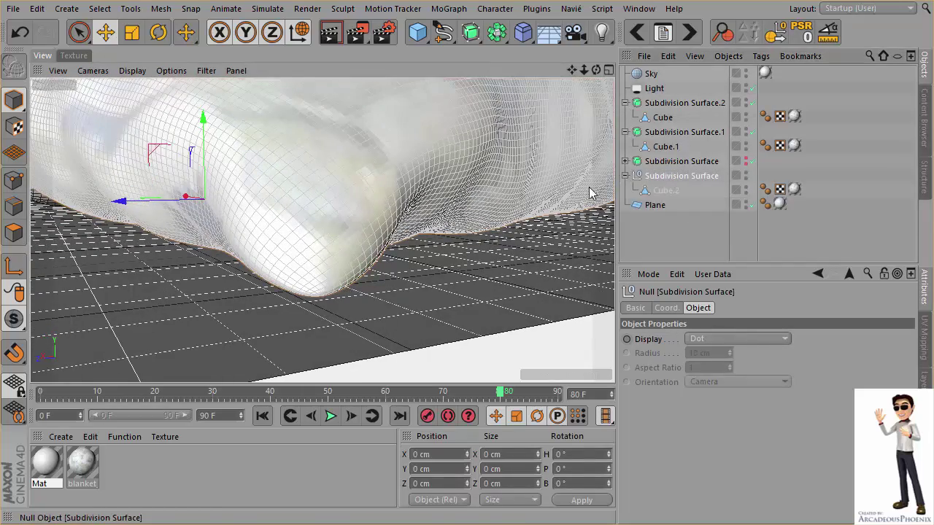
mouse_move(594, 192)
alt+mouse_down()
mouse_move(484, 229)
mouse_move(608, 274)
alt+mouse_up()
On Cube.2, switch to Edge mode and double-click the seam to select its full edge loop
click(665, 189)
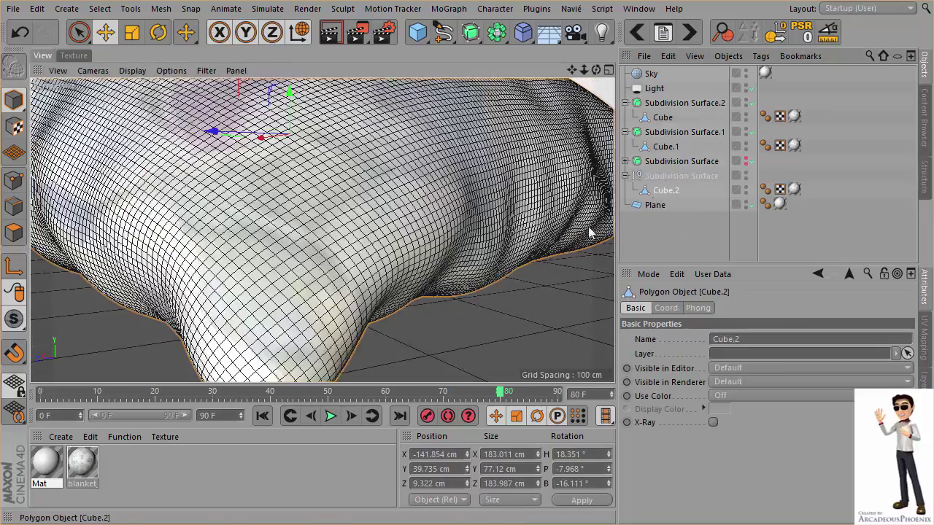
mouse_move(427, 267)
alt+mouse_down()
mouse_move(345, 266)
mouse_move(409, 173)
mouse_move(440, 202)
alt+mouse_up()
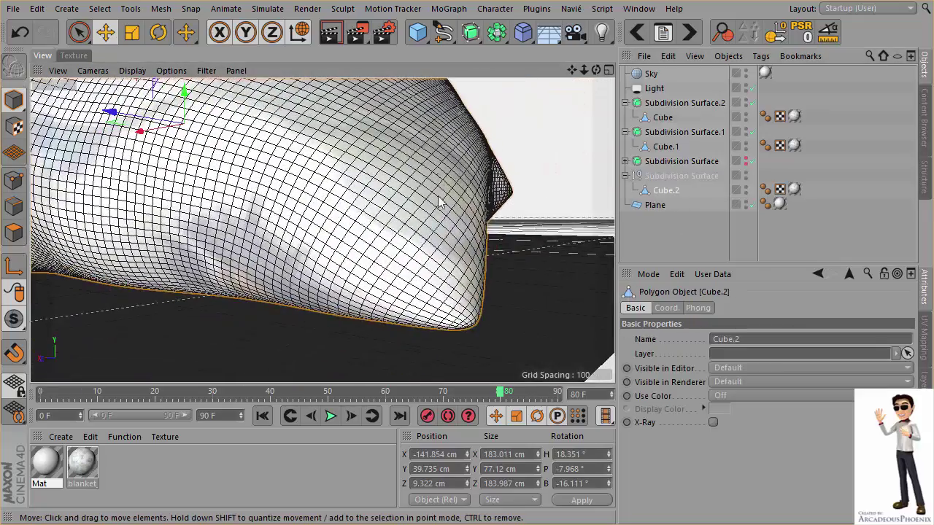
alt+drag(471, 325, 401, 281)
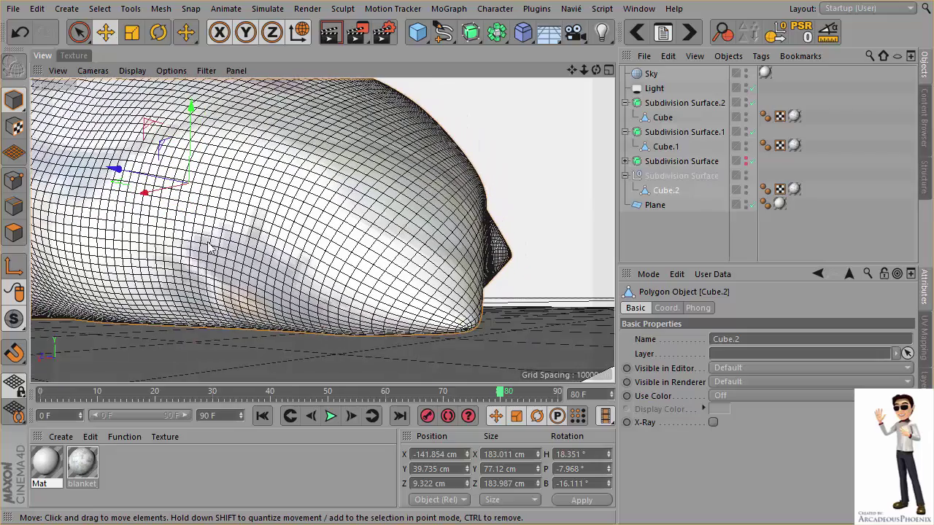
click(14, 207)
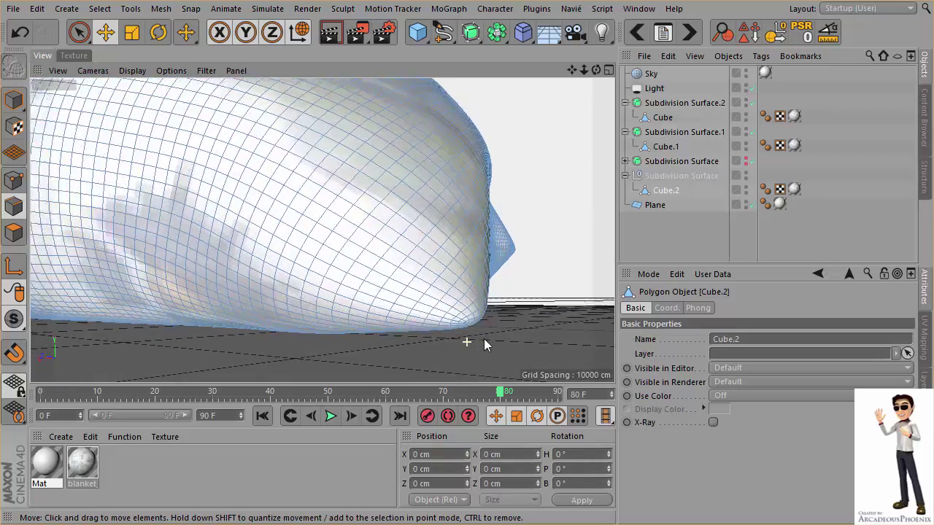
scroll(484, 338, up, 2)
scroll(496, 339, up, 2)
scroll(503, 340, up, 2)
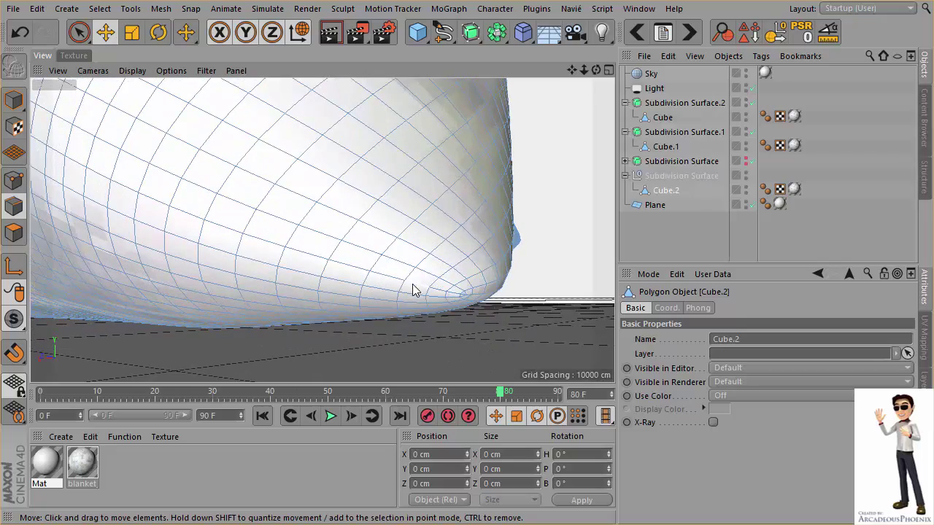
click(416, 291)
double_click(416, 291)
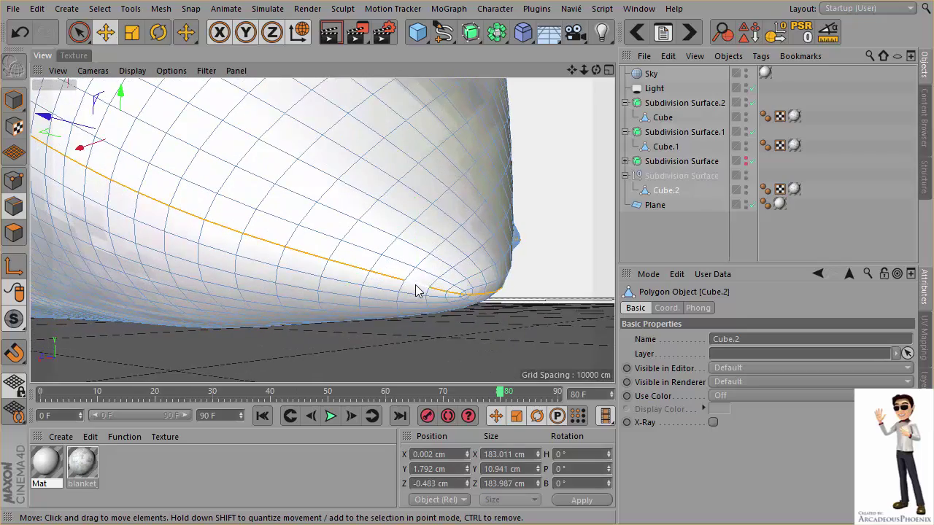
mouse_move(542, 263)
alt+mouse_down()
mouse_move(489, 267)
mouse_move(496, 246)
mouse_move(506, 267)
mouse_move(467, 246)
mouse_move(430, 295)
mouse_move(367, 286)
mouse_move(308, 217)
alt+mouse_up()
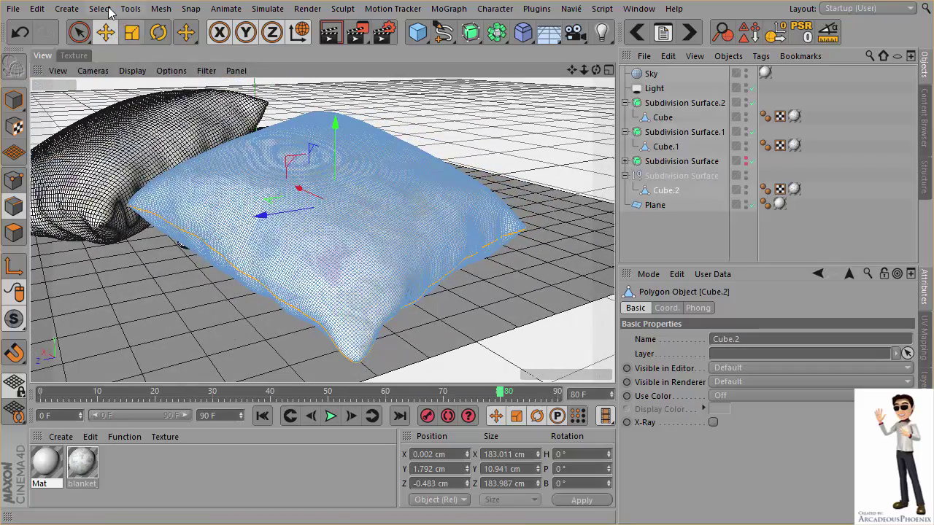
Convert the seam loop with Edge to Spline and move Cube.2.Spline to the top level
click(100, 9)
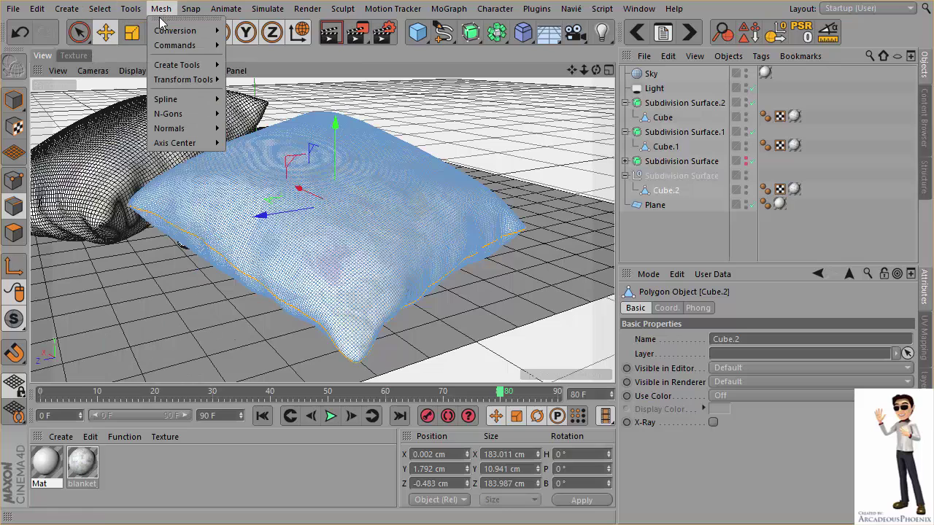
mouse_move(175, 45)
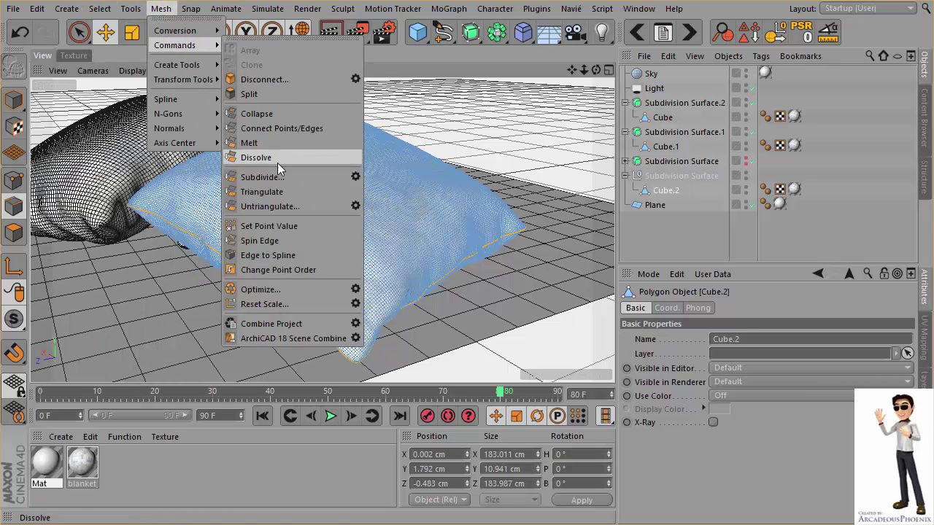
click(282, 255)
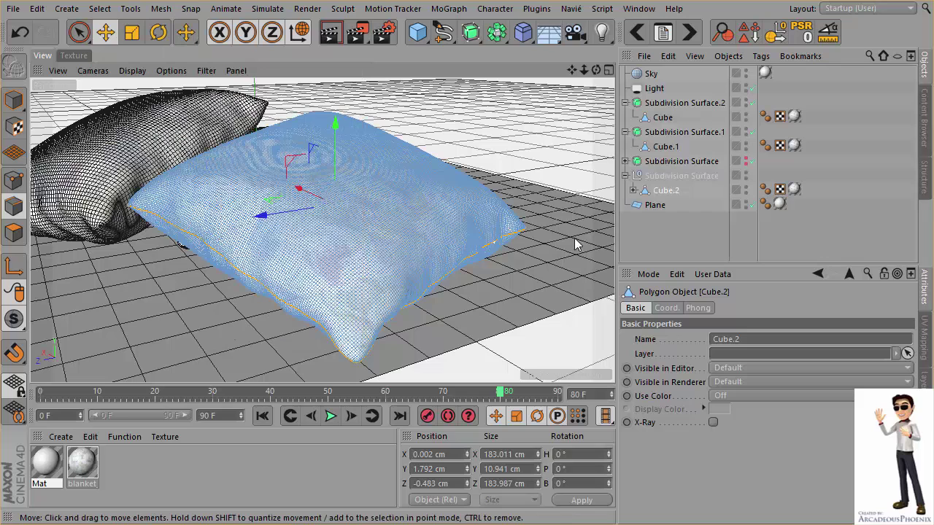
click(676, 207)
drag(679, 213, 658, 252)
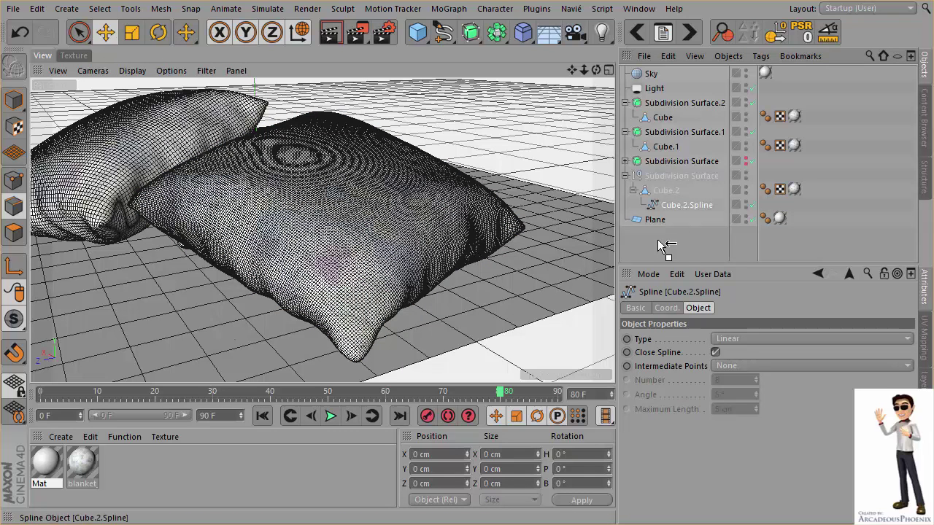
Delete the baked Subdivision Surface null holding the pillow copy
click(660, 247)
click(672, 178)
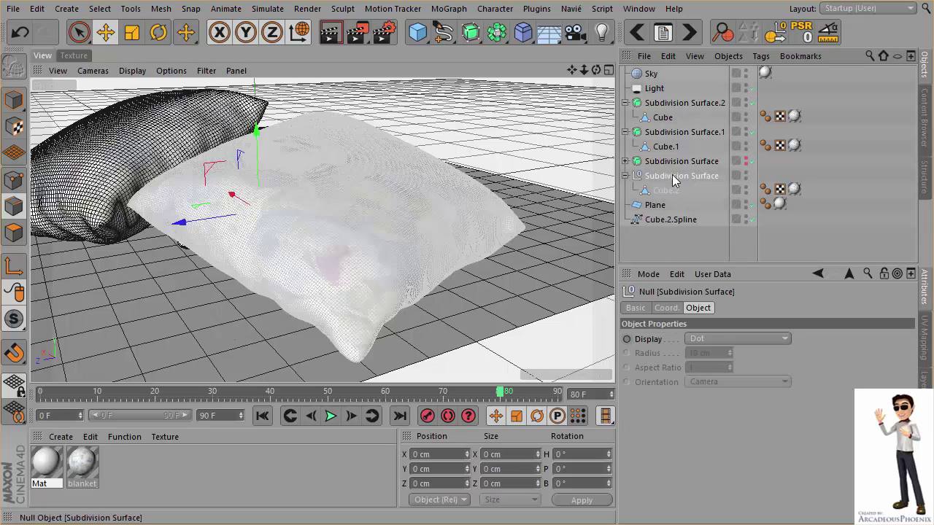
key(Delete)
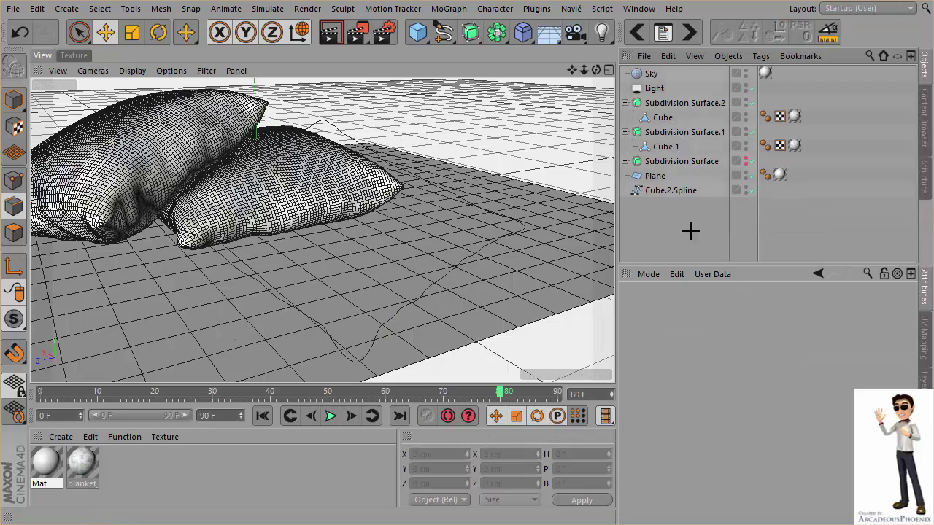
click(665, 191)
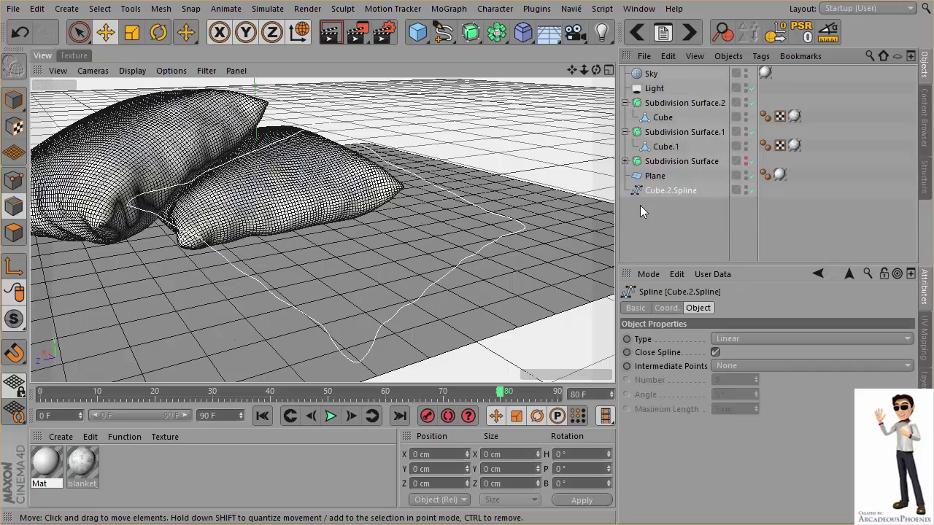
mouse_move(358, 260)
alt+mouse_down()
mouse_move(478, 235)
mouse_move(361, 255)
alt+mouse_up()
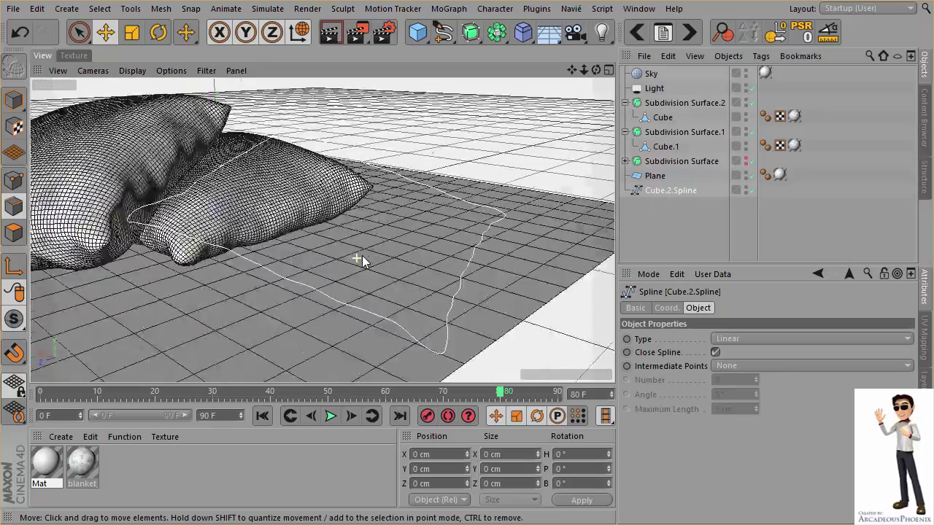
mouse_move(361, 255)
alt+right_down()
mouse_move(344, 258)
mouse_move(365, 285)
mouse_move(481, 269)
alt+right_up()
mouse_move(190, 194)
alt+mouse_down()
mouse_move(188, 265)
mouse_move(257, 279)
mouse_move(124, 275)
mouse_move(278, 230)
alt+mouse_up()
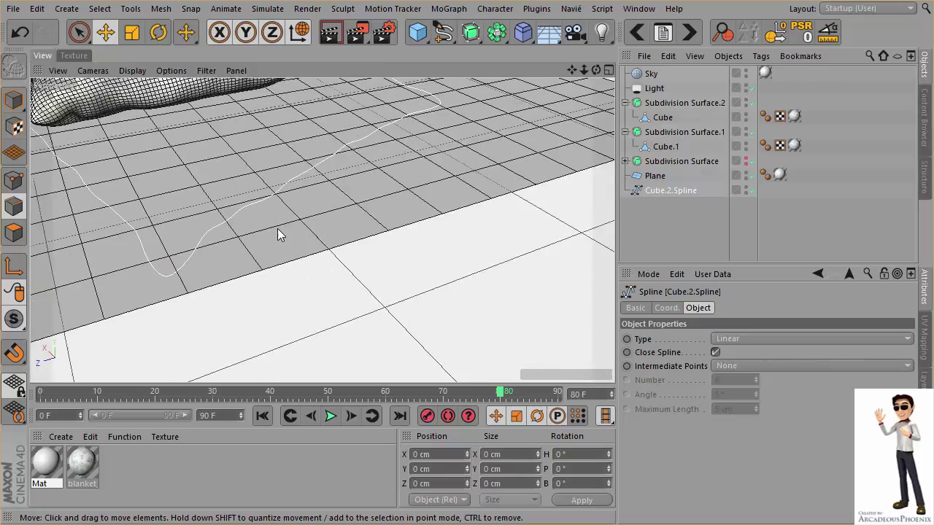
alt+right_drag(278, 235, 433, 313)
alt+drag(433, 313, 392, 262)
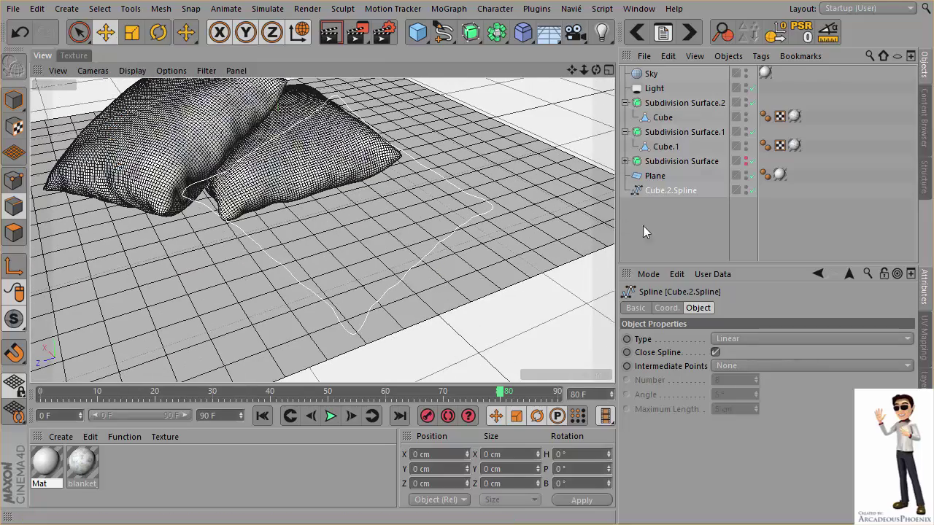
click(642, 232)
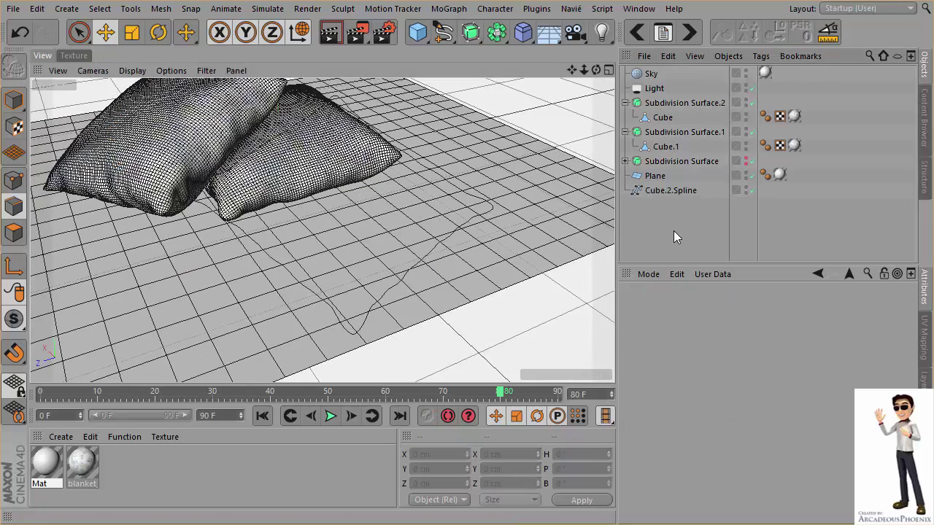
Add a Circle spline and move it beside Cube.2.Spline in the Object Manager
click(457, 40)
click(549, 110)
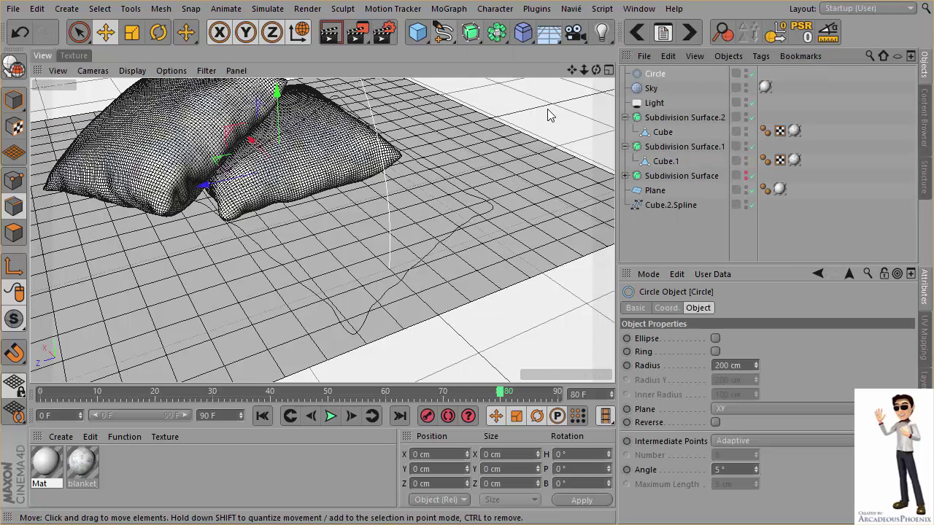
drag(654, 73, 655, 198)
click(645, 219)
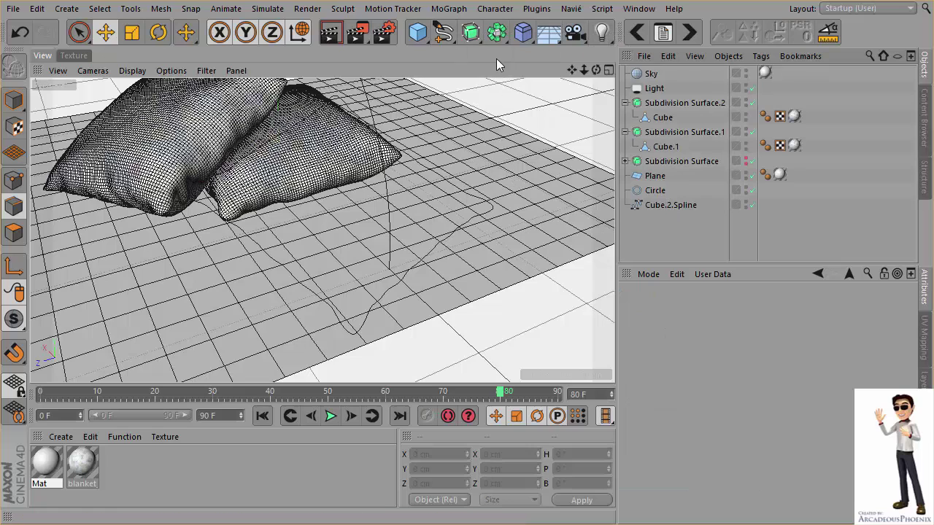
Add a Sweep generator and nest the Circle and Cube.2.Spline inside it
click(478, 40)
click(529, 103)
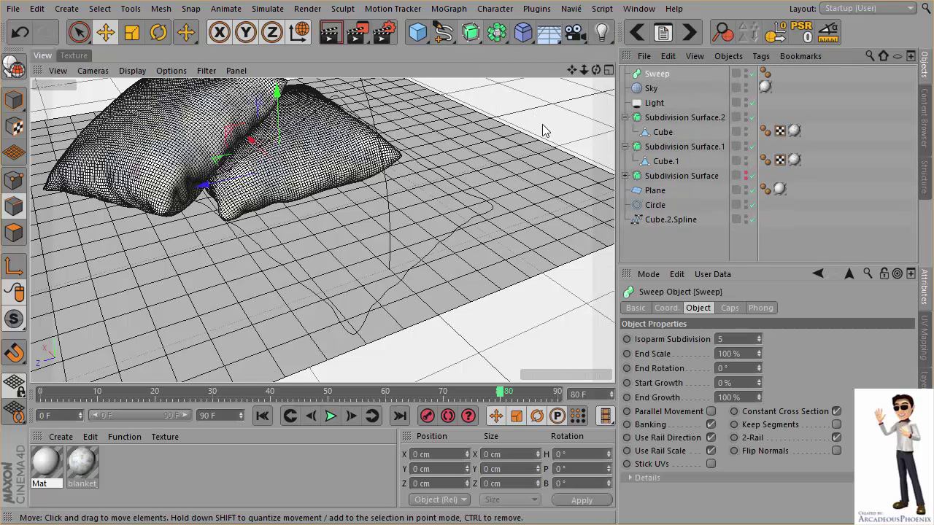
drag(654, 205, 642, 198)
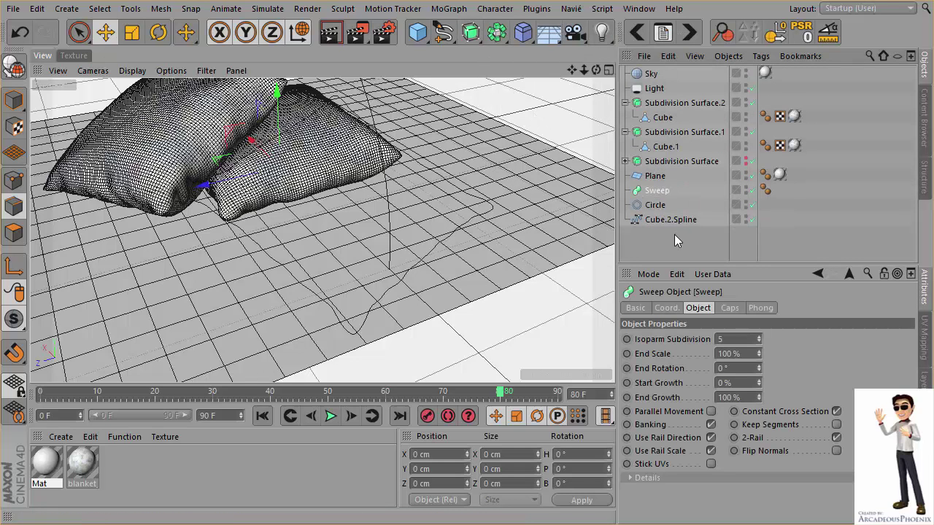
shift+click(651, 207)
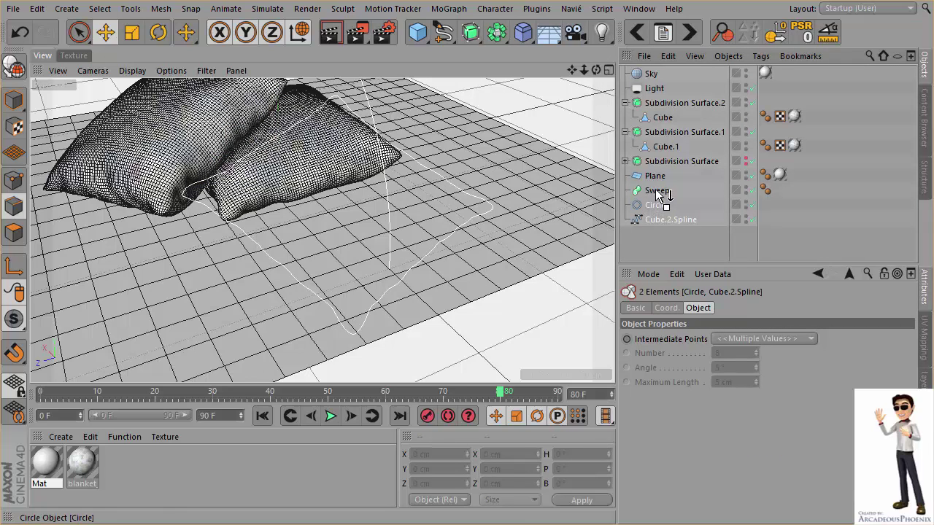
drag(655, 188, 655, 189)
Finish parenting both objects under the Sweep and set the Circle radius to 1 cm
click(666, 206)
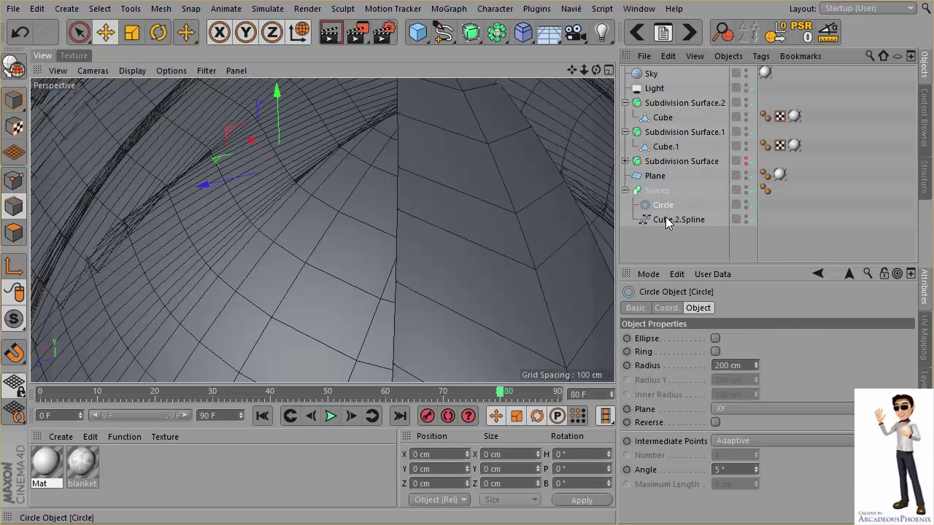
double_click(733, 364)
text(1)
key(Return)
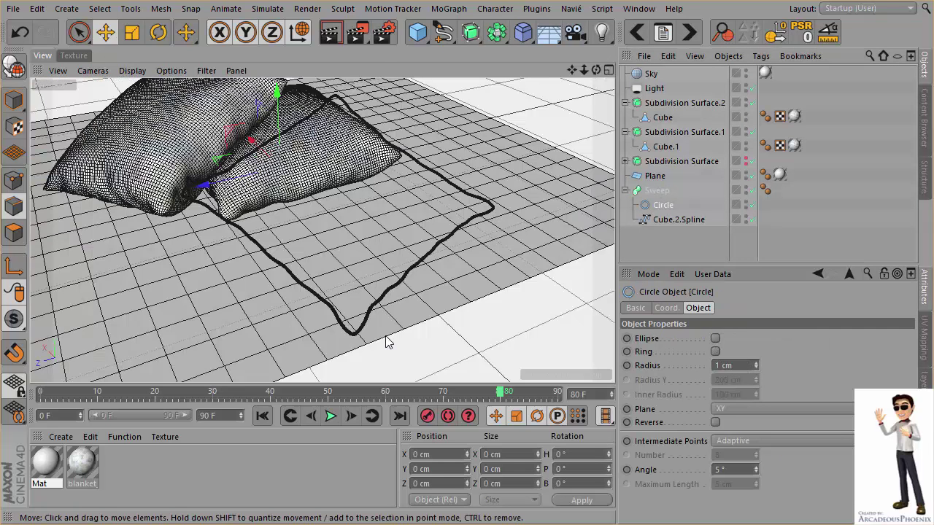
Switch the viewport to textured shading and look around the thin swept tube
key(n)
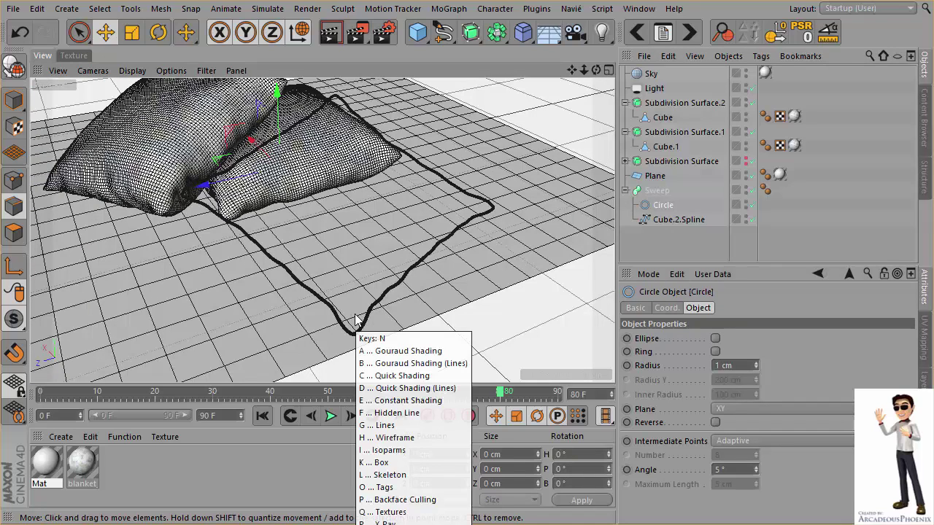
key(a)
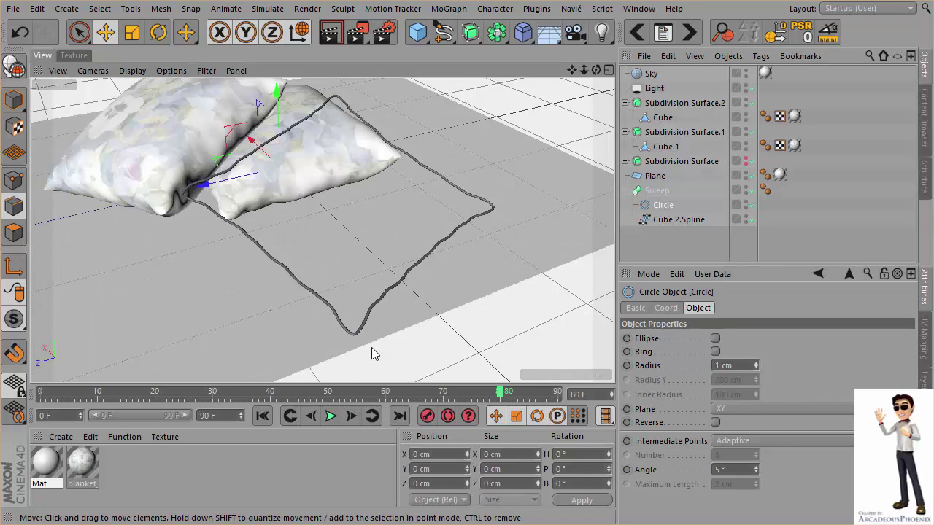
scroll(442, 338, up, 3)
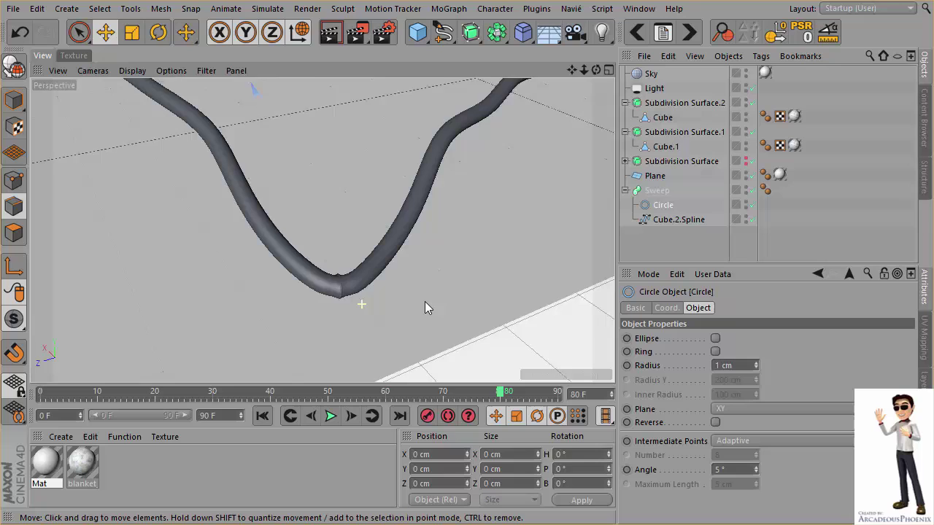
alt+drag(425, 301, 337, 280)
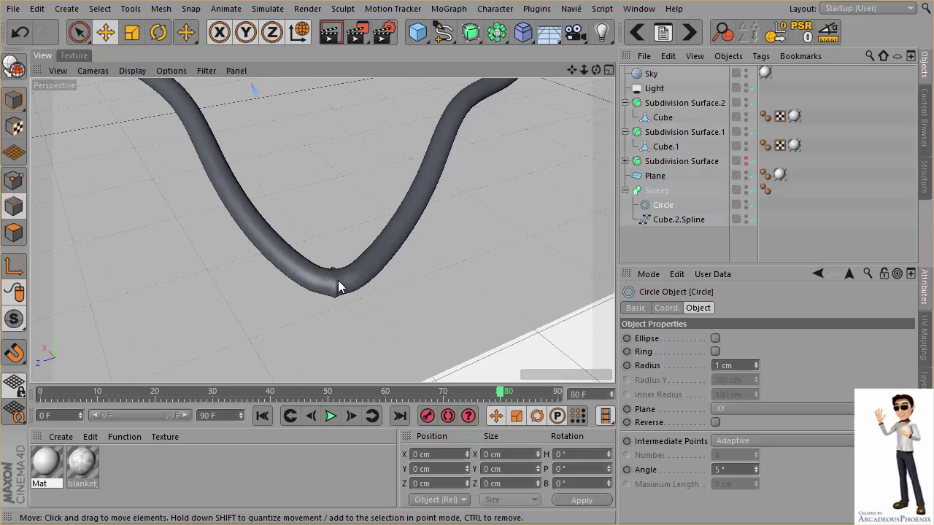
Select Cube.2.Spline and disable the Sweep generator to reveal the bare spline
click(669, 219)
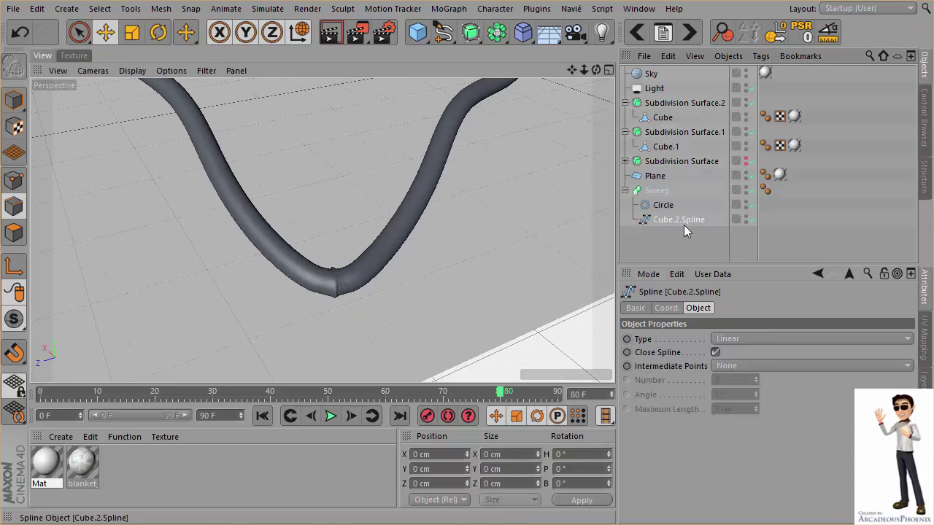
click(752, 189)
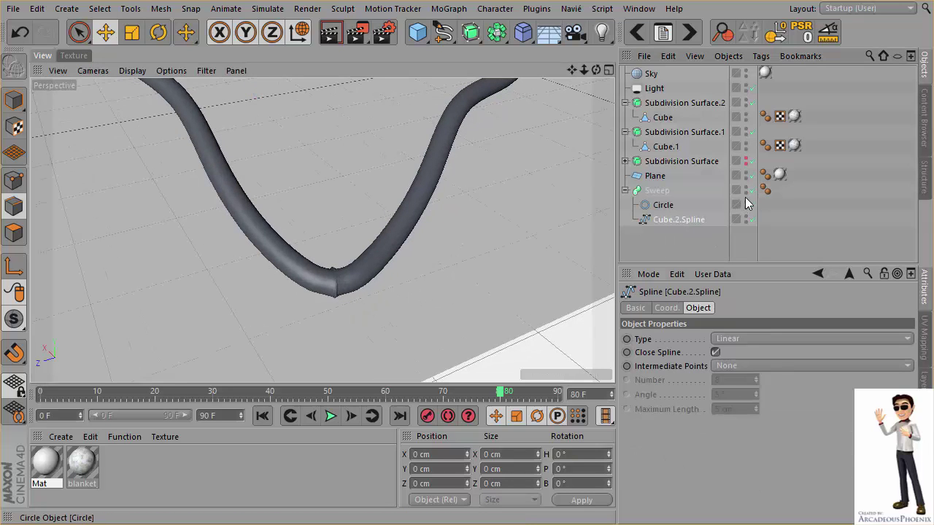
mouse_move(318, 288)
alt+mouse_down()
mouse_move(470, 279)
mouse_move(415, 286)
mouse_move(343, 319)
alt+mouse_up()
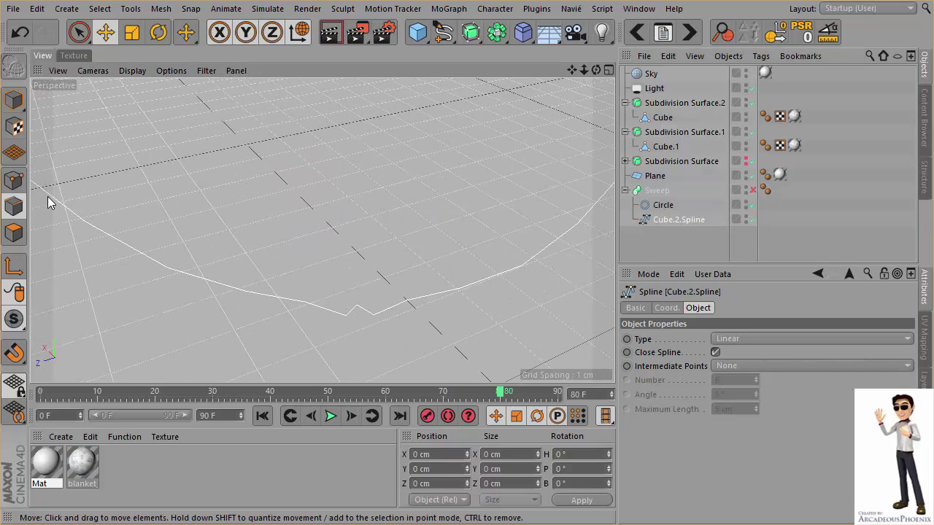
In Points mode, pick a spline point at the pillow fold and nudge it to reshape the curve
click(14, 179)
click(356, 307)
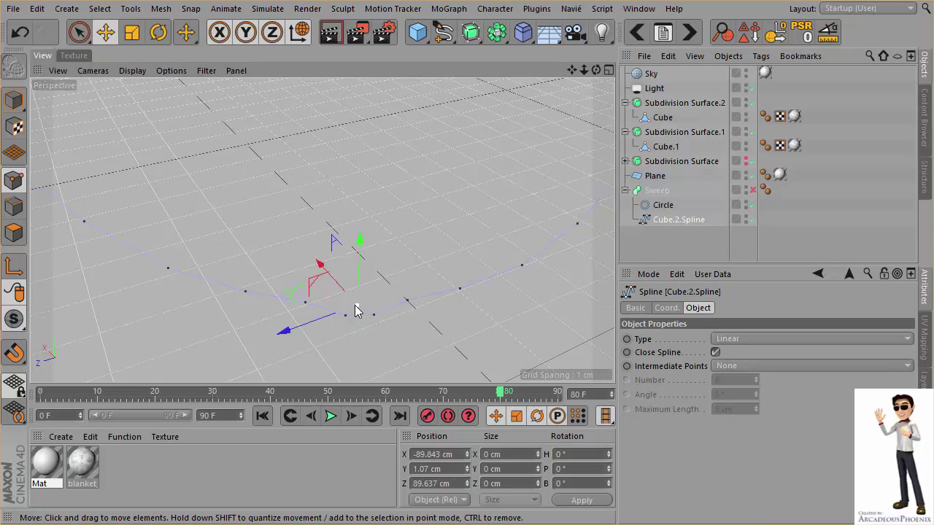
click(356, 310)
mouse_move(431, 271)
alt+mouse_down()
mouse_move(451, 211)
mouse_move(395, 183)
mouse_move(357, 128)
mouse_move(196, 108)
mouse_move(300, 286)
alt+mouse_up()
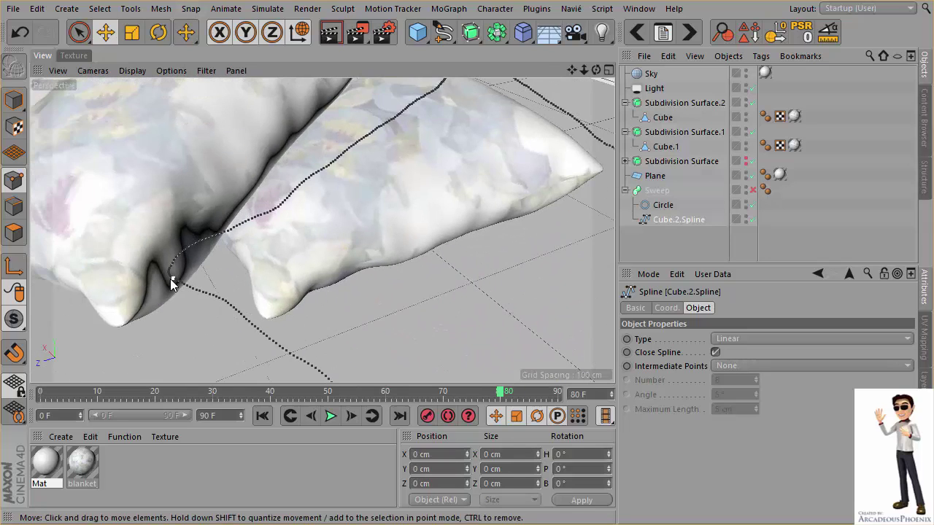
mouse_move(170, 279)
alt+right_down()
mouse_move(343, 277)
mouse_move(298, 263)
mouse_move(245, 289)
alt+right_up()
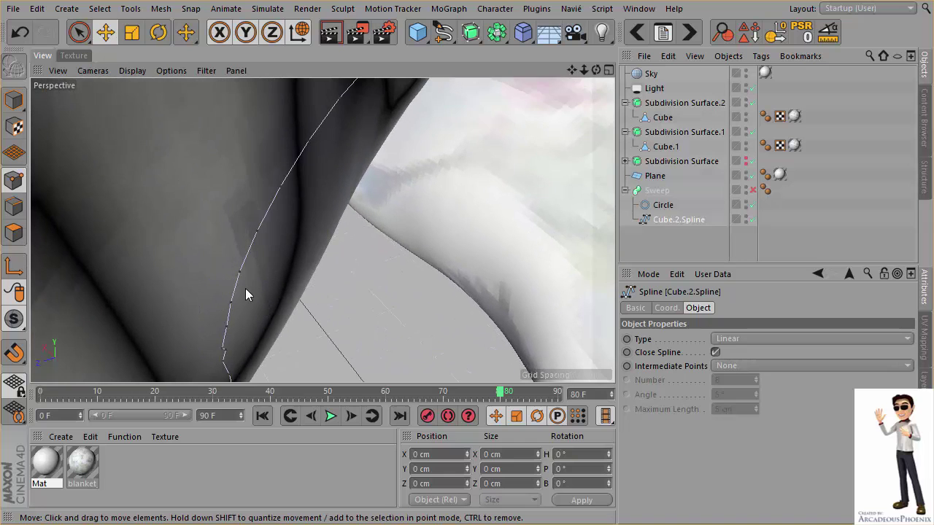
click(226, 352)
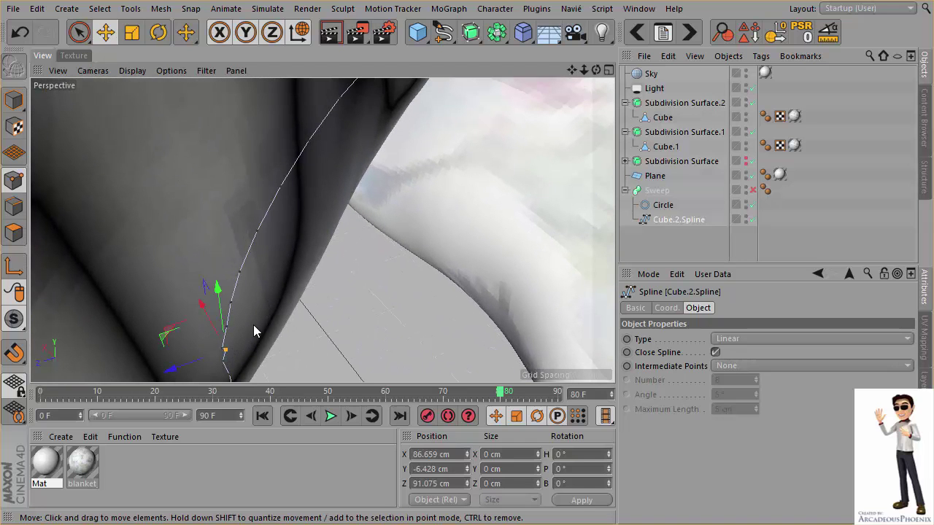
click(253, 330)
alt+right_drag(307, 271, 361, 266)
mouse_move(361, 266)
alt+mouse_down()
mouse_move(260, 280)
mouse_move(178, 275)
alt+mouse_up()
mouse_move(328, 257)
alt+right_down()
mouse_move(377, 264)
mouse_move(456, 255)
mouse_move(426, 259)
alt+right_up()
drag(428, 259, 441, 254)
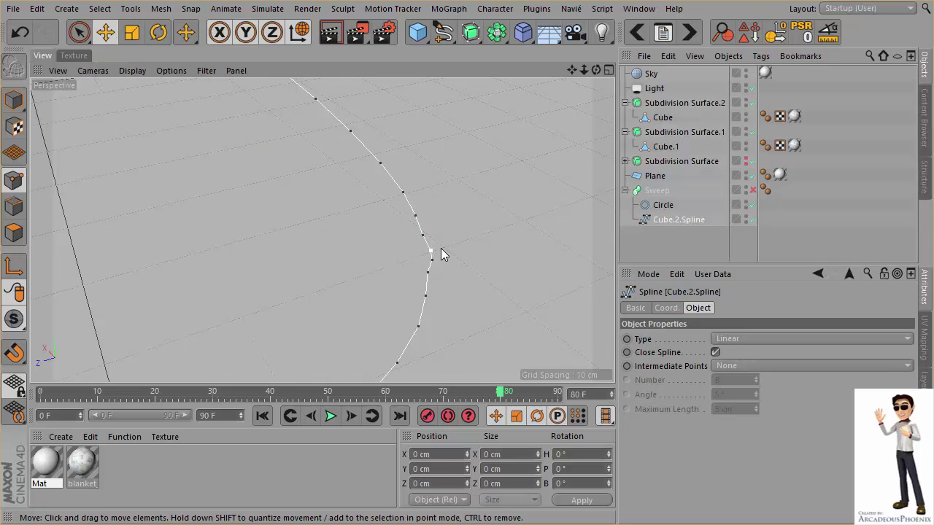
Reframe the view on the spline near the pillow and select the point at the kink
alt+right_drag(477, 242, 320, 189)
mouse_move(320, 188)
alt+mouse_down()
mouse_move(313, 310)
mouse_move(259, 270)
alt+mouse_up()
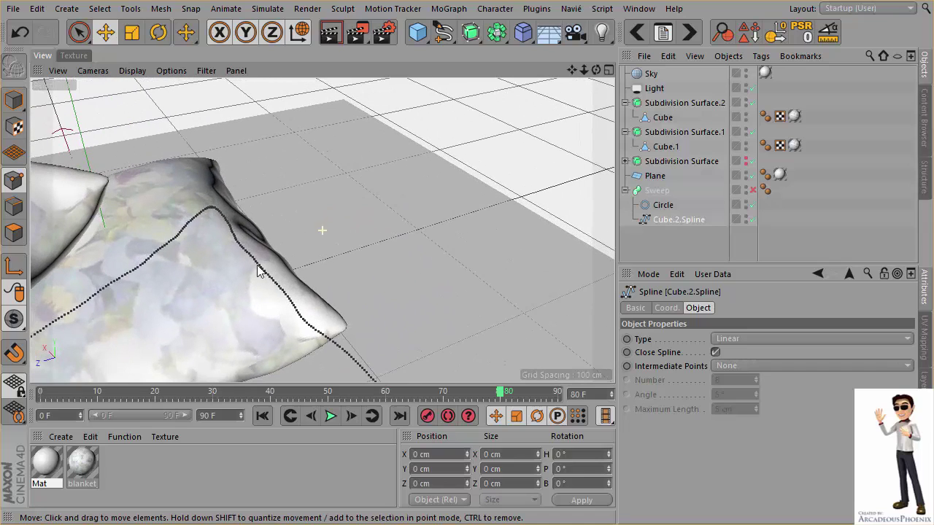
mouse_move(205, 209)
alt+right_down()
mouse_move(365, 204)
mouse_move(375, 290)
alt+right_up()
mouse_move(280, 231)
alt+mouse_down()
mouse_move(271, 235)
mouse_move(233, 203)
alt+mouse_up()
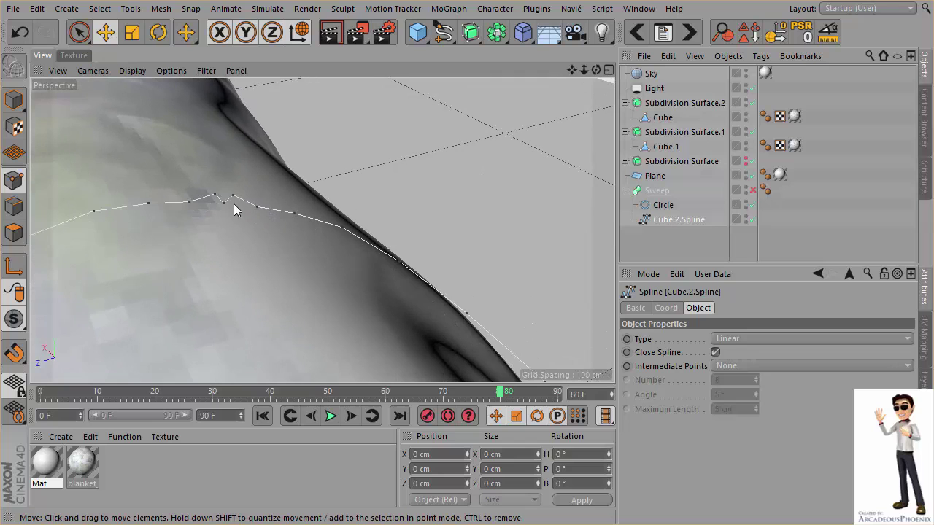
click(223, 201)
scroll(360, 185, down, 3)
scroll(360, 179, down, 3)
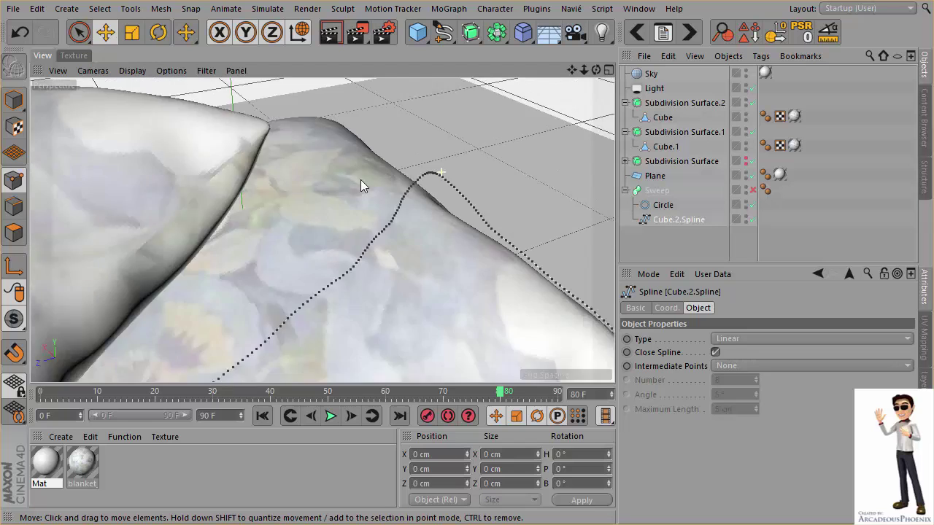
mouse_move(361, 179)
alt+mouse_down()
mouse_move(461, 246)
mouse_move(452, 181)
alt+mouse_up()
mouse_move(452, 183)
alt+right_down()
mouse_move(417, 197)
mouse_move(301, 192)
alt+right_up()
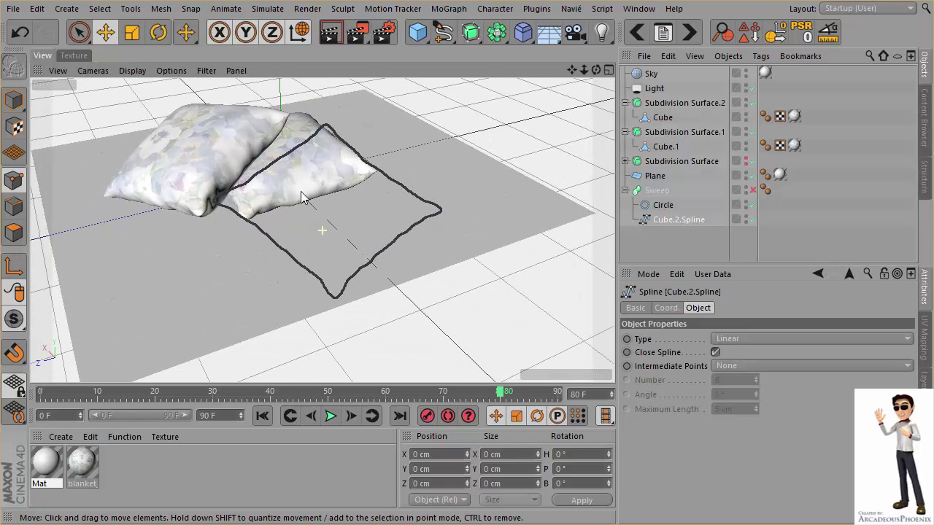
Return to Model mode, re-enable the Sweep, and clear the object selection
click(14, 99)
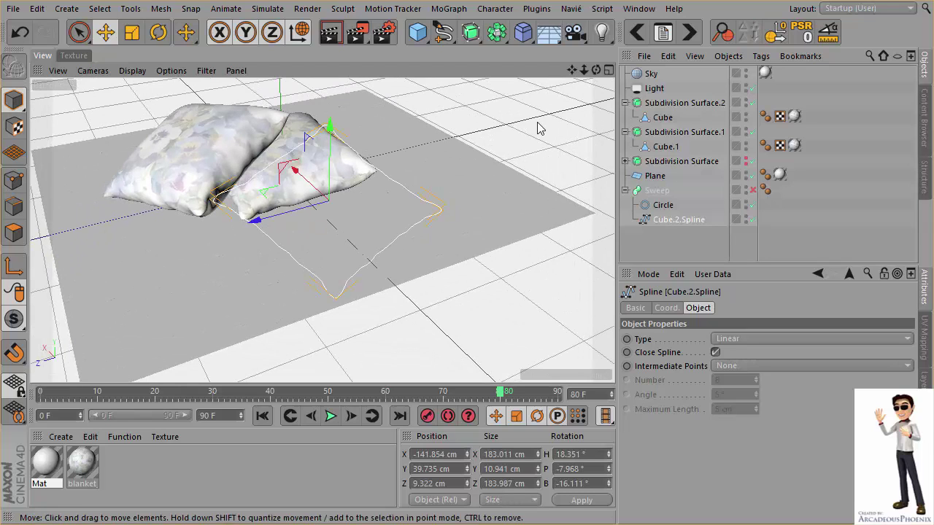
click(752, 190)
click(541, 136)
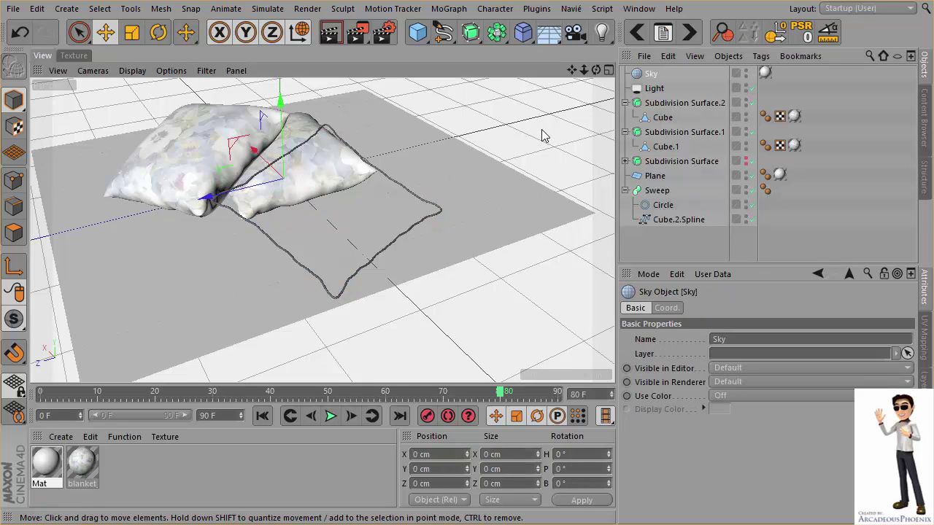
click(178, 475)
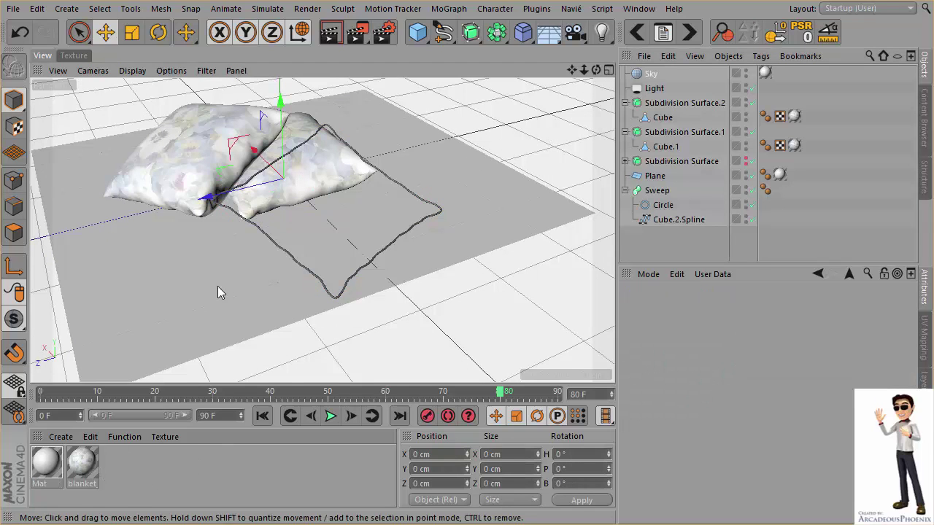
Create Mat.1, open it in the Material Editor, and sample its colour from the pillow (RGB 244, 244, 247)
double_click(120, 465)
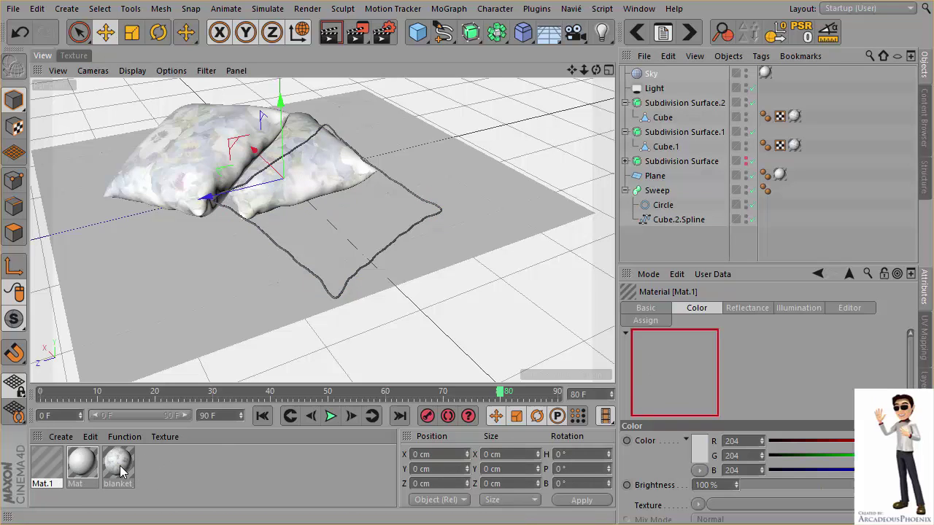
double_click(49, 471)
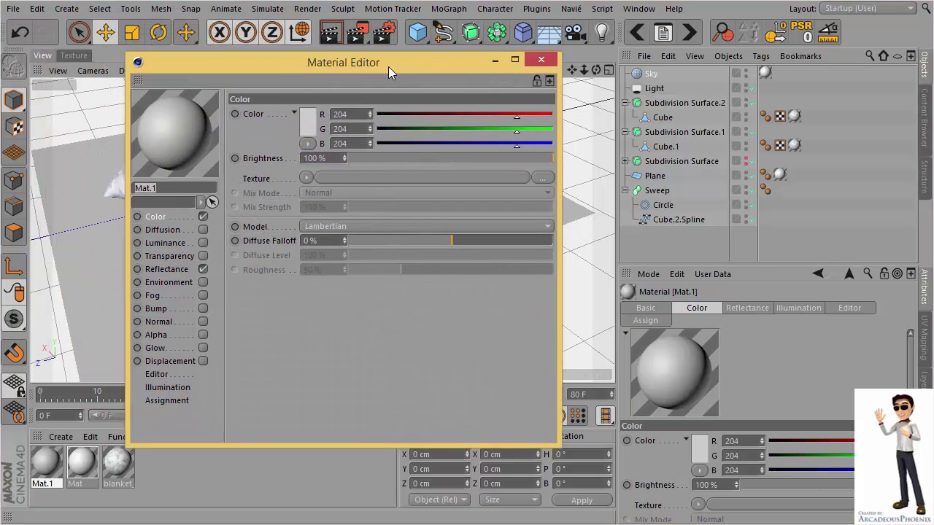
drag(388, 67, 567, 88)
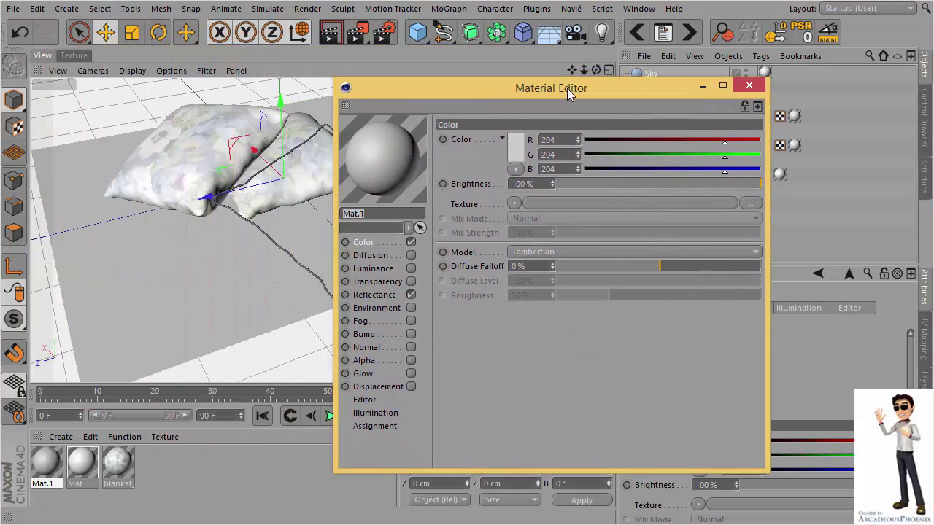
click(516, 147)
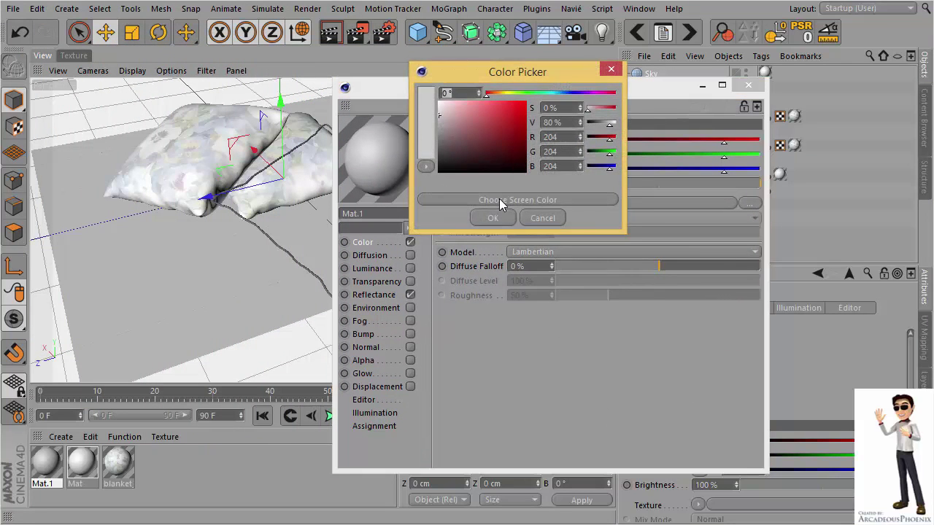
click(499, 202)
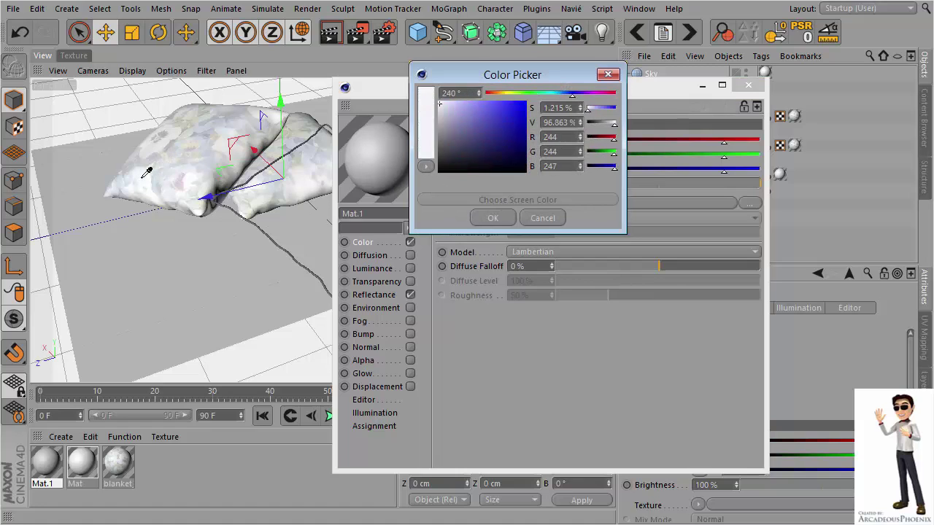
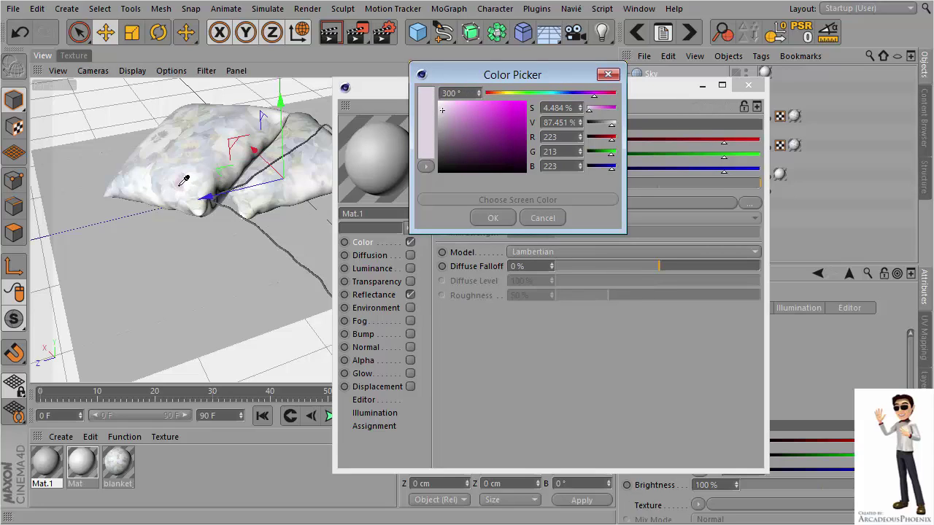
Sample pale lilac (223/213/223) from the pillow fabric for Mat.1 and apply it to the Sweep
click(183, 183)
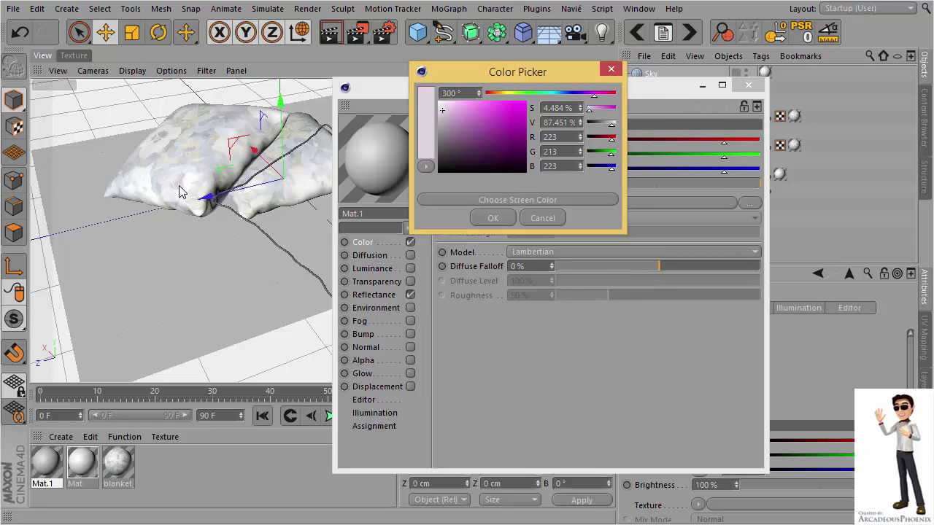
click(491, 221)
click(747, 84)
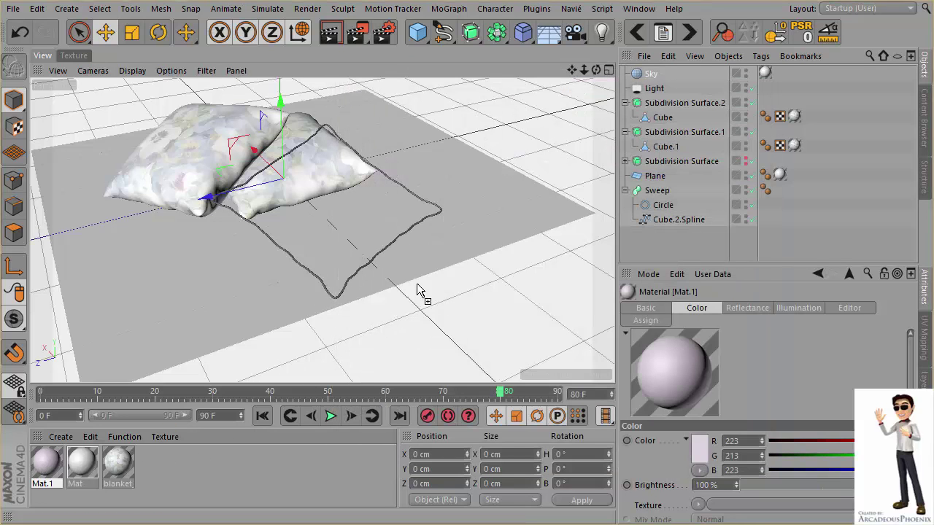
drag(609, 117, 670, 191)
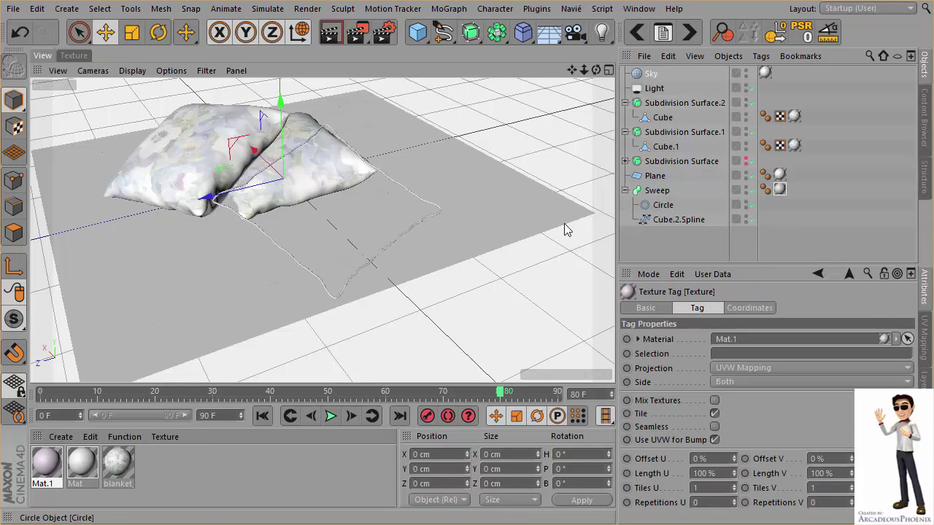
Create Mat.2 and give it a cream colour (223/221/196) sampled from the pillow
double_click(158, 471)
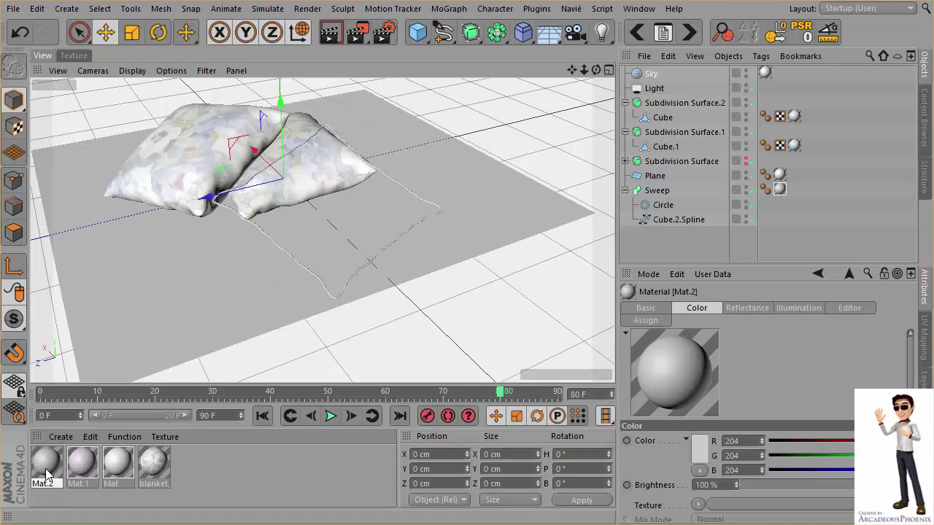
double_click(42, 460)
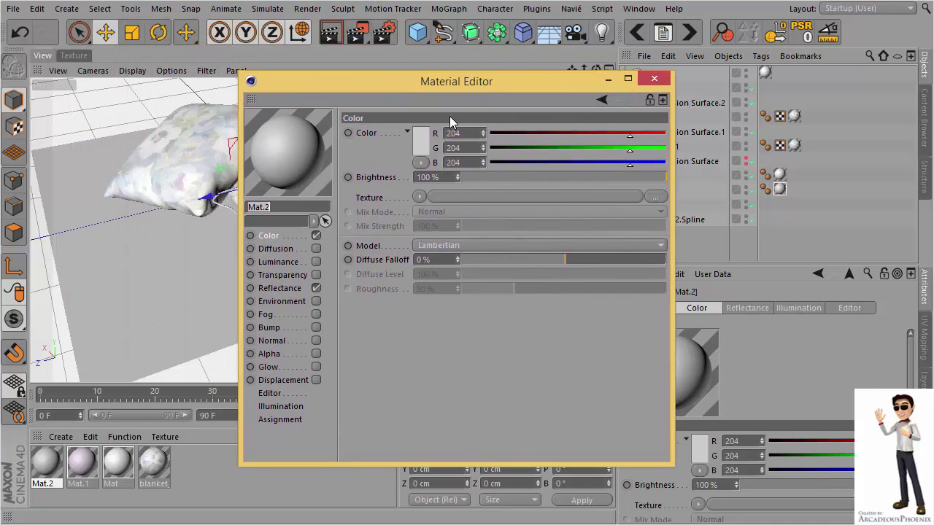
click(415, 137)
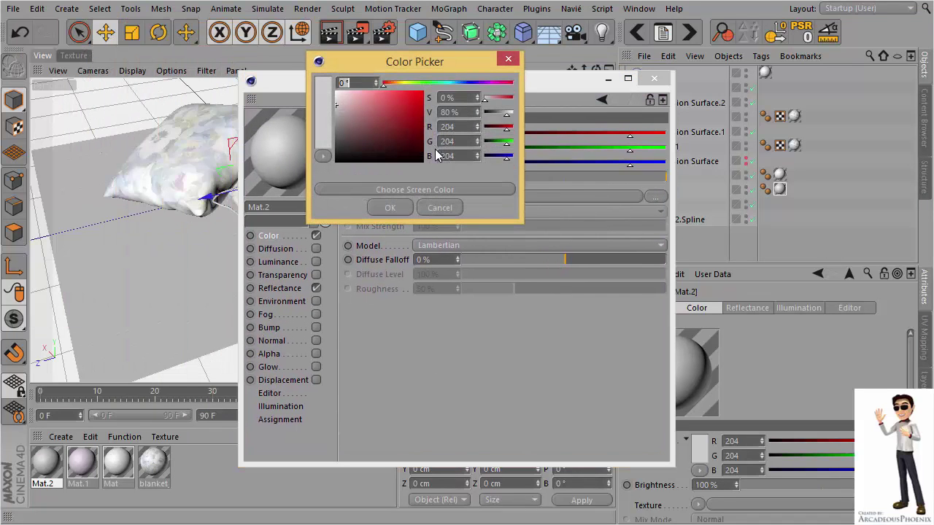
click(389, 192)
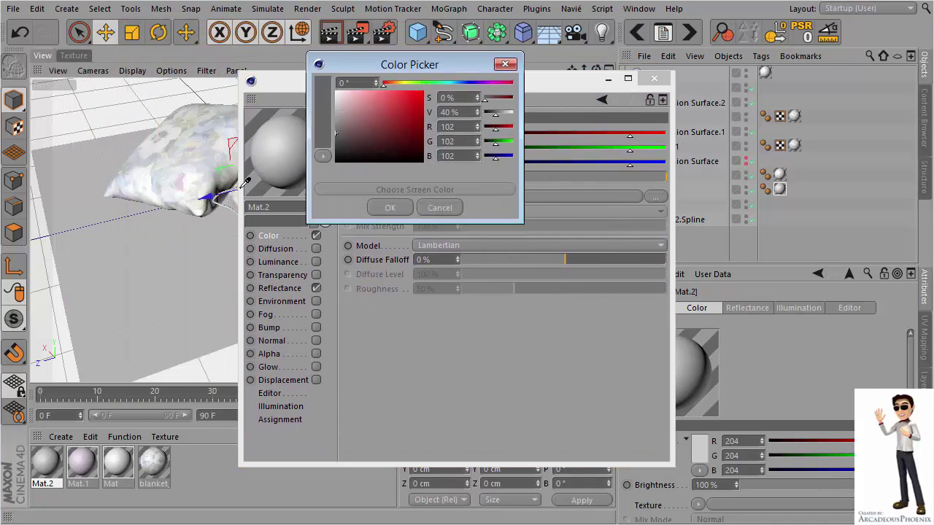
click(199, 138)
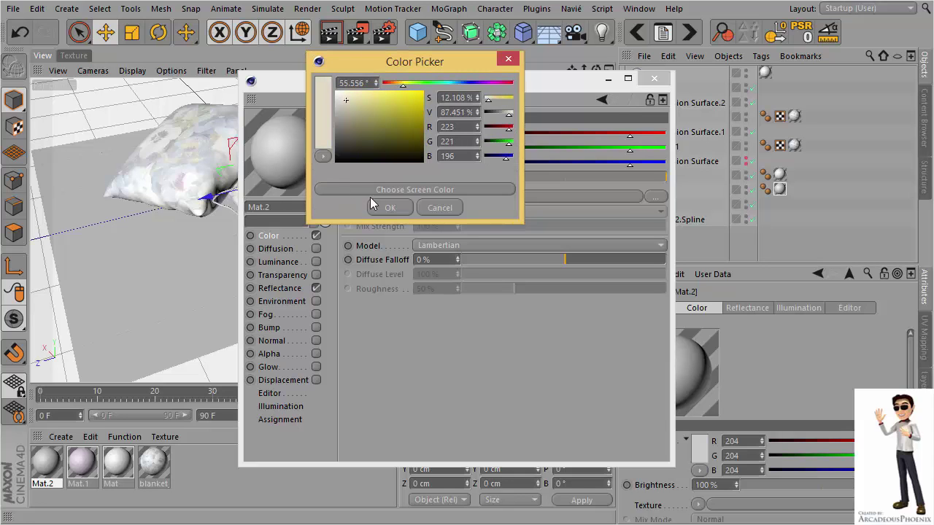
click(391, 207)
Create Mat.3 with a pale blue-grey (204/217/218) sampled from the pillow
double_click(194, 475)
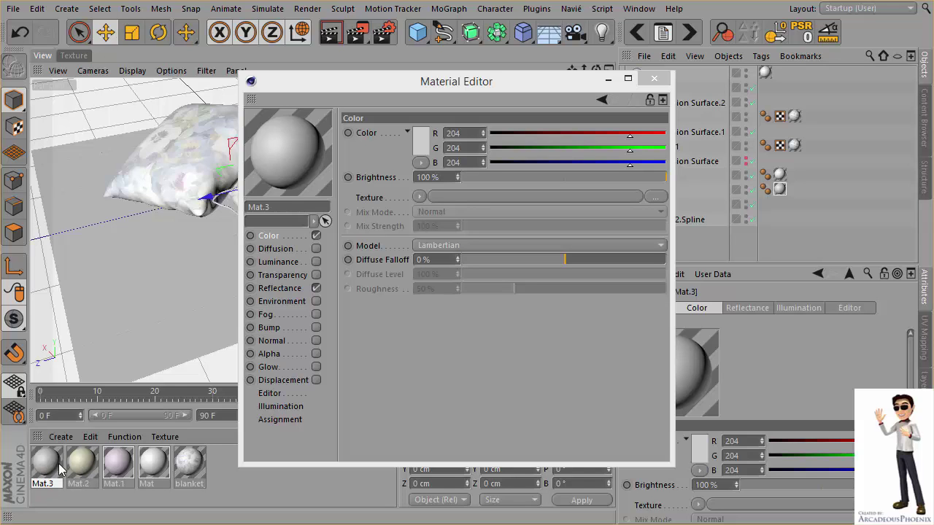
click(420, 140)
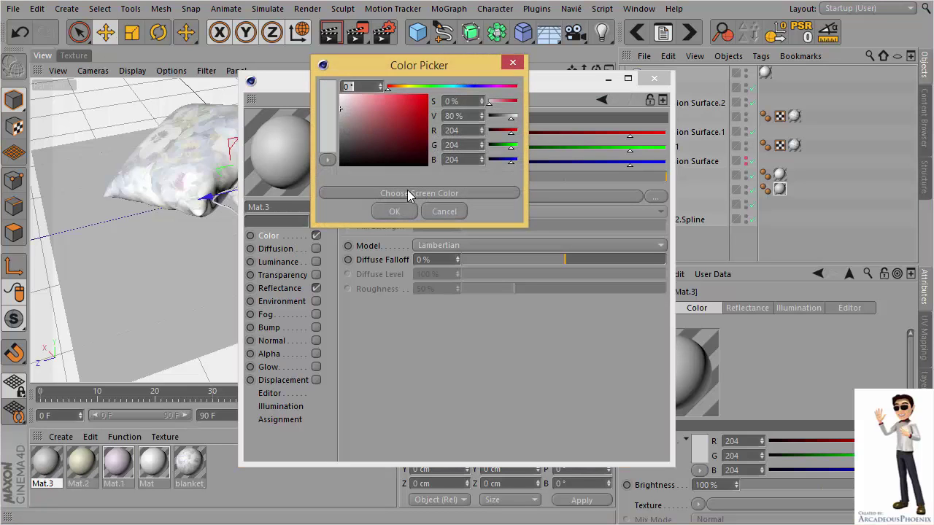
click(406, 190)
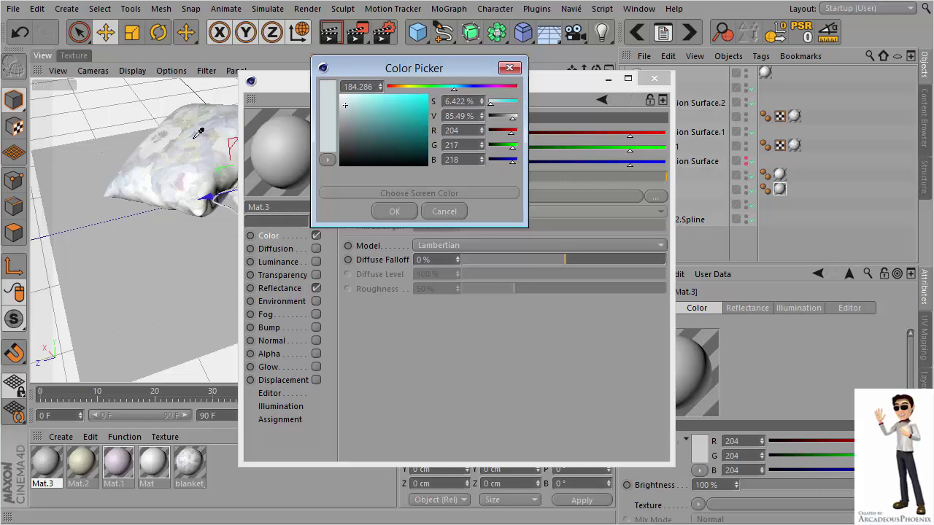
click(198, 133)
click(389, 210)
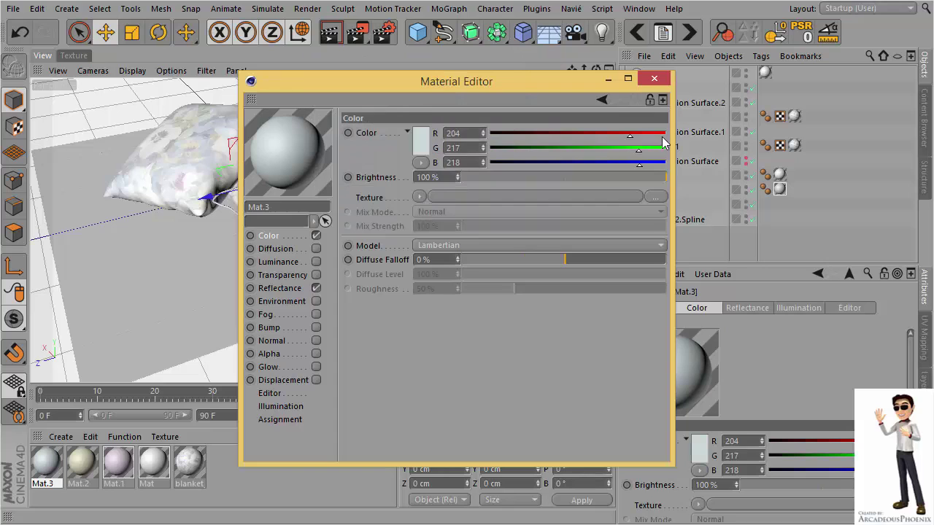
click(653, 80)
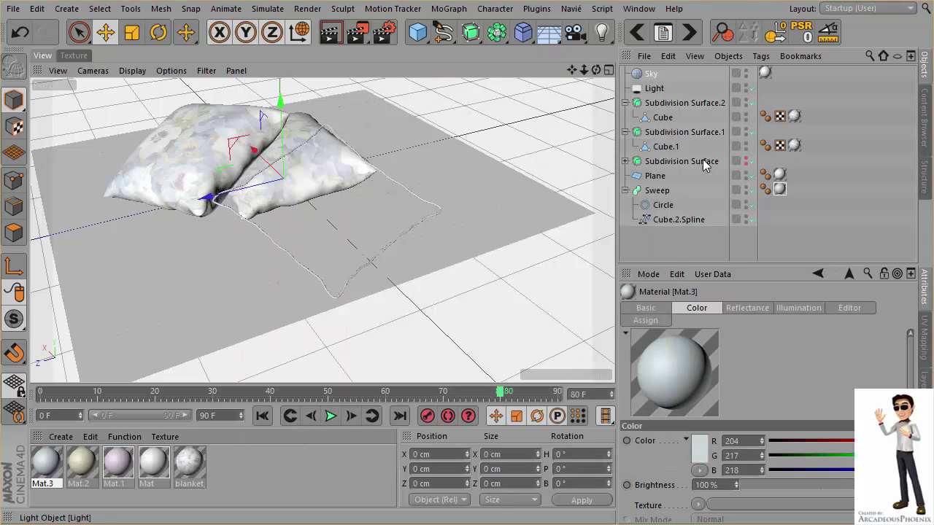
Turn on the second pillow's Subdivision Surface viewport display and orbit close to both pillows
click(678, 250)
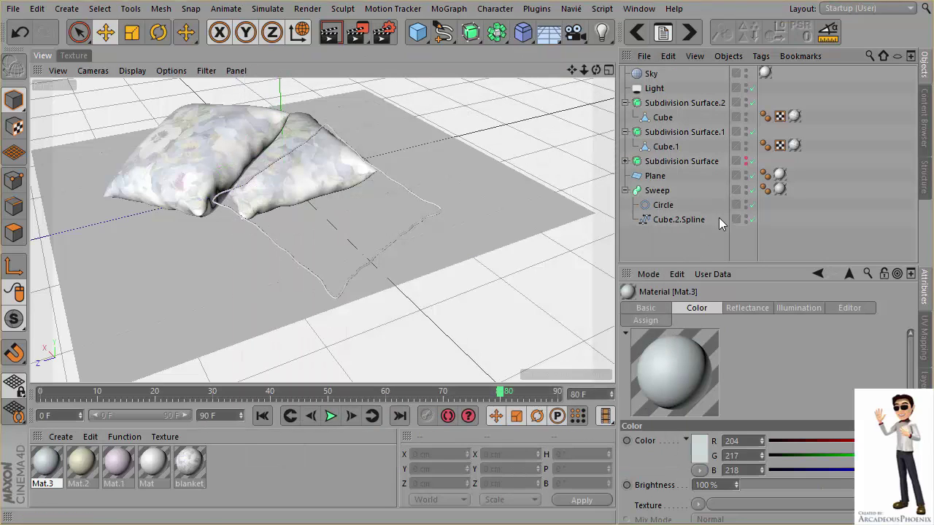
click(745, 161)
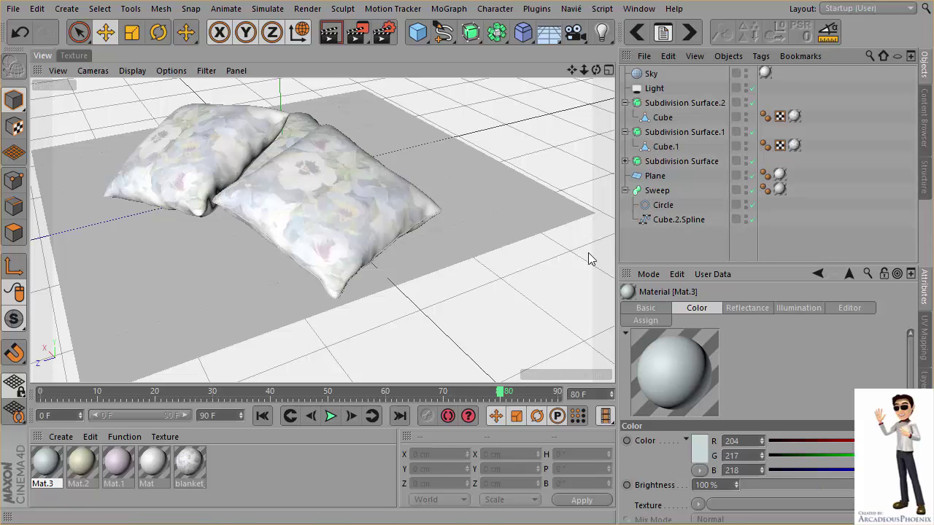
click(159, 173)
alt+drag(147, 193, 230, 221)
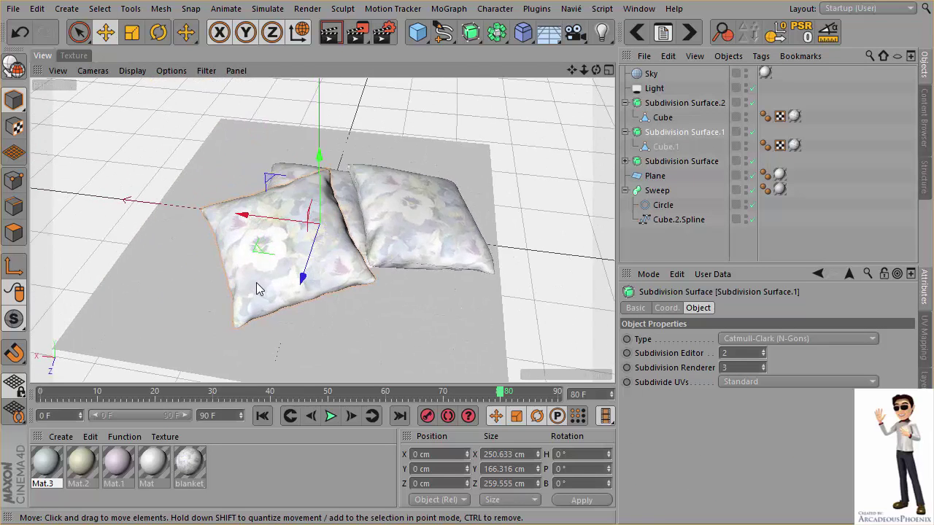
mouse_move(231, 221)
alt+right_down()
mouse_move(251, 238)
mouse_move(326, 240)
mouse_move(311, 271)
mouse_move(415, 261)
mouse_move(306, 254)
alt+right_up()
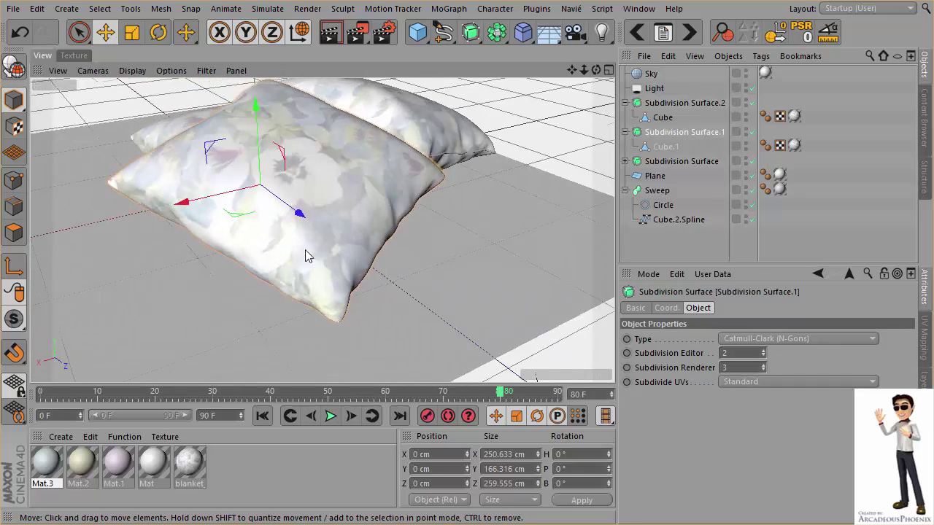
mouse_move(306, 254)
alt+mouse_down()
mouse_move(333, 290)
mouse_move(330, 265)
alt+mouse_up()
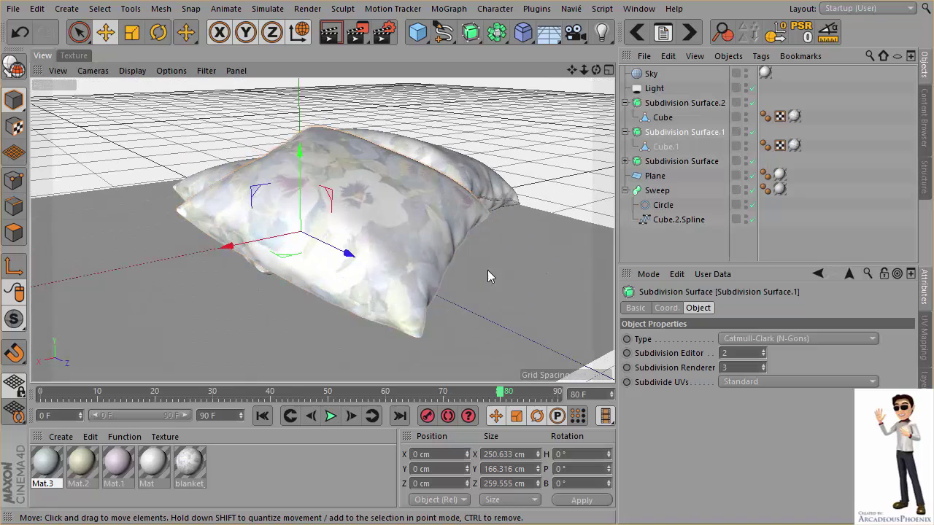
Convert Subdivision Surface.1 with Current State to Object and move Subdivision Surface to the list bottom
right_click(671, 140)
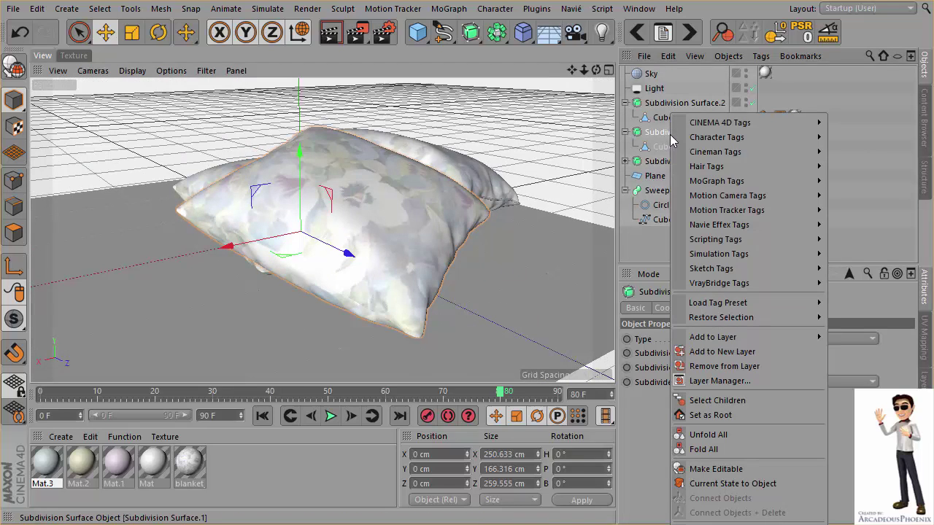
click(719, 484)
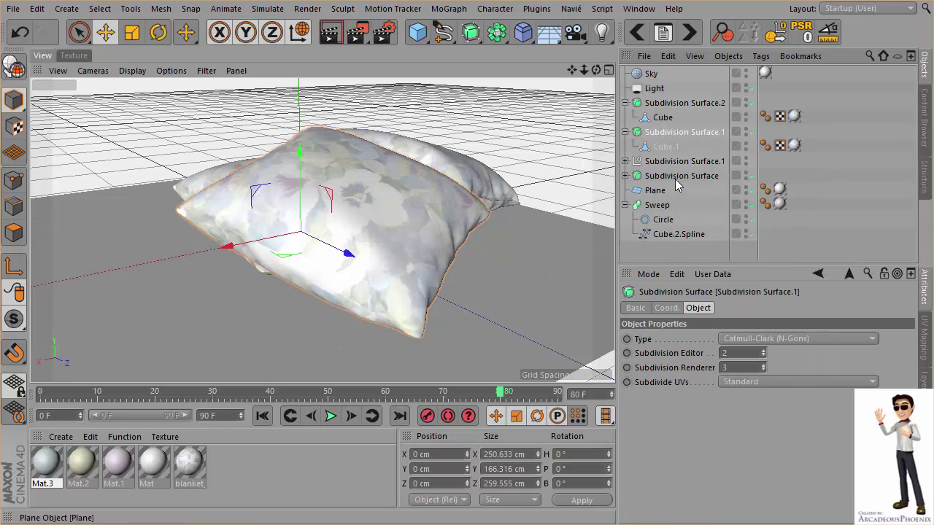
drag(673, 175, 654, 248)
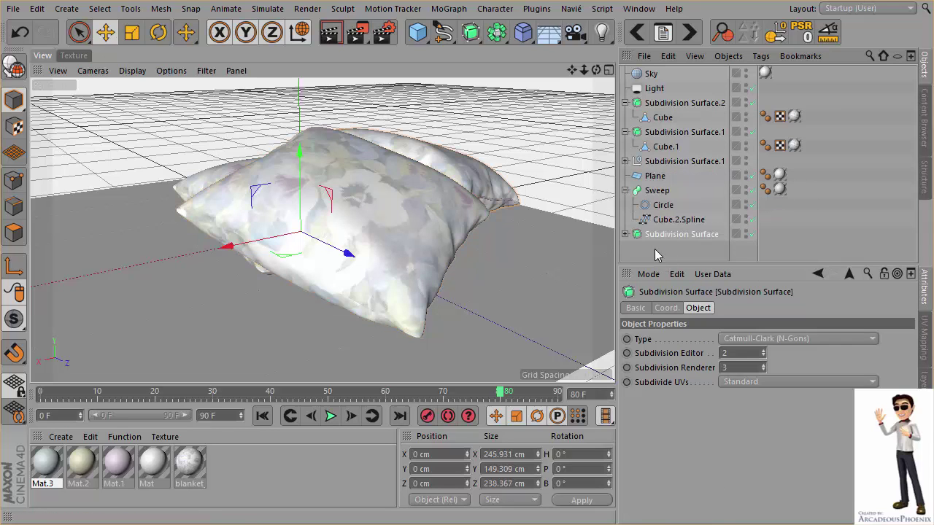
click(681, 253)
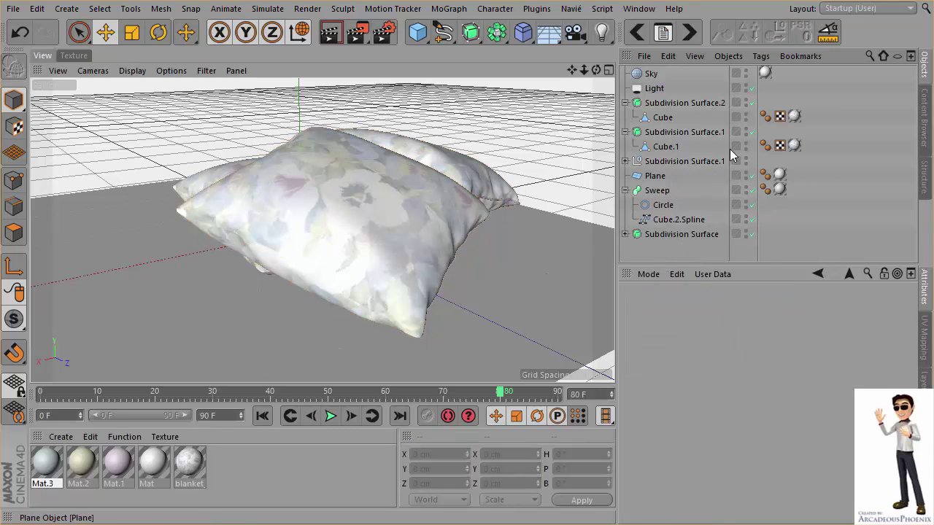
Hide Subdivision Surface.1's smoothing, copy the pillow mesh into Subdivision Surface, and move the null last
click(666, 135)
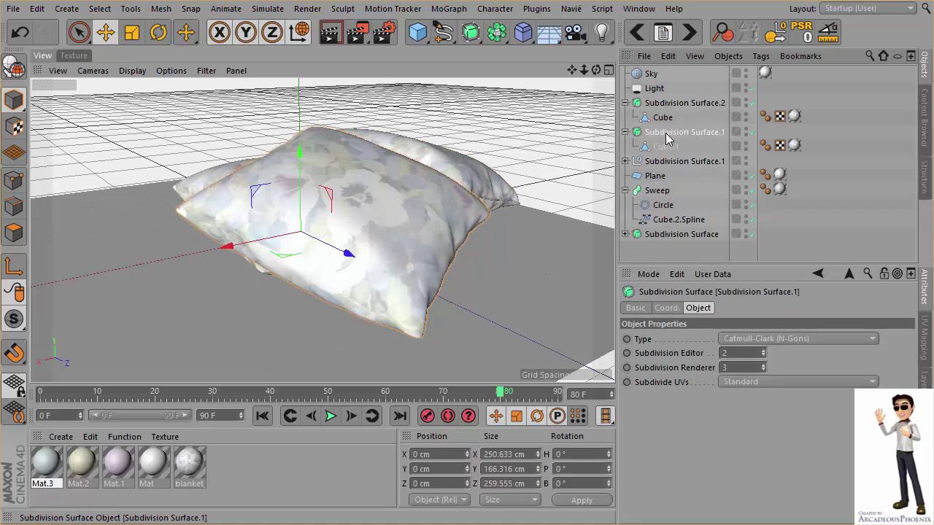
click(745, 129)
ctrl+drag(729, 156, 644, 250)
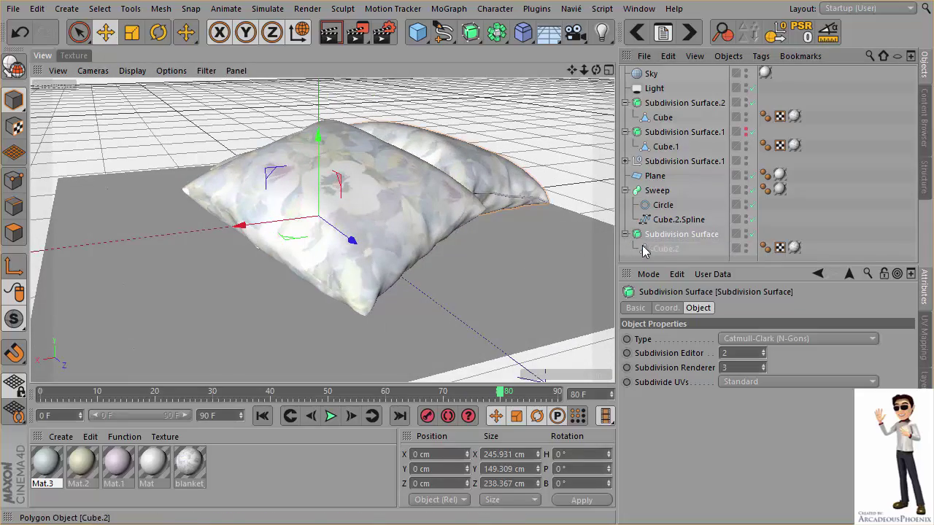
mouse_move(517, 226)
alt+mouse_down()
mouse_move(524, 264)
mouse_move(615, 263)
alt+mouse_up()
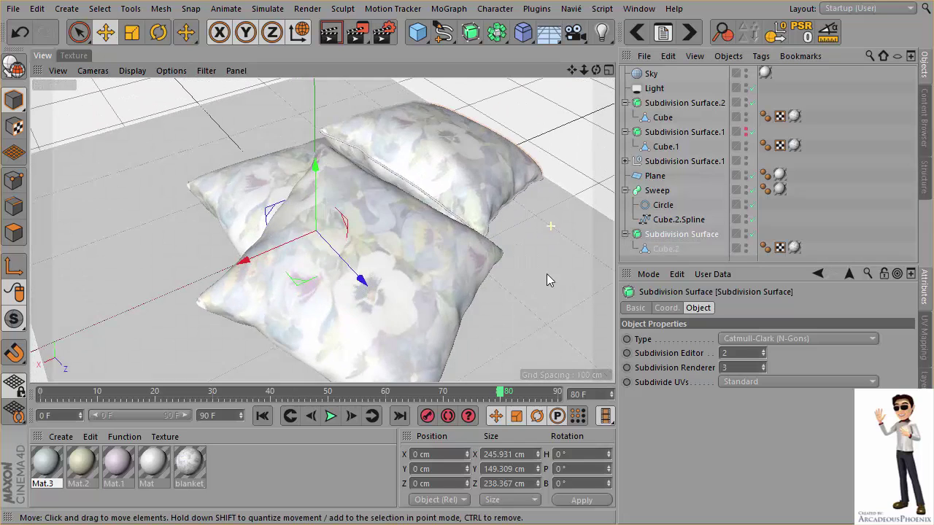
click(625, 234)
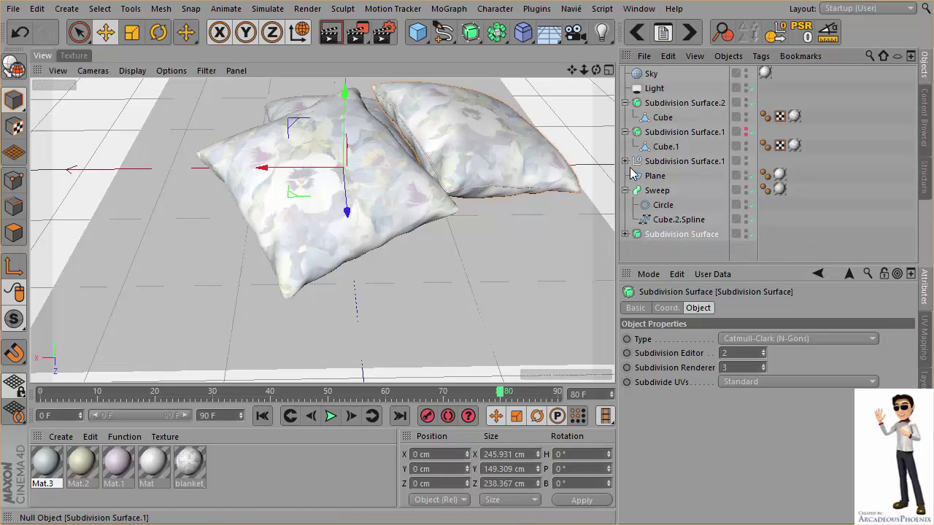
click(625, 161)
click(625, 161)
drag(675, 166, 656, 255)
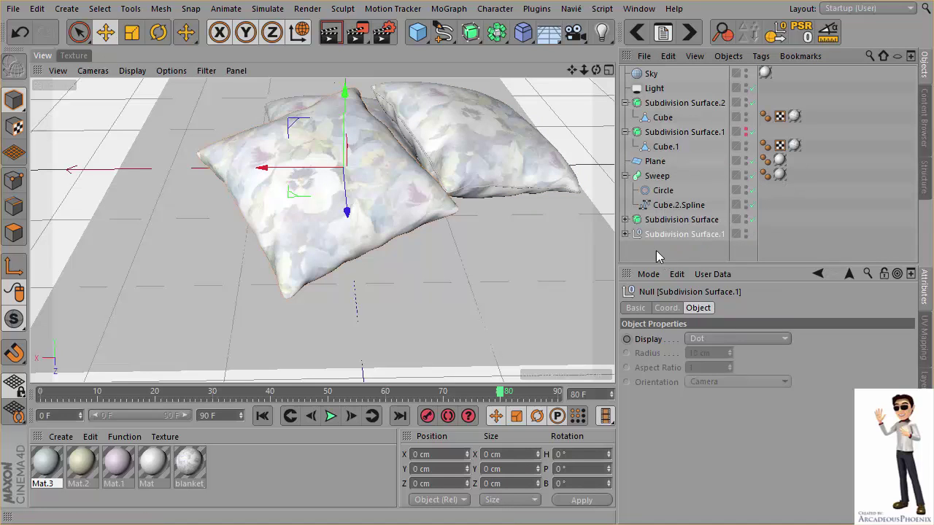
Set the viewport display to Quick Shading (Lines)
click(625, 234)
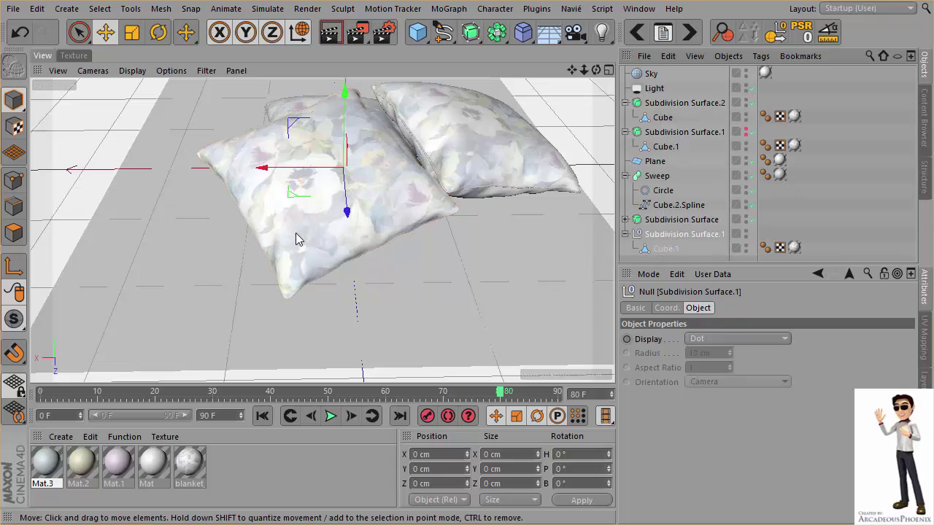
mouse_move(296, 232)
alt+mouse_down()
mouse_move(223, 216)
mouse_move(299, 318)
mouse_move(301, 304)
alt+mouse_up()
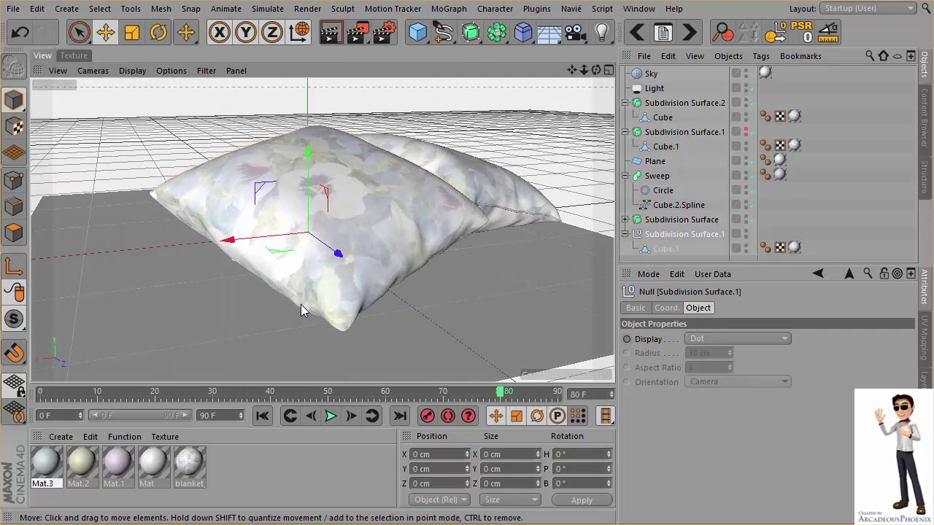
key(n)
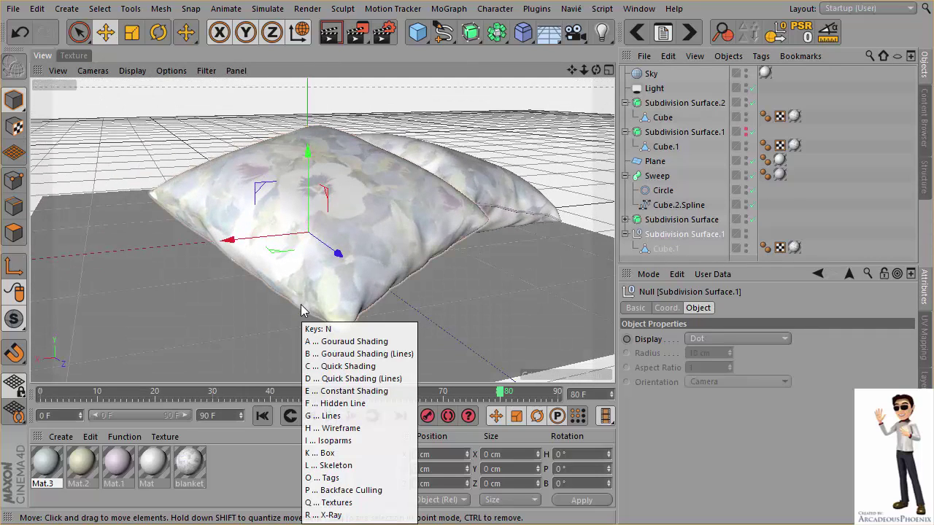
key(g)
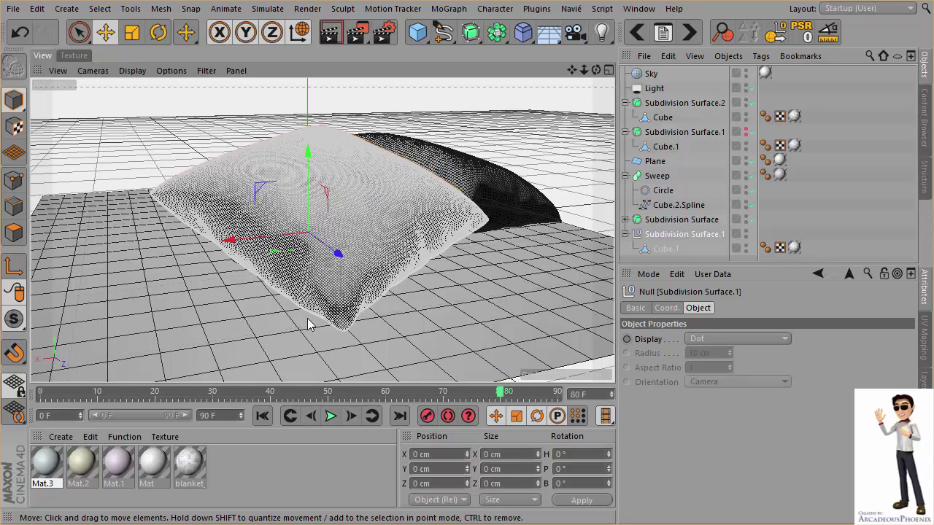
click(132, 70)
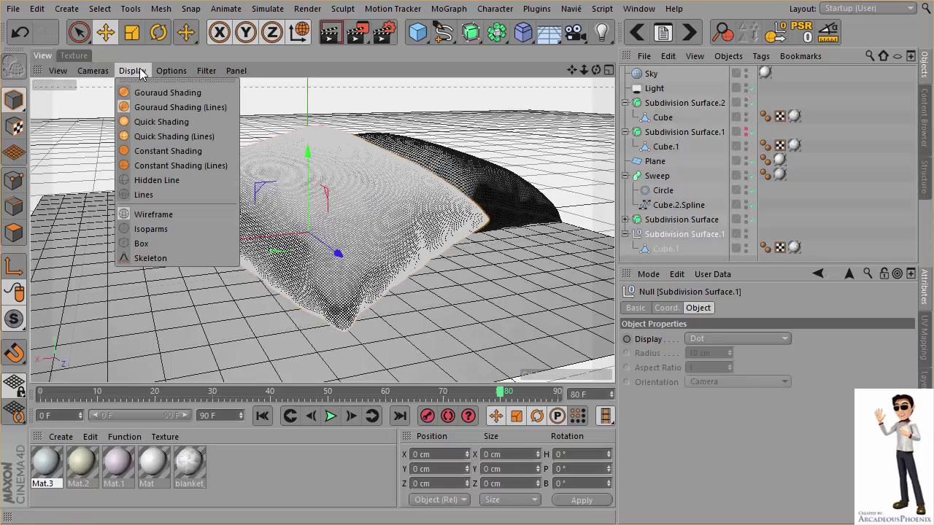
click(146, 132)
scroll(337, 323, up, 2)
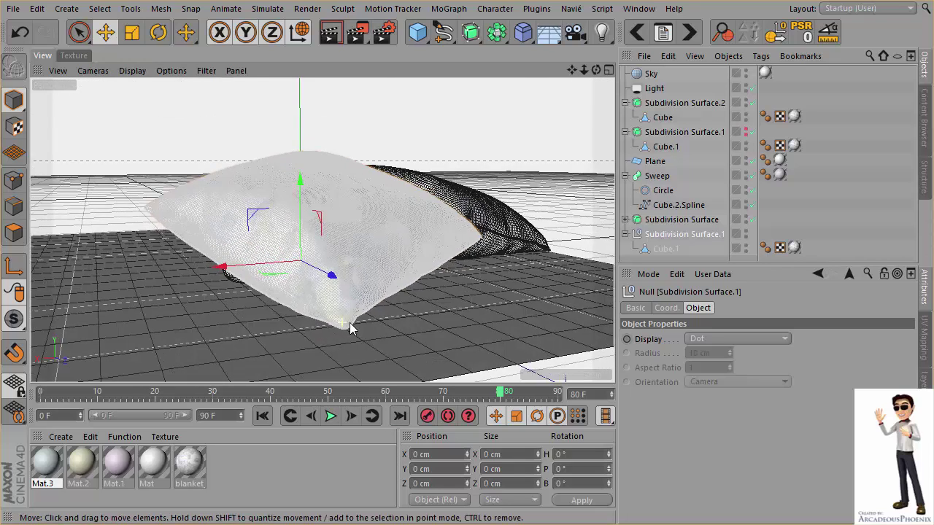
scroll(394, 324, up, 2)
scroll(446, 321, up, 2)
scroll(408, 332, up, 2)
Switch to Edge mode and select the front pillow's Cube.1 seam edges
mouse_move(361, 343)
alt+mouse_down()
mouse_move(323, 333)
mouse_move(350, 340)
mouse_move(349, 249)
alt+mouse_up()
mouse_move(348, 249)
alt+right_down()
mouse_move(369, 265)
mouse_move(394, 264)
alt+right_up()
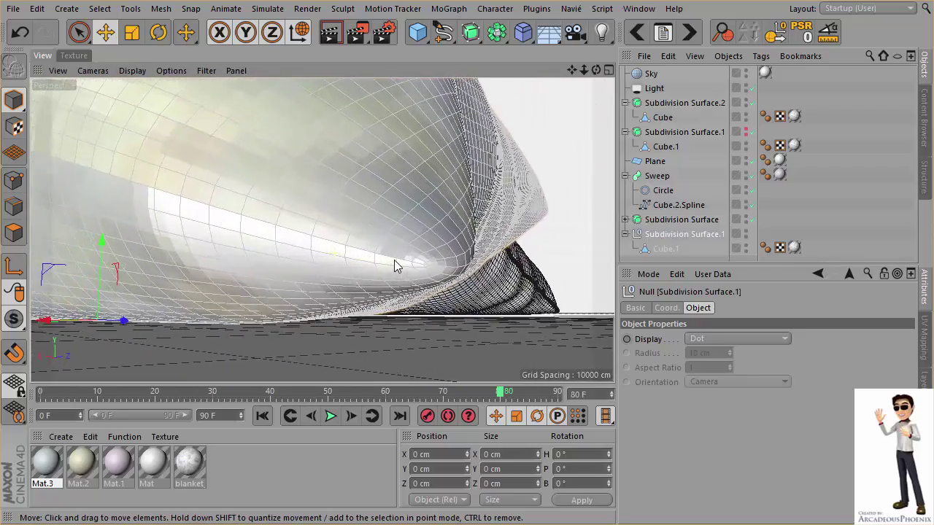
click(13, 207)
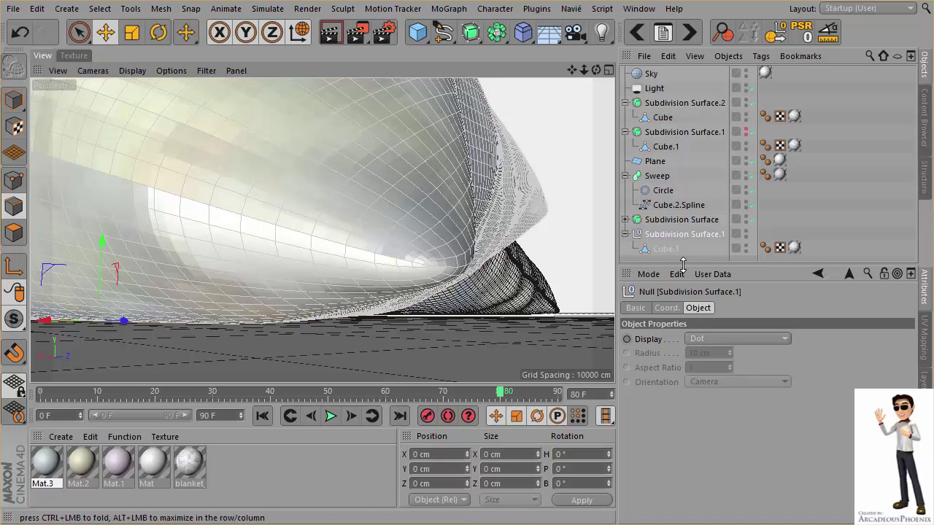
click(666, 249)
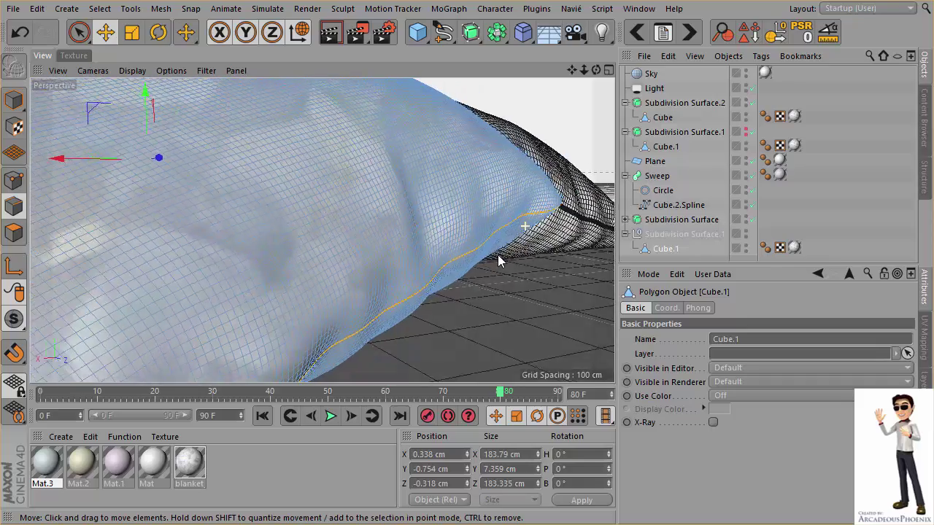
alt+drag(498, 255, 200, 145)
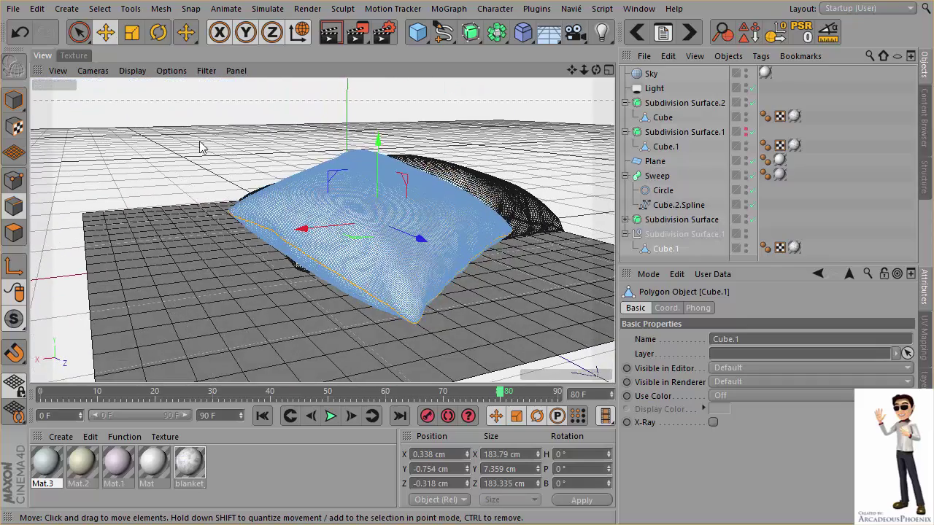
click(161, 9)
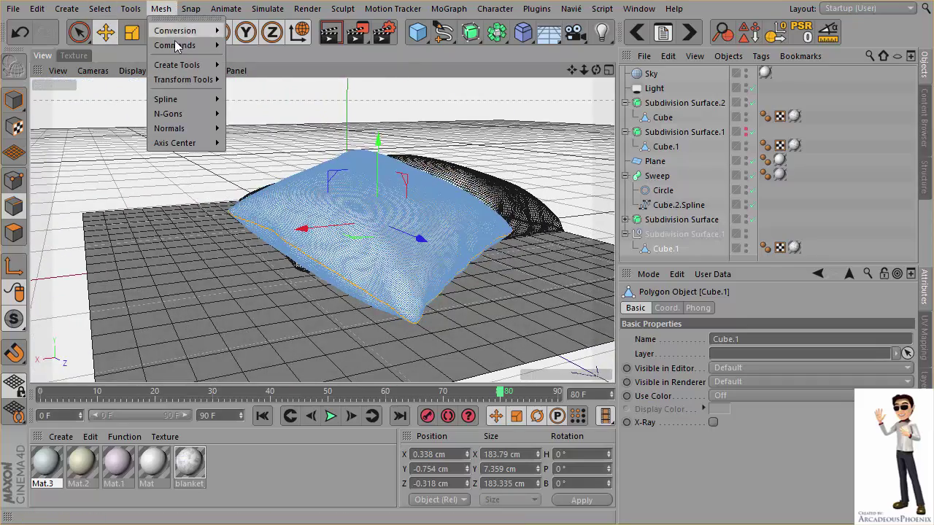
mouse_move(176, 45)
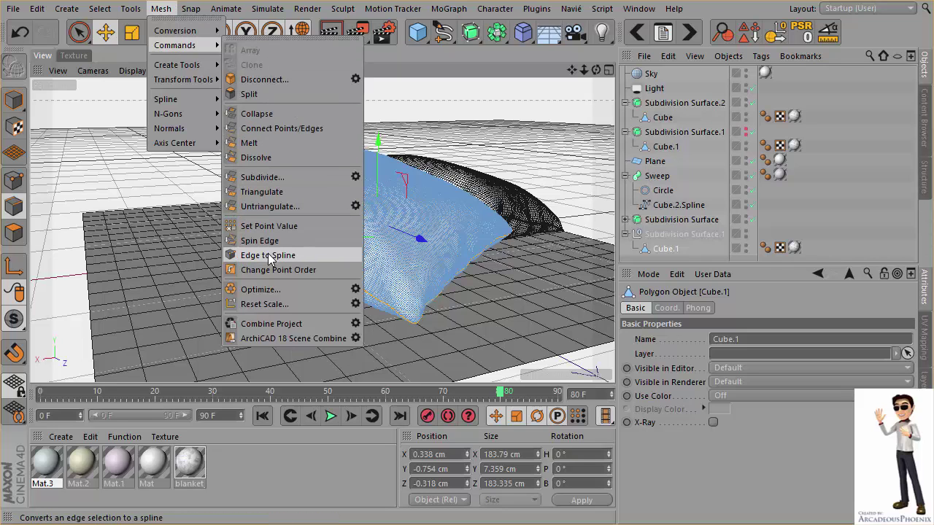
Convert the selected seam edges into Cube.1.Spline and keep it at the top level
click(269, 255)
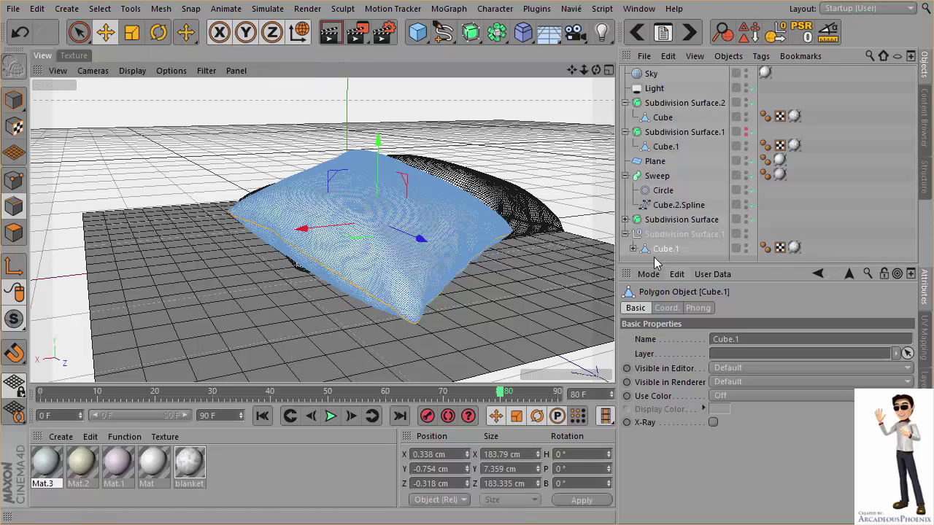
scroll(634, 254, down, 1)
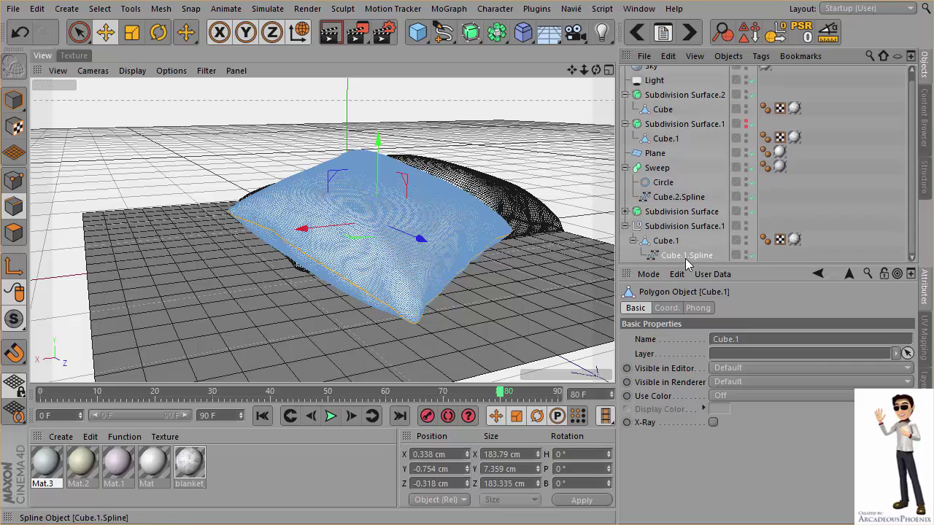
mouse_move(683, 261)
mouse_down()
mouse_move(634, 259)
mouse_move(686, 255)
mouse_up()
mouse_move(646, 257)
mouse_down()
mouse_move(634, 211)
mouse_move(640, 220)
mouse_up()
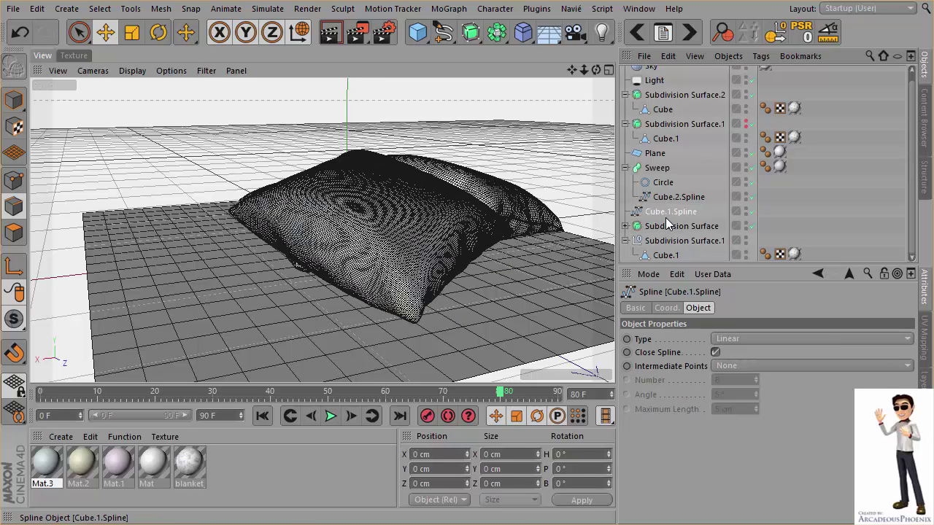
click(664, 242)
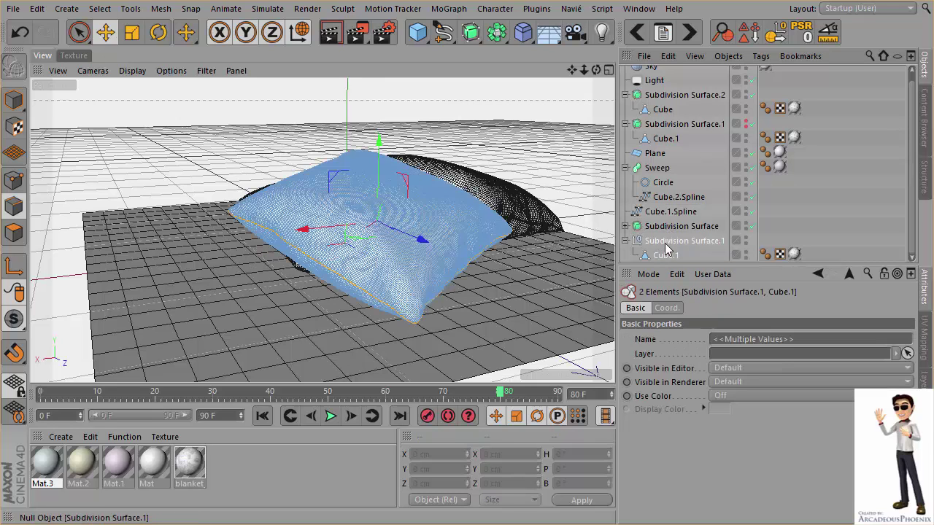
Delete the duplicate Subdivision Surface.1 and the extra Cube.1.Spline.1 copy
key(Delete)
mouse_move(658, 222)
mouse_down()
mouse_move(650, 252)
mouse_move(665, 206)
mouse_move(678, 248)
mouse_up()
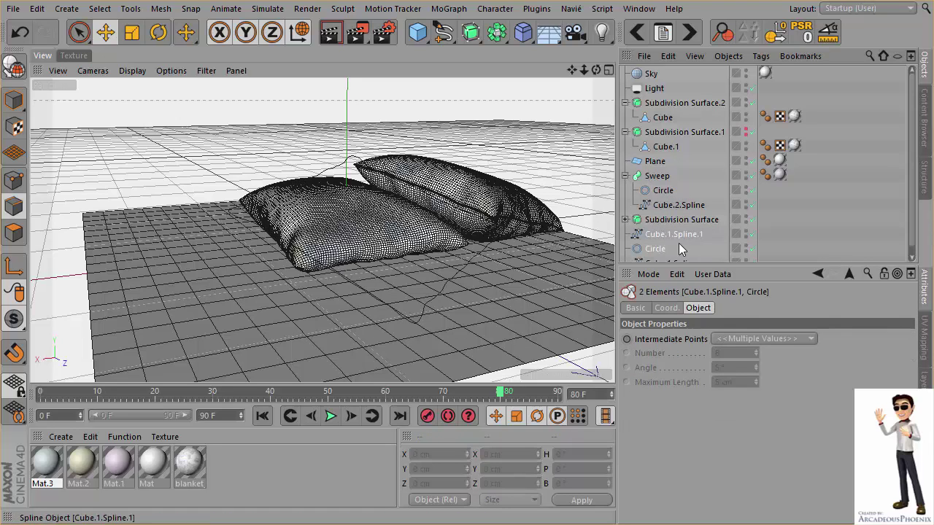
scroll(679, 247, down, 1)
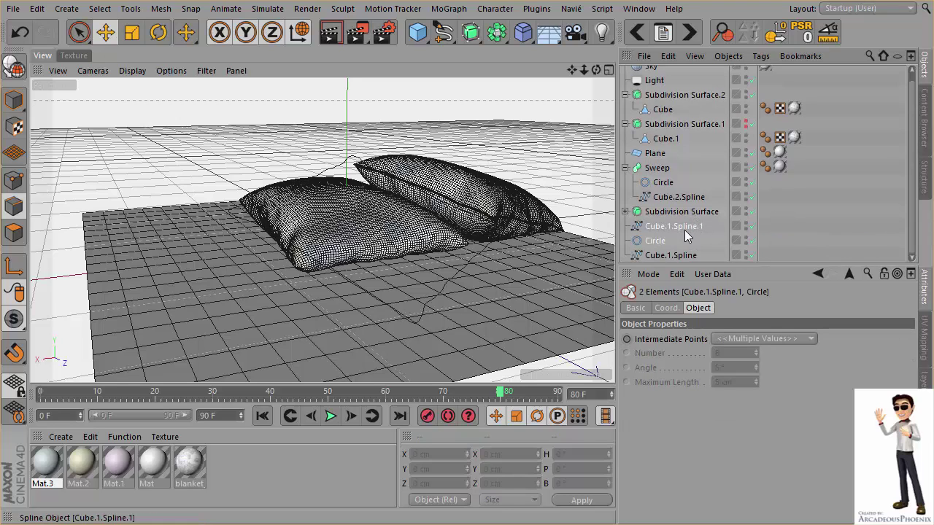
click(674, 227)
key(Delete)
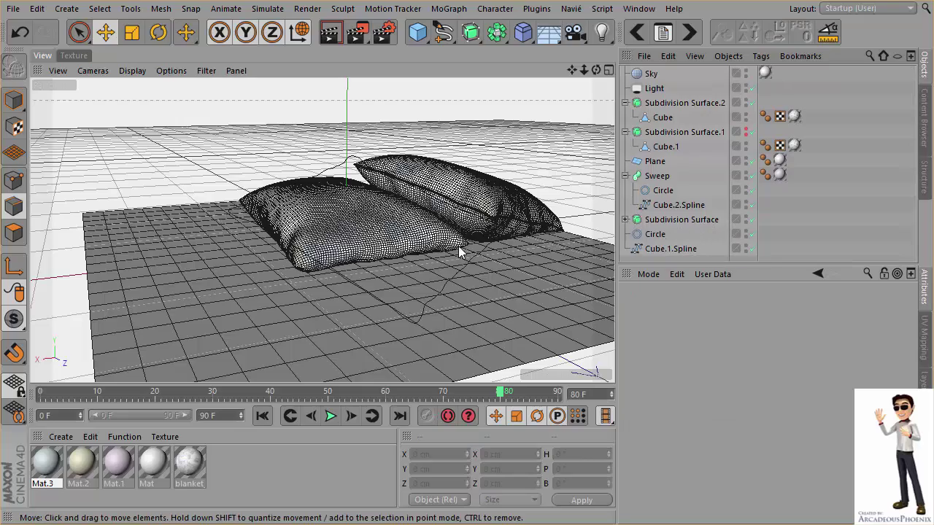
Select Circle and Cube.1.Spline together and move them above Subdivision Surface in the list
click(660, 248)
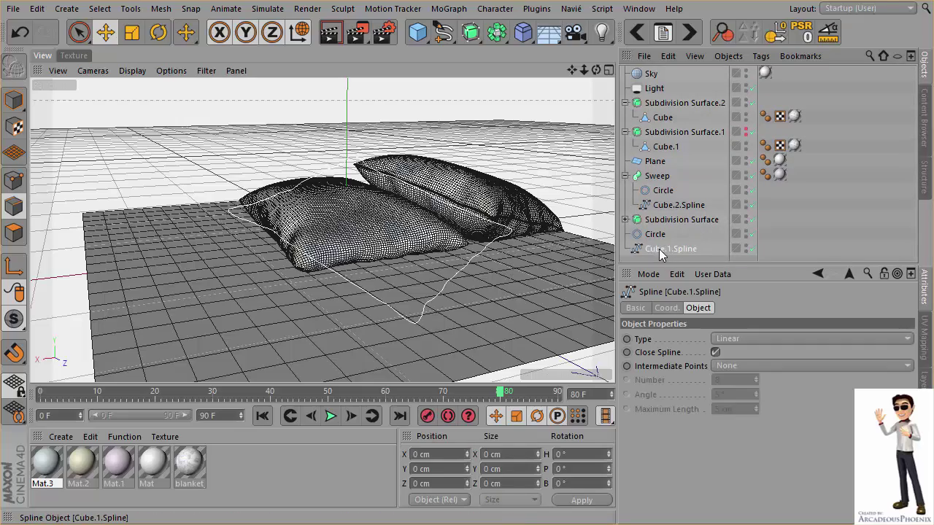
mouse_move(539, 252)
alt+mouse_down()
mouse_move(442, 264)
mouse_move(394, 283)
alt+mouse_up()
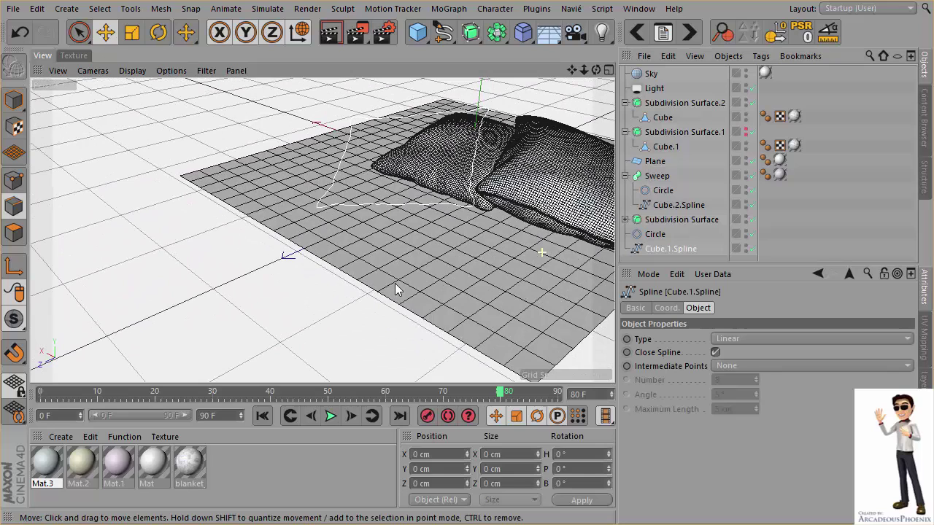
click(625, 220)
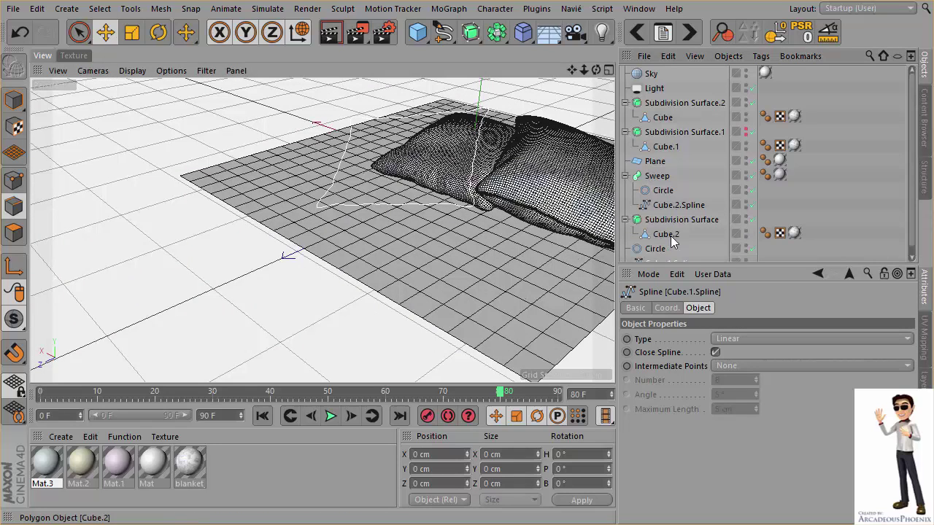
scroll(679, 227, down, 1)
ctrl+click(655, 244)
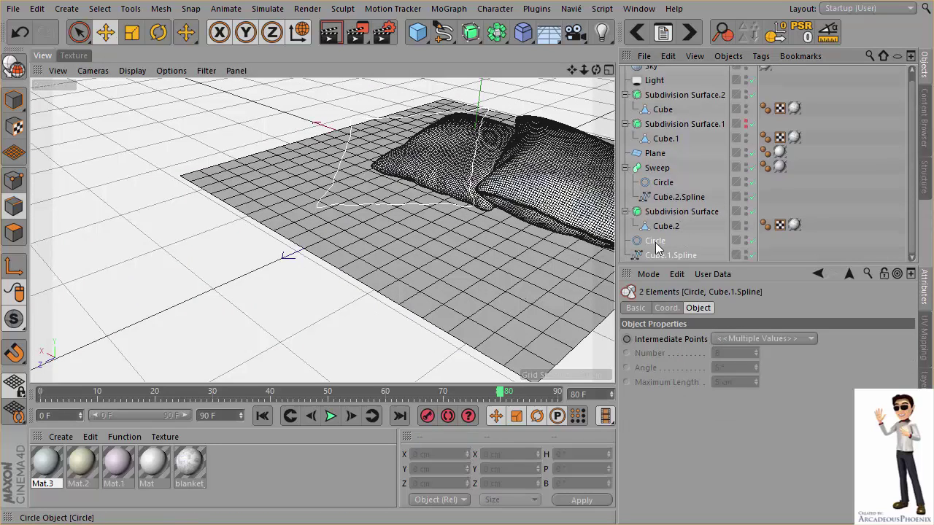
click(663, 257)
ctrl+click(652, 244)
drag(661, 253, 639, 259)
drag(629, 210, 629, 211)
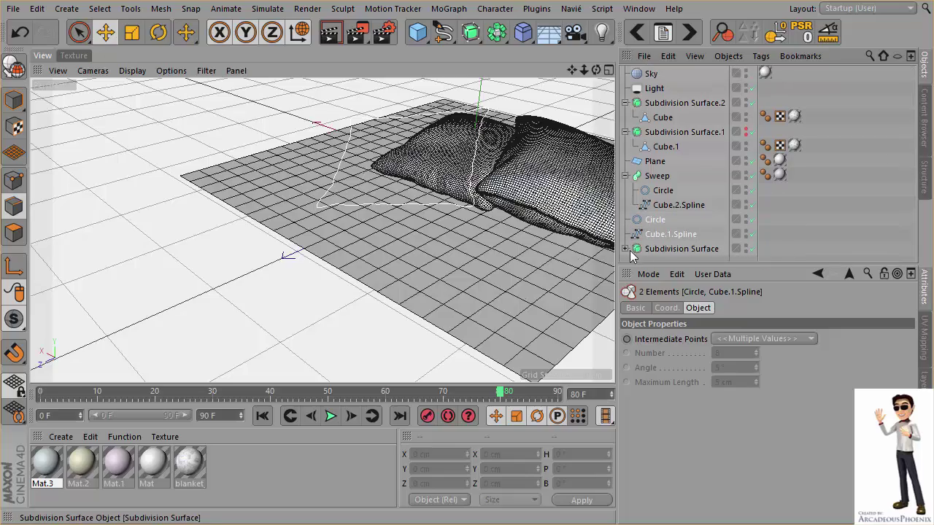
click(625, 241)
mouse_move(467, 186)
alt+mouse_down()
mouse_move(440, 256)
mouse_move(508, 89)
alt+mouse_up()
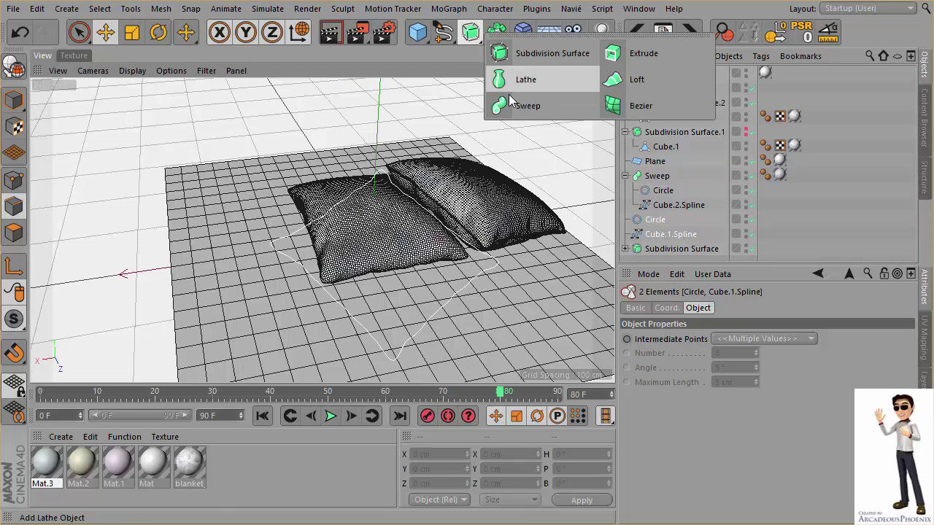
Add a top-level Sweep.1 and nest Circle and Cube.1.Spline inside it as piping
drag(471, 44, 509, 100)
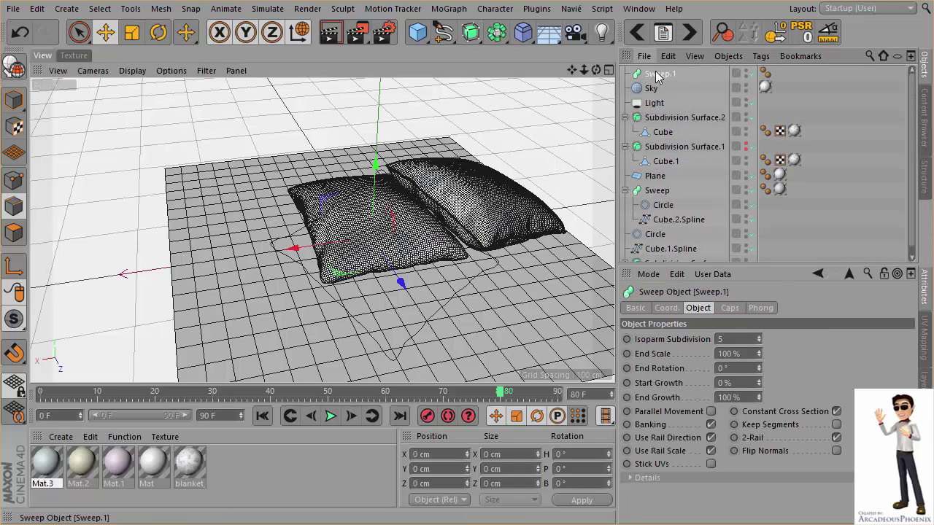
drag(632, 230, 633, 227)
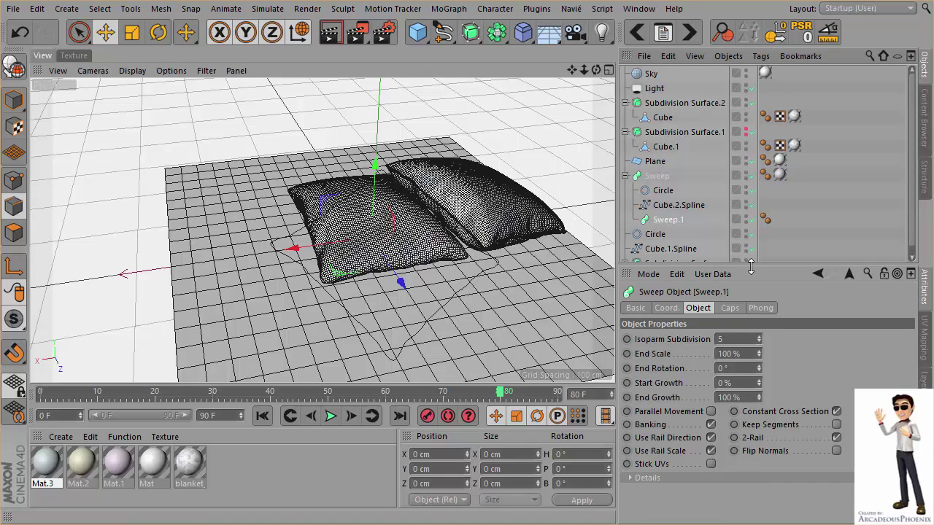
drag(751, 267, 751, 412)
click(699, 337)
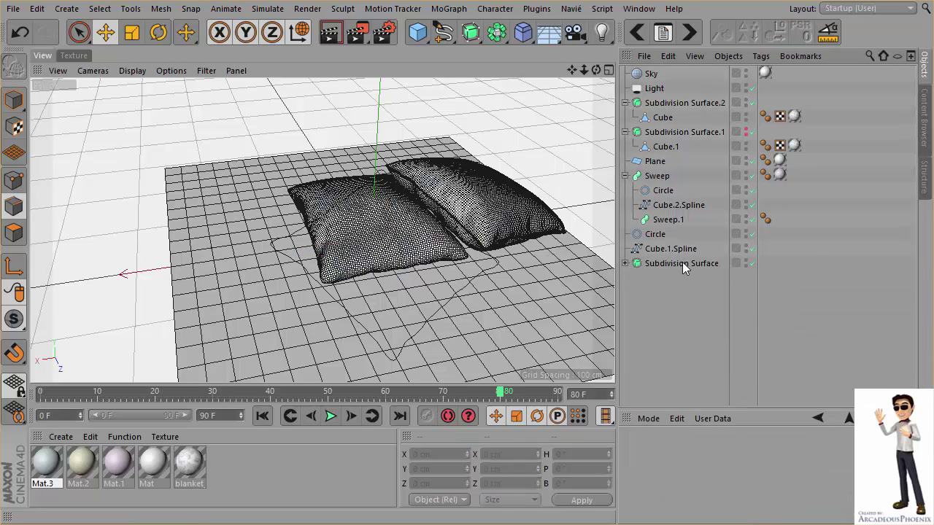
drag(666, 222, 627, 229)
click(660, 232)
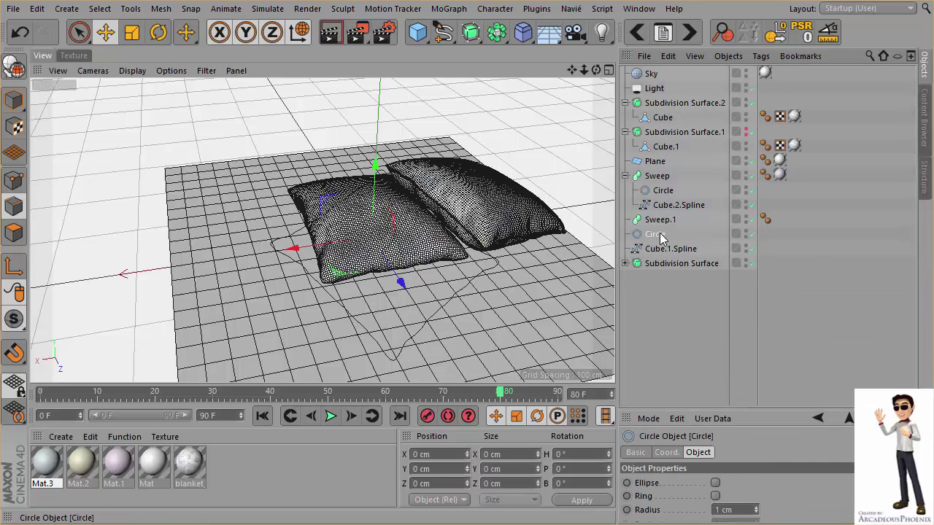
shift+click(657, 249)
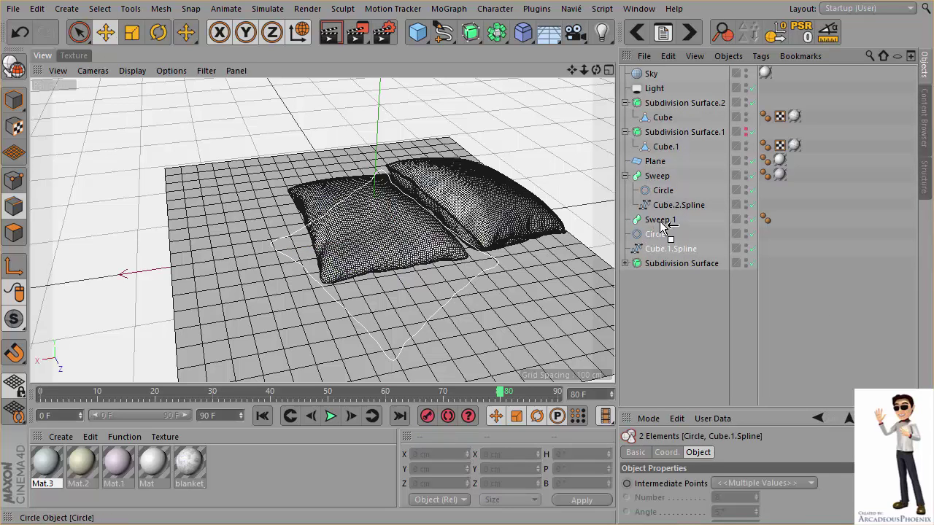
drag(665, 222, 662, 222)
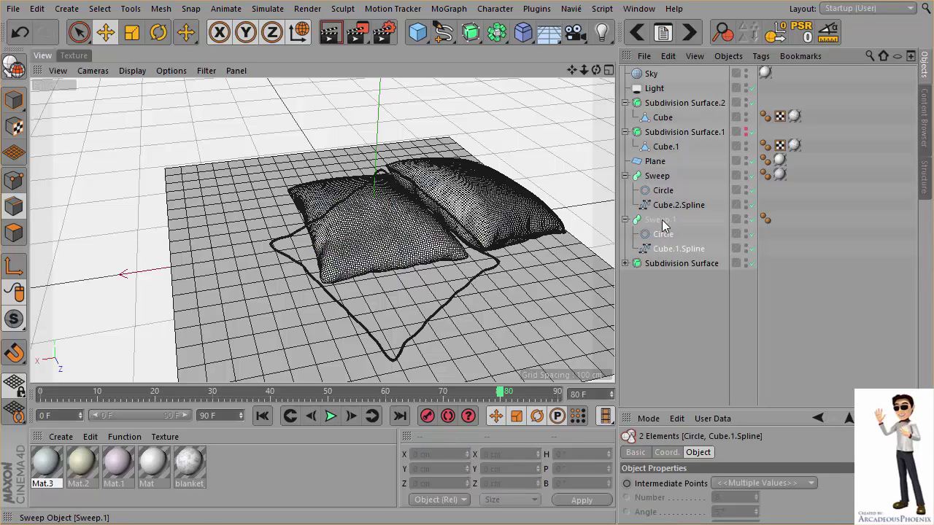
click(692, 312)
alt+drag(395, 370, 371, 368)
Disable Sweep.1 so only the thin seam path shows, and select Cube.1.Spline
scroll(446, 358, up, 3)
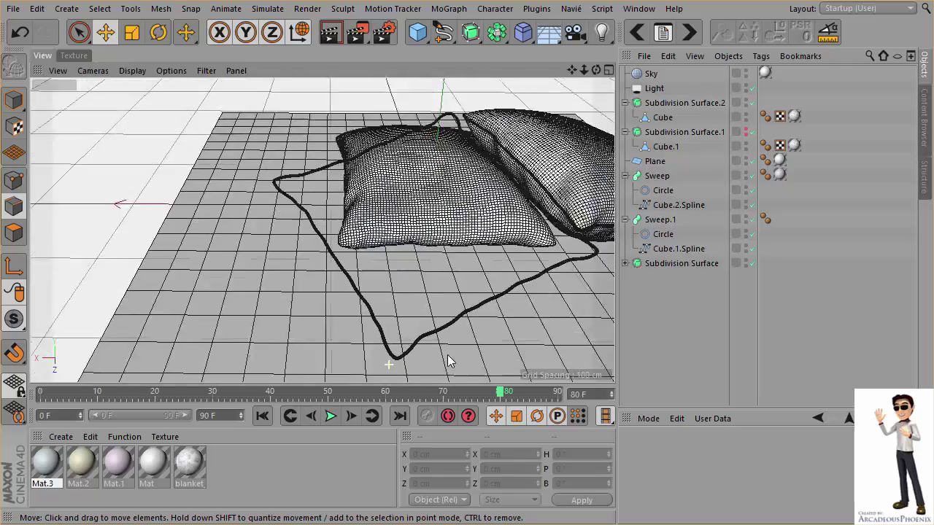
scroll(472, 328, up, 3)
scroll(357, 286, up, 3)
alt+drag(357, 286, 372, 285)
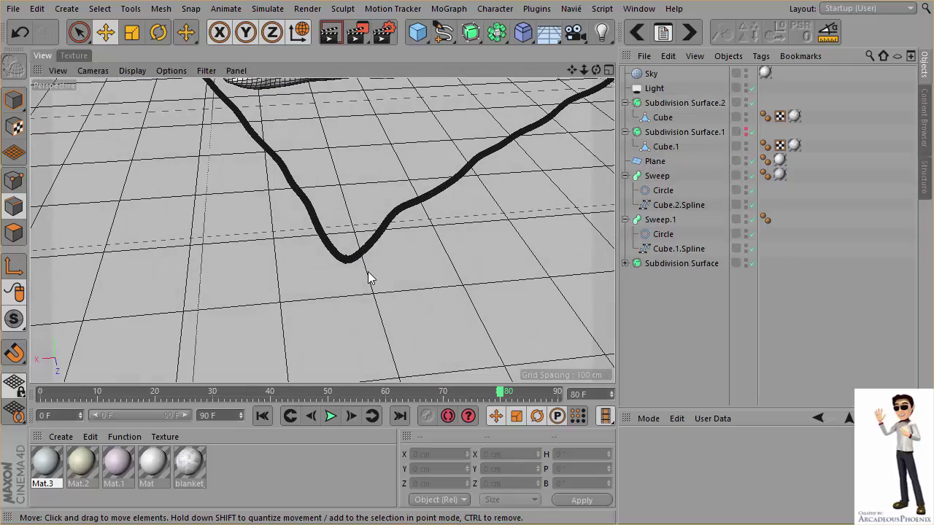
key(n)
key(Escape)
scroll(350, 264, up, 2)
scroll(349, 260, up, 2)
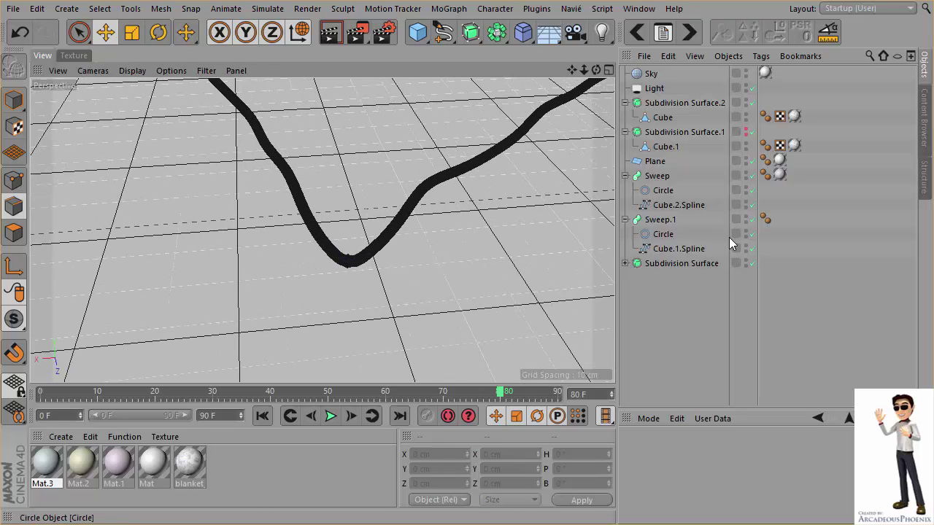
click(752, 220)
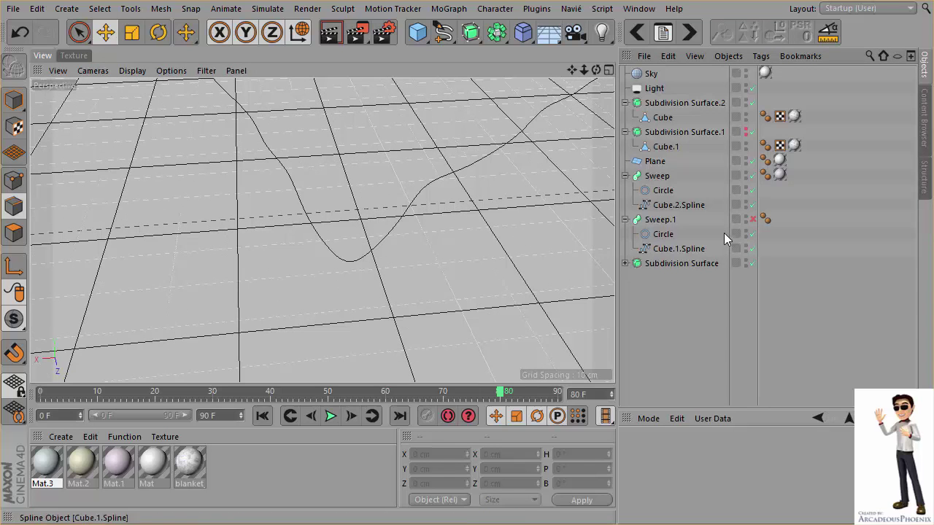
click(662, 245)
scroll(336, 280, up, 2)
Switch to Points mode on Cube.1.Spline and clear the point selection
scroll(365, 281, up, 2)
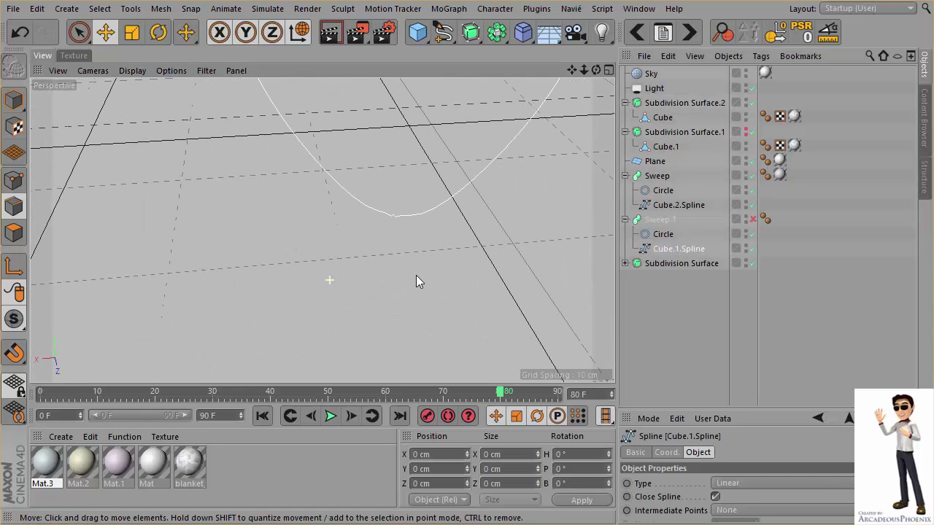
scroll(408, 280, up, 2)
scroll(369, 280, up, 2)
scroll(433, 306, up, 2)
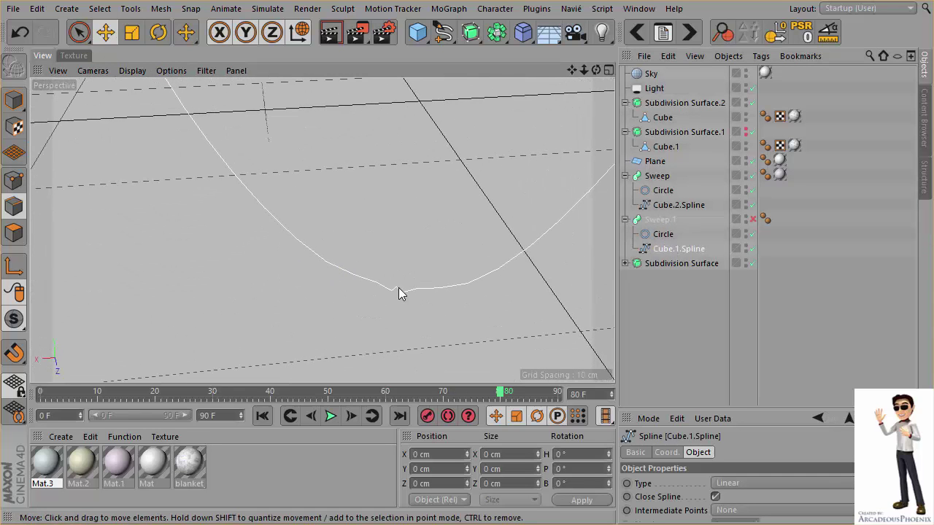
click(14, 179)
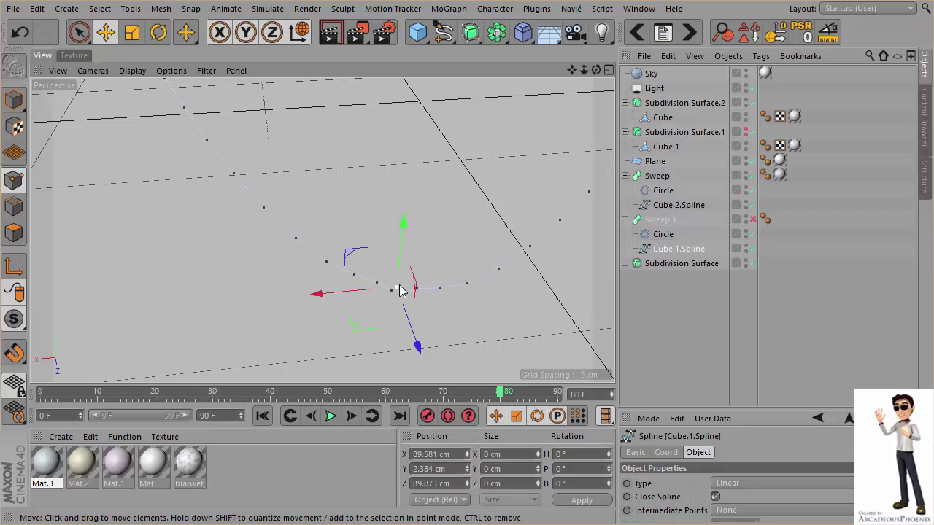
click(418, 256)
scroll(418, 257, down, 2)
scroll(363, 226, down, 3)
Zoom in on the pillow surface and adjust a point on the piping path
mouse_move(354, 341)
alt+mouse_down()
mouse_move(322, 230)
mouse_move(297, 268)
mouse_move(237, 277)
alt+mouse_up()
scroll(318, 247, up, 3)
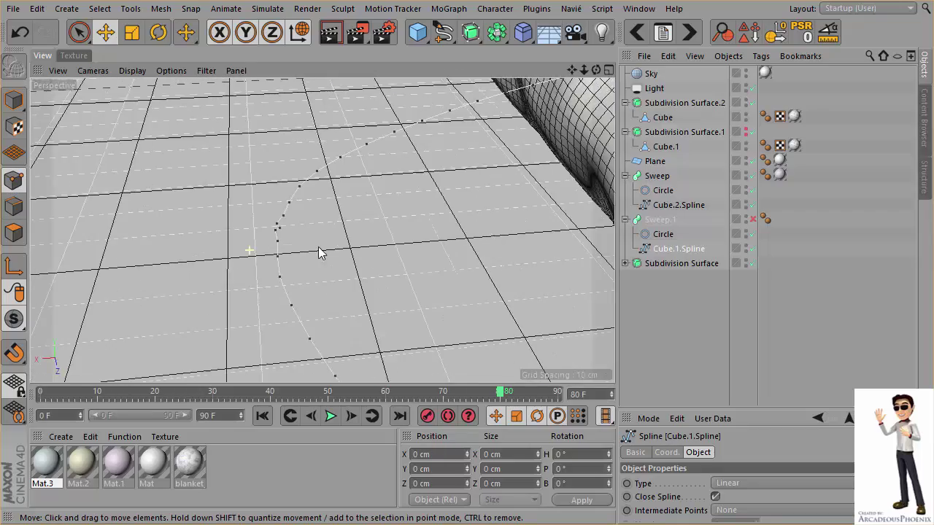
scroll(328, 237, up, 2)
scroll(356, 209, down, 3)
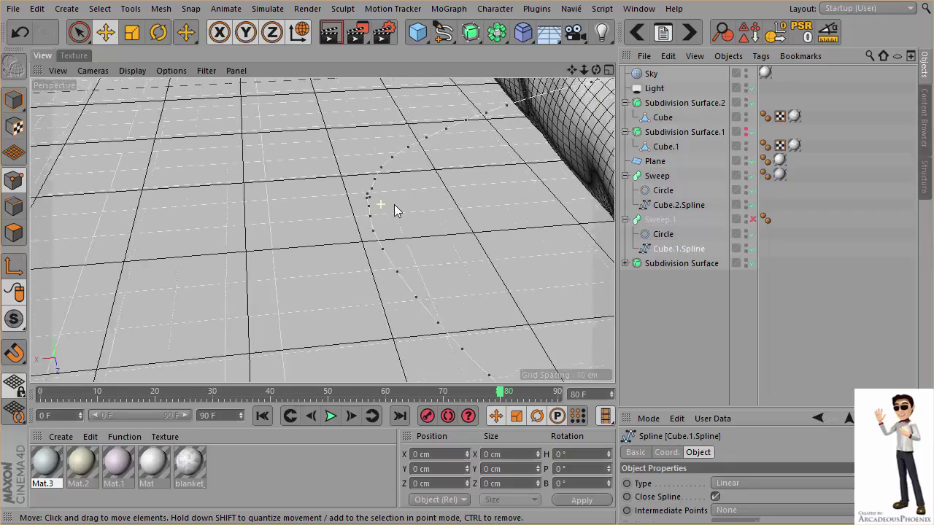
scroll(394, 205, up, 2)
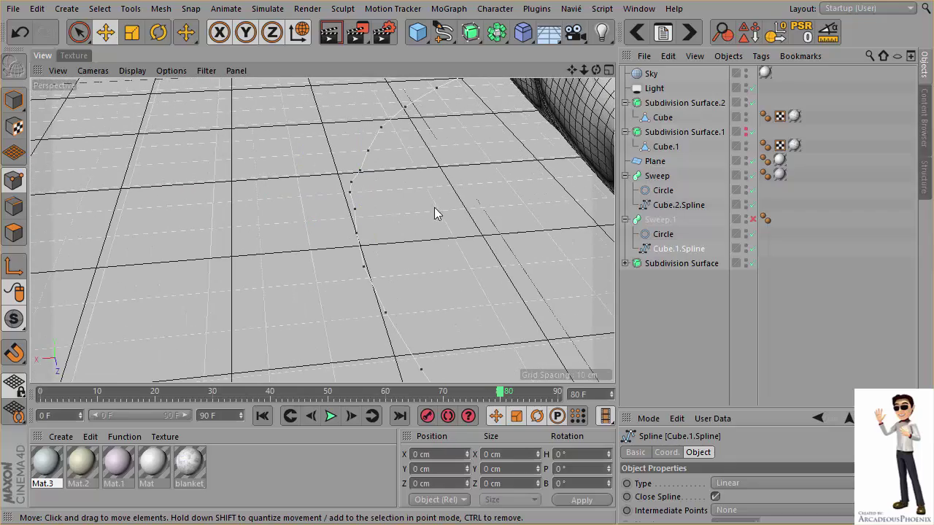
mouse_move(435, 211)
alt+mouse_down()
mouse_move(444, 210)
mouse_move(383, 266)
mouse_move(364, 235)
mouse_move(472, 233)
mouse_move(447, 258)
mouse_move(328, 283)
alt+mouse_up()
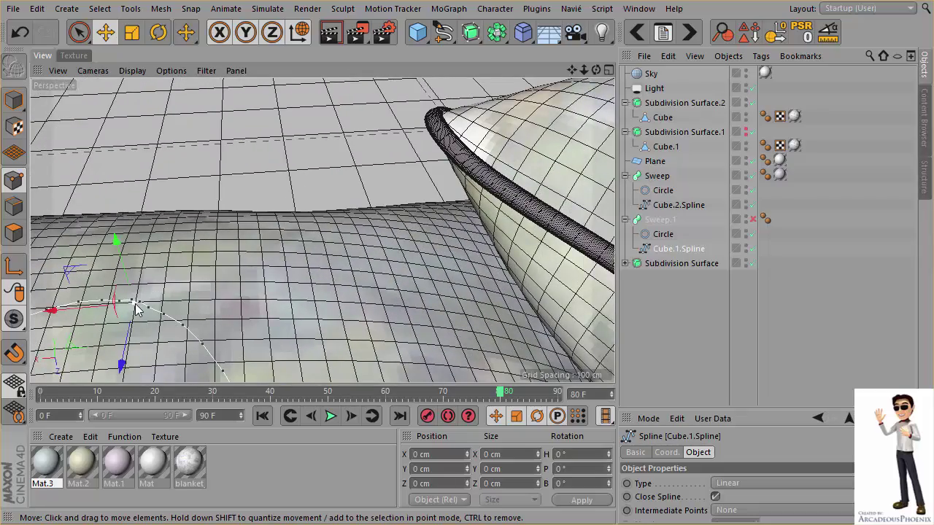
mouse_move(350, 329)
alt+mouse_down()
mouse_move(396, 276)
mouse_move(369, 183)
mouse_move(264, 123)
mouse_move(271, 108)
mouse_move(271, 152)
mouse_move(401, 248)
mouse_move(346, 115)
mouse_move(358, 197)
mouse_move(332, 210)
mouse_move(500, 261)
mouse_move(473, 300)
mouse_move(475, 292)
alt+mouse_up()
click(542, 288)
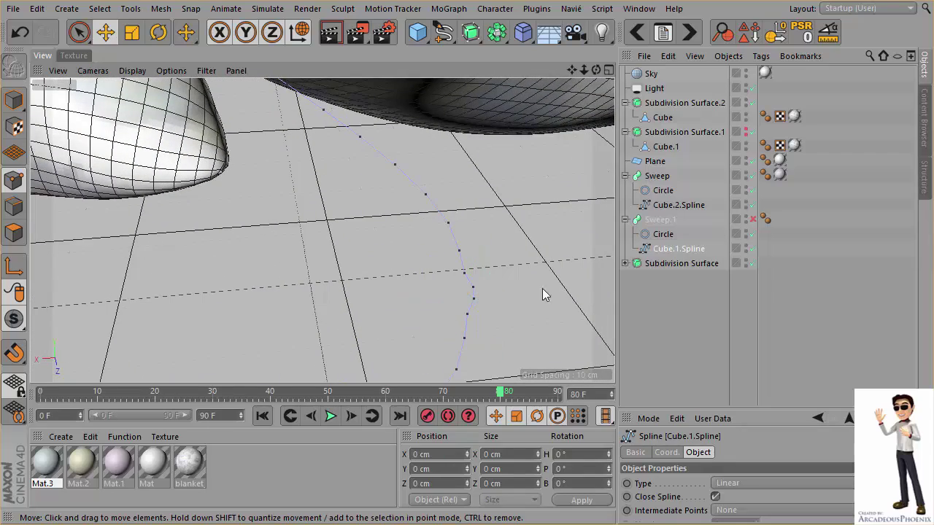
Re-enable Sweep.1, return to Model mode, and show the third pillow in the viewport
click(752, 219)
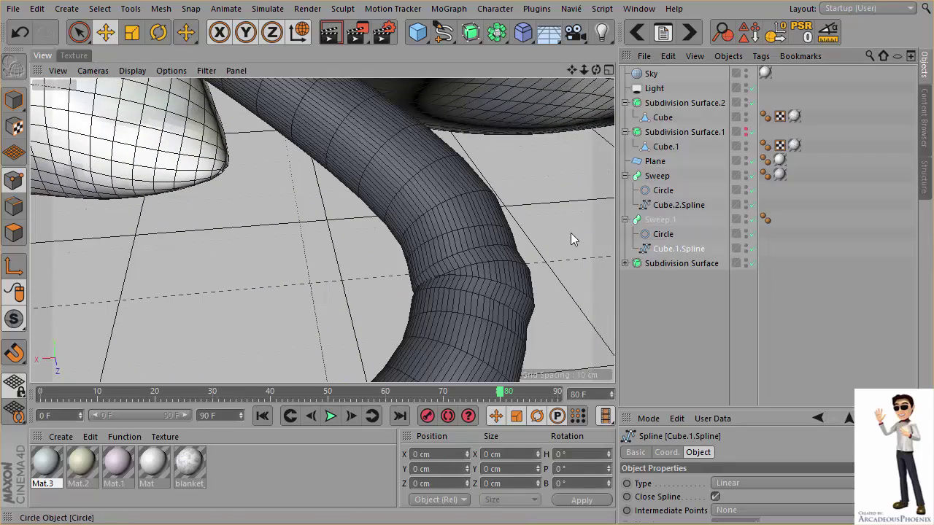
alt+right_drag(570, 232, 357, 252)
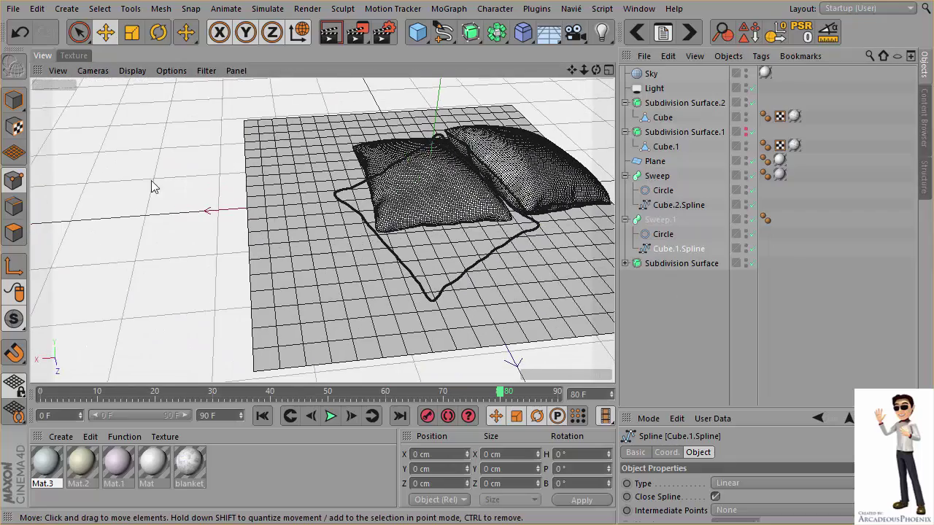
click(13, 100)
click(180, 187)
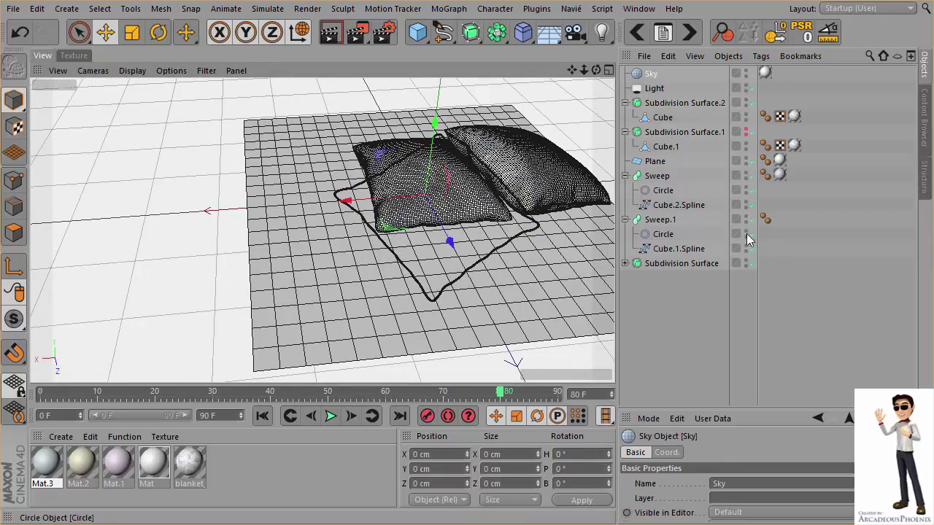
click(745, 132)
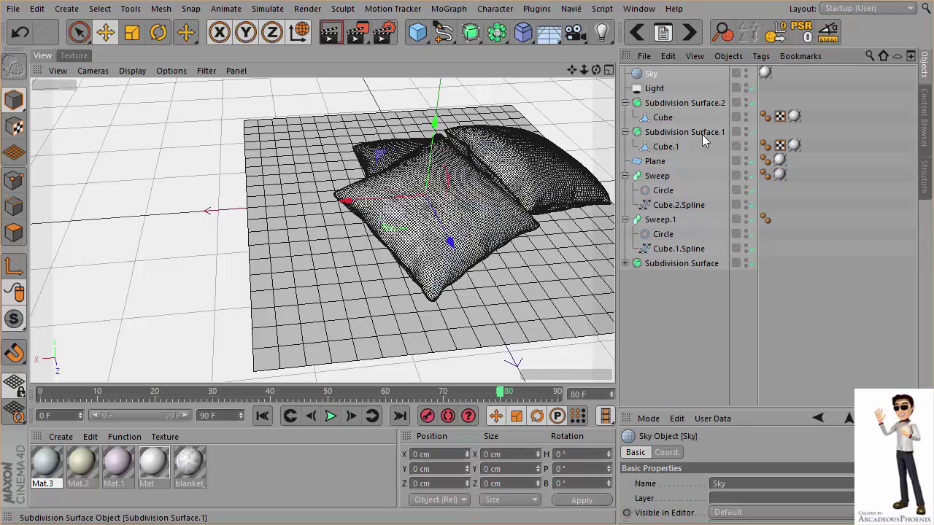
Switch the viewport to Gouraud Shading so the pillows show their floral textures
click(665, 298)
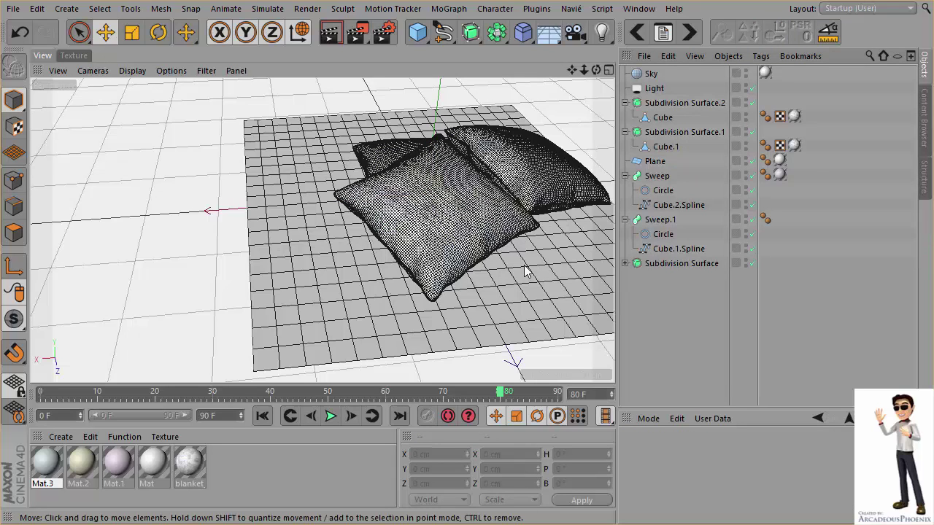
key(n)
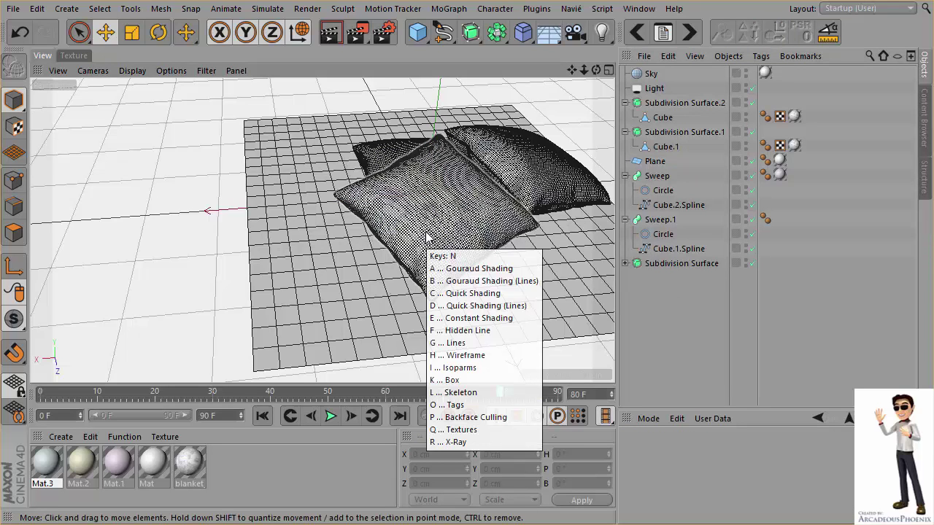
key(a)
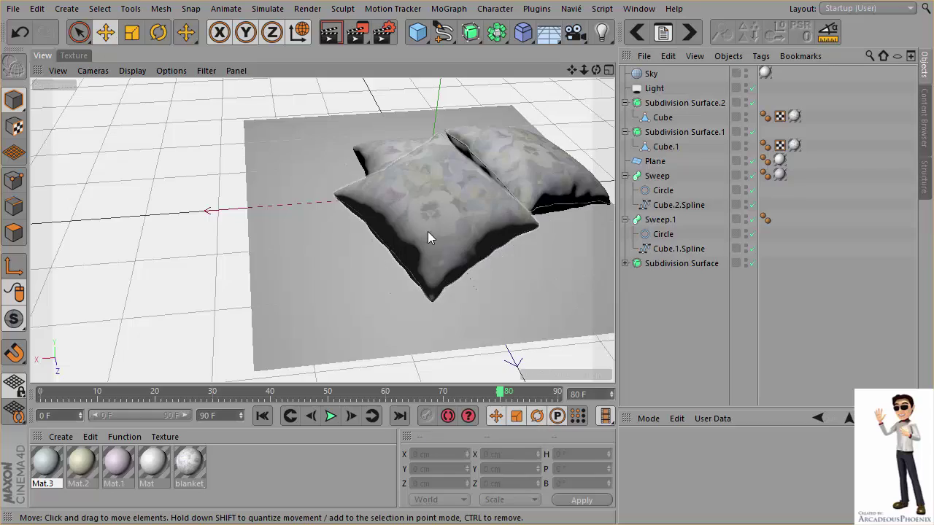
mouse_move(427, 231)
alt+mouse_down()
mouse_move(363, 299)
mouse_move(547, 243)
mouse_move(490, 241)
mouse_move(421, 265)
mouse_move(327, 270)
mouse_move(330, 224)
alt+mouse_up()
alt+right_drag(330, 224, 392, 239)
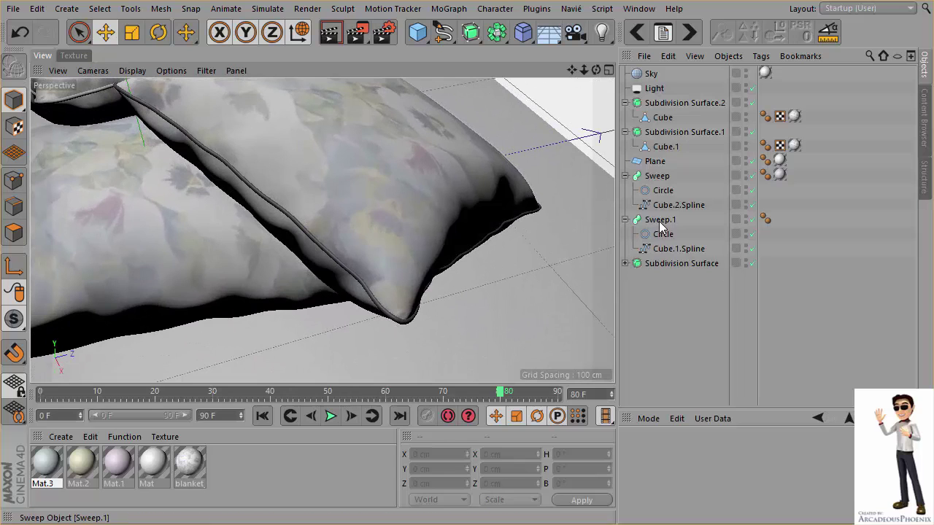
Apply the cream Mat.2 material to the Sweep.1 piping, then select Subdivision Surface.2
click(659, 223)
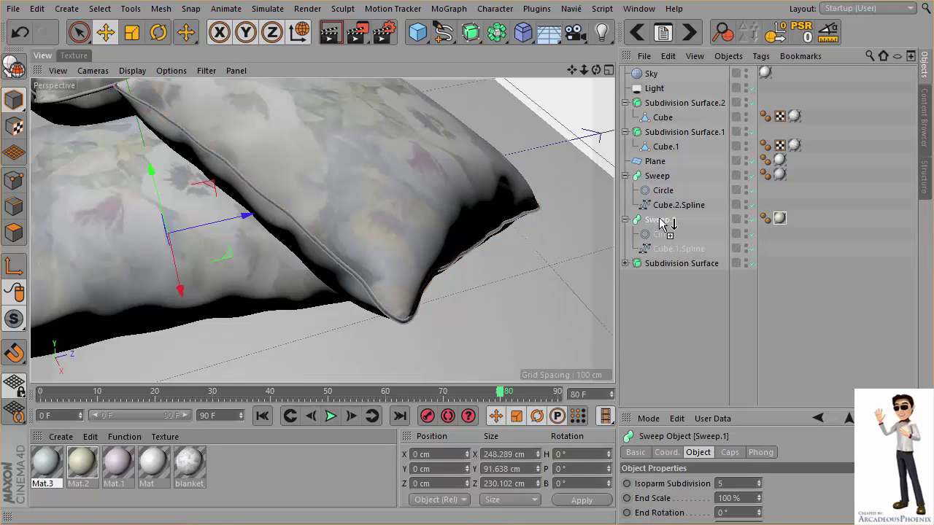
click(779, 217)
mouse_move(518, 191)
alt+right_down()
mouse_move(500, 192)
mouse_move(427, 260)
alt+right_up()
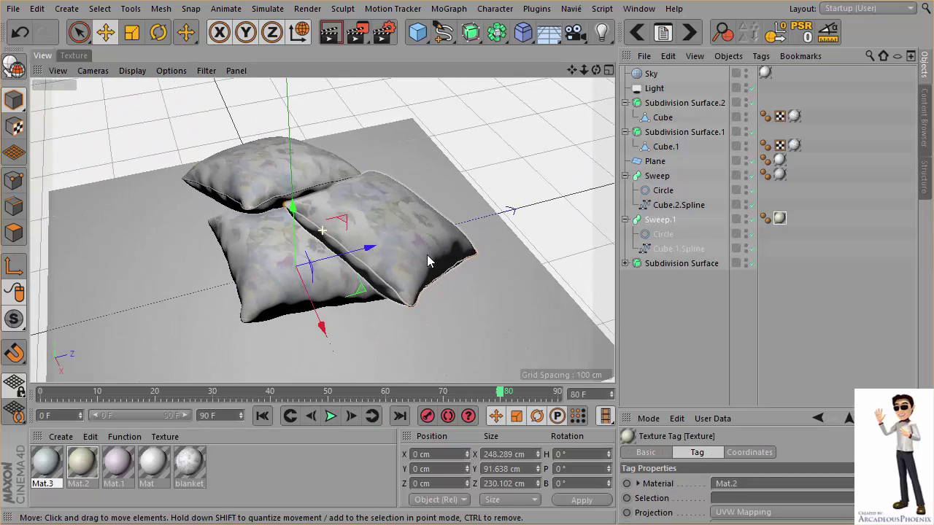
click(502, 154)
mouse_move(494, 159)
alt+mouse_down()
mouse_move(191, 233)
mouse_move(277, 221)
alt+mouse_up()
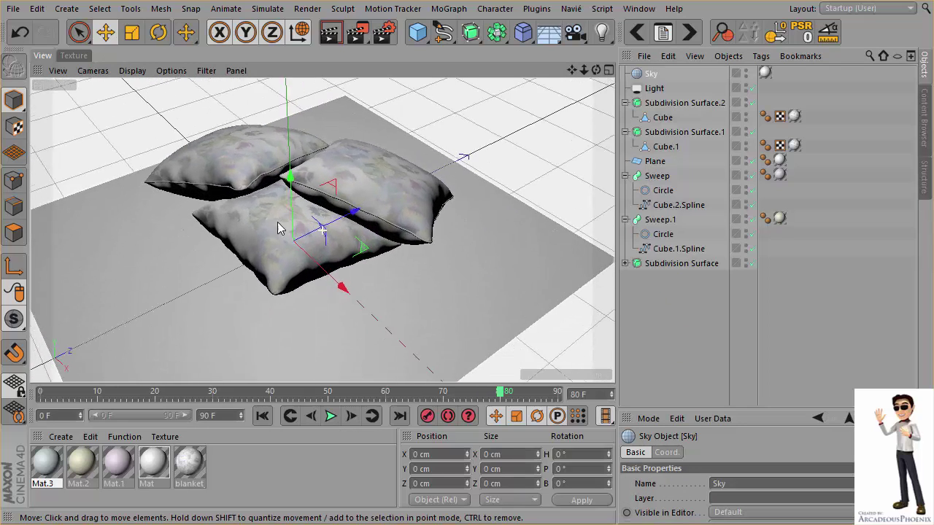
click(277, 222)
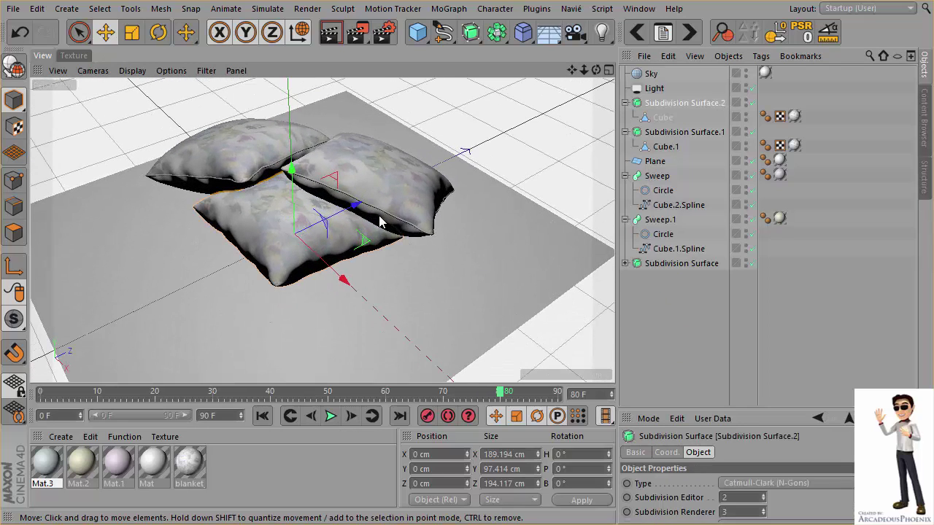
Bake Subdivision Surface.2 into a current-state copy at the list's end and select its Cube
right_click(680, 110)
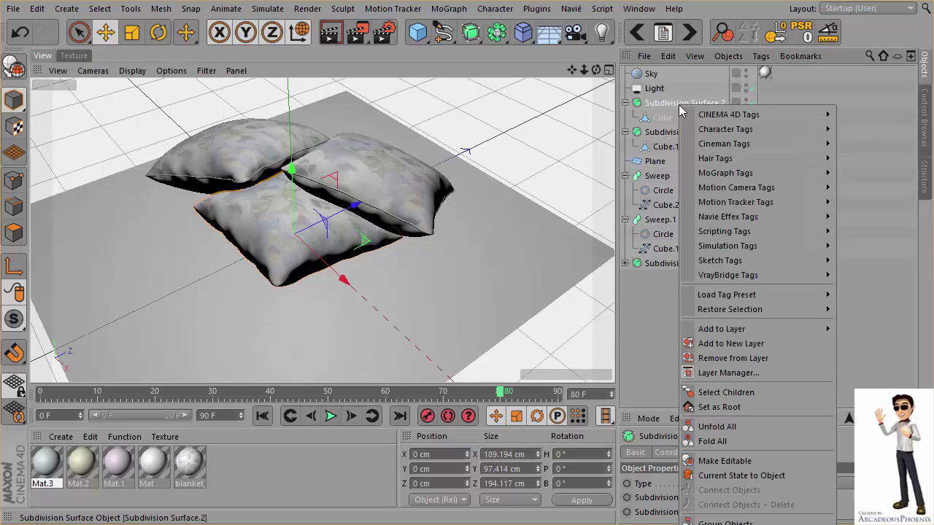
click(709, 475)
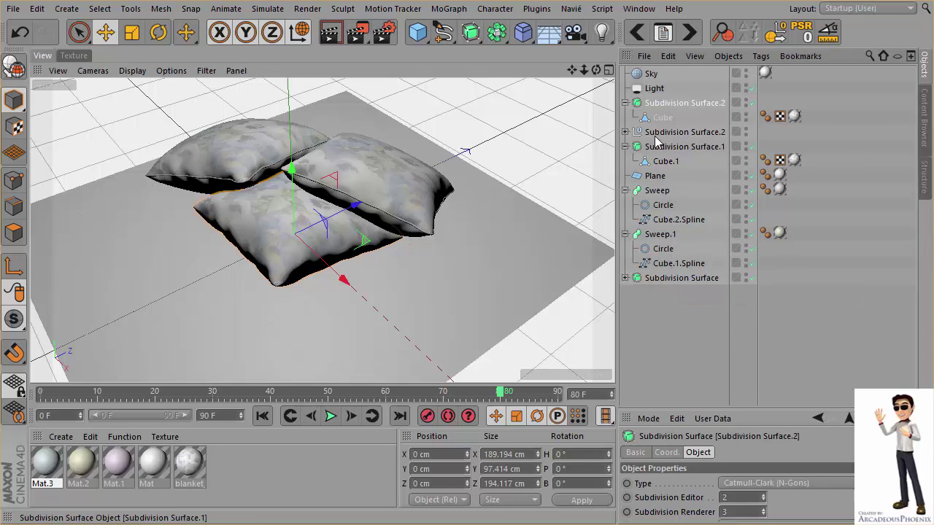
drag(654, 329, 658, 327)
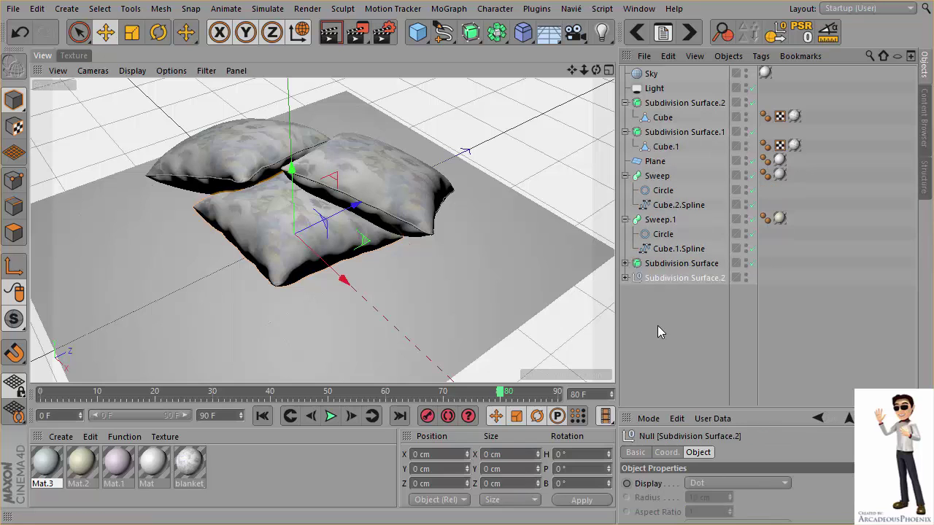
click(625, 278)
click(663, 296)
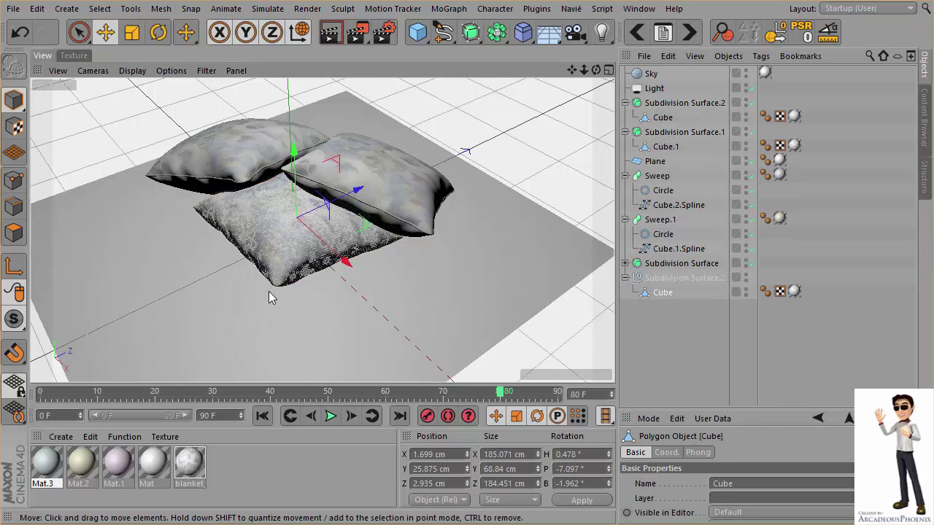
Switch to Gouraud Shading (Lines) and zoom in on the pillow corner's polygon grid
mouse_move(269, 291)
alt+mouse_down()
mouse_move(253, 290)
mouse_move(375, 259)
alt+mouse_up()
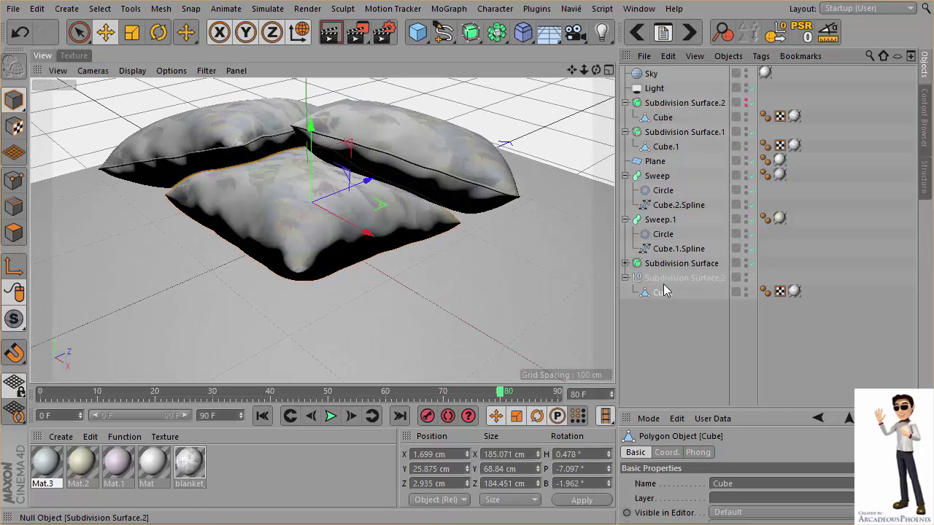
scroll(316, 282, up, 2)
scroll(316, 283, up, 5)
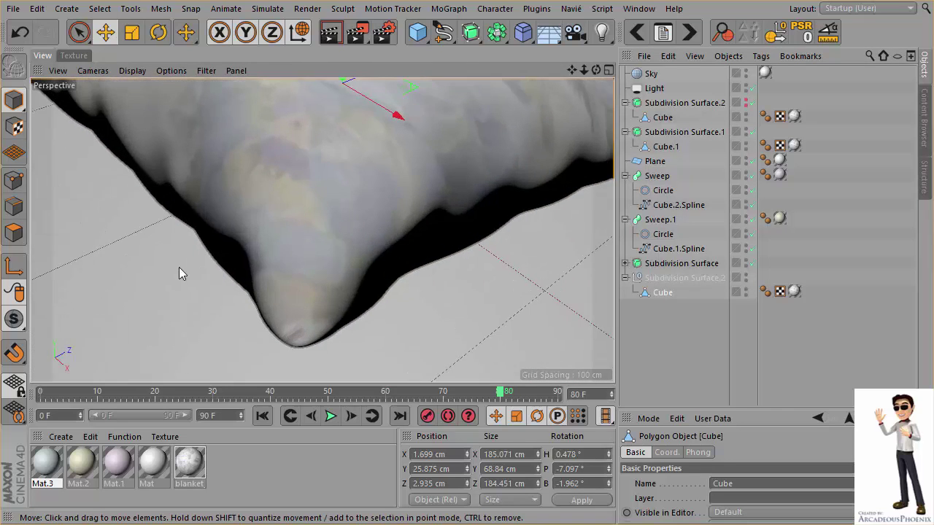
key(n)
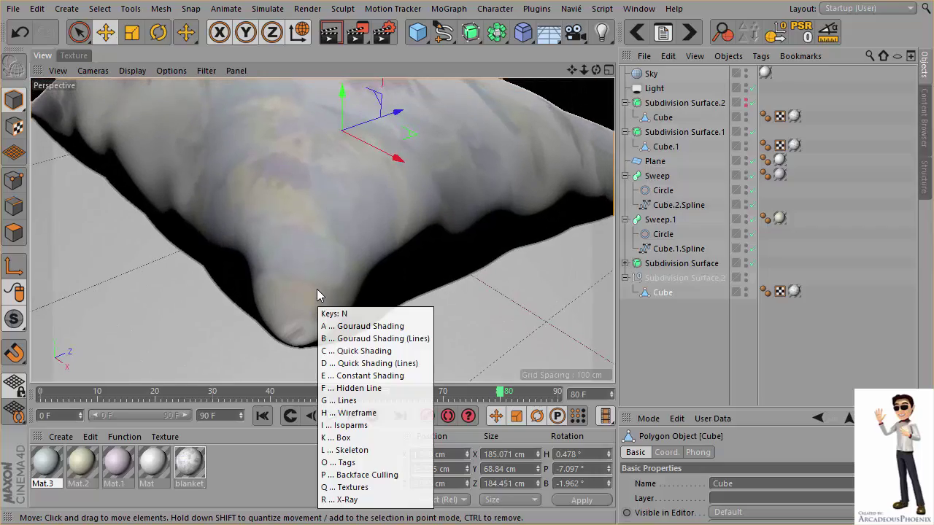
key(b)
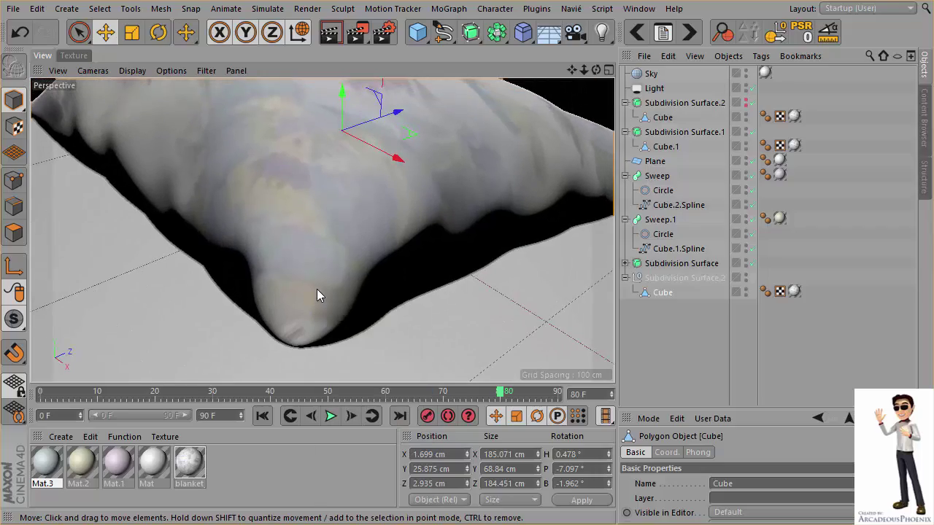
scroll(324, 336, down, 2)
scroll(327, 355, down, 2)
scroll(327, 350, up, 2)
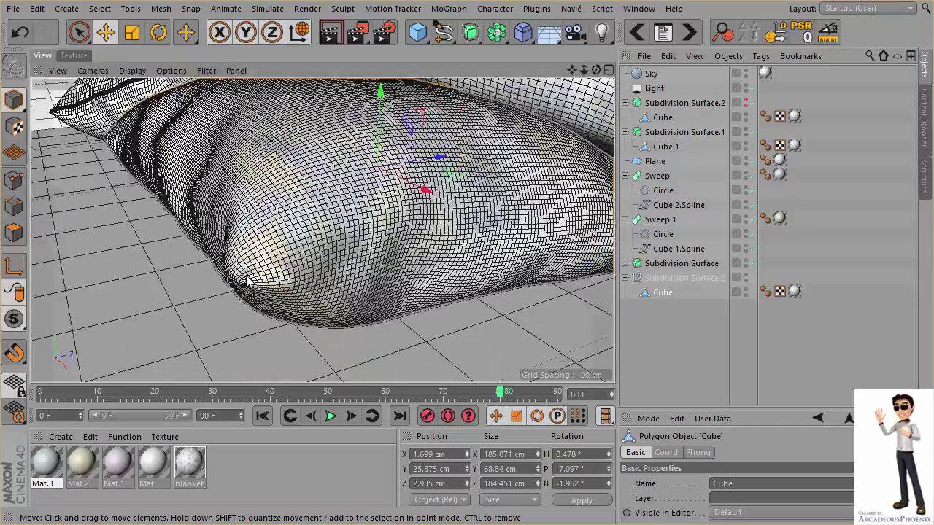
scroll(327, 328, up, 2)
scroll(327, 306, up, 2)
scroll(327, 288, up, 2)
scroll(327, 288, up, 2)
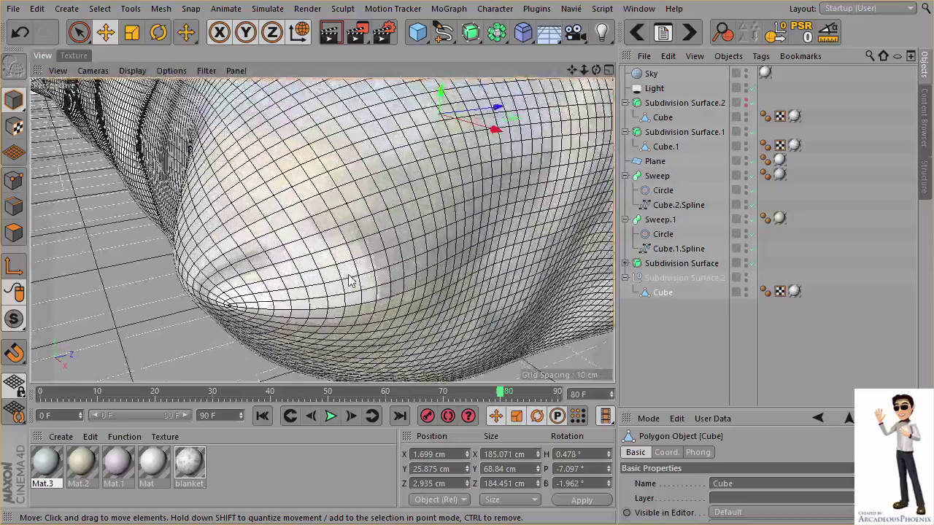
scroll(321, 303, up, 2)
scroll(269, 351, up, 2)
scroll(305, 327, up, 2)
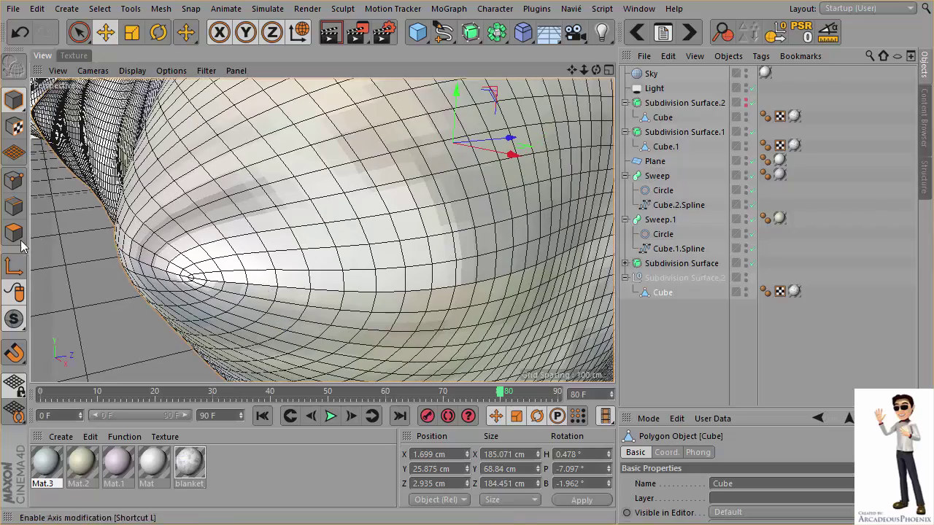
Select the pillow's seam edge loop and convert it to a spline with Edge to Spline
click(13, 207)
click(242, 290)
double_click(248, 289)
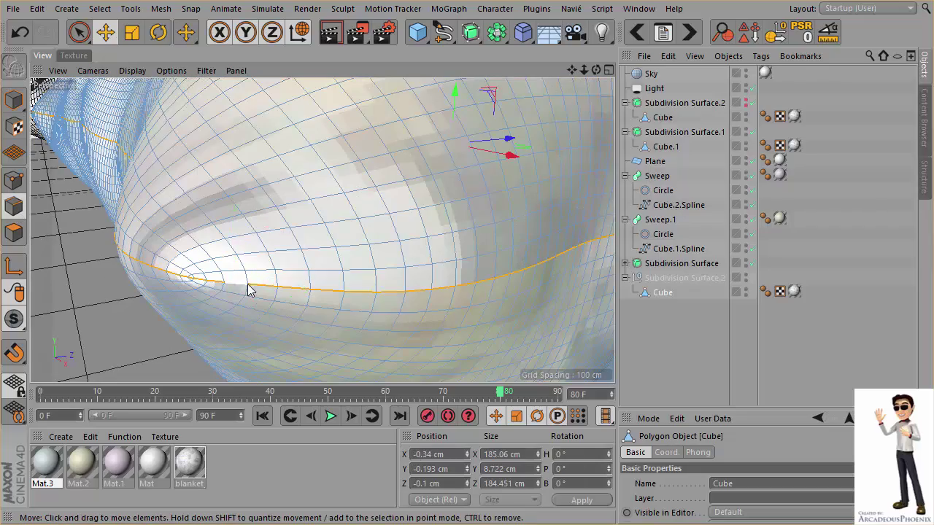
scroll(374, 243, down, 5)
alt+drag(428, 270, 453, 268)
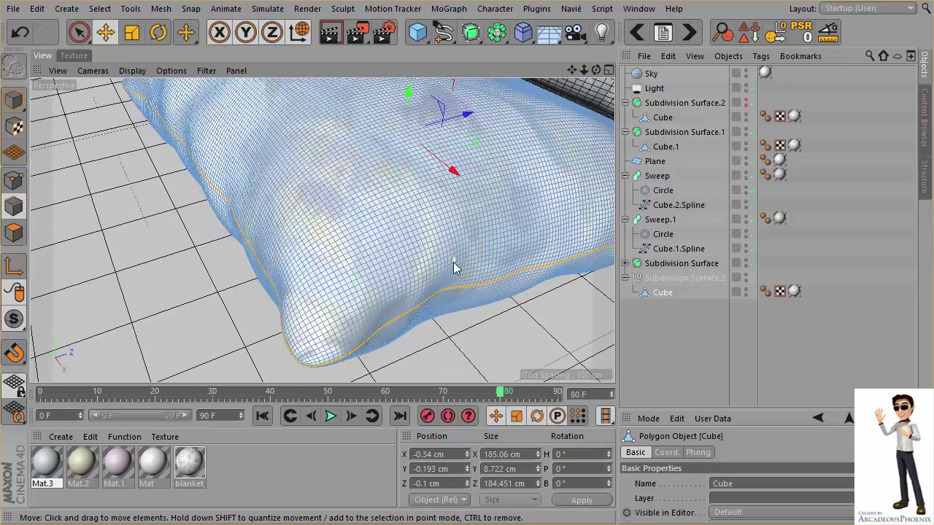
scroll(452, 268, down, 5)
scroll(386, 273, down, 3)
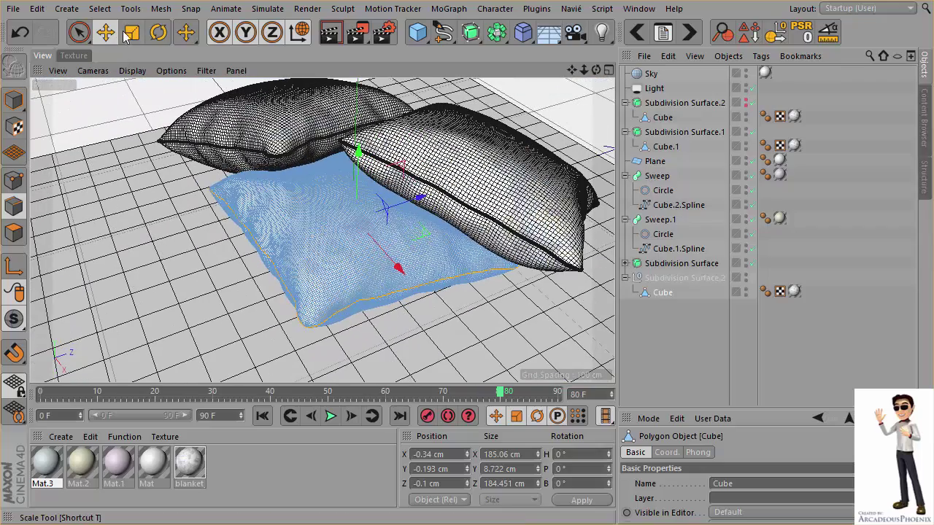
click(168, 11)
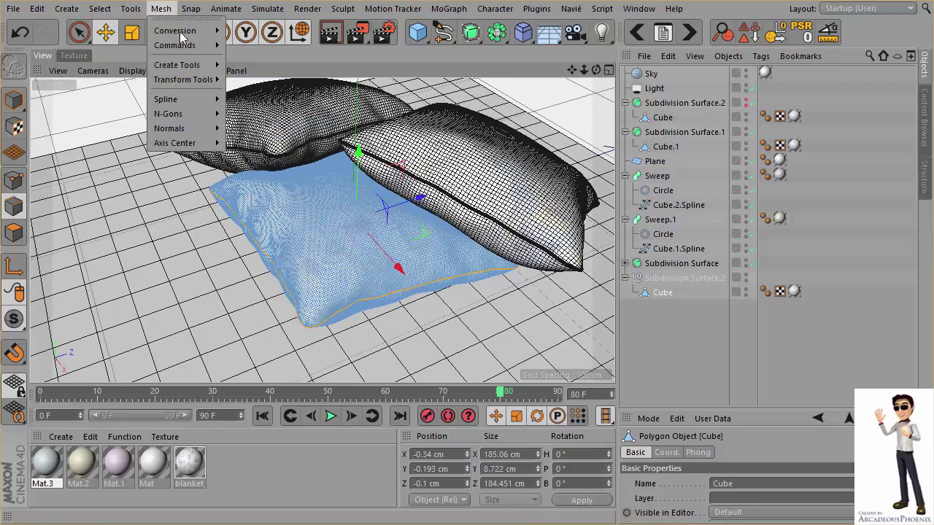
mouse_move(175, 45)
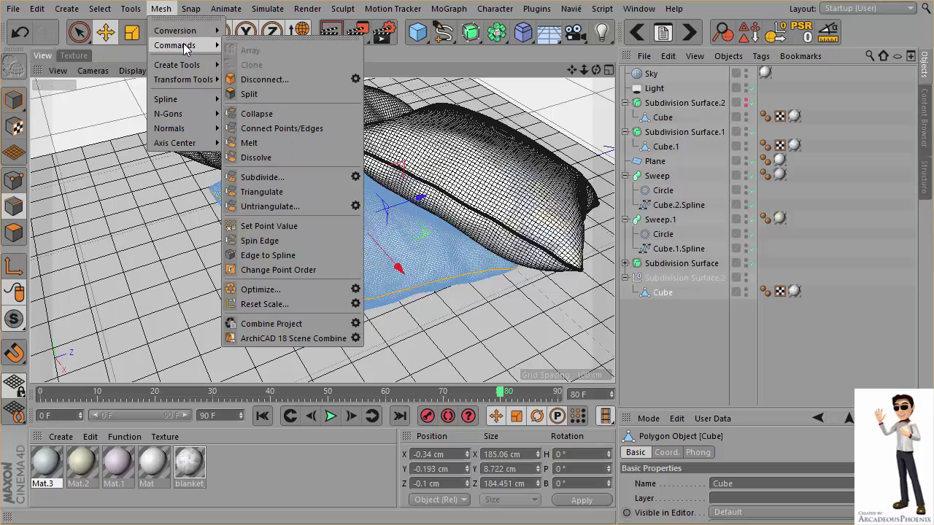
click(323, 270)
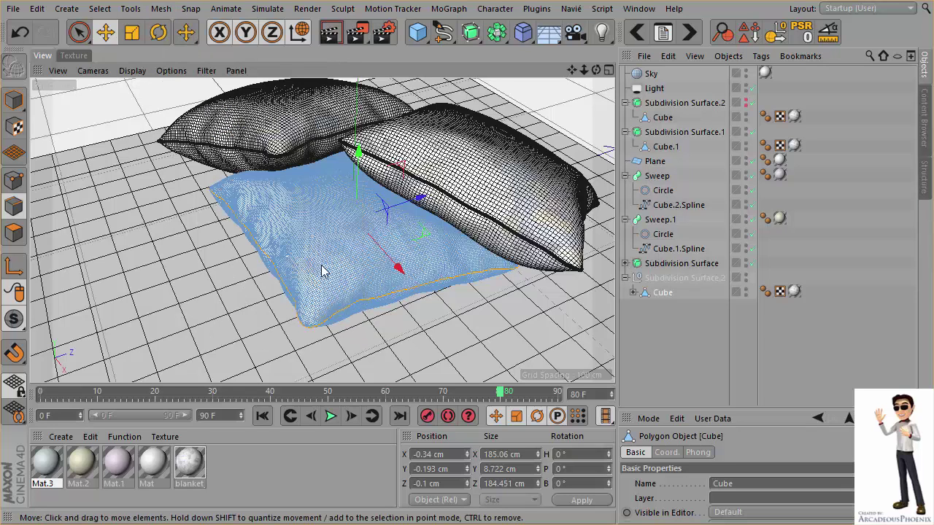
Re-enable Subdivision Surface.2 and move Cube.Spline out to the top level
click(665, 303)
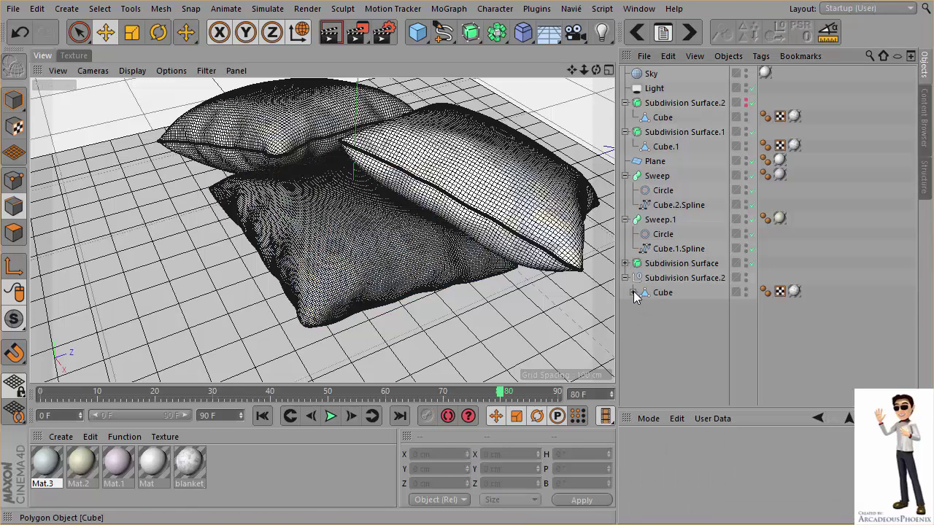
click(633, 292)
drag(677, 307, 655, 373)
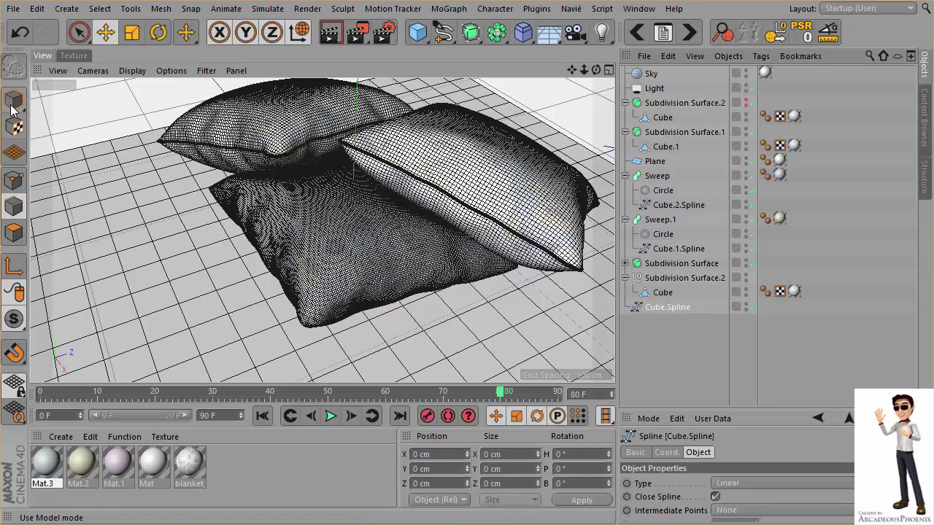
Switch to Point mode and set Viewport Solo Single to show Cube.Spline alone, zoomed in
click(13, 178)
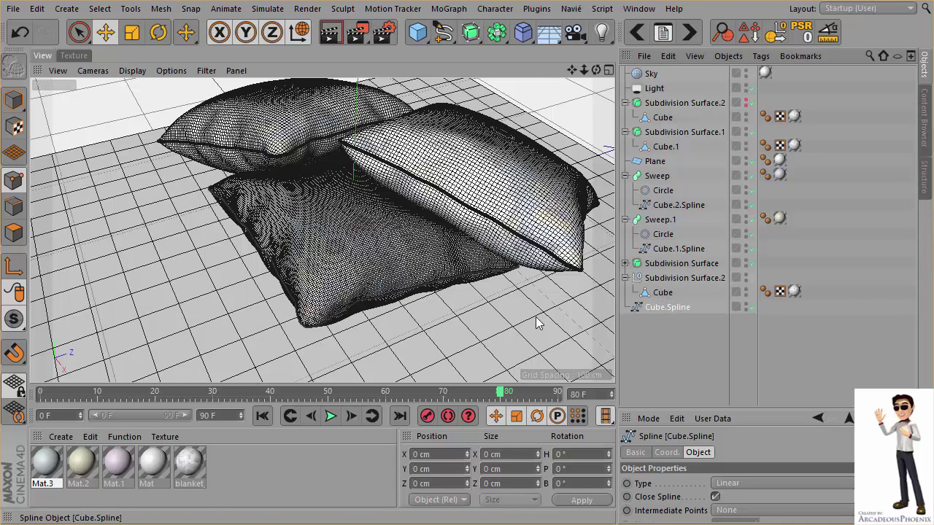
click(13, 319)
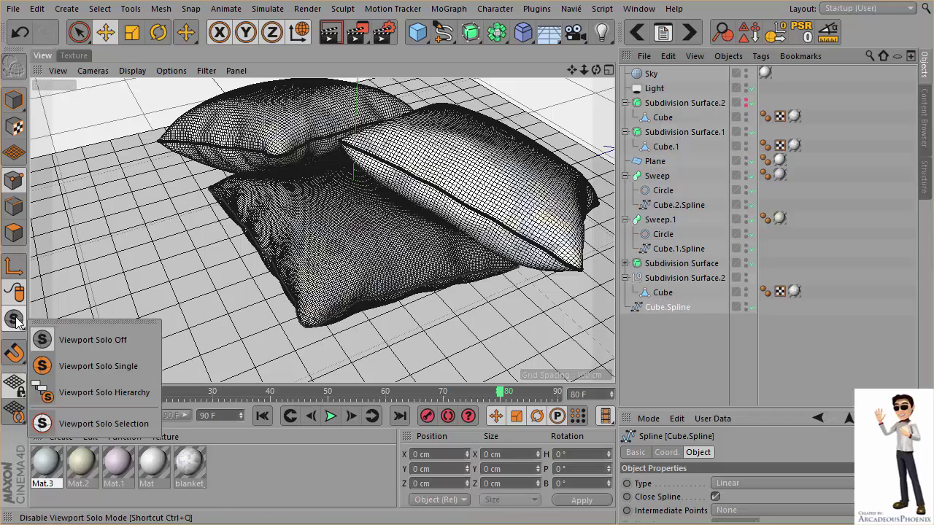
click(69, 366)
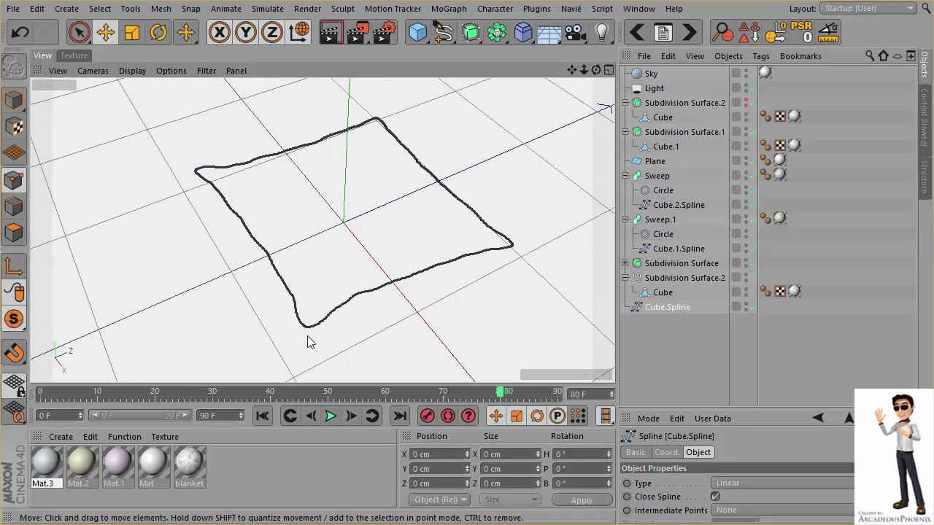
scroll(383, 344, up, 3)
scroll(402, 344, up, 3)
scroll(387, 334, up, 3)
scroll(387, 334, up, 2)
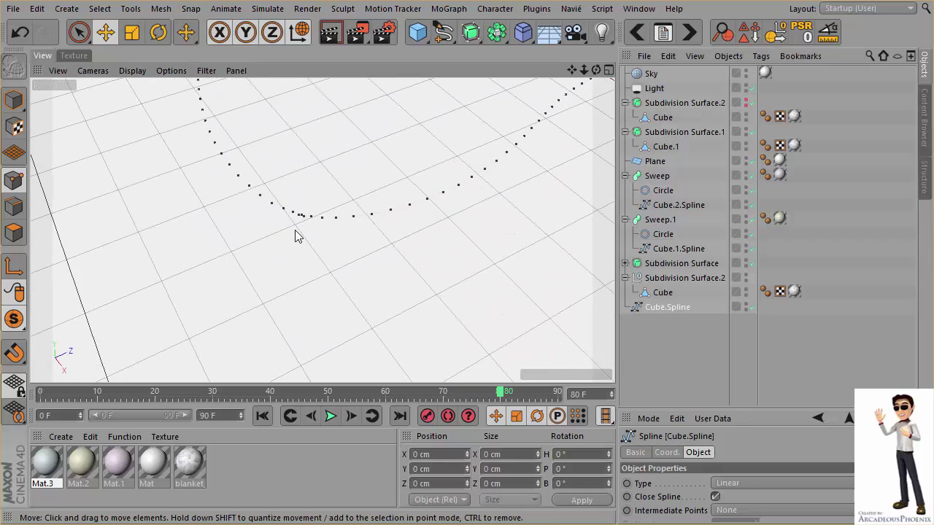
scroll(299, 234, up, 3)
scroll(310, 240, up, 2)
scroll(299, 250, down, 3)
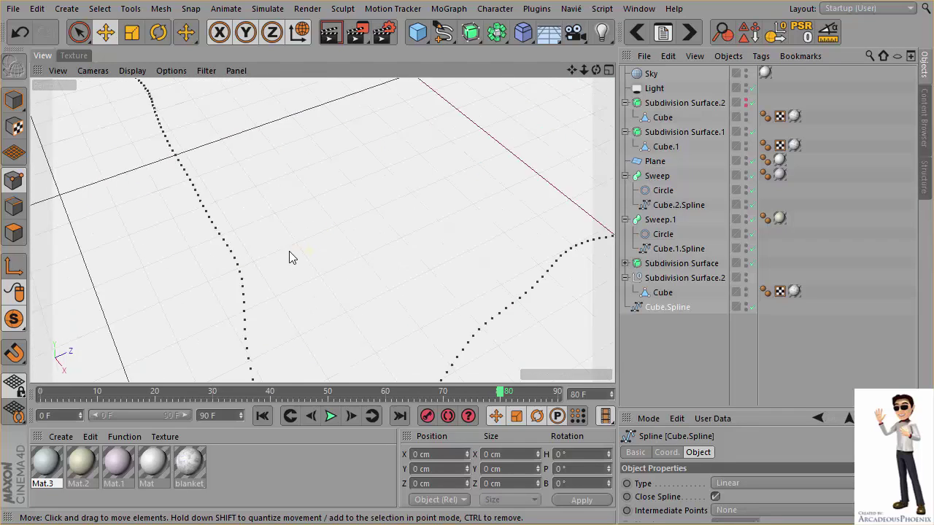
scroll(293, 260, up, 1)
scroll(294, 199, up, 1)
scroll(294, 212, down, 2)
scroll(252, 323, up, 2)
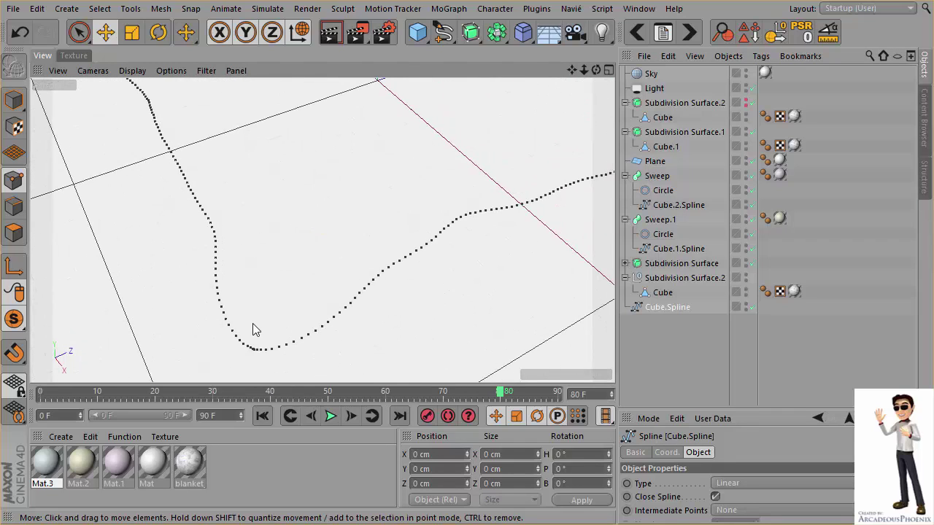
scroll(252, 350, up, 1)
scroll(313, 351, up, 2)
scroll(313, 351, up, 1)
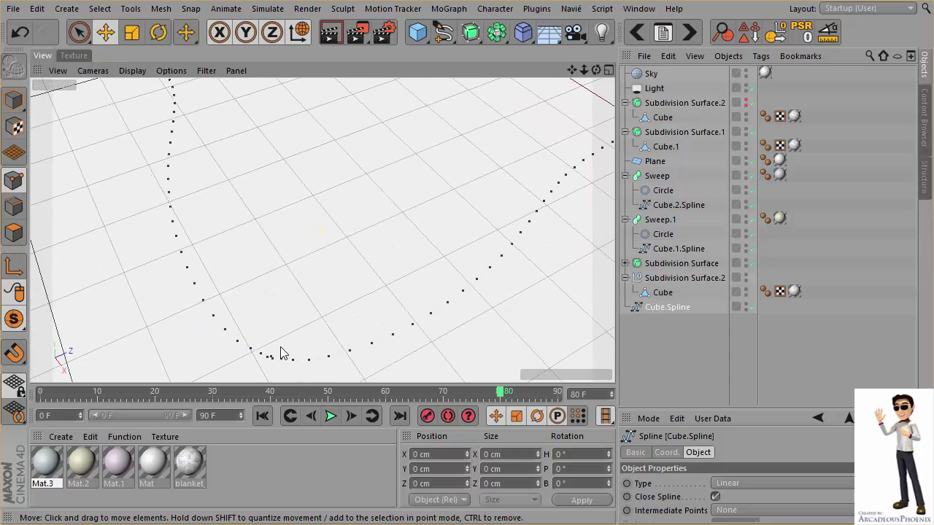
scroll(278, 350, up, 1)
scroll(288, 321, up, 1)
scroll(305, 326, up, 1)
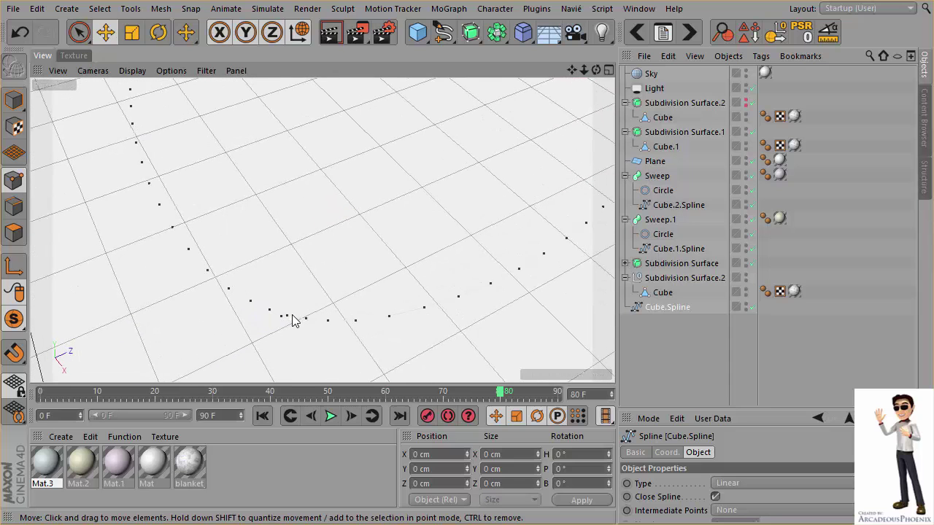
Inspect points on the spline's lower curve up close
click(291, 318)
click(352, 282)
scroll(447, 227, down, 2)
scroll(323, 250, down, 1)
scroll(410, 241, down, 3)
scroll(406, 309, up, 1)
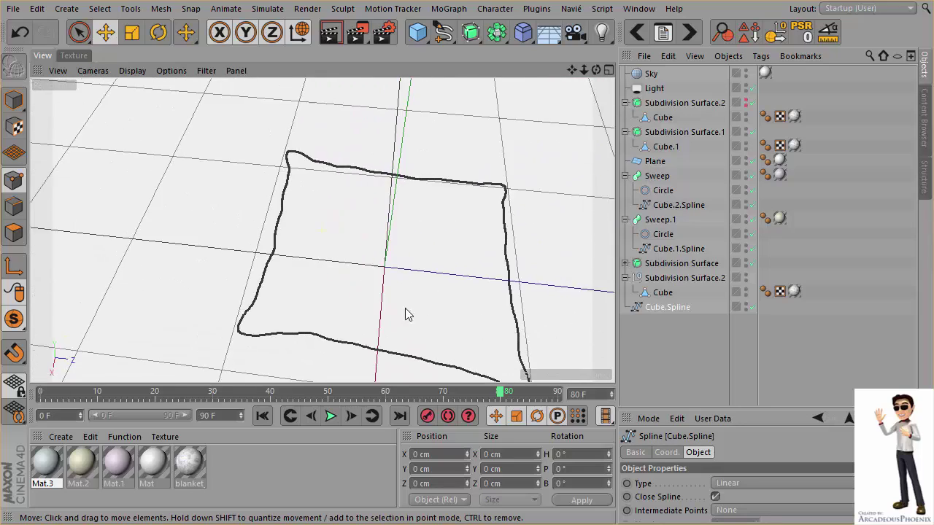
scroll(197, 183, up, 1)
scroll(308, 285, up, 1)
scroll(374, 275, up, 2)
scroll(310, 242, up, 1)
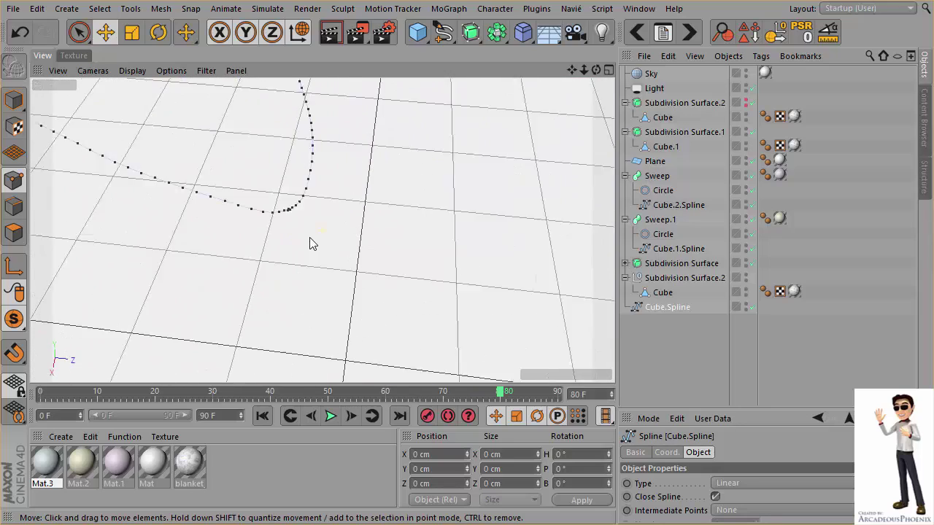
scroll(292, 262, up, 2)
scroll(270, 284, down, 2)
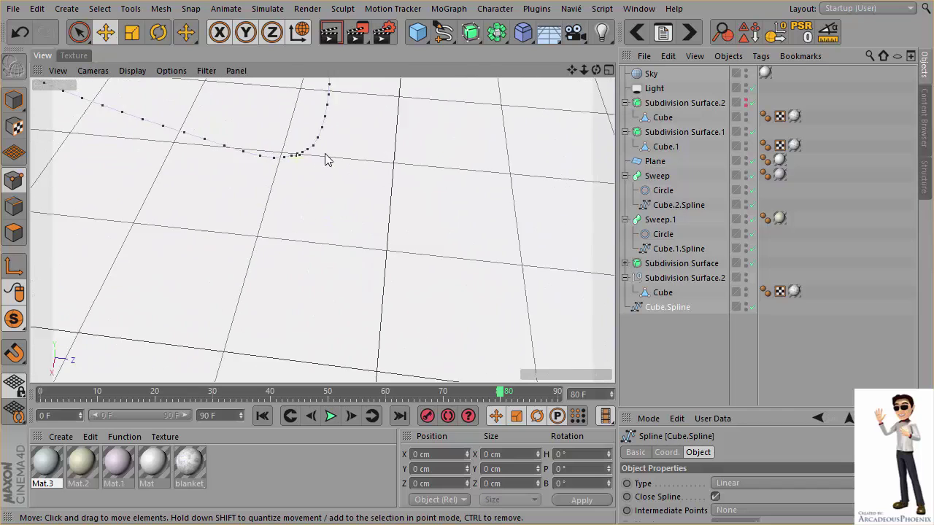
scroll(328, 156, up, 2)
scroll(313, 167, up, 1)
scroll(314, 184, up, 1)
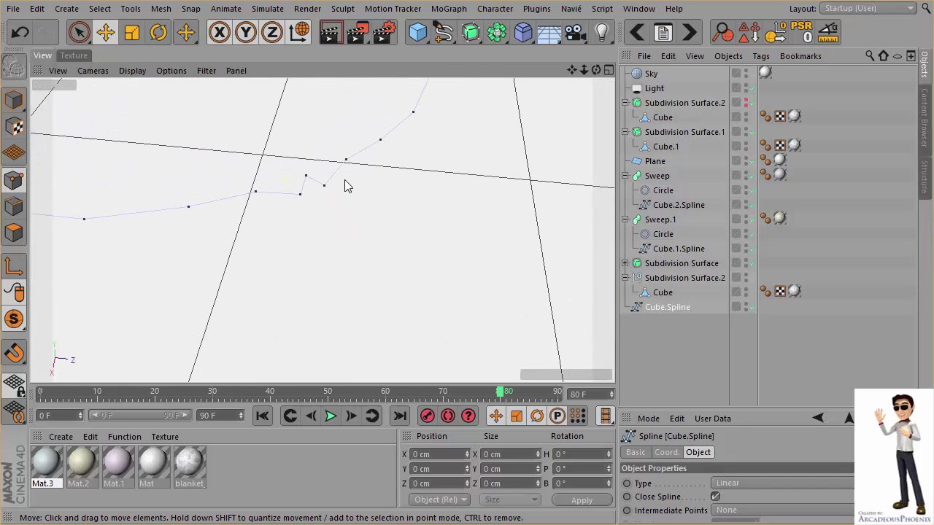
scroll(306, 184, up, 1)
Delete the stray kinked point at the spline corner and view the whole outline
click(425, 204)
scroll(425, 204, down, 2)
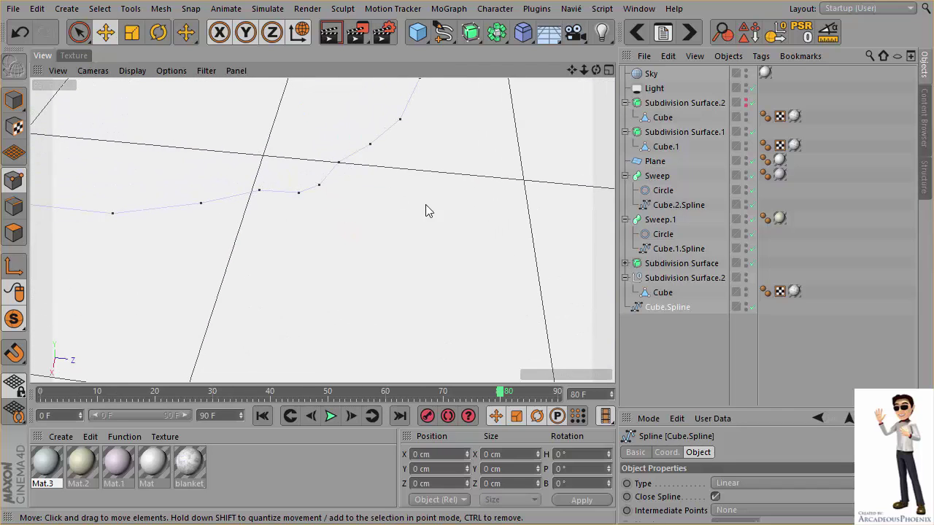
scroll(298, 237, down, 2)
scroll(409, 209, down, 2)
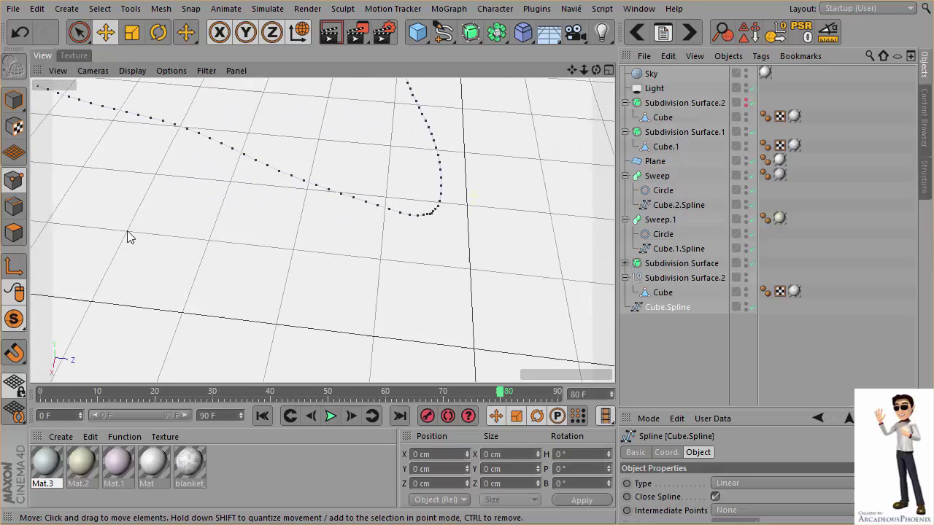
scroll(354, 197, down, 4)
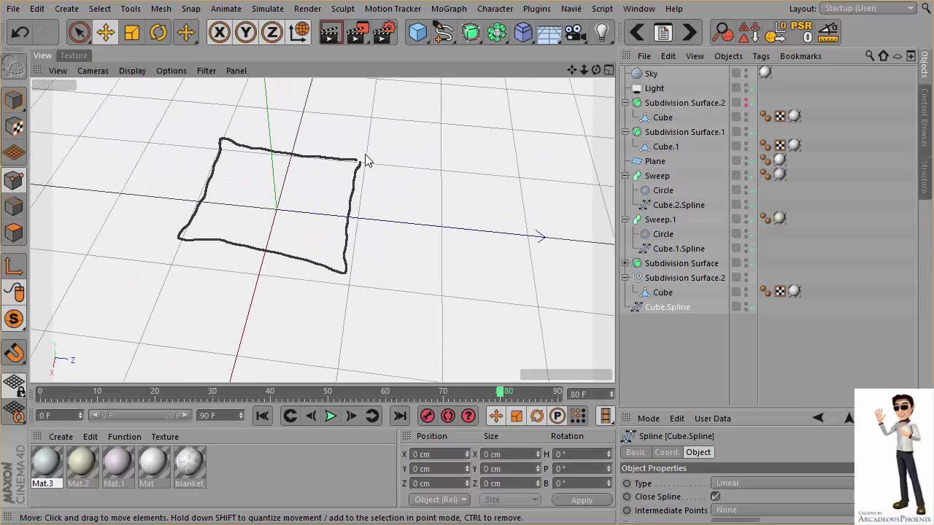
scroll(367, 160, up, 6)
scroll(355, 198, up, 1)
scroll(393, 202, up, 1)
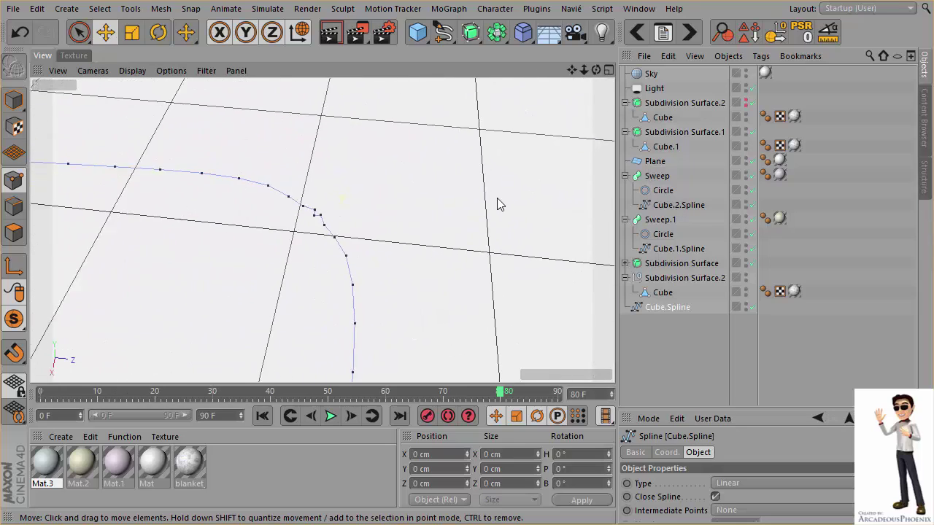
scroll(323, 219, up, 3)
click(296, 219)
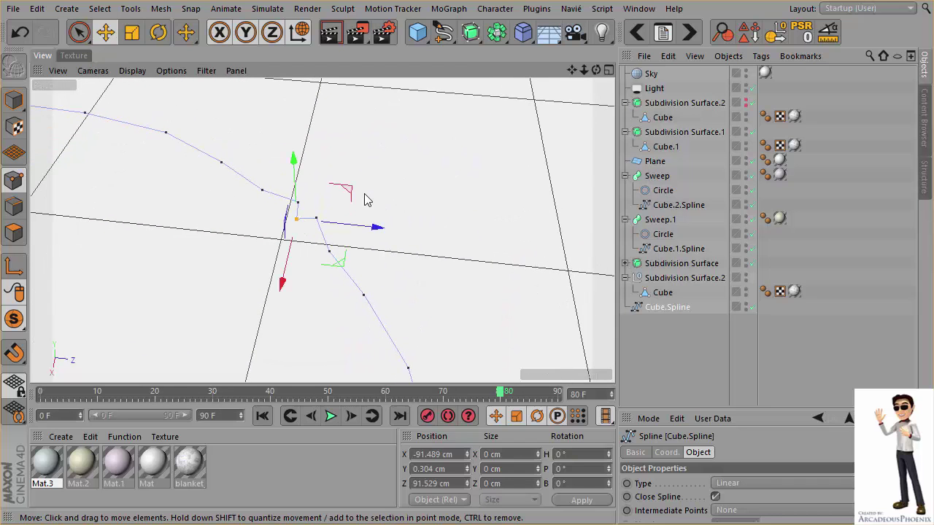
key(Delete)
scroll(343, 206, down, 1)
scroll(146, 260, down, 4)
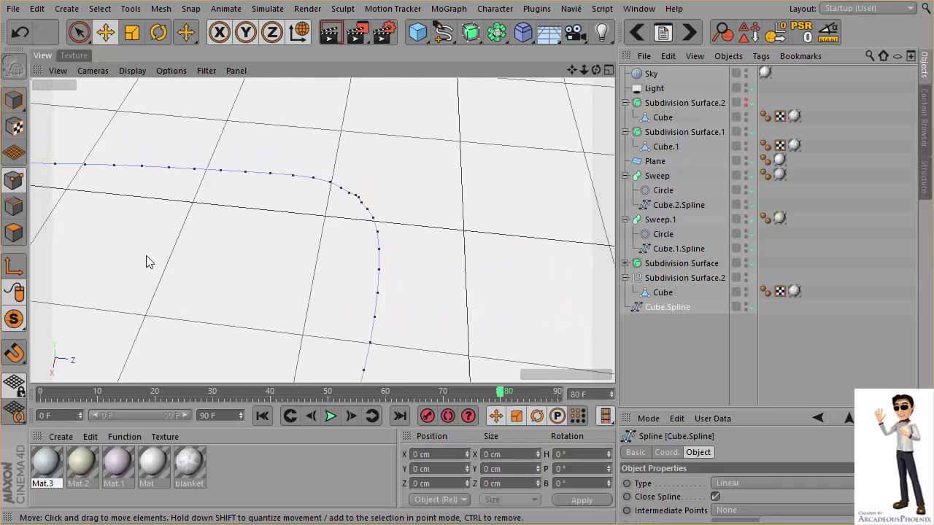
scroll(393, 181, down, 1)
mouse_move(193, 232)
alt+mouse_down()
mouse_move(440, 200)
mouse_move(310, 261)
alt+mouse_up()
mouse_move(475, 225)
alt+mouse_down()
mouse_move(327, 226)
mouse_move(442, 188)
mouse_move(421, 254)
mouse_move(458, 227)
mouse_move(96, 150)
alt+mouse_up()
Return to Model mode and duplicate Sweep.1's Circle profile
click(13, 99)
click(680, 348)
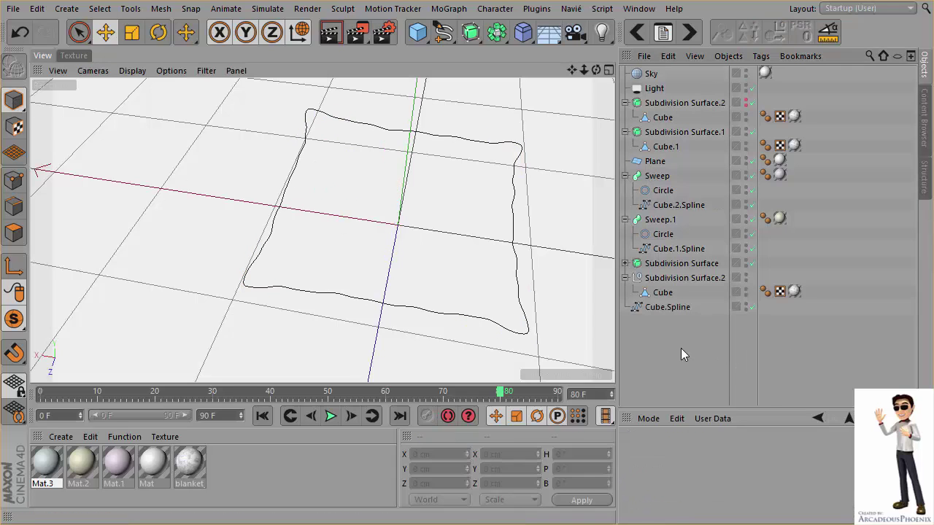
click(658, 235)
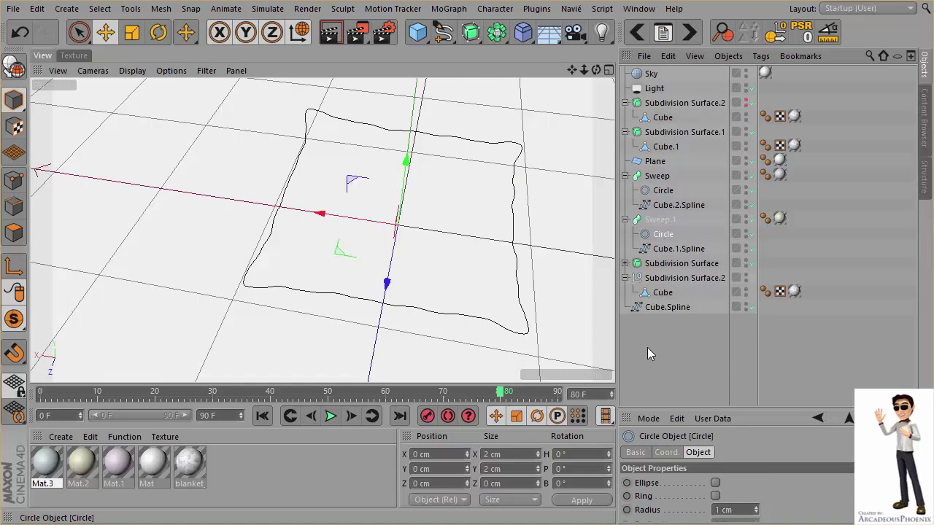
mouse_move(647, 347)
ctrl+mouse_down()
mouse_move(670, 363)
mouse_move(662, 340)
ctrl+mouse_up()
Add Sweep.2 holding the circle copy and Cube.Spline, then set Viewport Solo Off
click(471, 43)
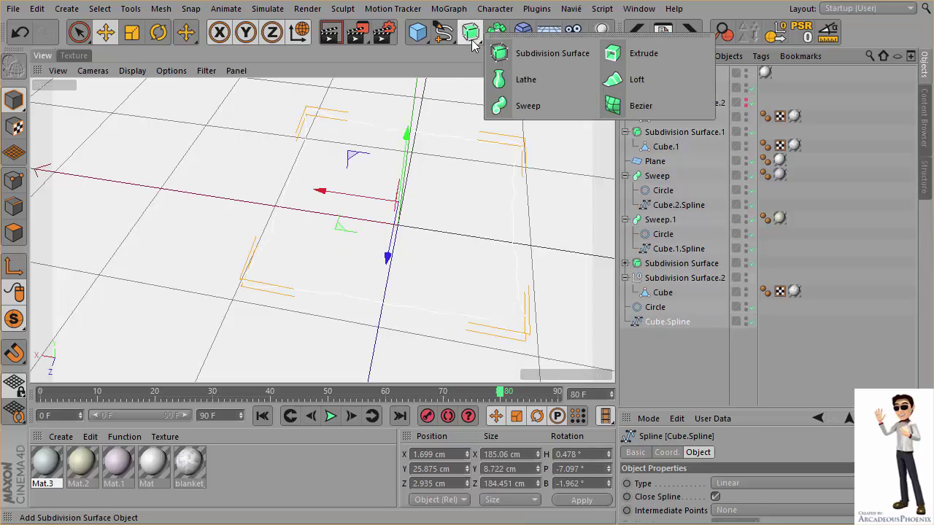
click(514, 106)
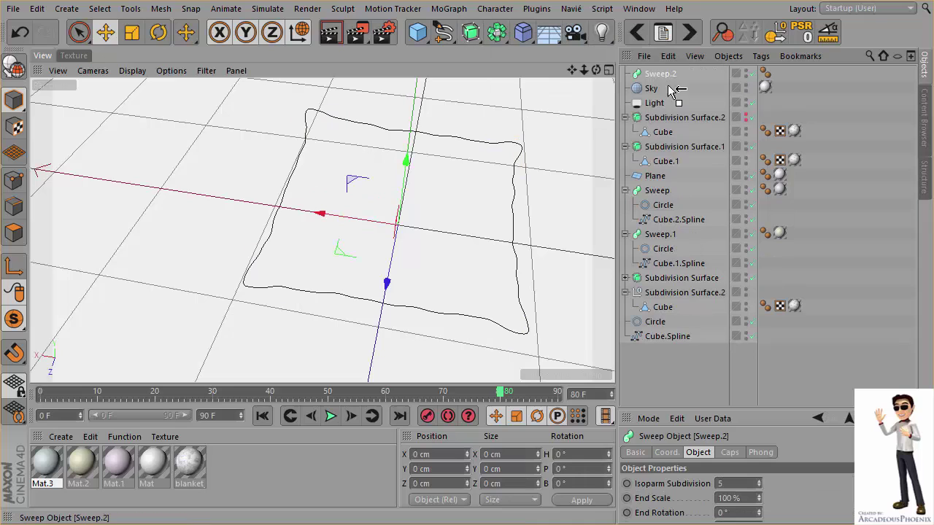
mouse_move(641, 315)
mouse_down()
mouse_move(628, 314)
mouse_move(663, 316)
mouse_up()
click(667, 337)
click(667, 337)
shift+click(655, 322)
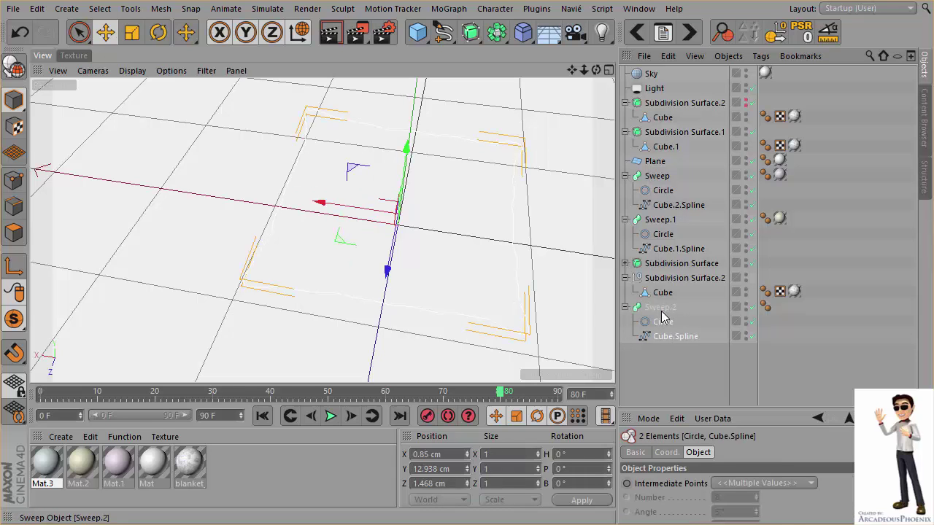
click(14, 319)
click(83, 334)
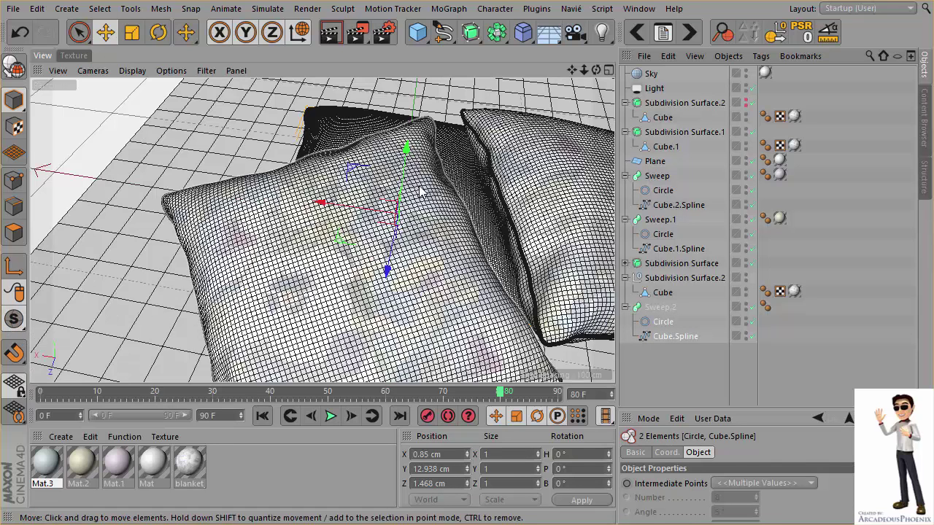
Drag the pale blue-grey Mat.3 material onto Sweep.2 to trim the third pillow's seam
mouse_move(241, 234)
alt+mouse_down()
mouse_move(303, 250)
mouse_move(200, 243)
mouse_move(281, 316)
alt+mouse_up()
scroll(255, 309, up, 3)
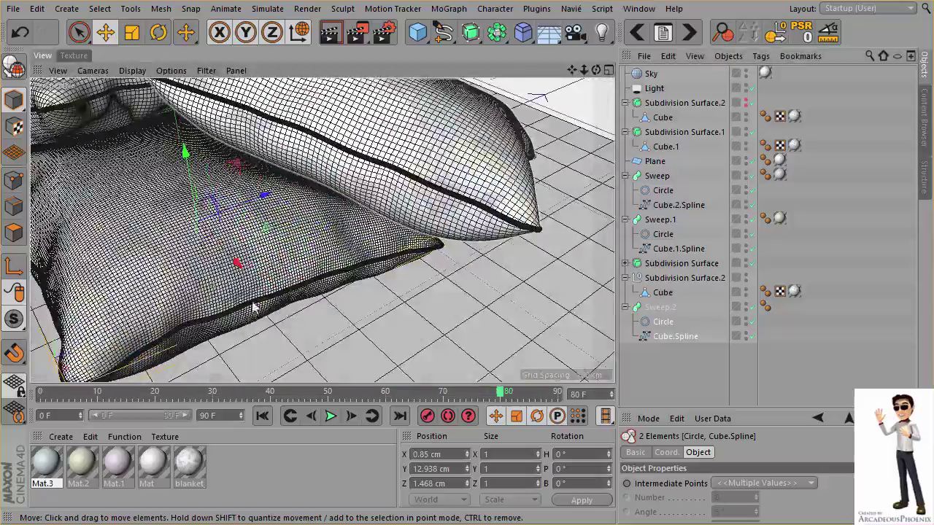
scroll(254, 306, up, 3)
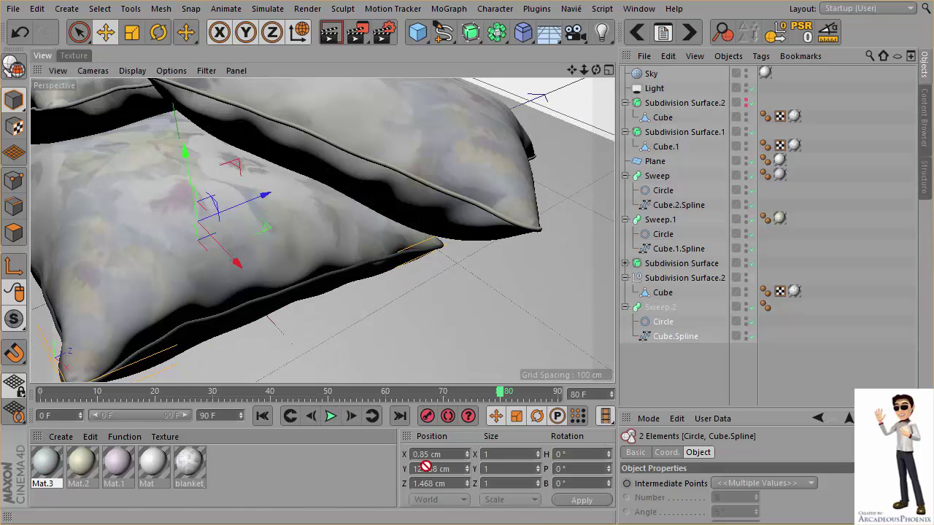
mouse_move(426, 467)
mouse_down()
mouse_move(675, 334)
mouse_move(672, 307)
mouse_up()
mouse_move(568, 288)
alt+mouse_down()
mouse_move(459, 243)
mouse_move(467, 258)
mouse_move(313, 290)
mouse_move(257, 272)
mouse_move(319, 273)
mouse_move(254, 250)
mouse_move(364, 250)
mouse_move(357, 277)
mouse_move(131, 148)
mouse_move(412, 184)
mouse_move(388, 180)
mouse_move(416, 161)
mouse_move(387, 176)
mouse_move(393, 190)
mouse_move(360, 178)
alt+mouse_up()
click(107, 112)
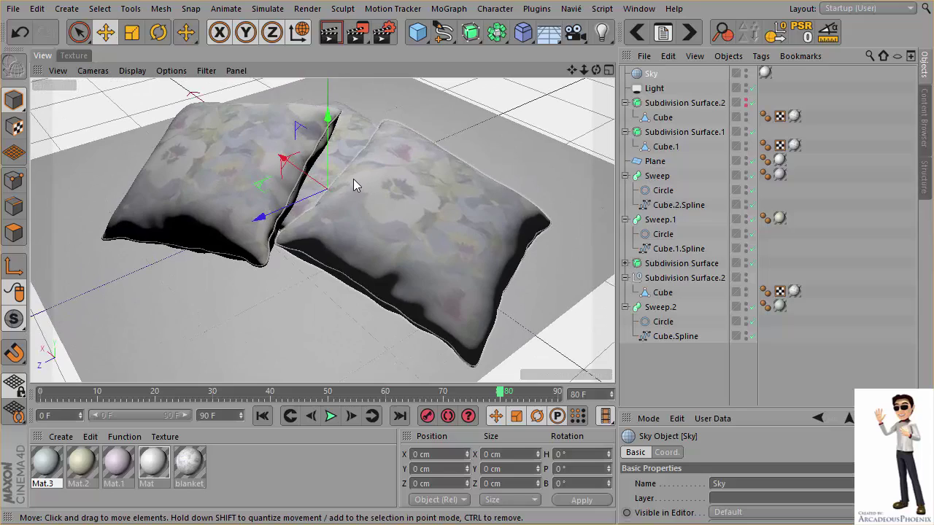
click(358, 32)
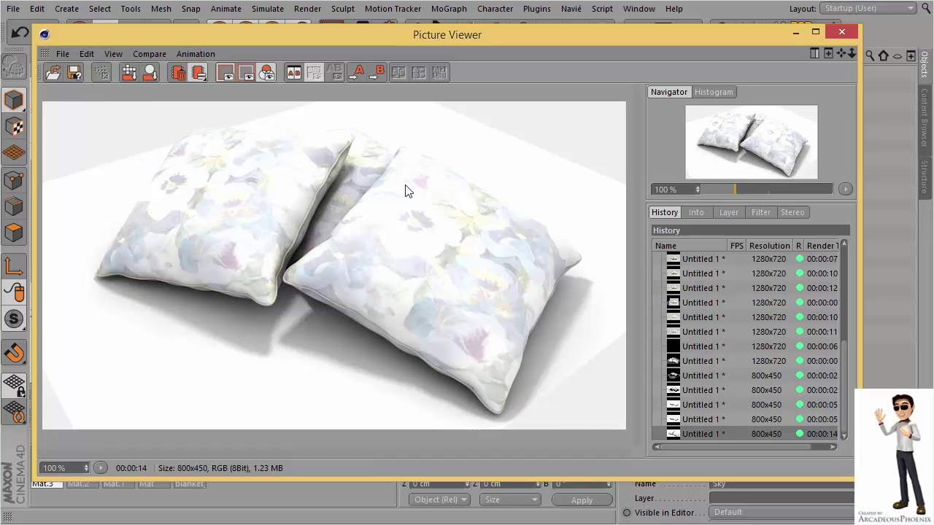
click(841, 32)
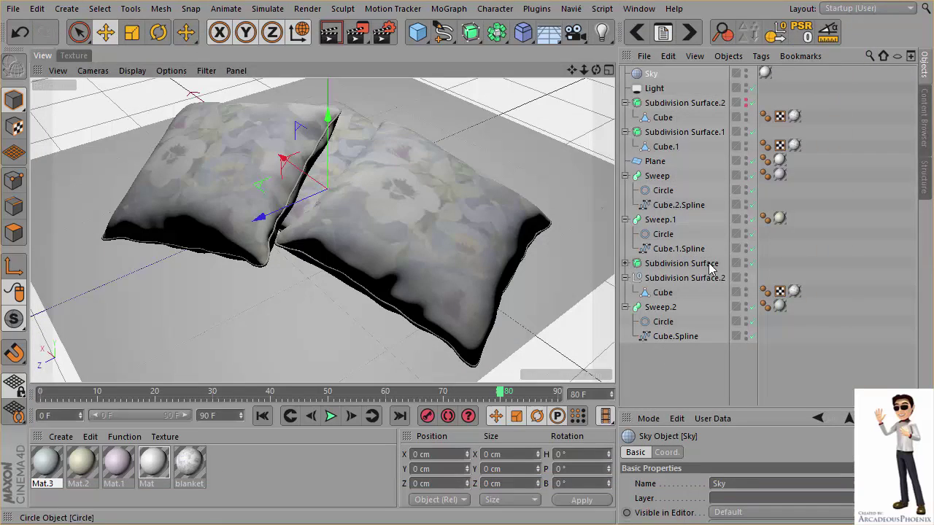
Give the light a cream colour and 70 % intensity, then render to the Picture Viewer
click(660, 91)
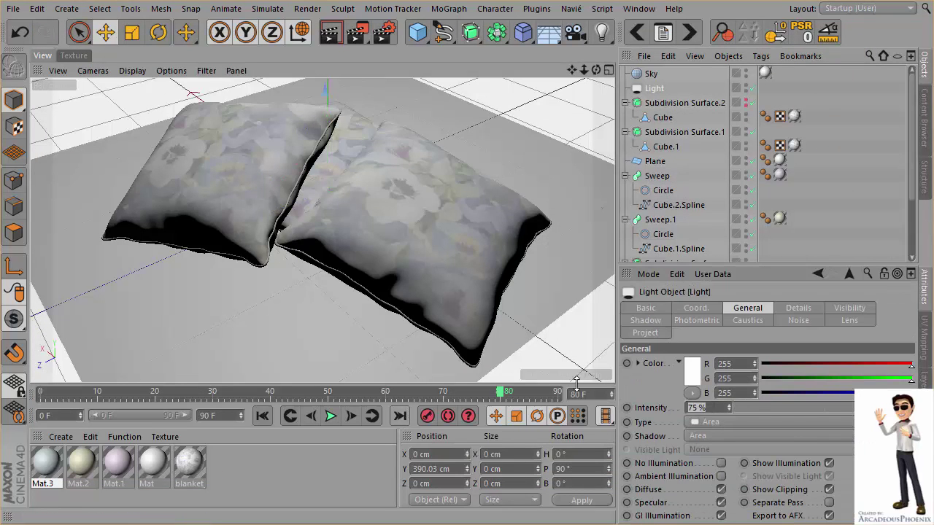
click(693, 376)
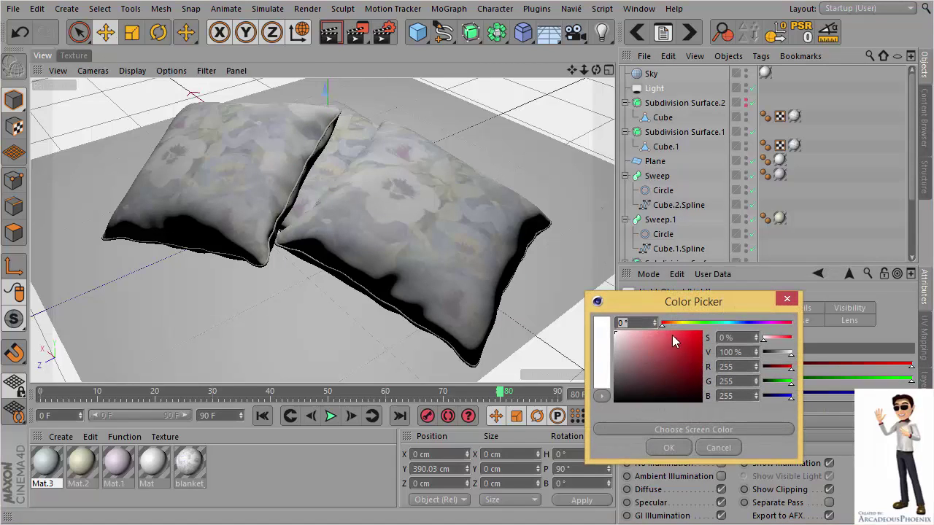
click(681, 322)
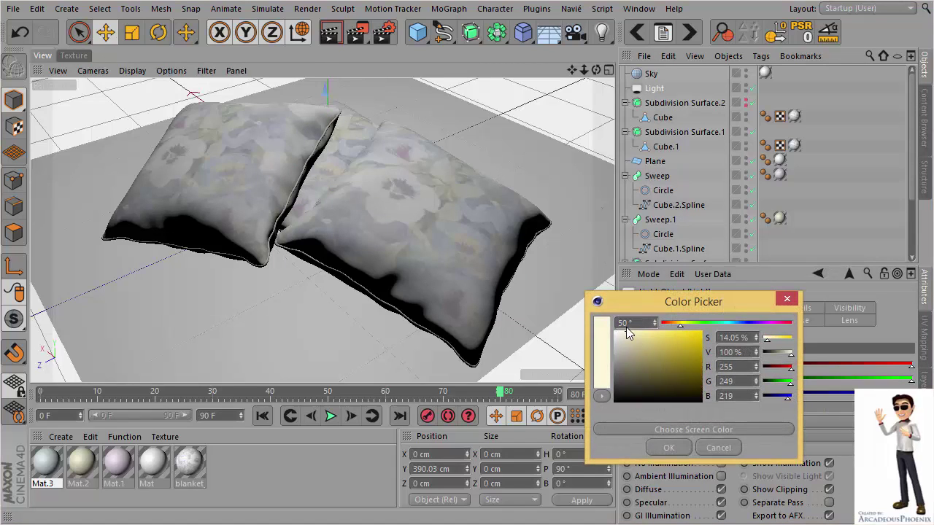
click(668, 447)
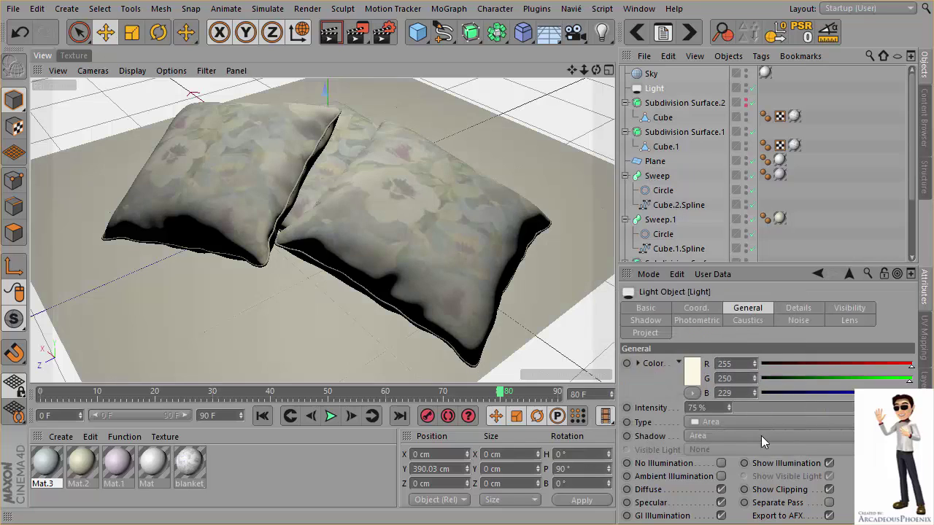
double_click(698, 408)
text(0)
key(Return)
mouse_move(587, 219)
alt+mouse_down()
mouse_move(428, 198)
mouse_move(375, 92)
alt+mouse_up()
click(358, 37)
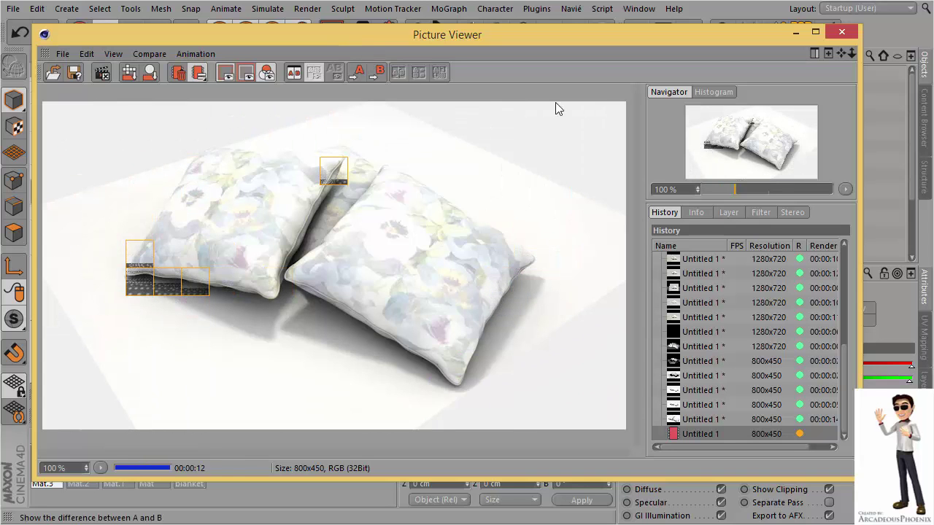
Enable Self Shadowing Only for ambient occlusion in the Render Settings
click(850, 34)
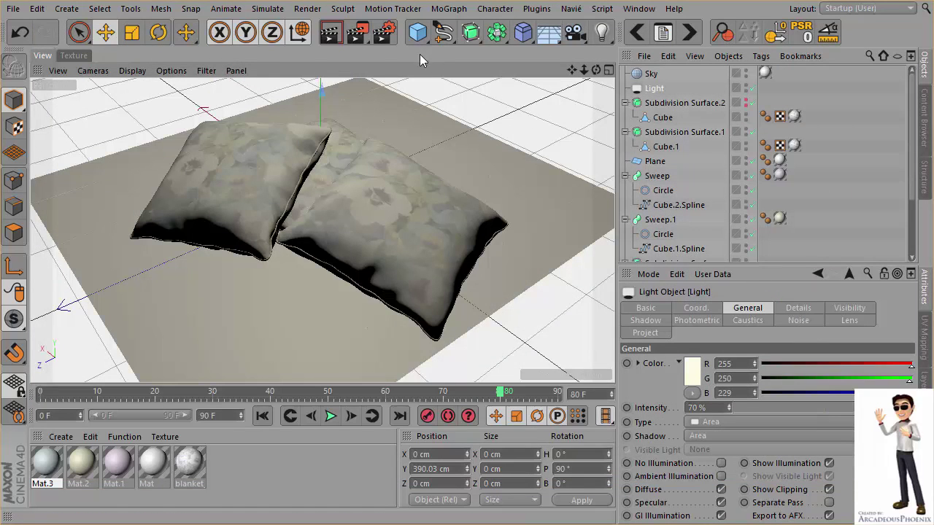
click(384, 32)
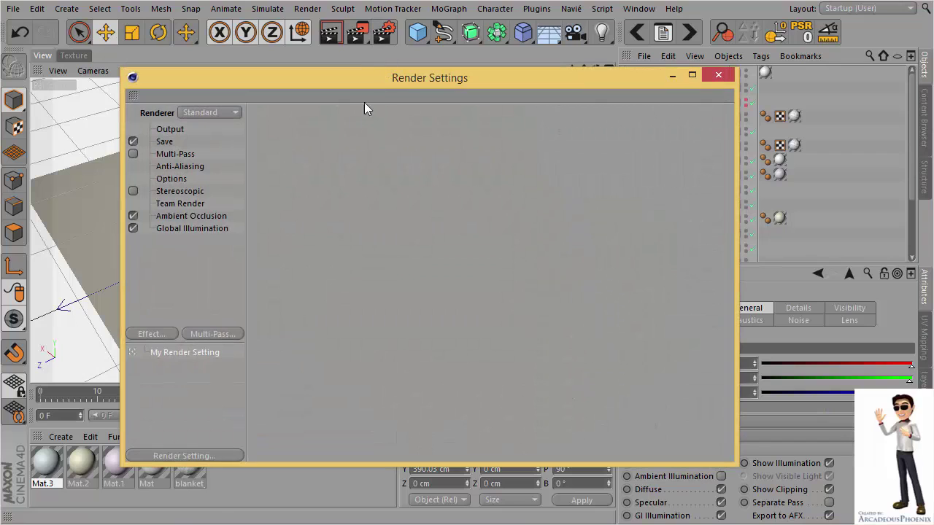
click(203, 219)
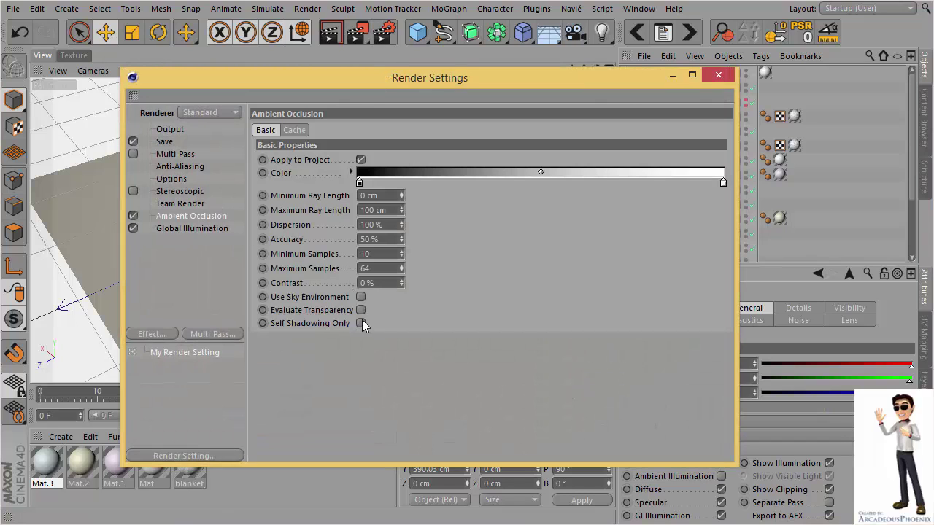
click(361, 323)
Set the GI secondary method to Light Mapping with a path count of 1000
click(190, 230)
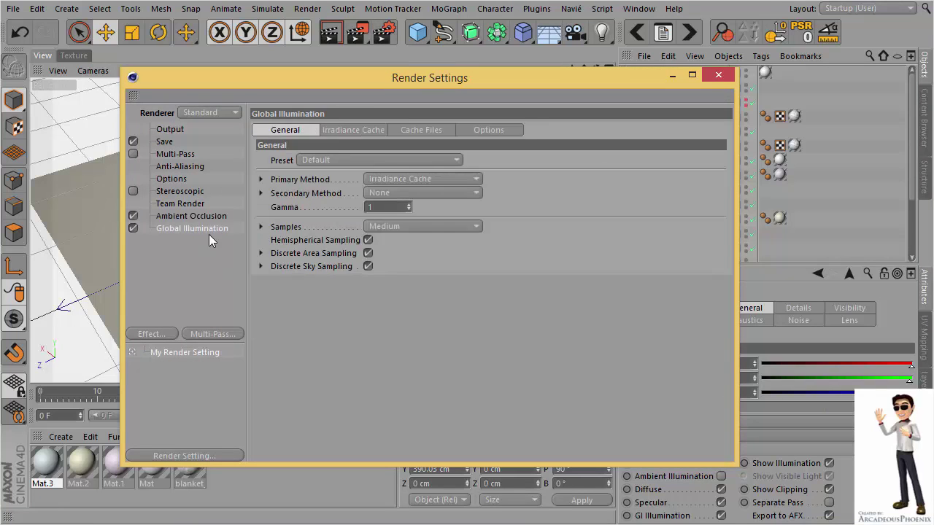
click(407, 192)
click(400, 251)
click(416, 132)
double_click(387, 161)
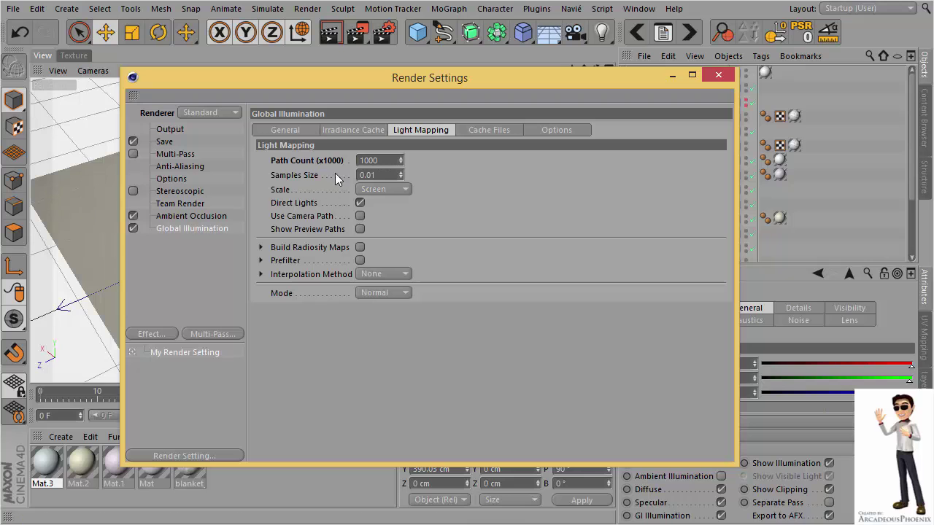
click(356, 134)
click(292, 135)
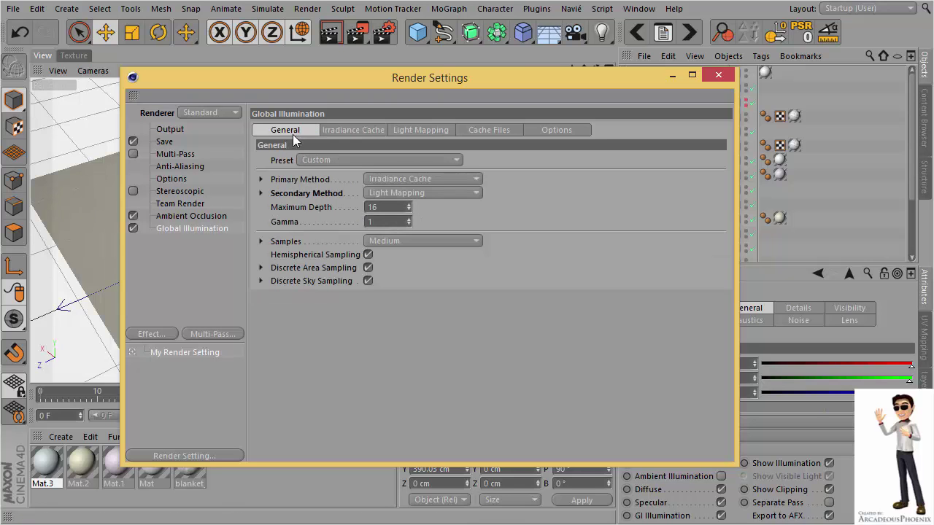
click(718, 75)
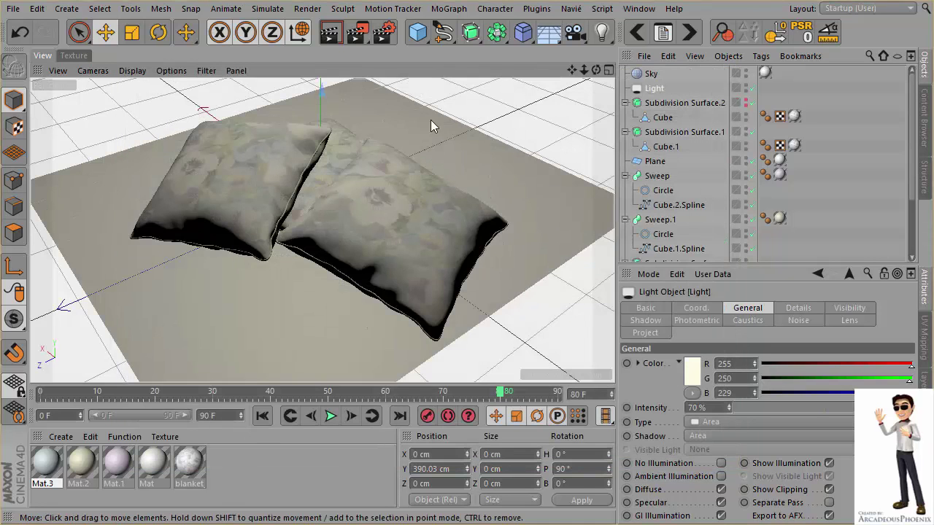
Render with the new GI settings, lower light intensity to 50 %, and render again
click(357, 32)
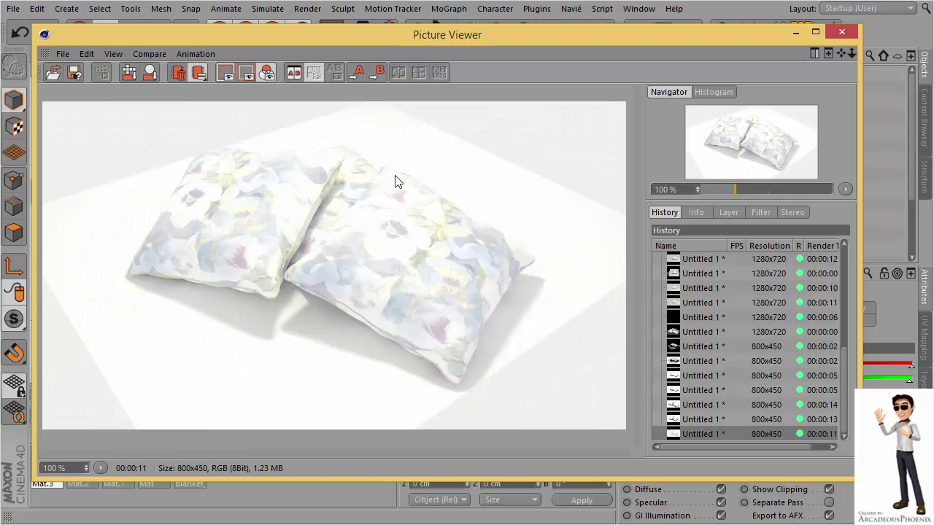
click(840, 33)
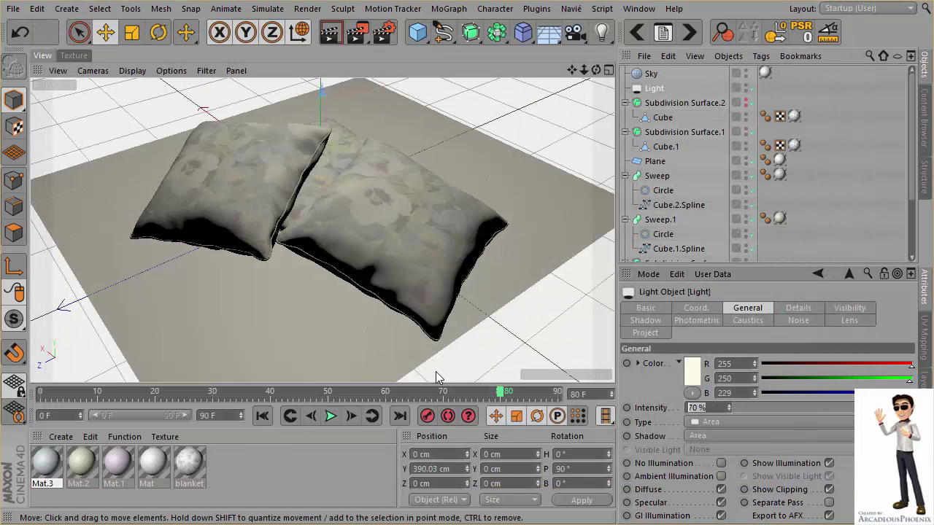
text(50)
key(Return)
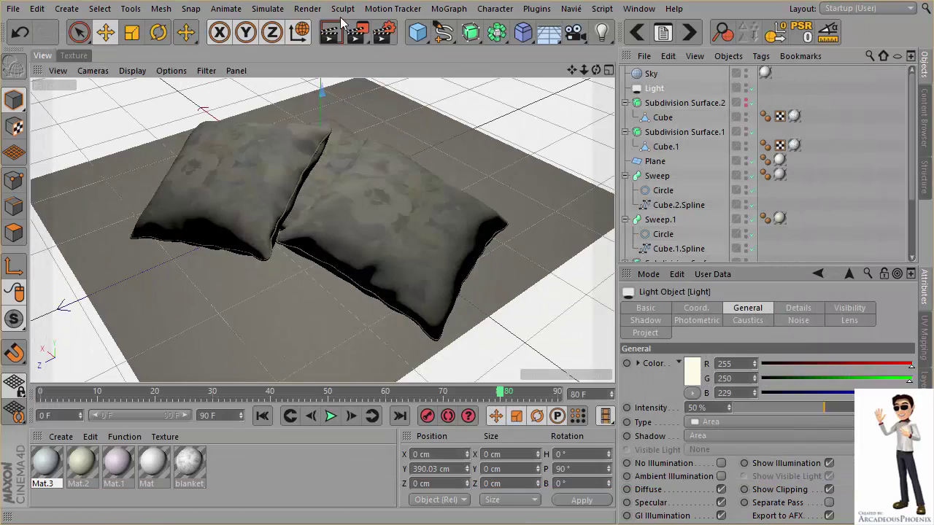
click(357, 32)
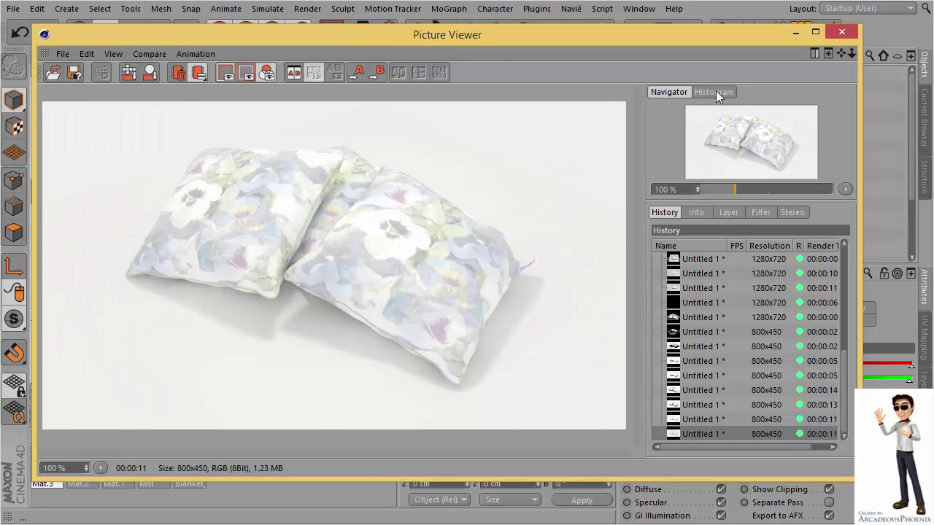
click(827, 33)
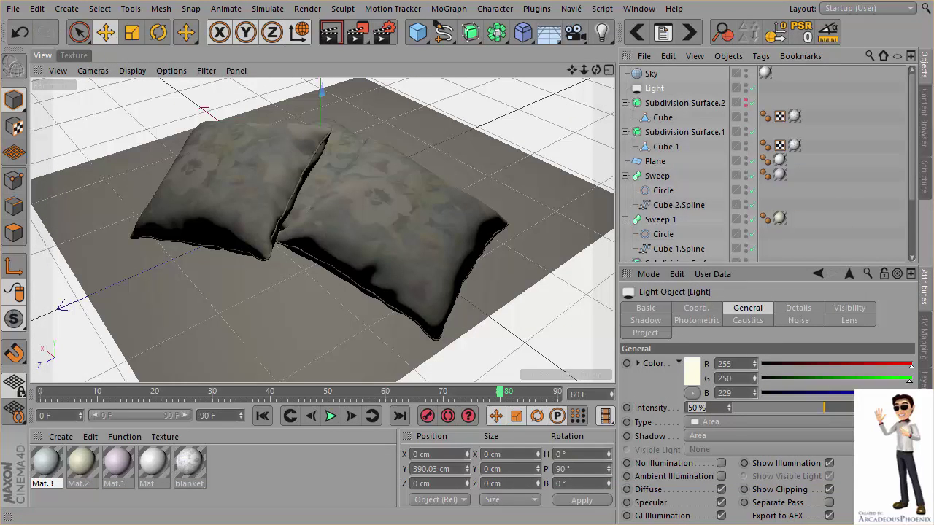